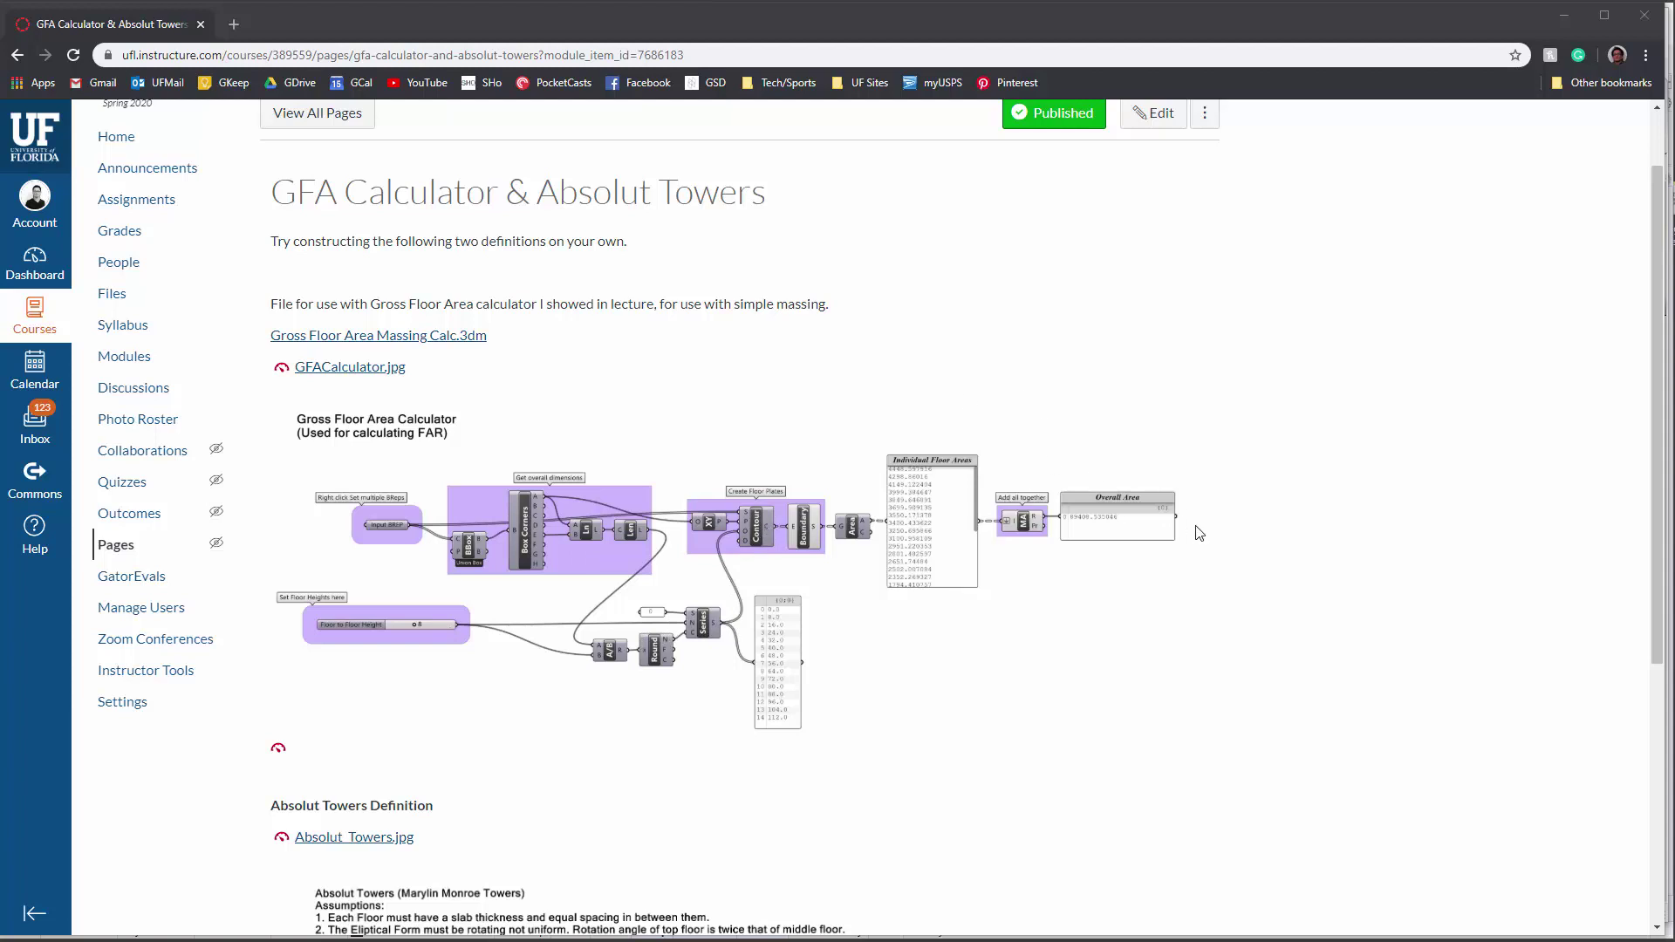
Switch from the browser to Rhino and Grasshopper and examine the building masses in the perspective view.
click(1564, 15)
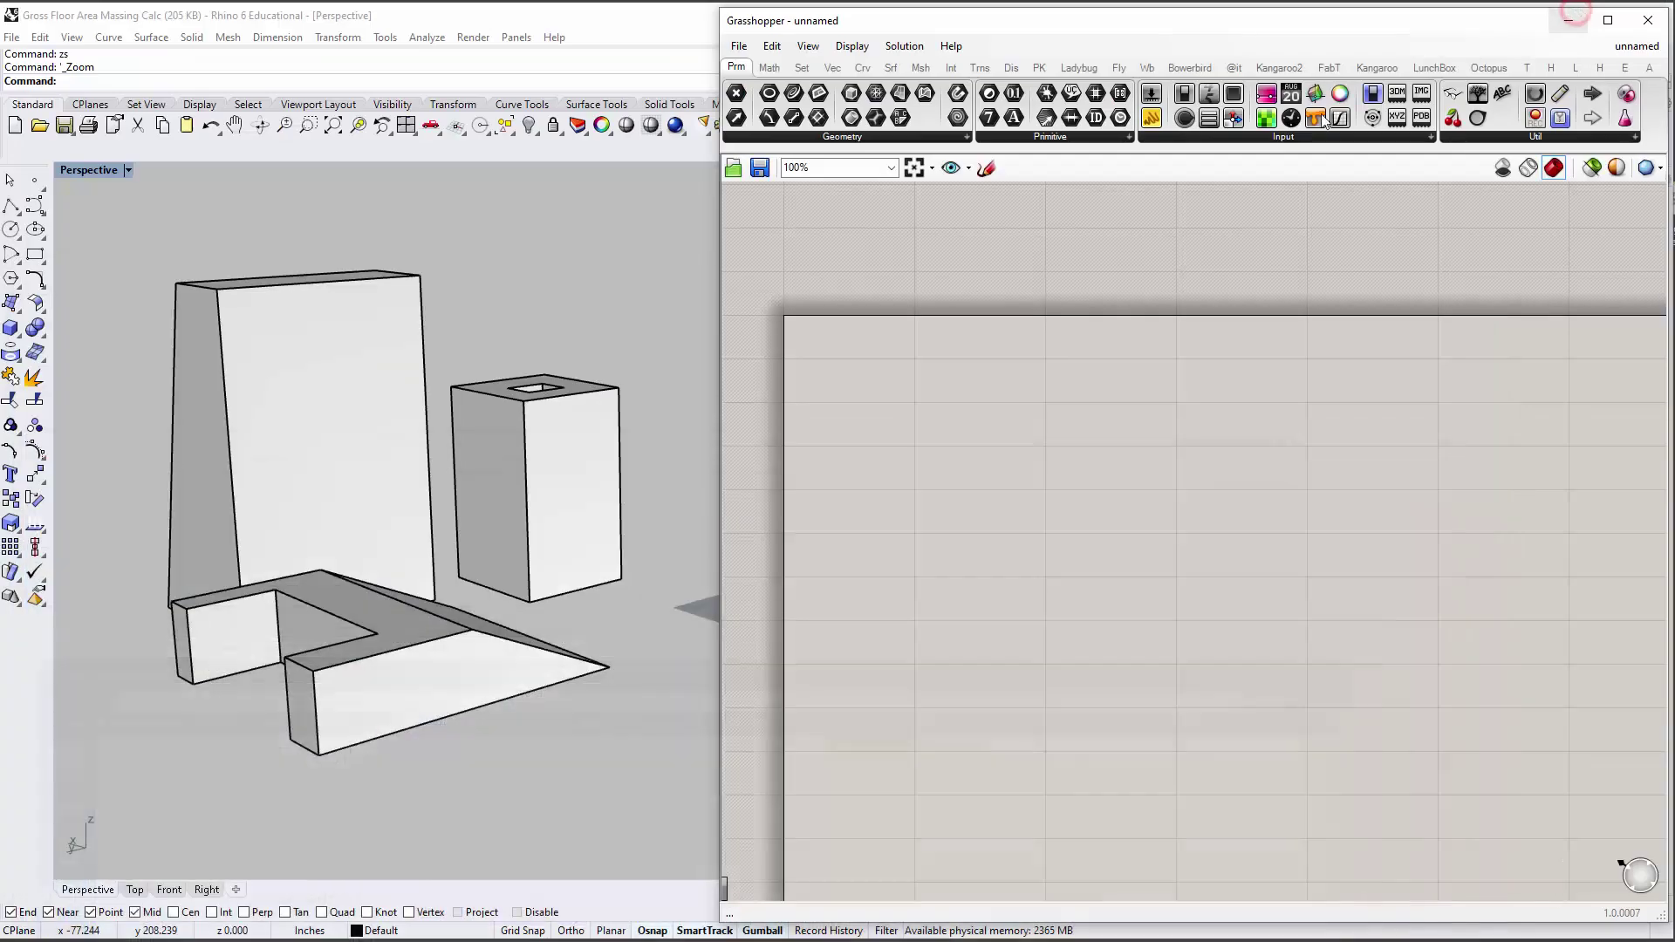
right_drag(889, 429, 902, 443)
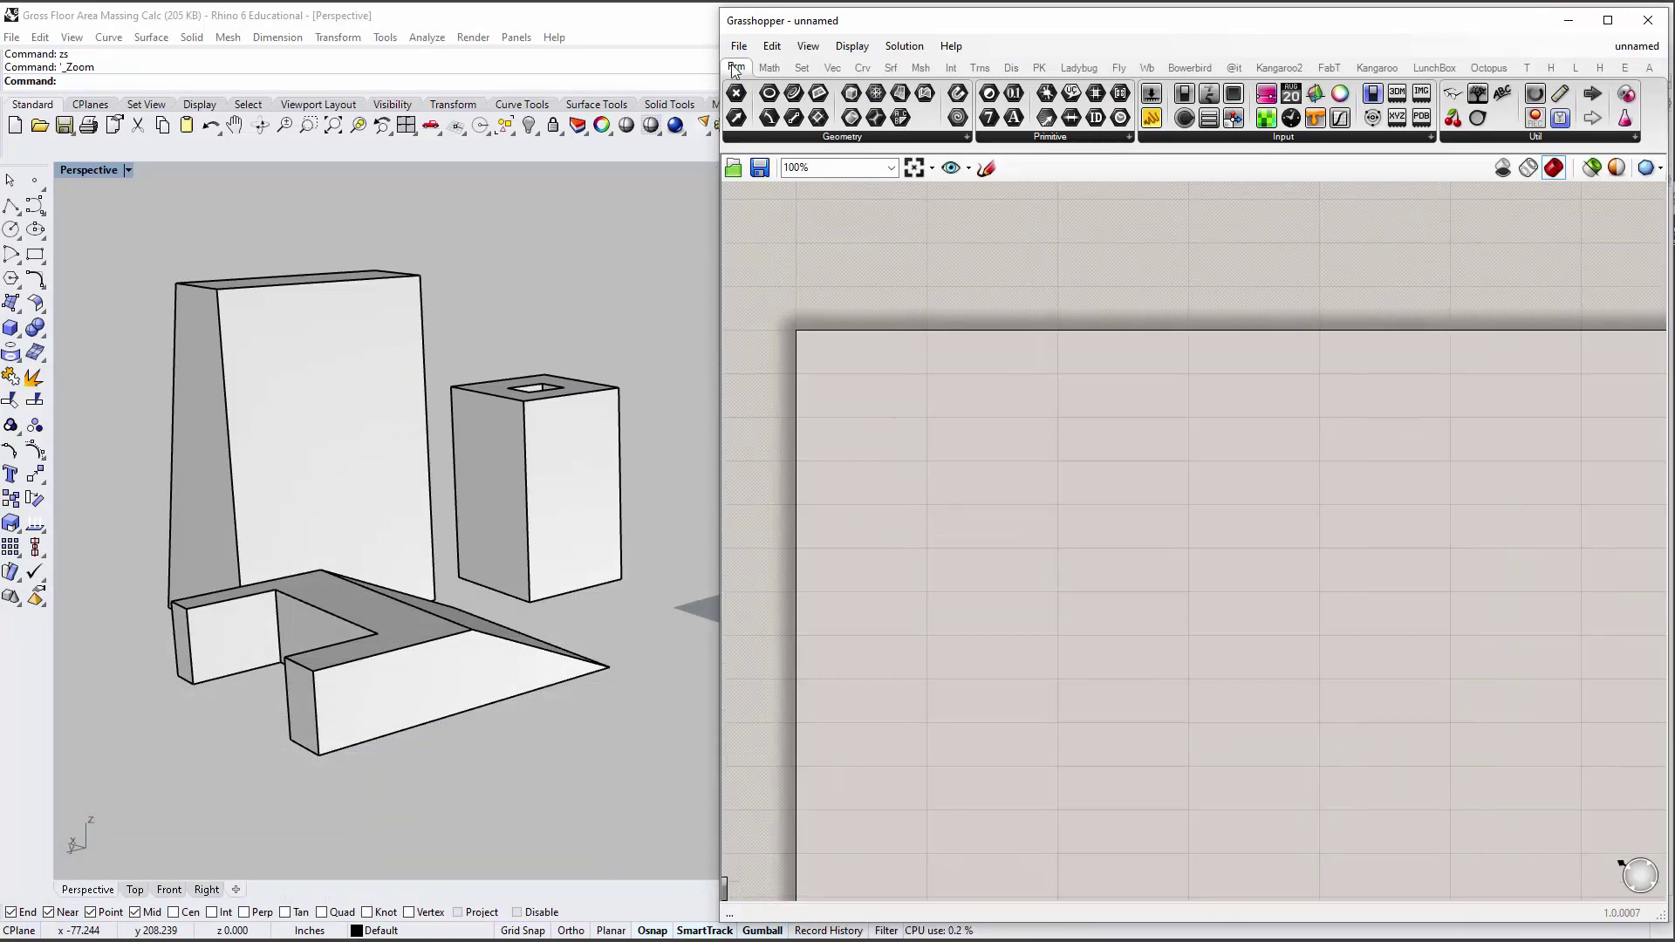
right_drag(405, 515, 377, 639)
click(314, 425)
click(486, 299)
scroll(386, 461, down, 6)
mouse_move(387, 461)
right_down()
mouse_move(577, 382)
mouse_move(377, 497)
mouse_move(362, 477)
right_up()
scroll(374, 500, up, 7)
right_drag(514, 394, 630, 466)
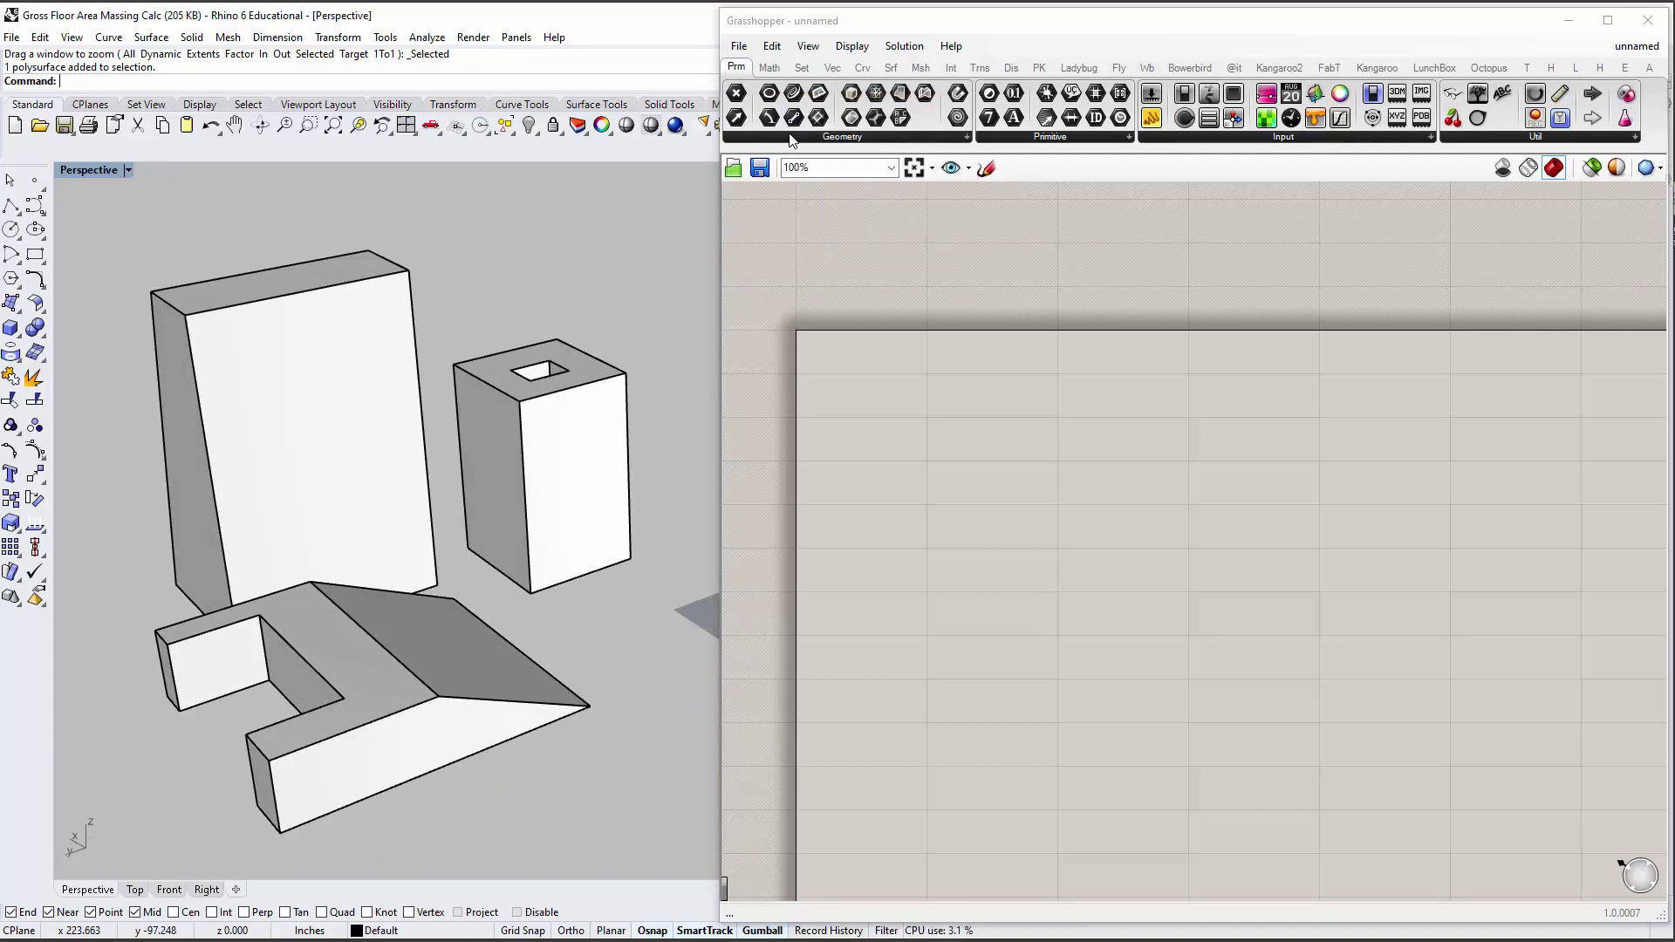
Place a Brep parameter near the upper-left corner of the blank Grasshopper canvas.
click(842, 137)
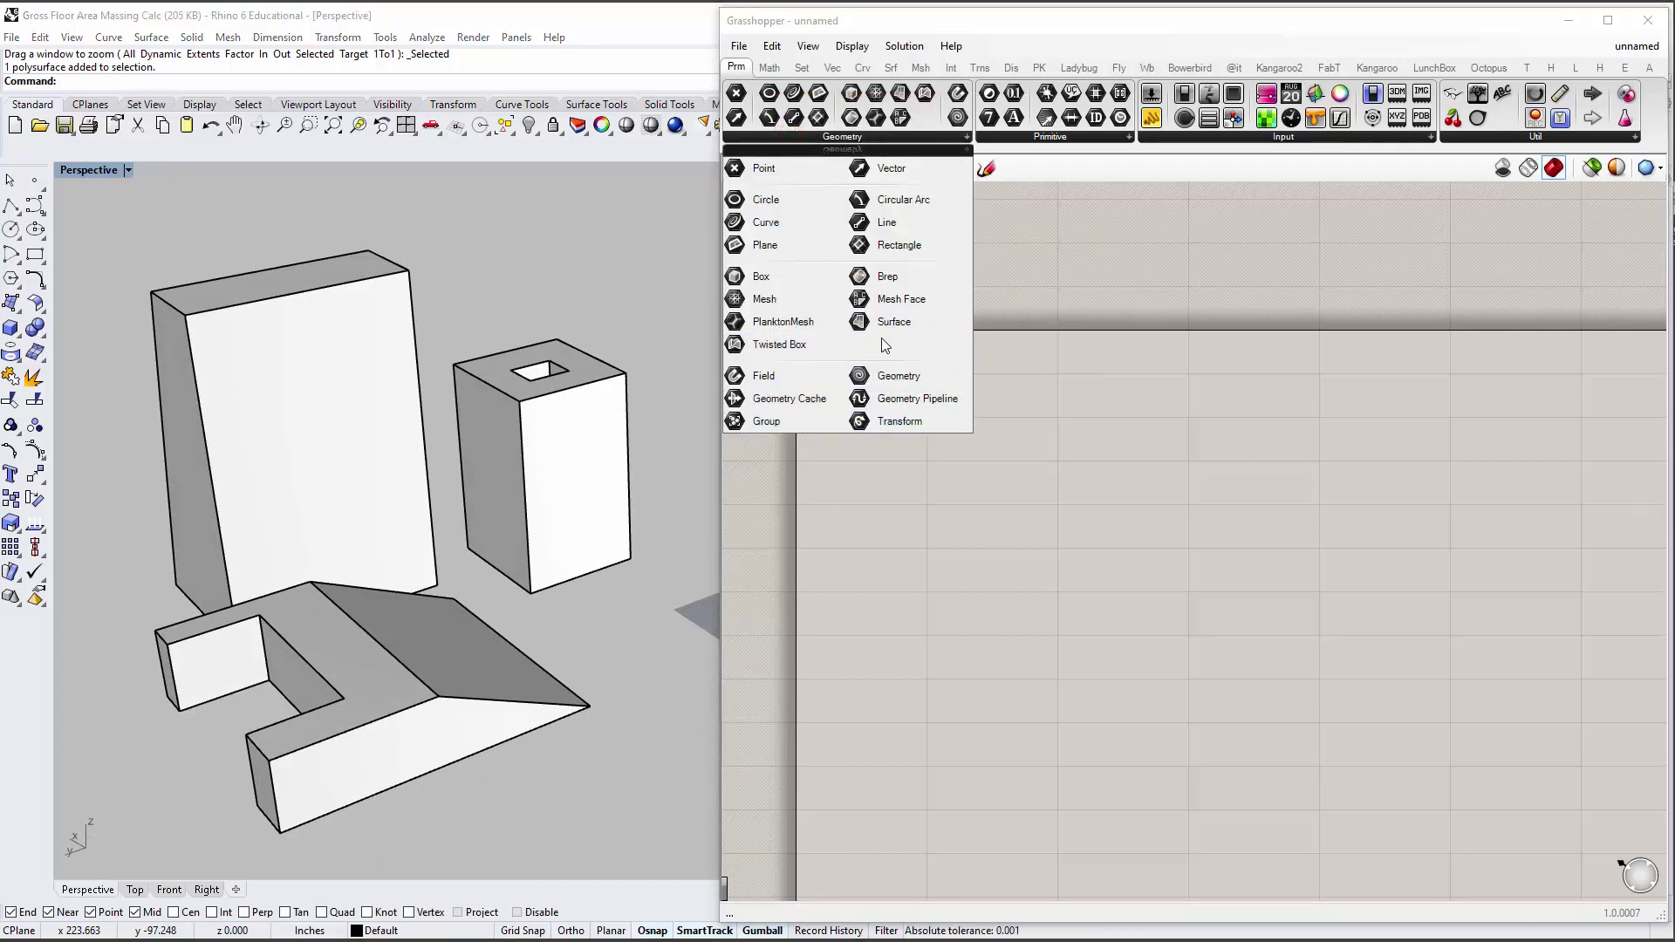
drag(890, 277, 907, 384)
right_drag(872, 419, 864, 390)
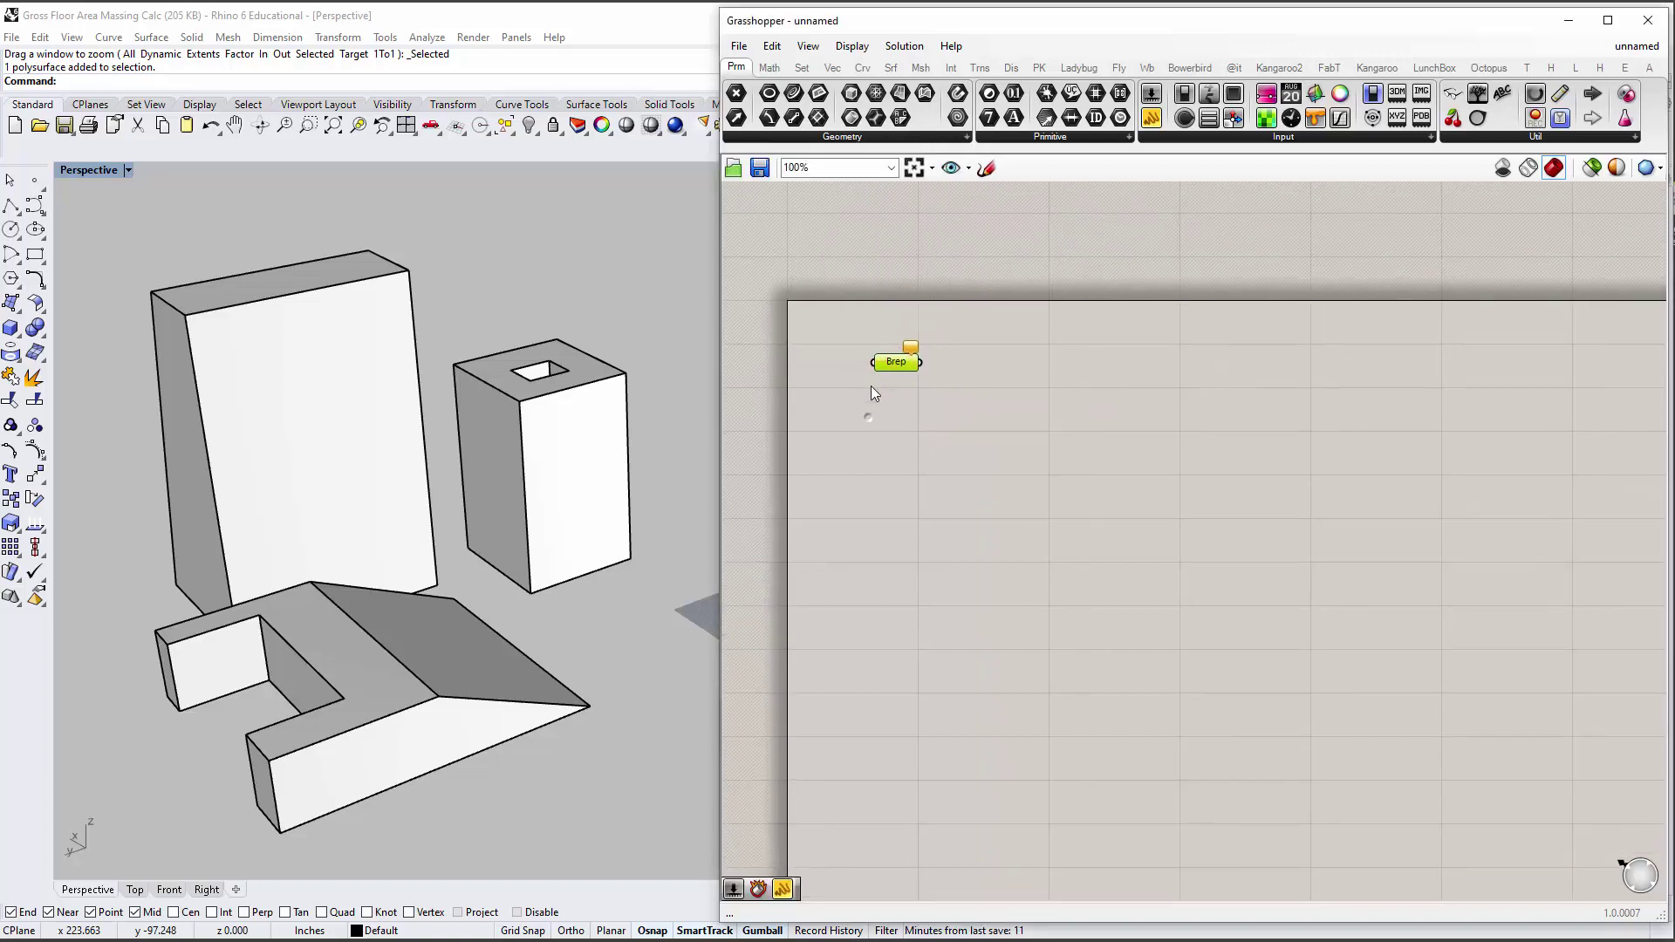
Reference the tall tapered building mass as the single geometry of the Brep parameter and tidy the parameter's position.
right_click(903, 372)
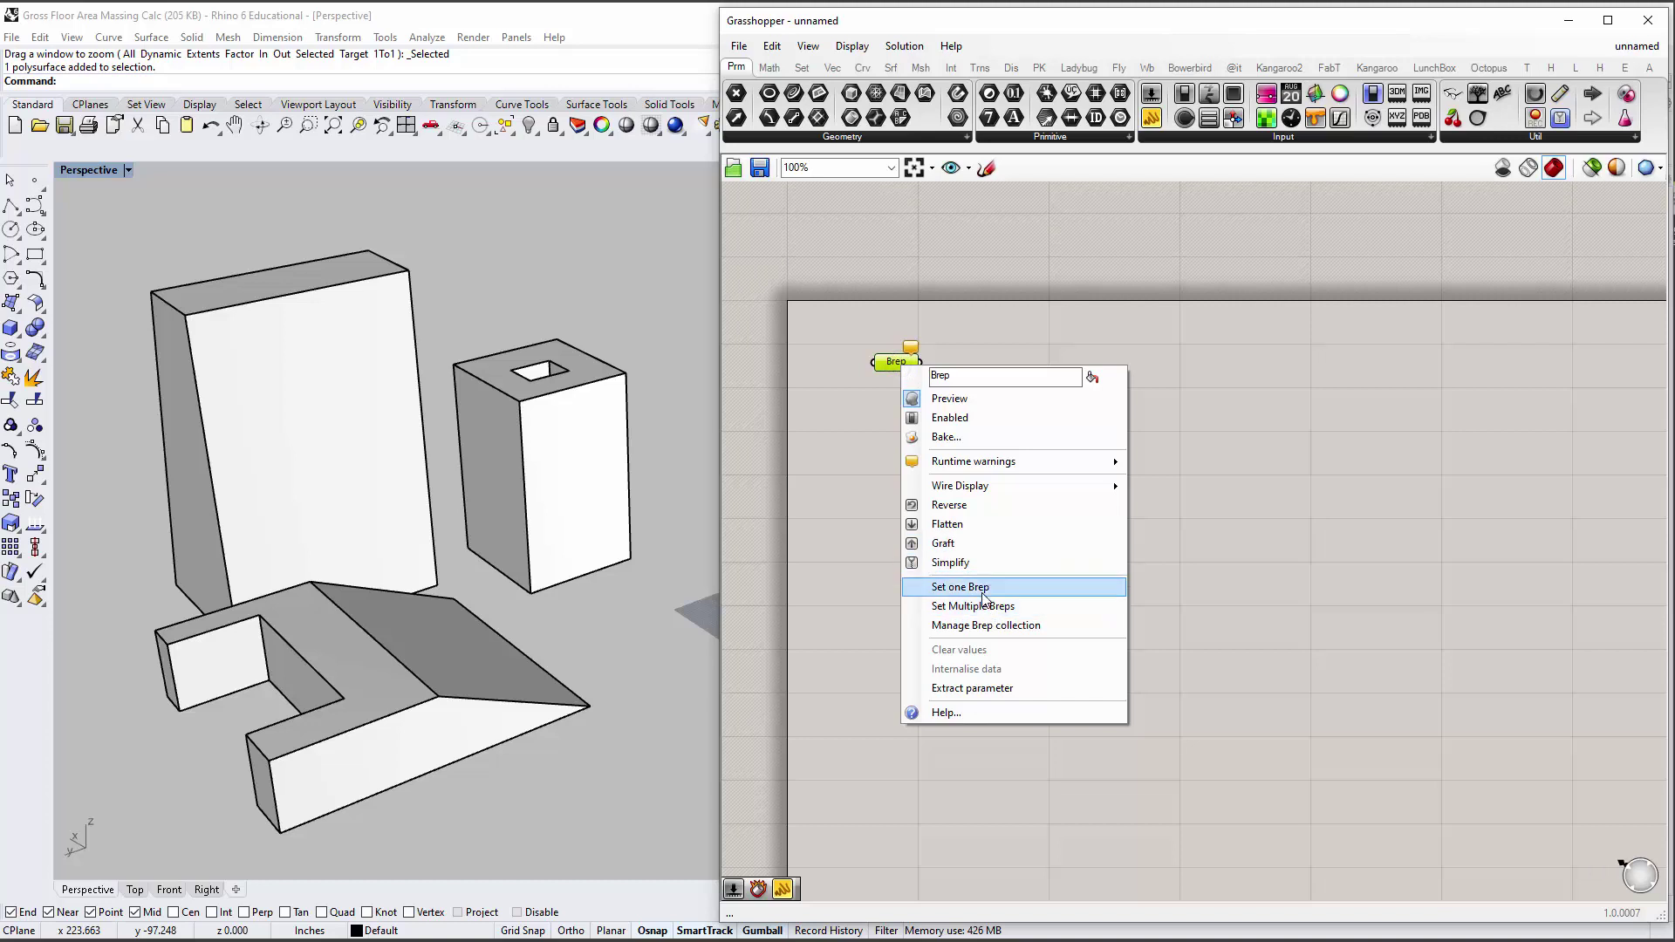
click(960, 586)
click(308, 447)
click(991, 490)
mouse_move(441, 396)
right_down()
mouse_move(486, 355)
mouse_move(480, 383)
mouse_move(445, 383)
right_up()
drag(894, 361, 858, 357)
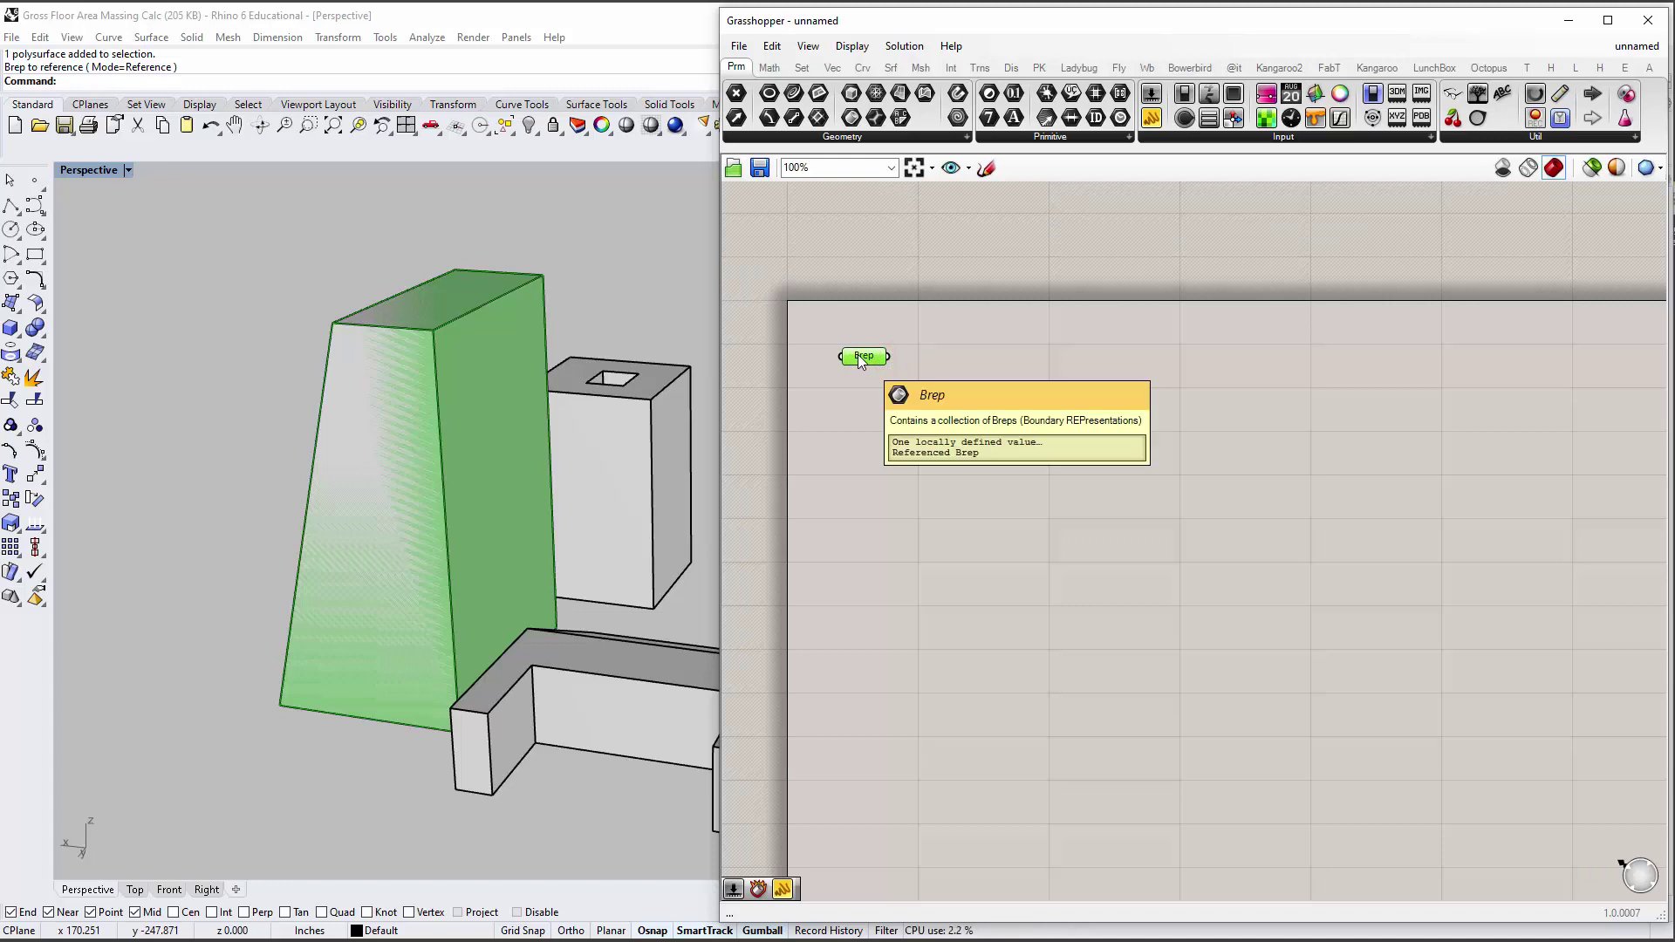
drag(858, 356, 853, 353)
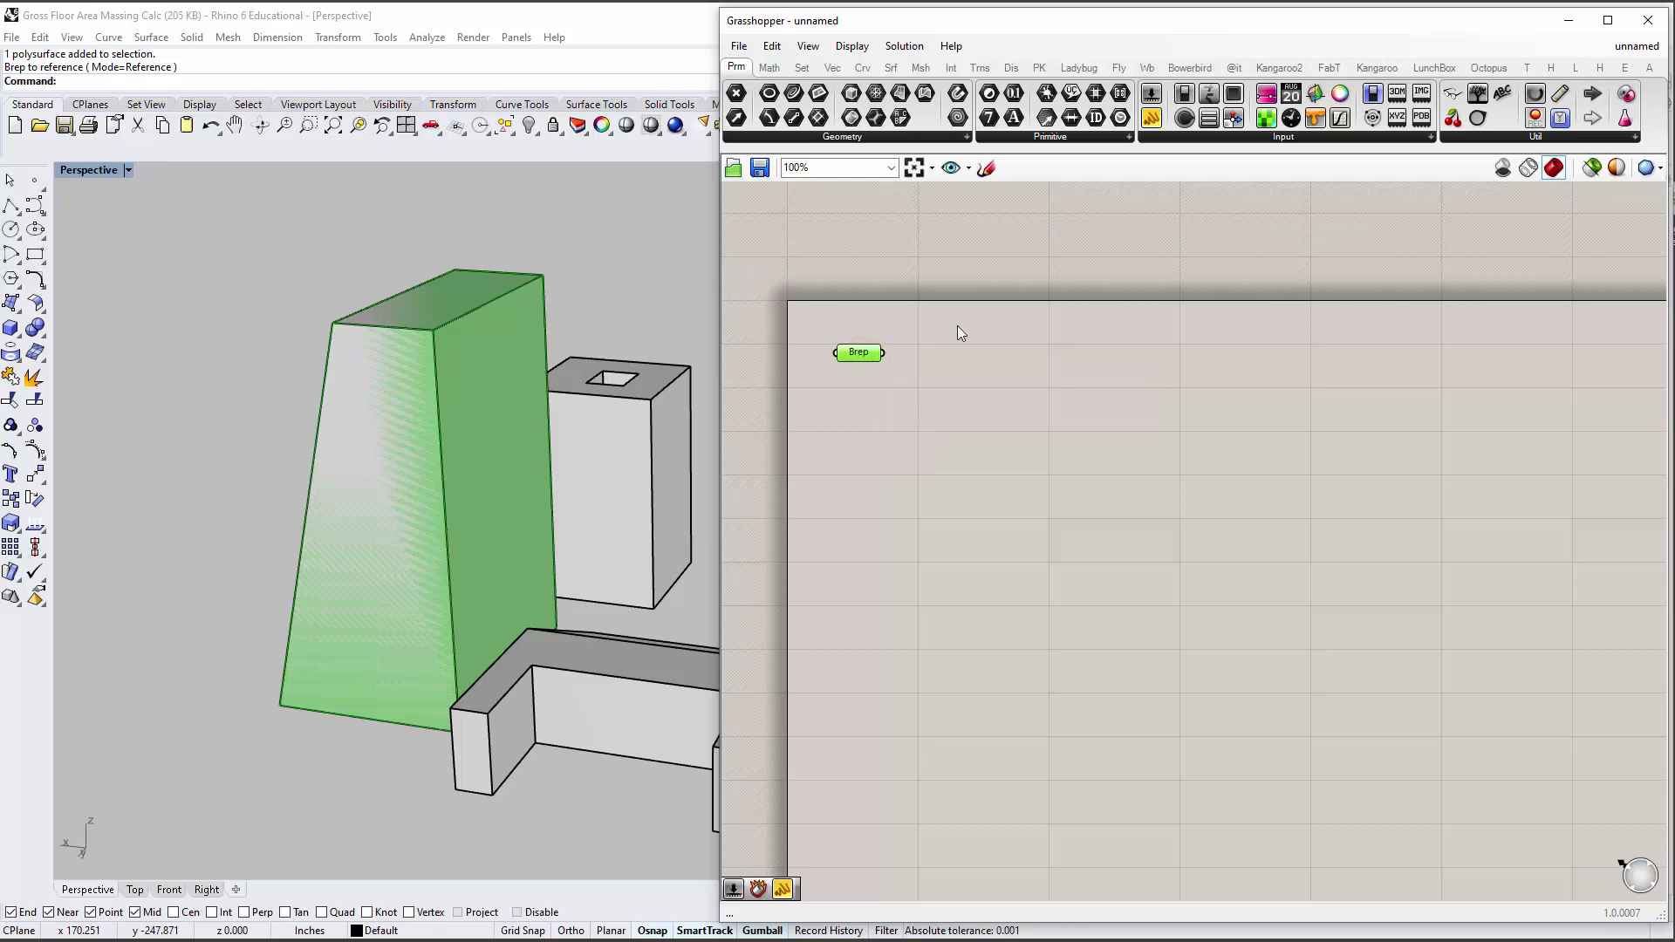
Add a Bounding Box component and feed the Brep parameter into its content input.
double_click(1113, 333)
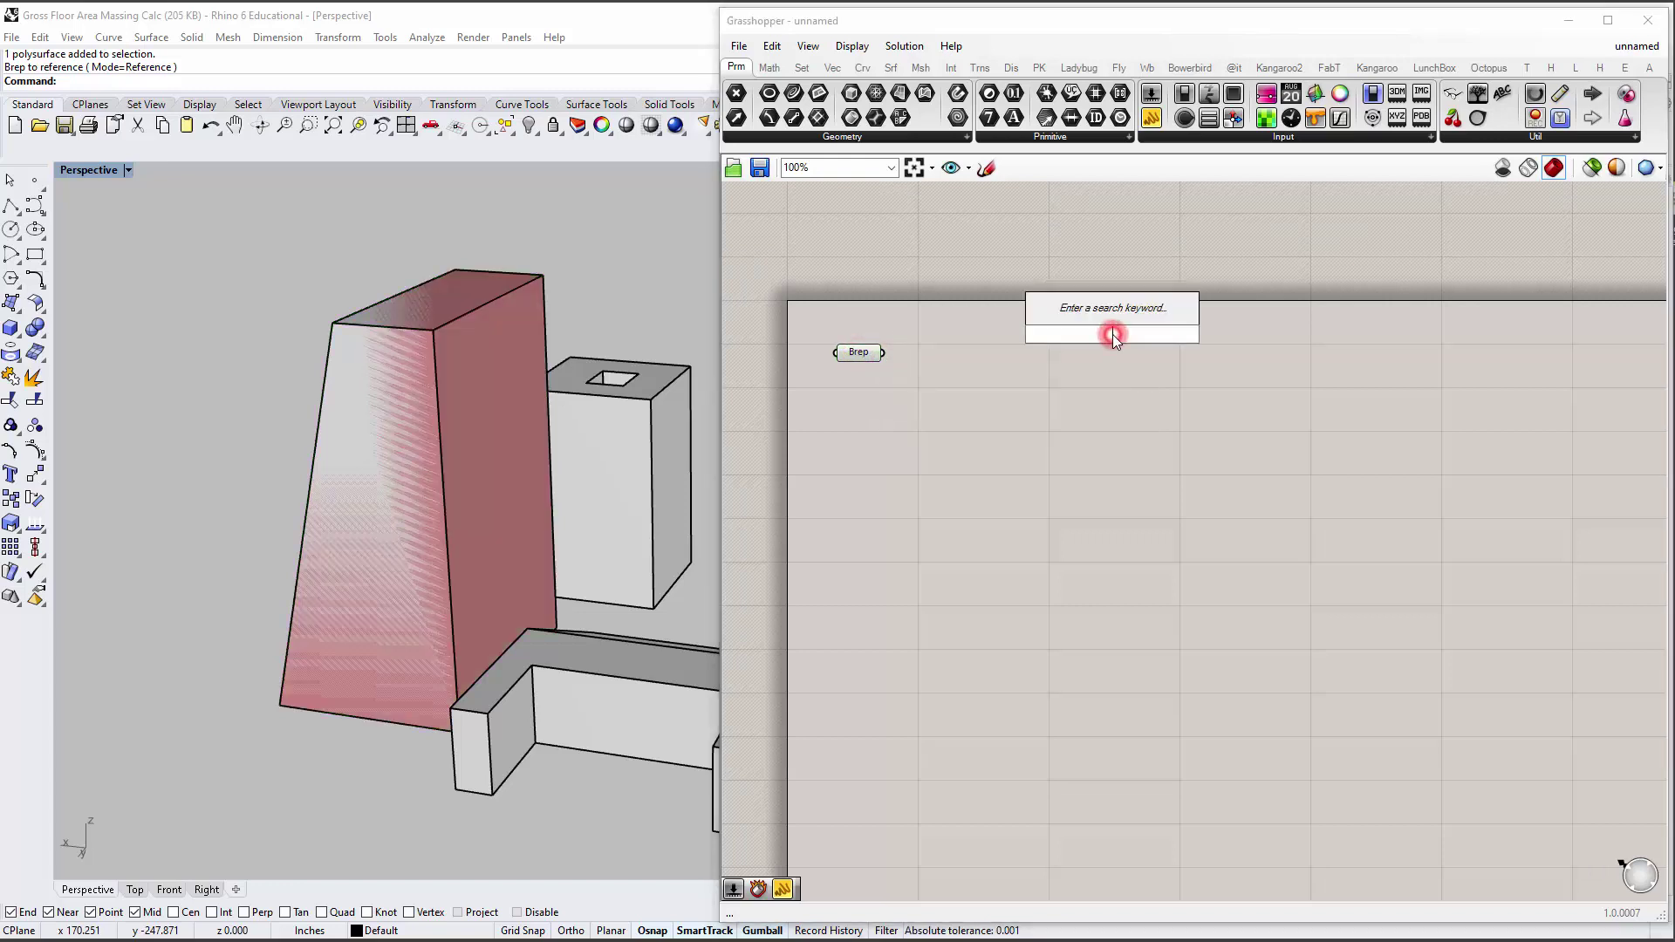
text(boun)
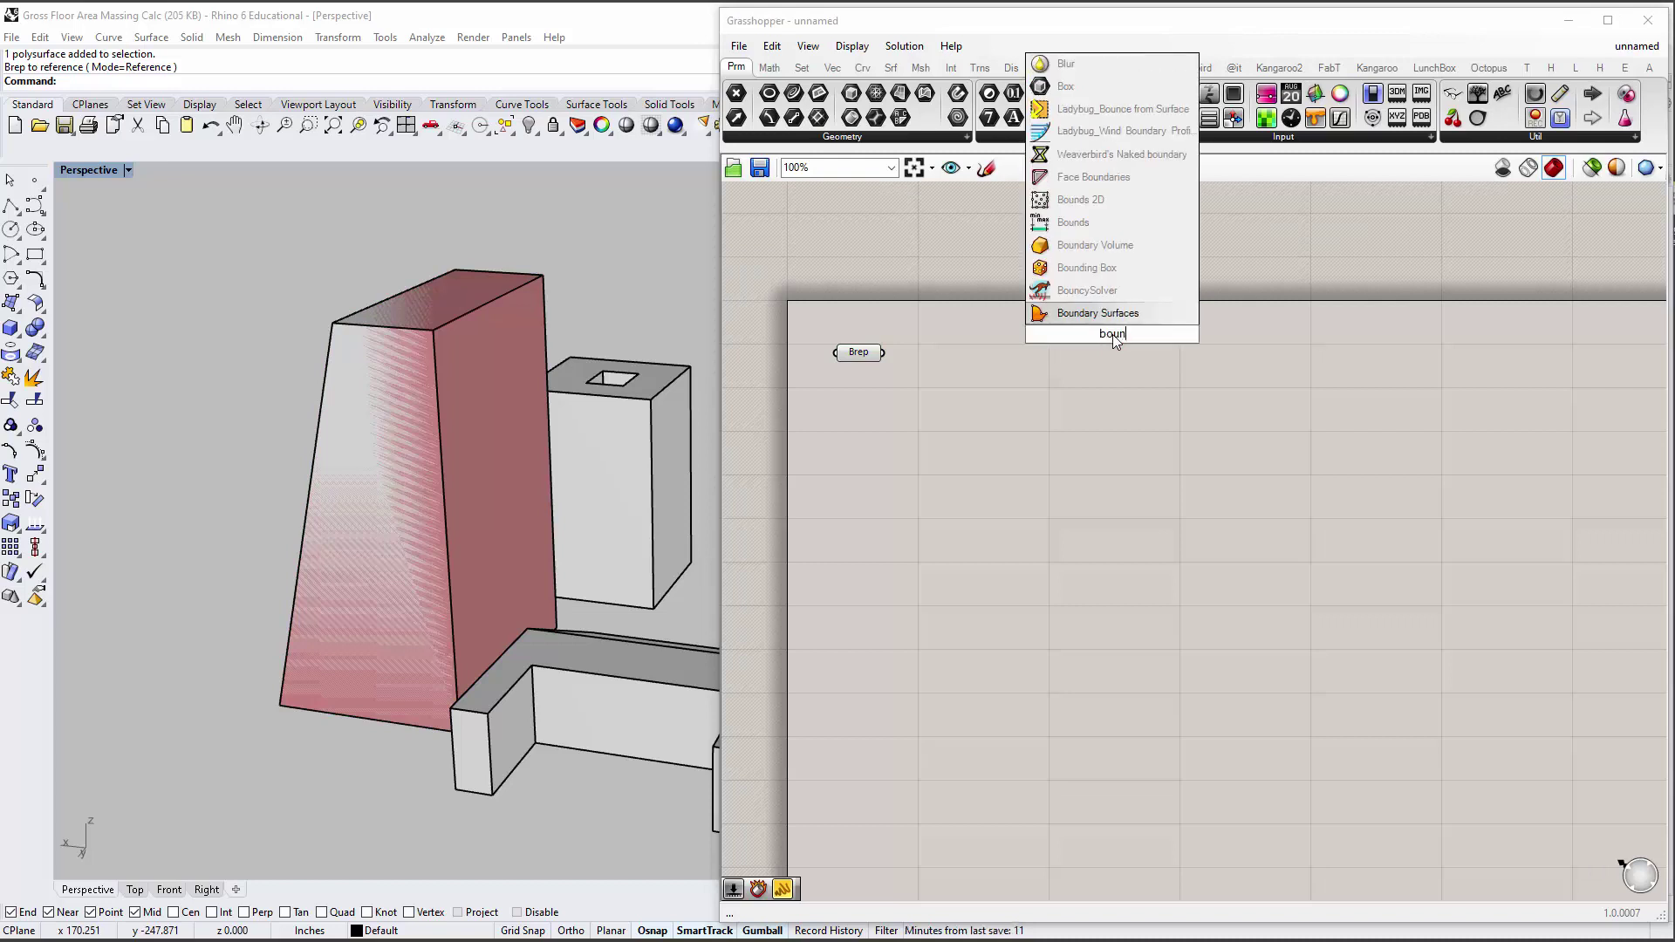
click(1087, 268)
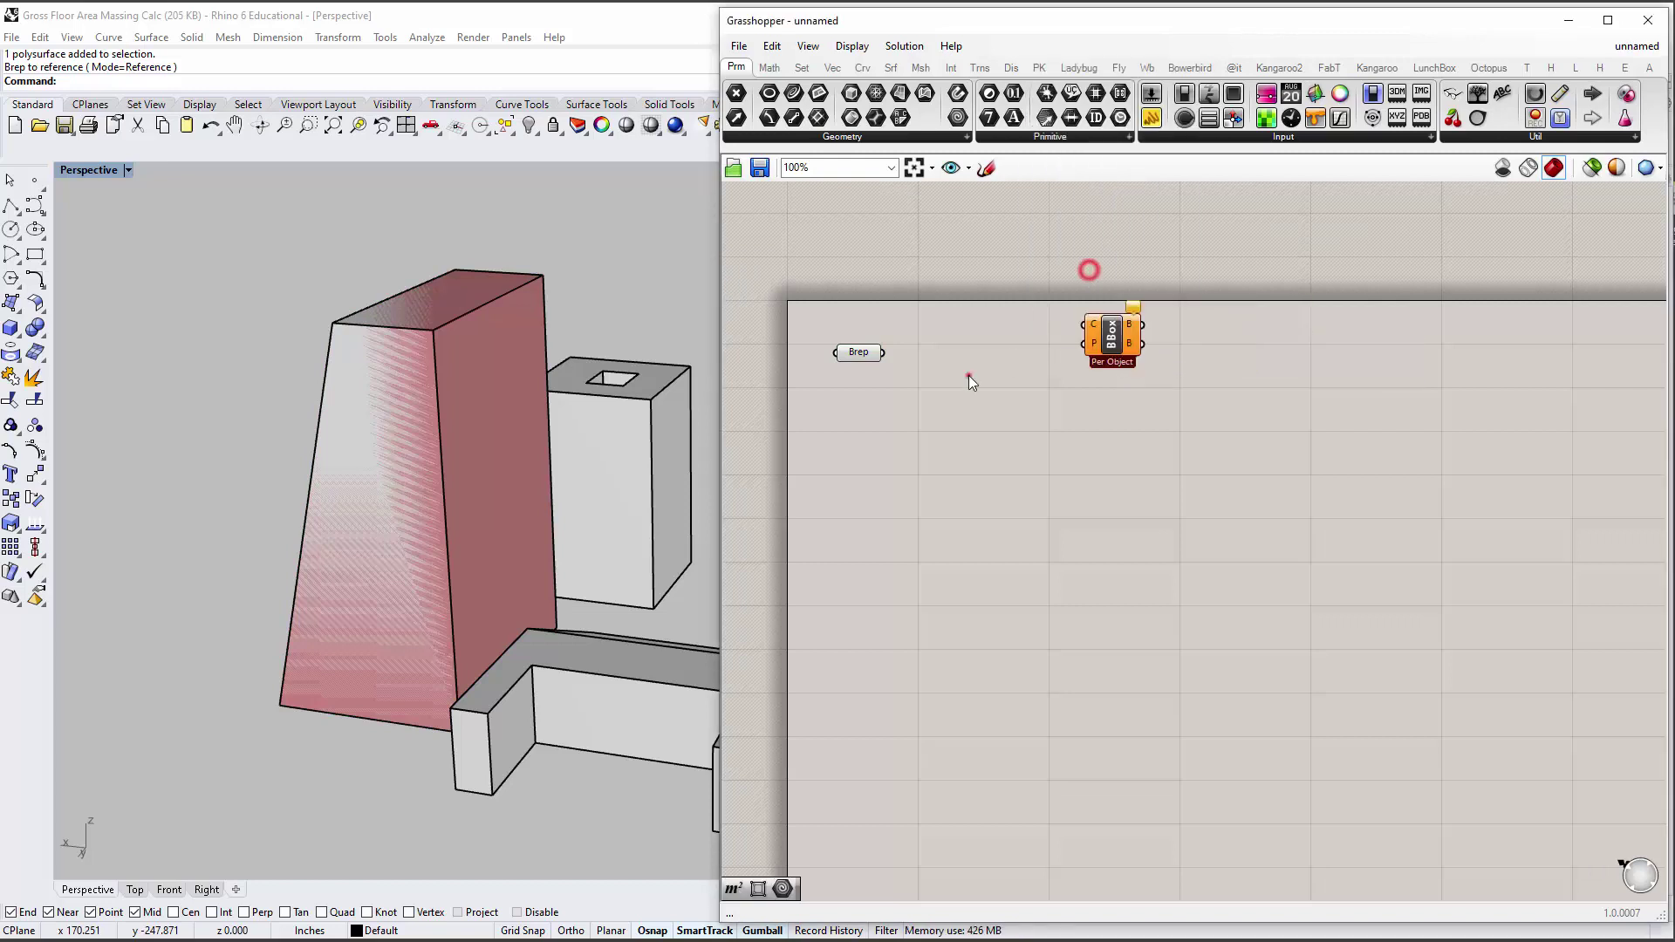
drag(1114, 351, 996, 365)
drag(883, 352, 941, 366)
click(652, 447)
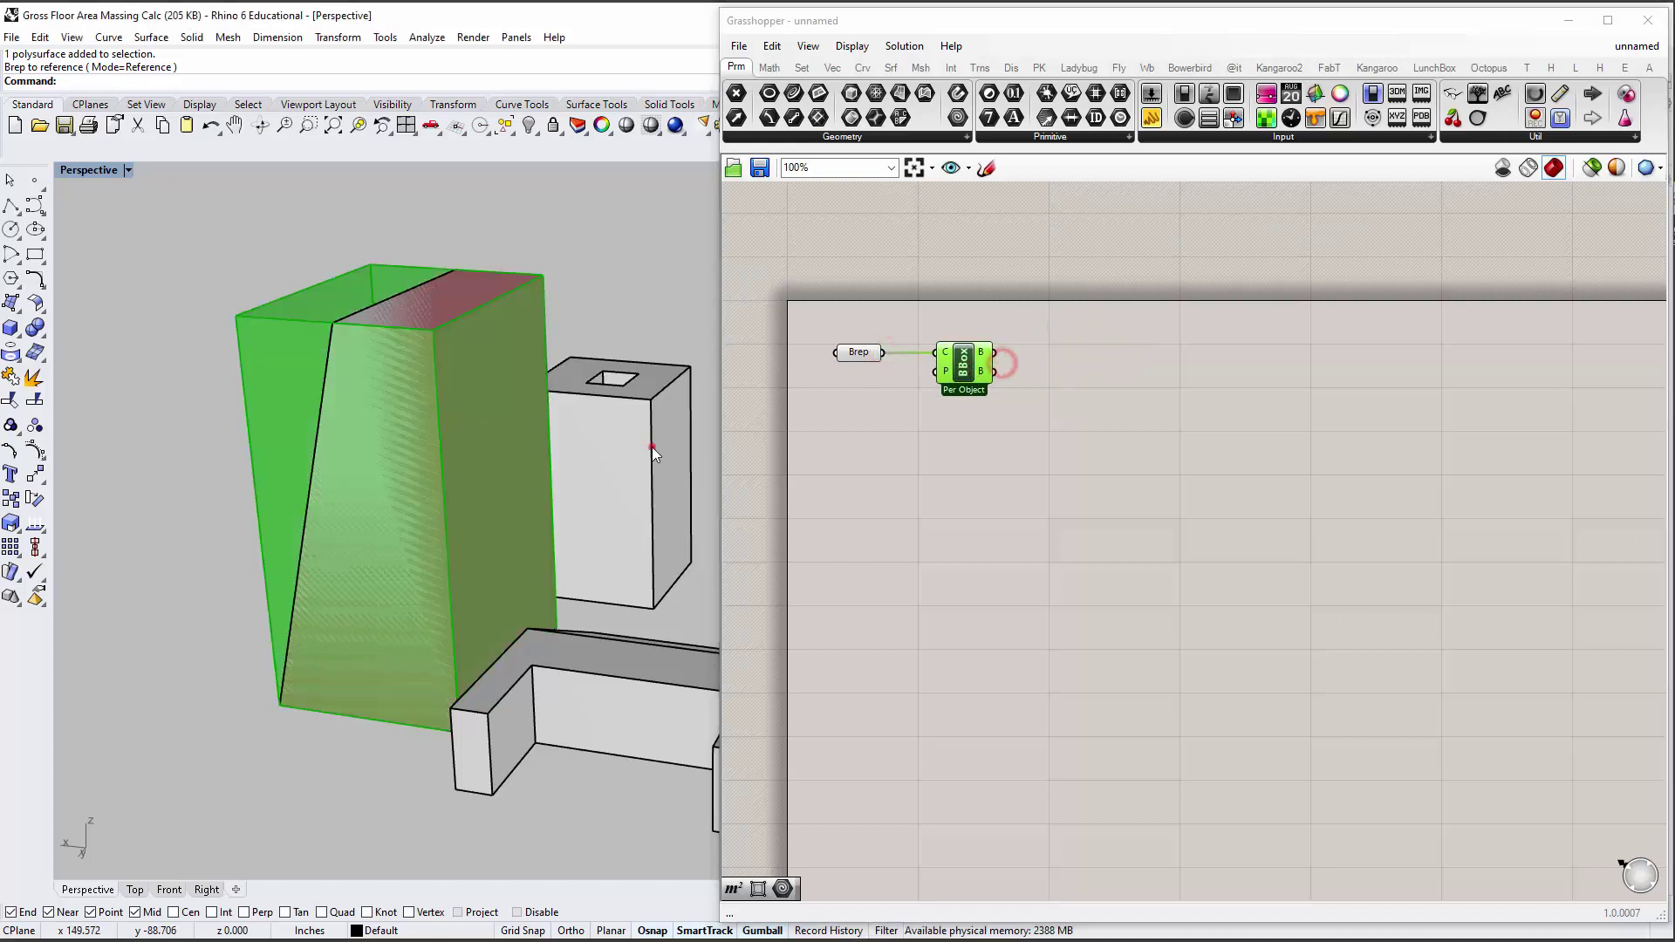
click(311, 363)
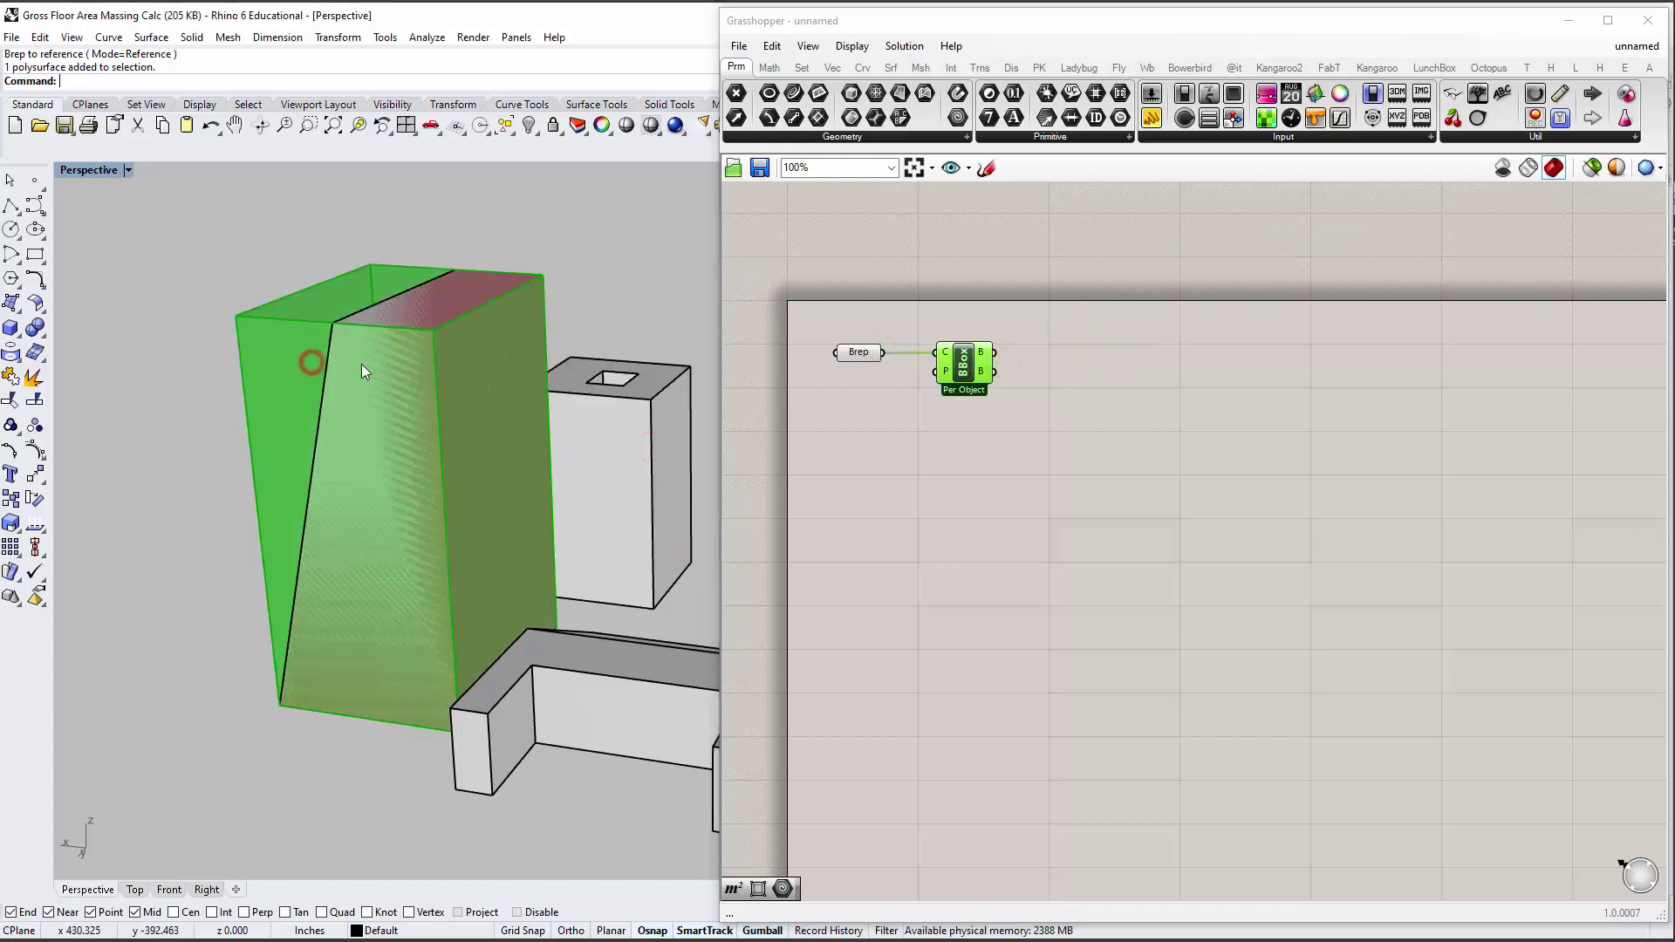
Add a Box Corners component and connect the Bounding Box's first output to its B input.
double_click(1054, 338)
text(bound)
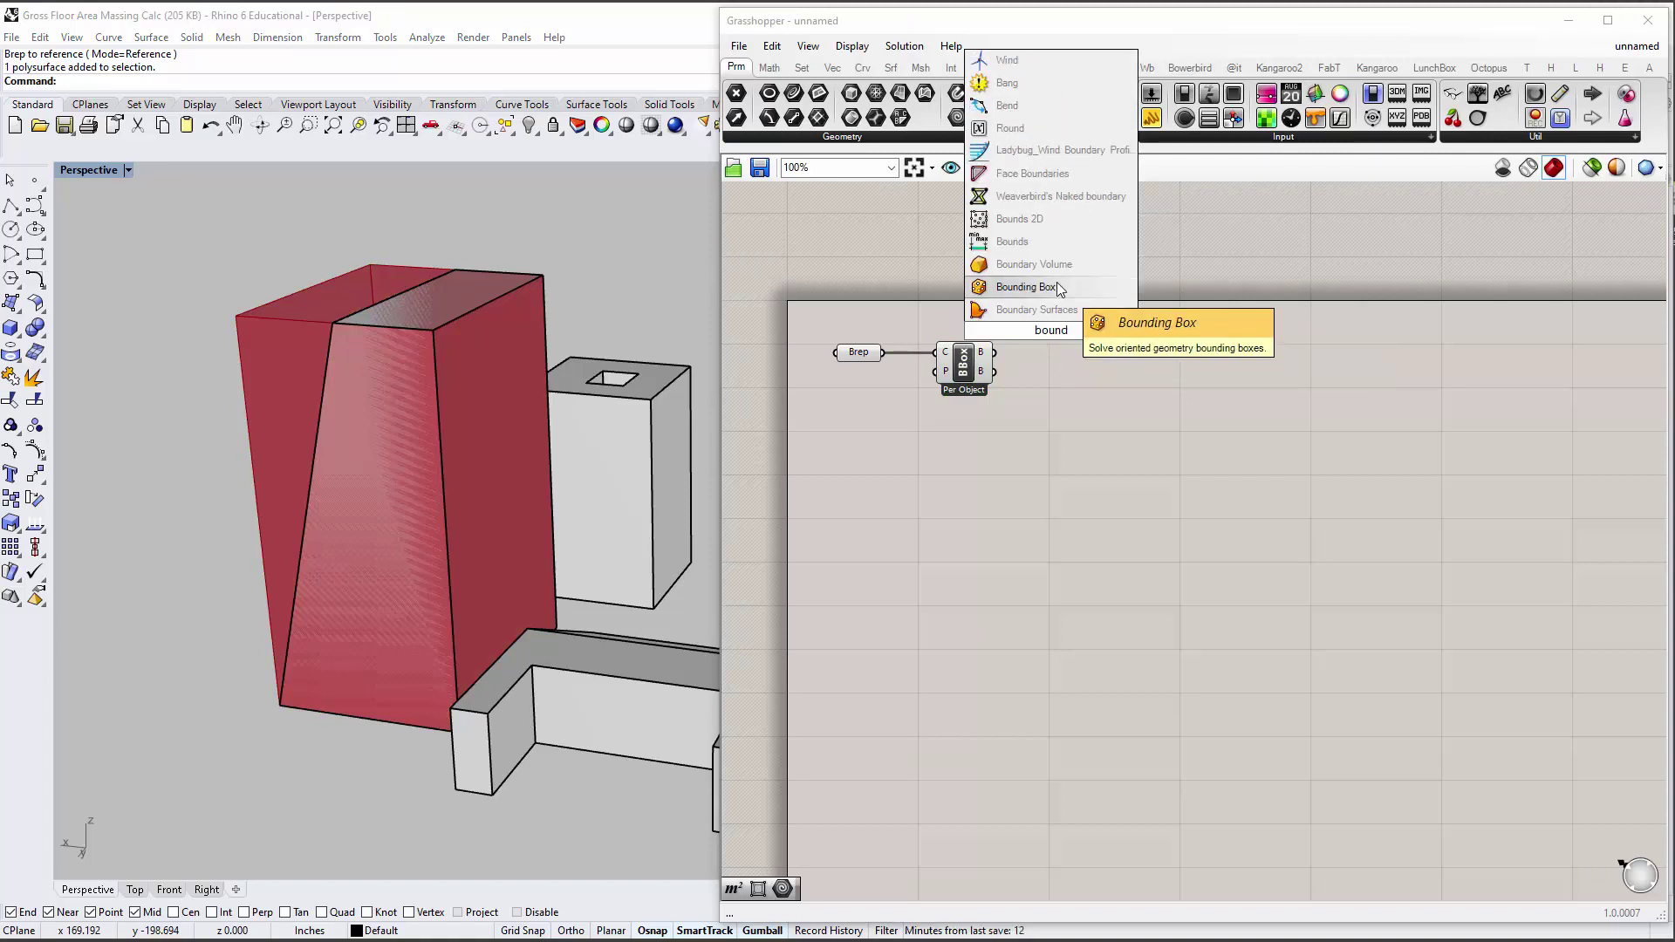
key(BackSpace)
key(BackSpace)
key(BackSpace)
text(x)
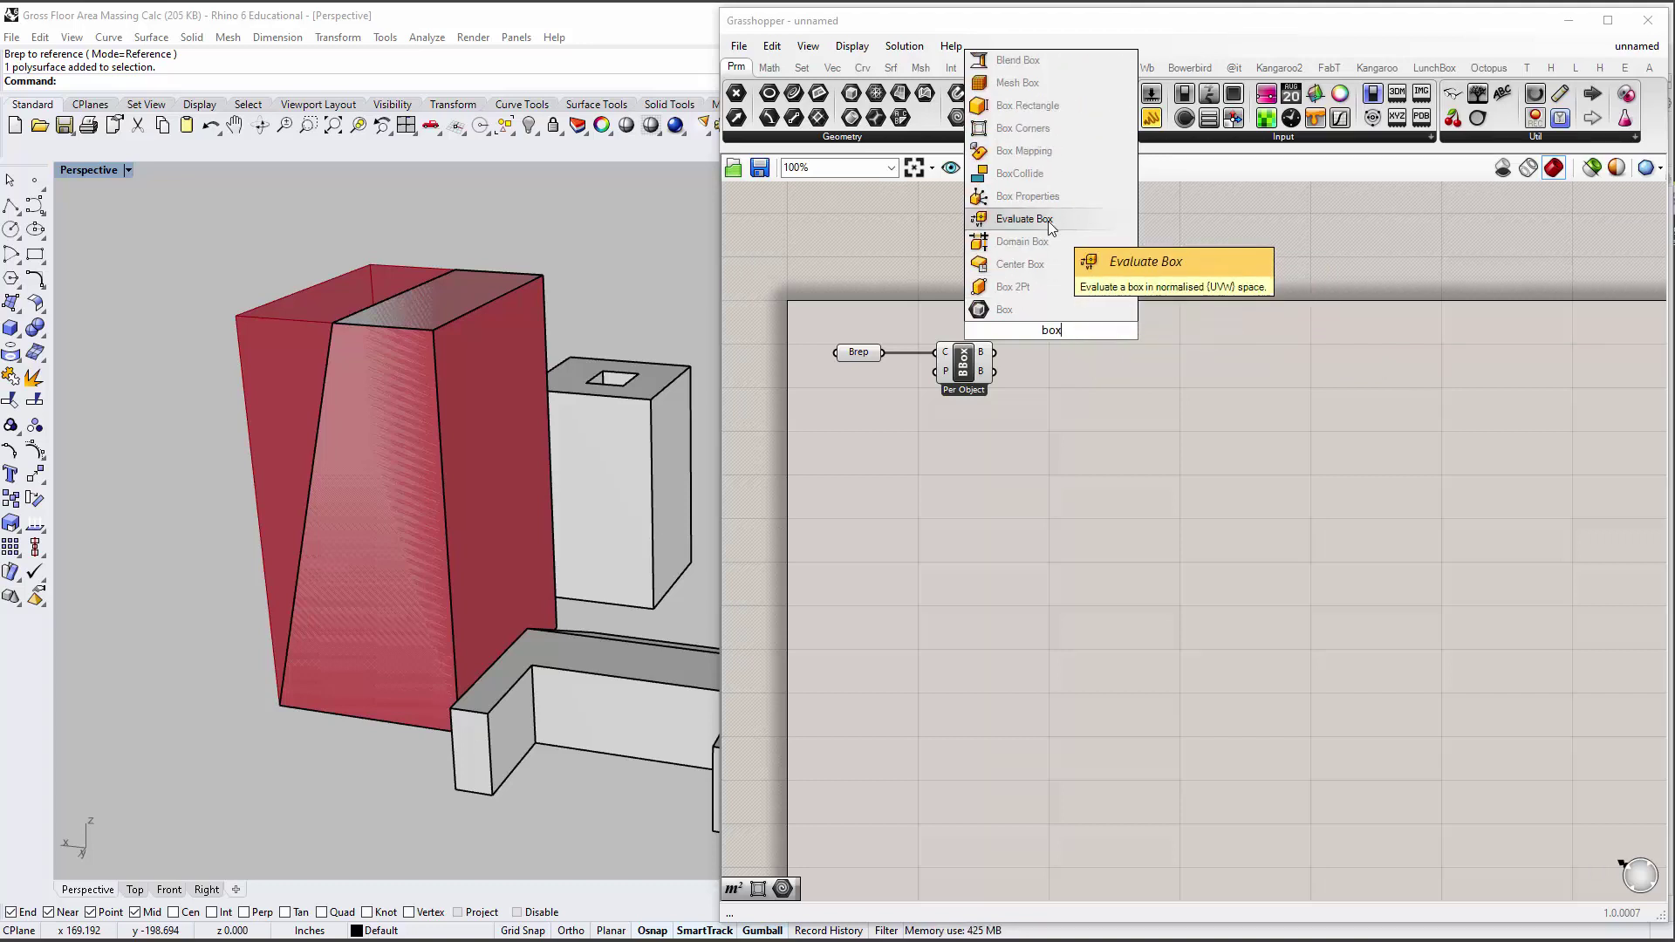
click(1045, 133)
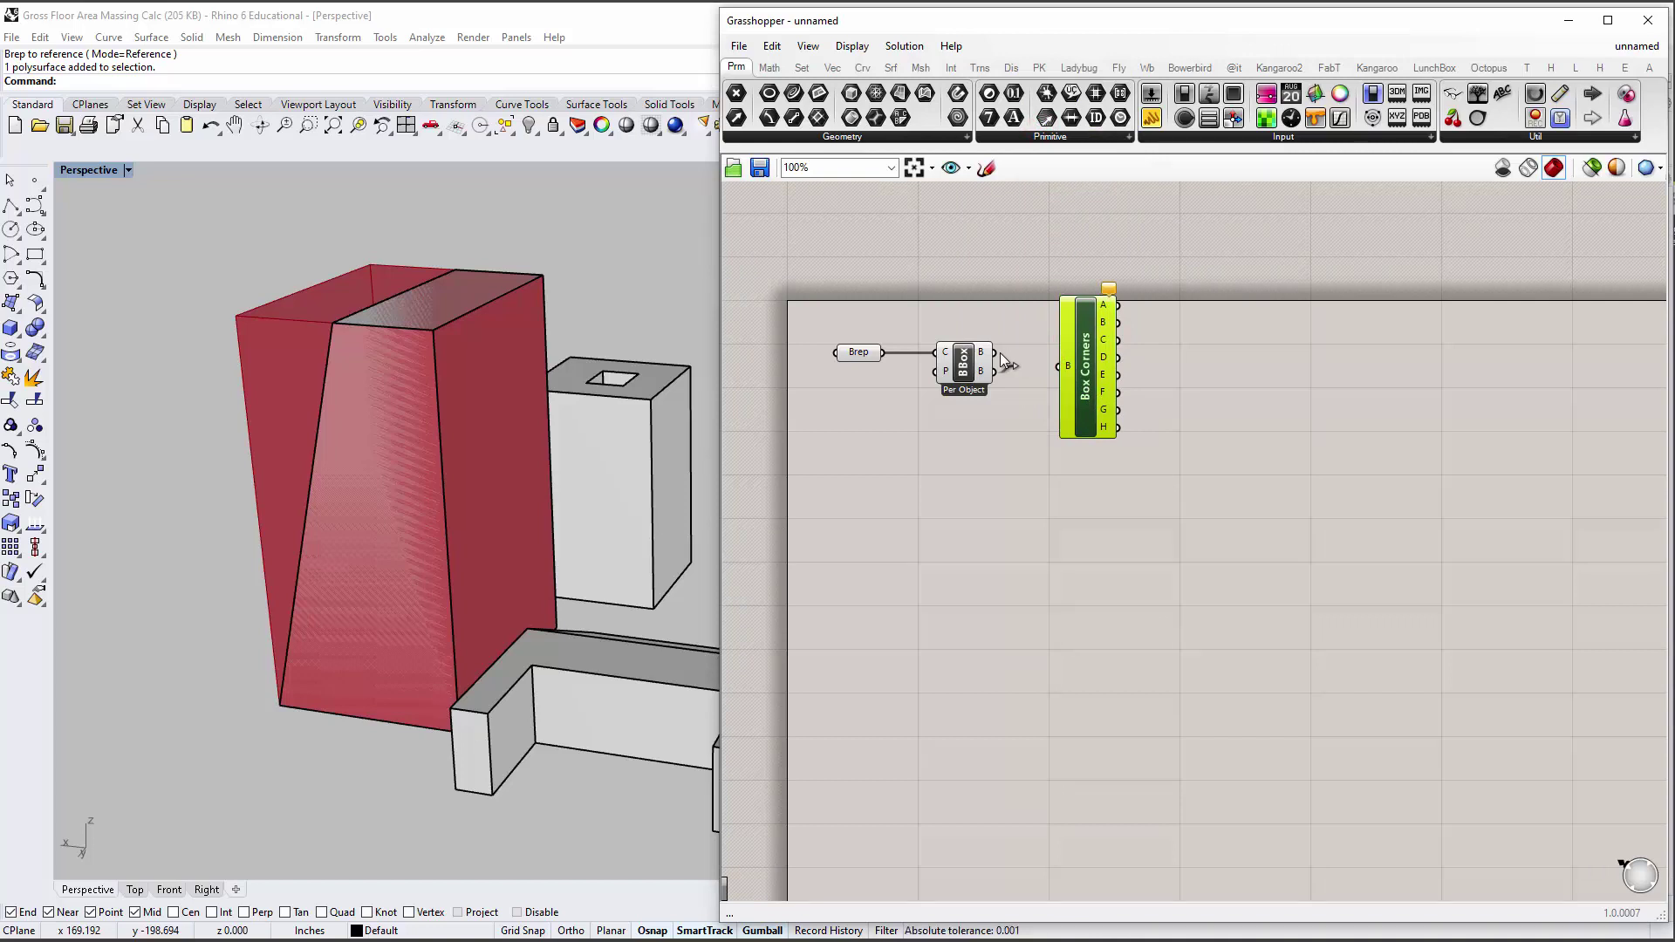
drag(995, 353, 1035, 357)
click(1127, 377)
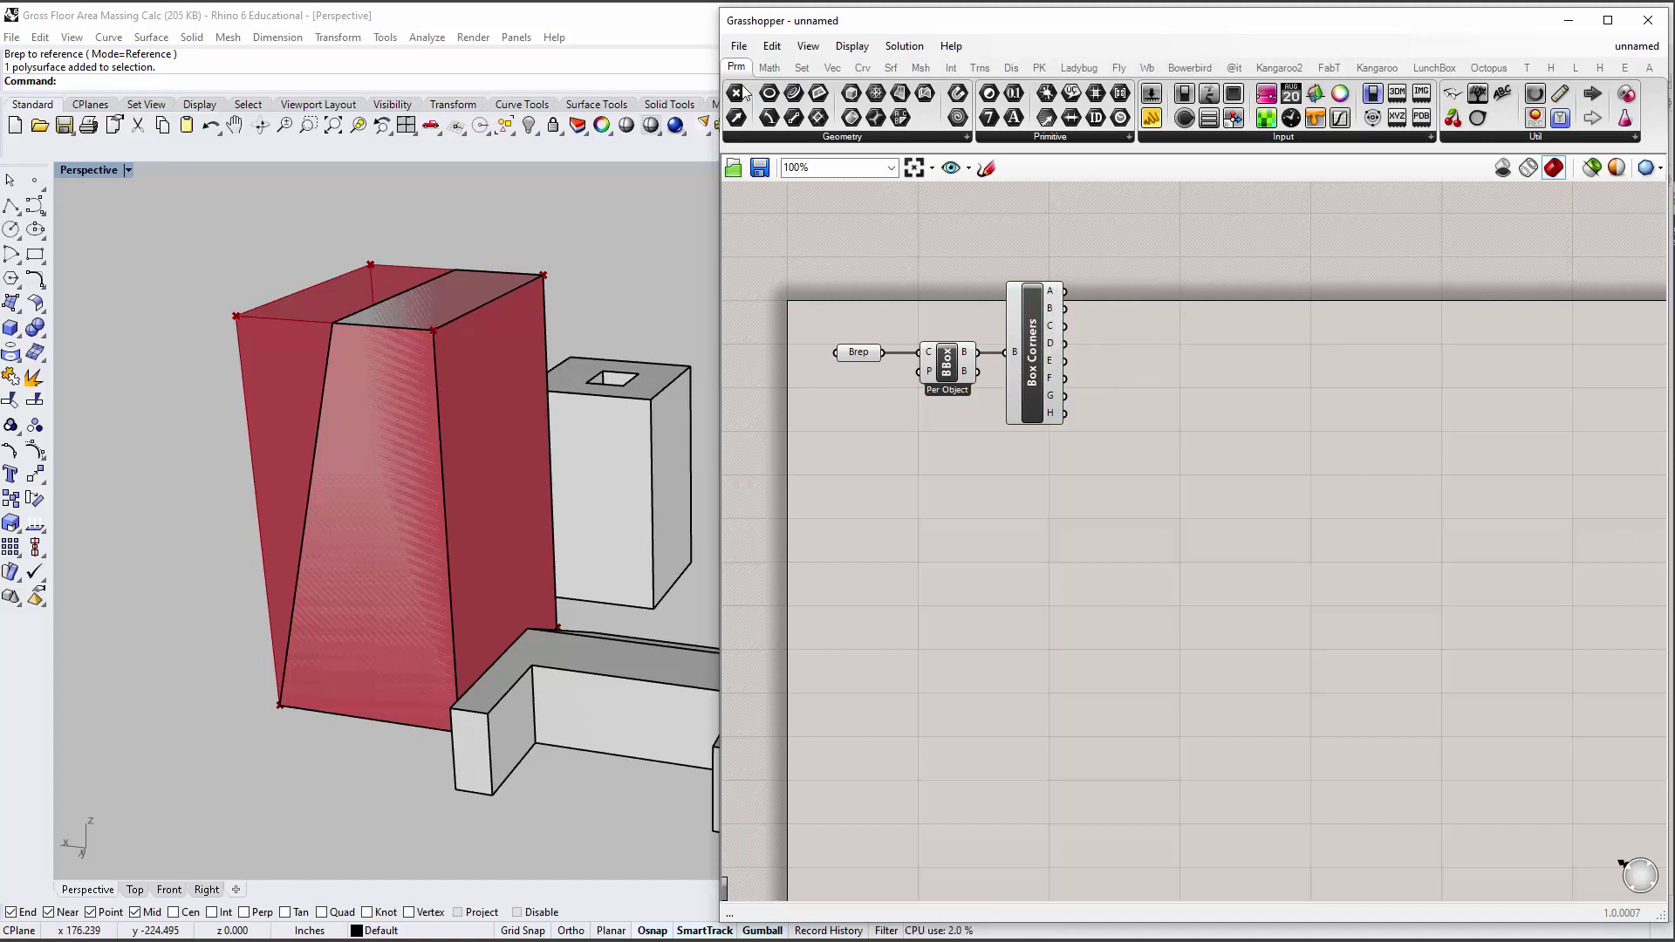
Place a temporary Point parameter and wire it to Box Corners output A, then rewire it to output B.
drag(737, 93, 1131, 286)
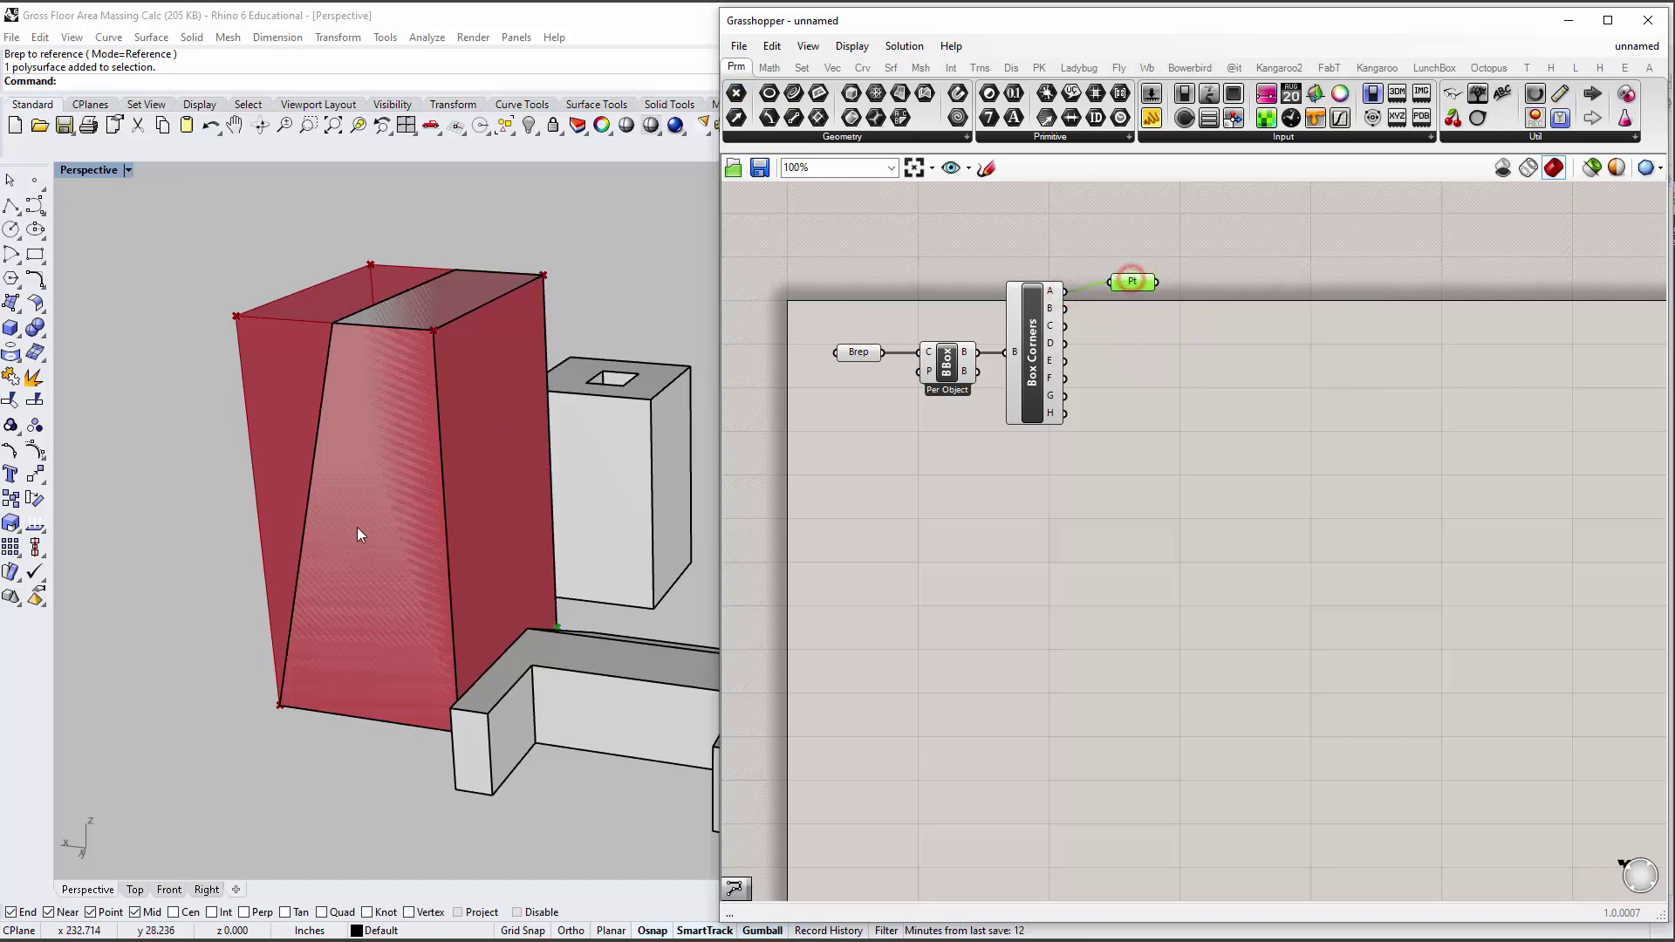
right_drag(349, 527, 396, 641)
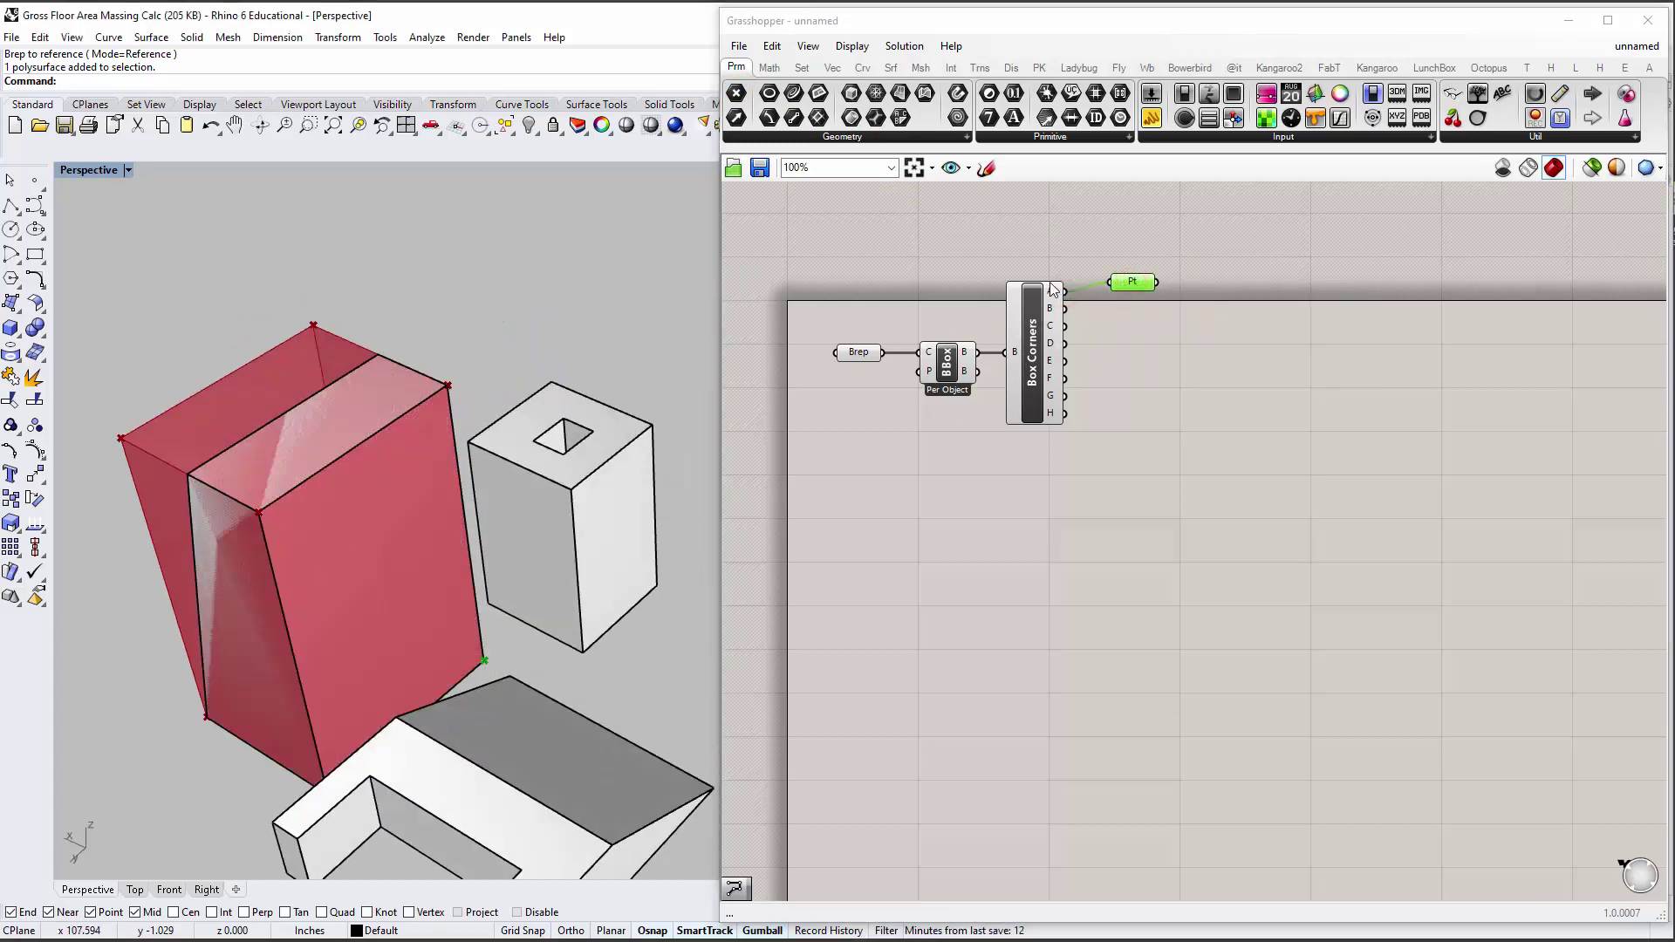
click(1085, 314)
drag(1126, 281, 1124, 326)
Examine the bounding box around the tapered mass to see which corner output B marks.
mouse_move(464, 523)
right_down()
mouse_move(448, 579)
mouse_move(380, 641)
right_up()
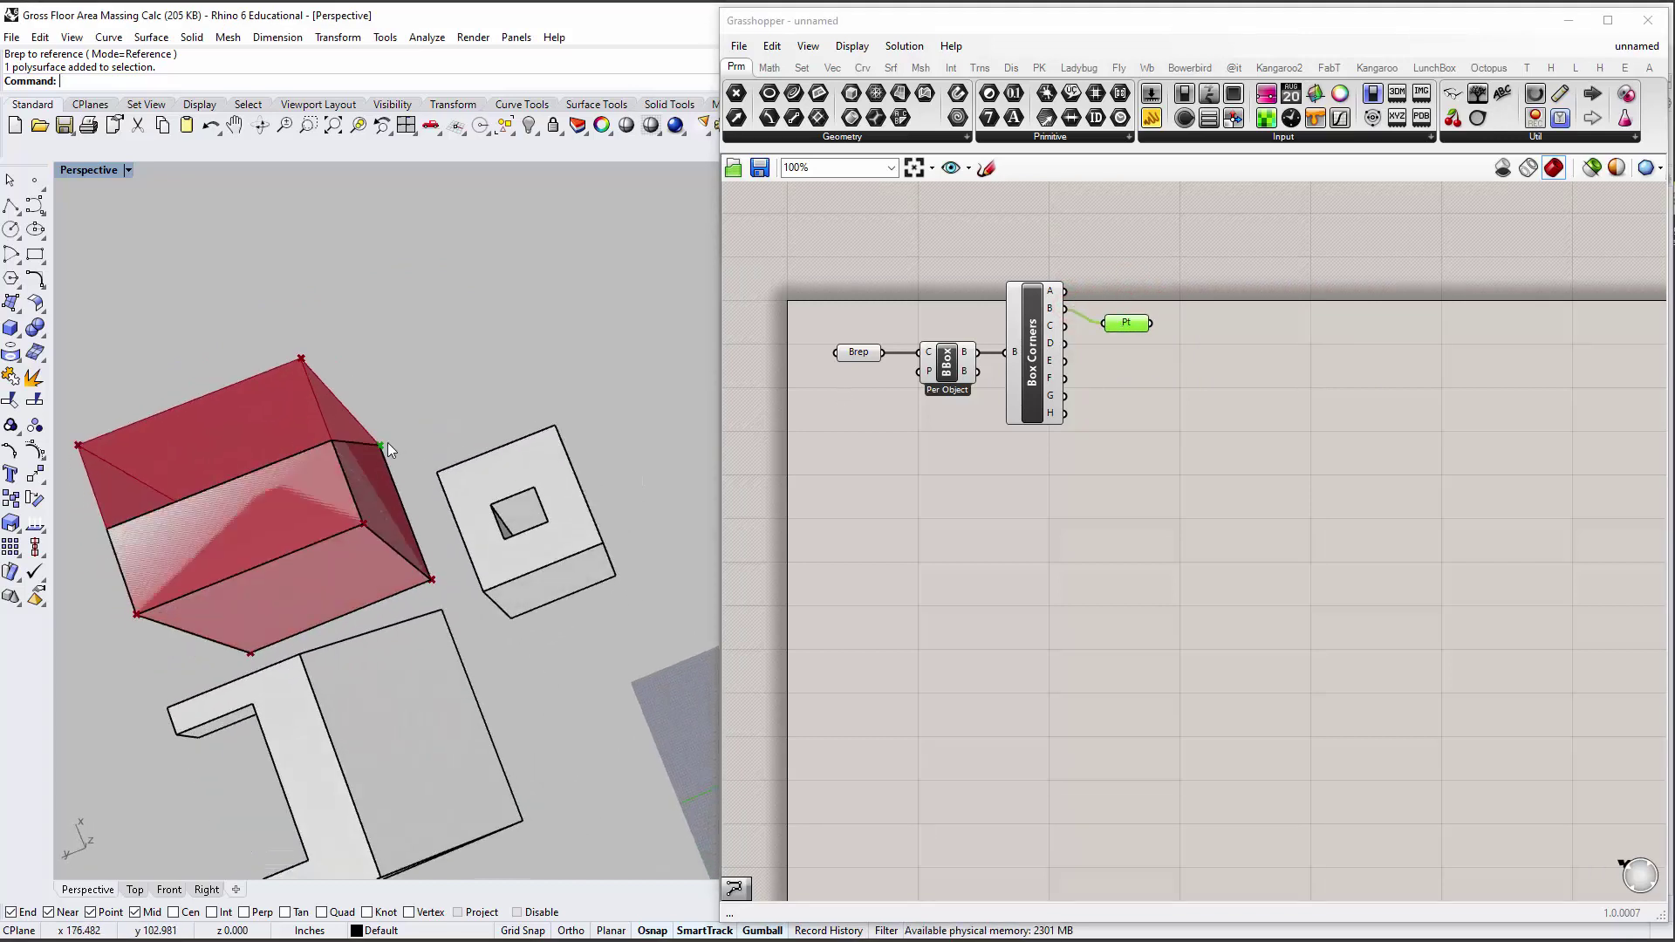
right_drag(387, 442, 384, 398)
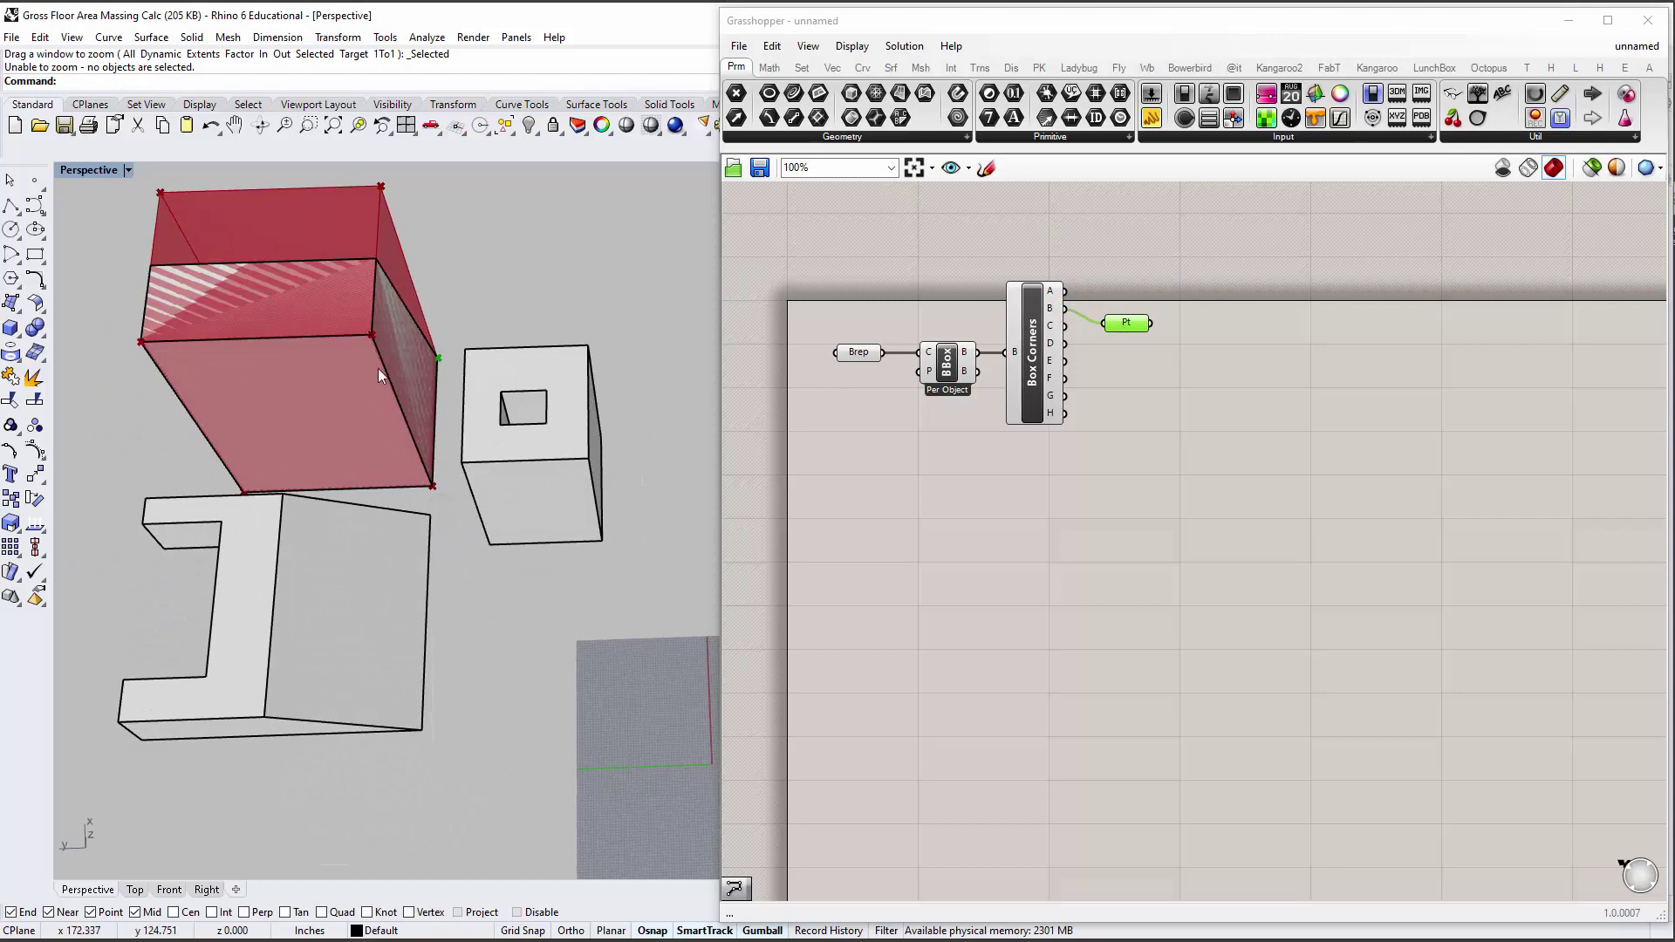
click(367, 367)
text(zs)
key(Return)
right_drag(648, 358, 424, 346)
right_drag(552, 381, 281, 444)
scroll(297, 437, down, 8)
click(579, 359)
right_drag(598, 360, 397, 466)
right_drag(524, 452, 410, 571)
scroll(407, 578, up, 5)
scroll(328, 589, down, 4)
scroll(412, 695, up, 5)
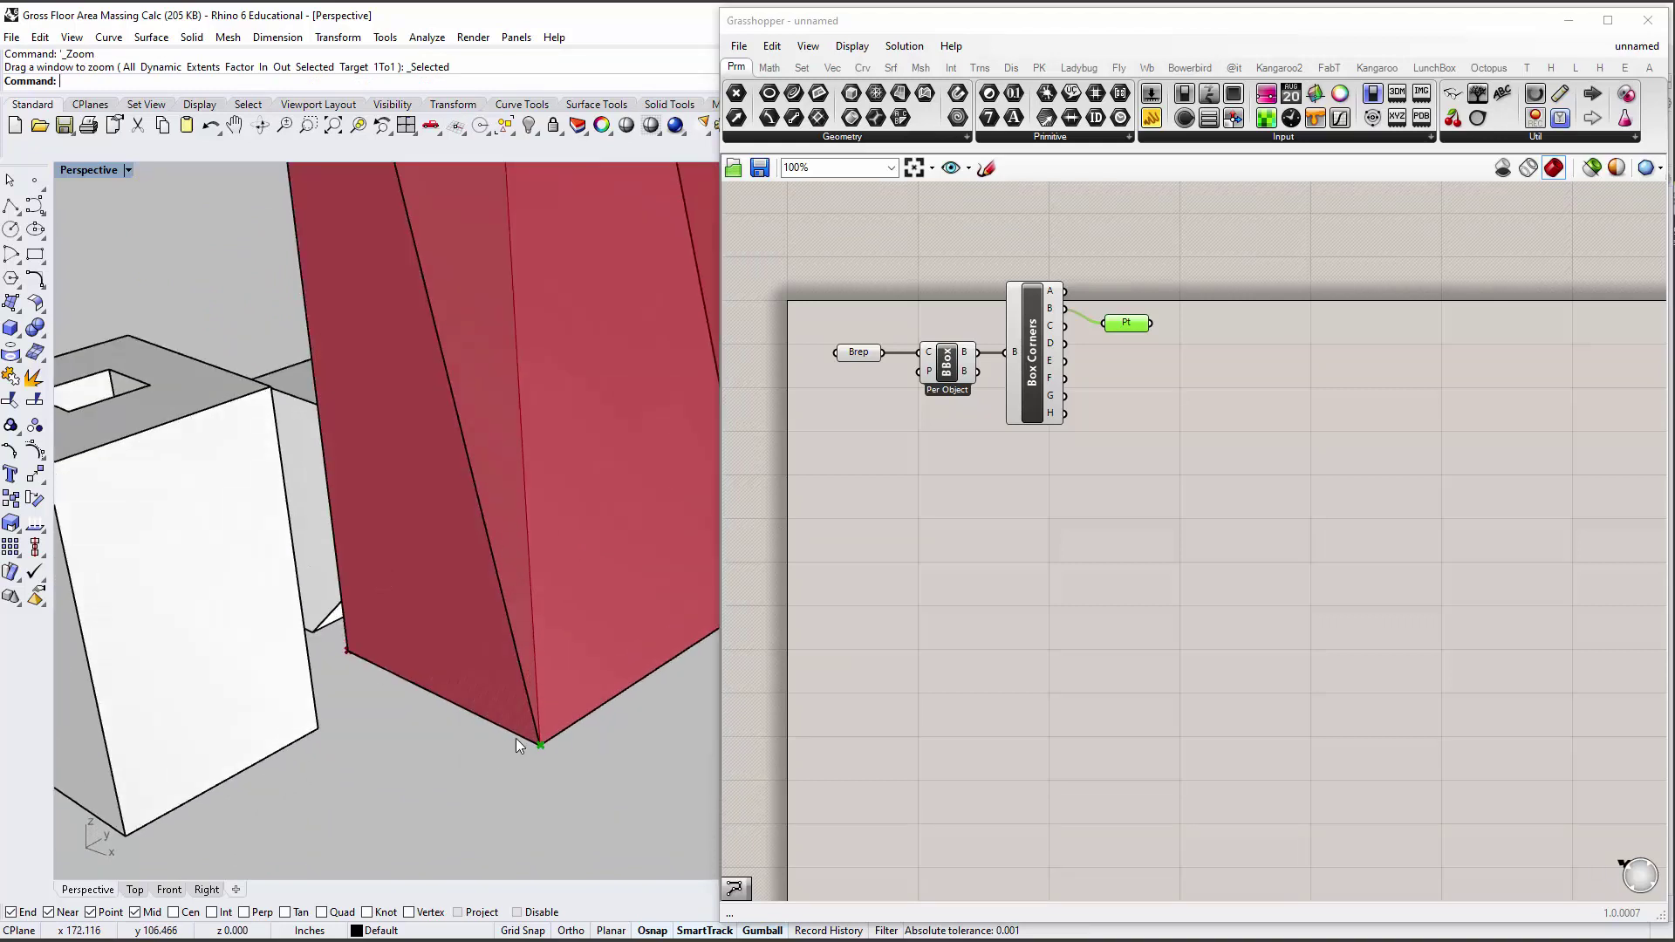
Rewire the temporary Point parameter to Box Corners output E to locate that corner on the mass.
scroll(695, 610, down, 3)
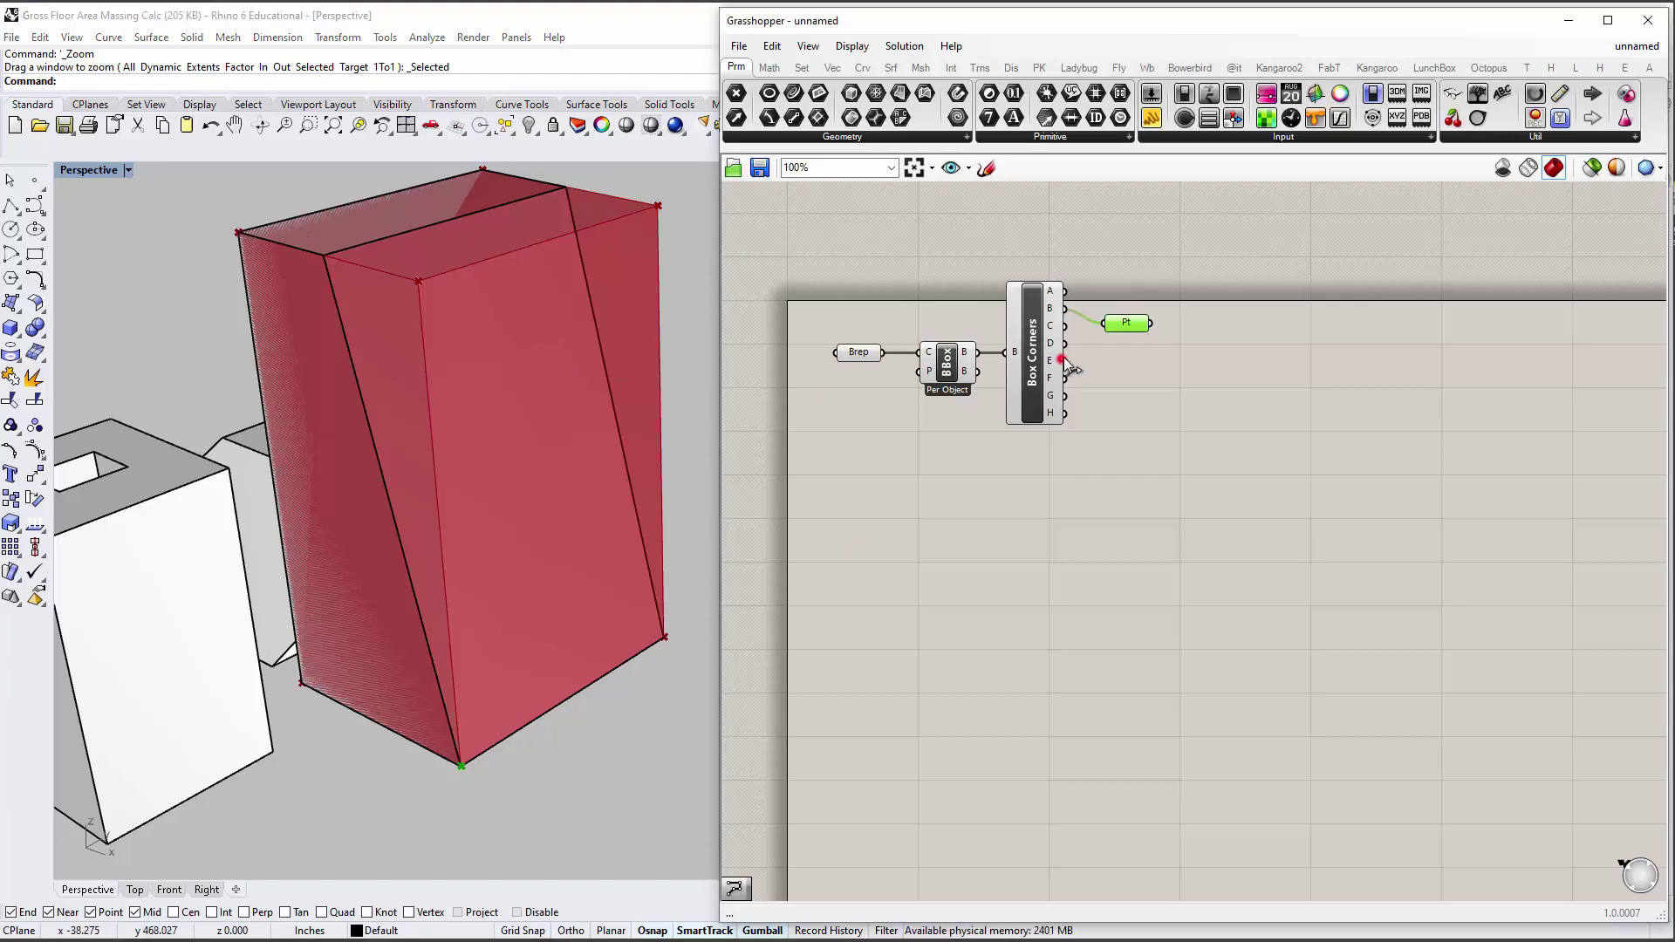
drag(1066, 360, 1123, 346)
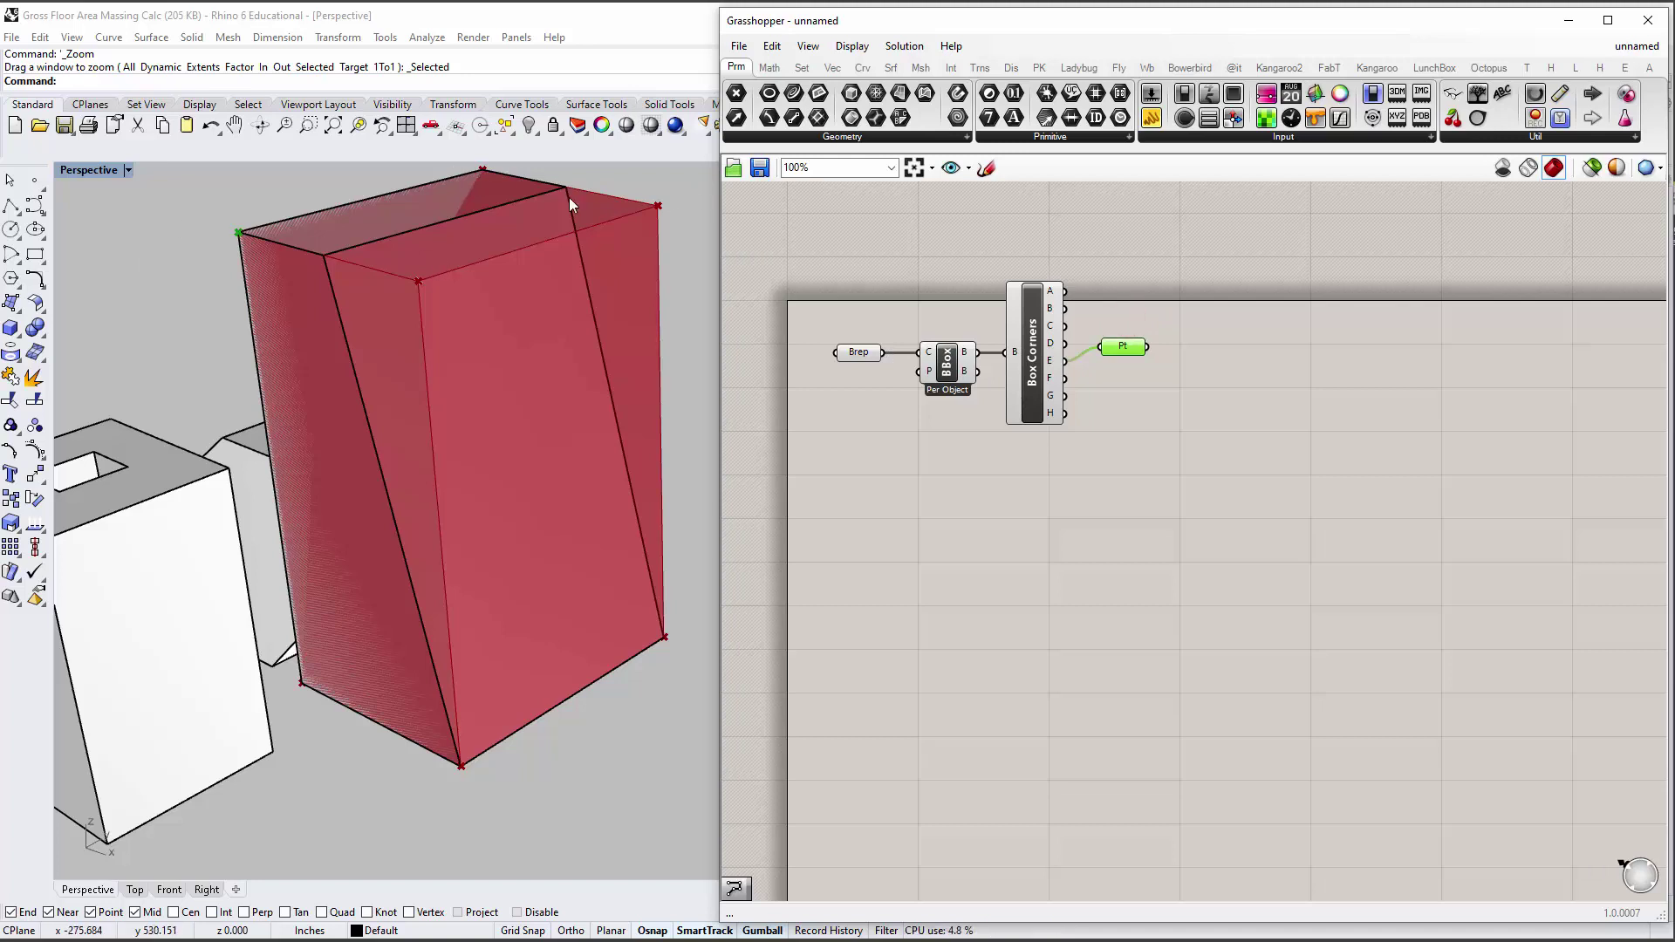
drag(1134, 346, 1150, 346)
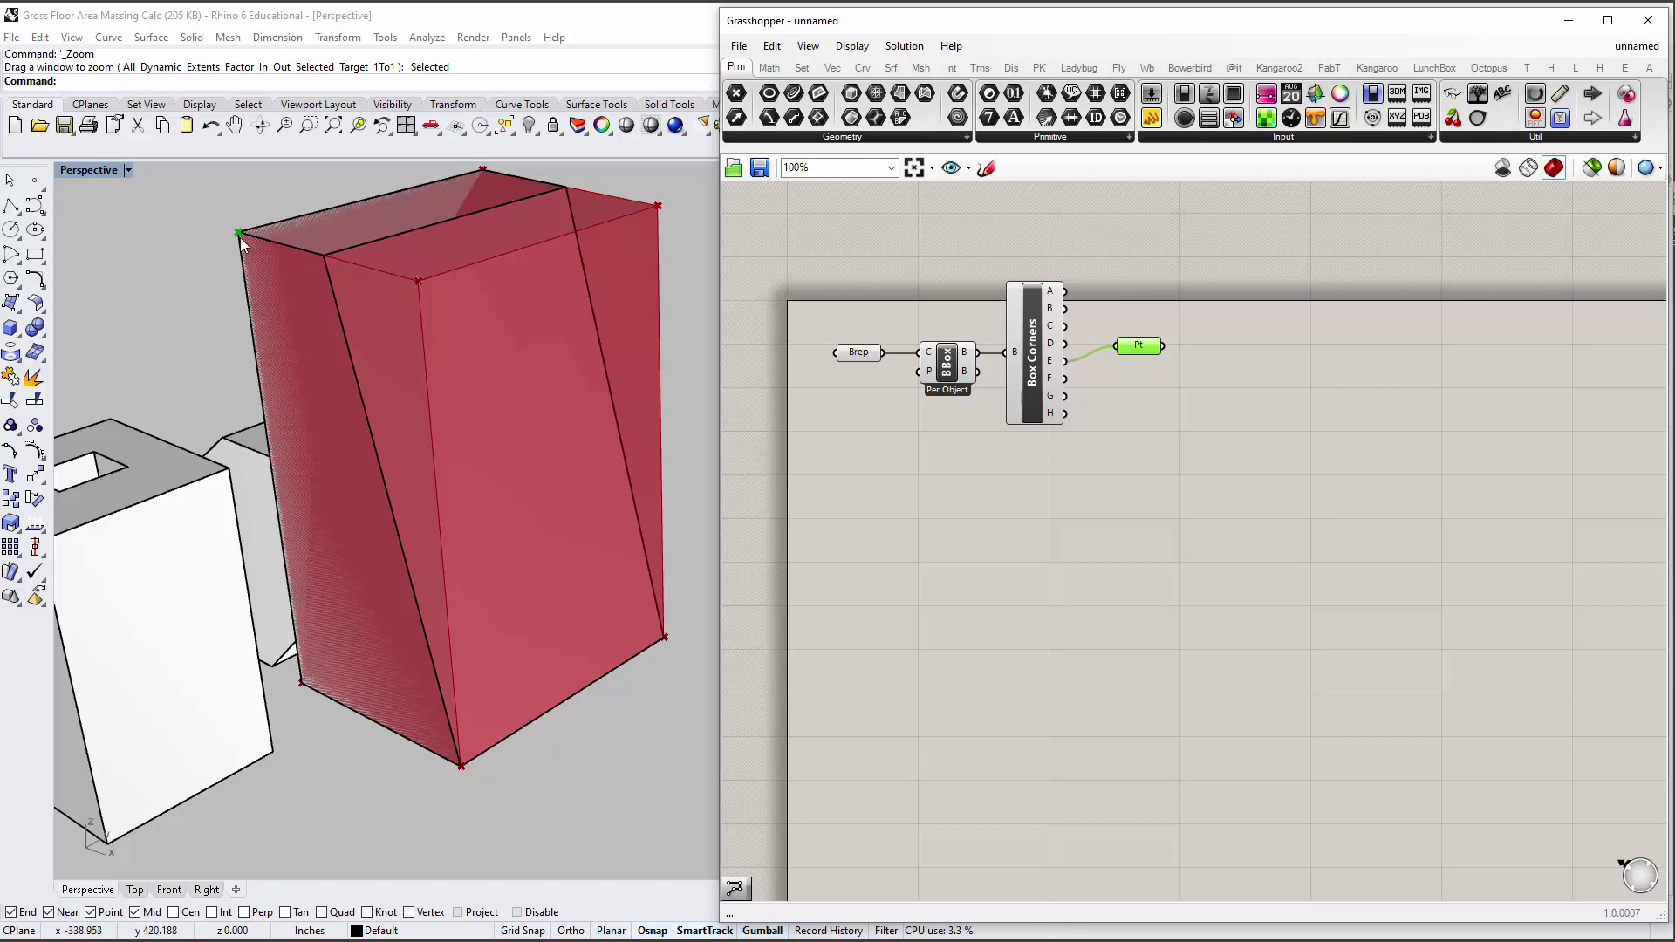
Add a Line component running from Box Corners output A to output E along the bounding box height.
double_click(1112, 304)
text(line)
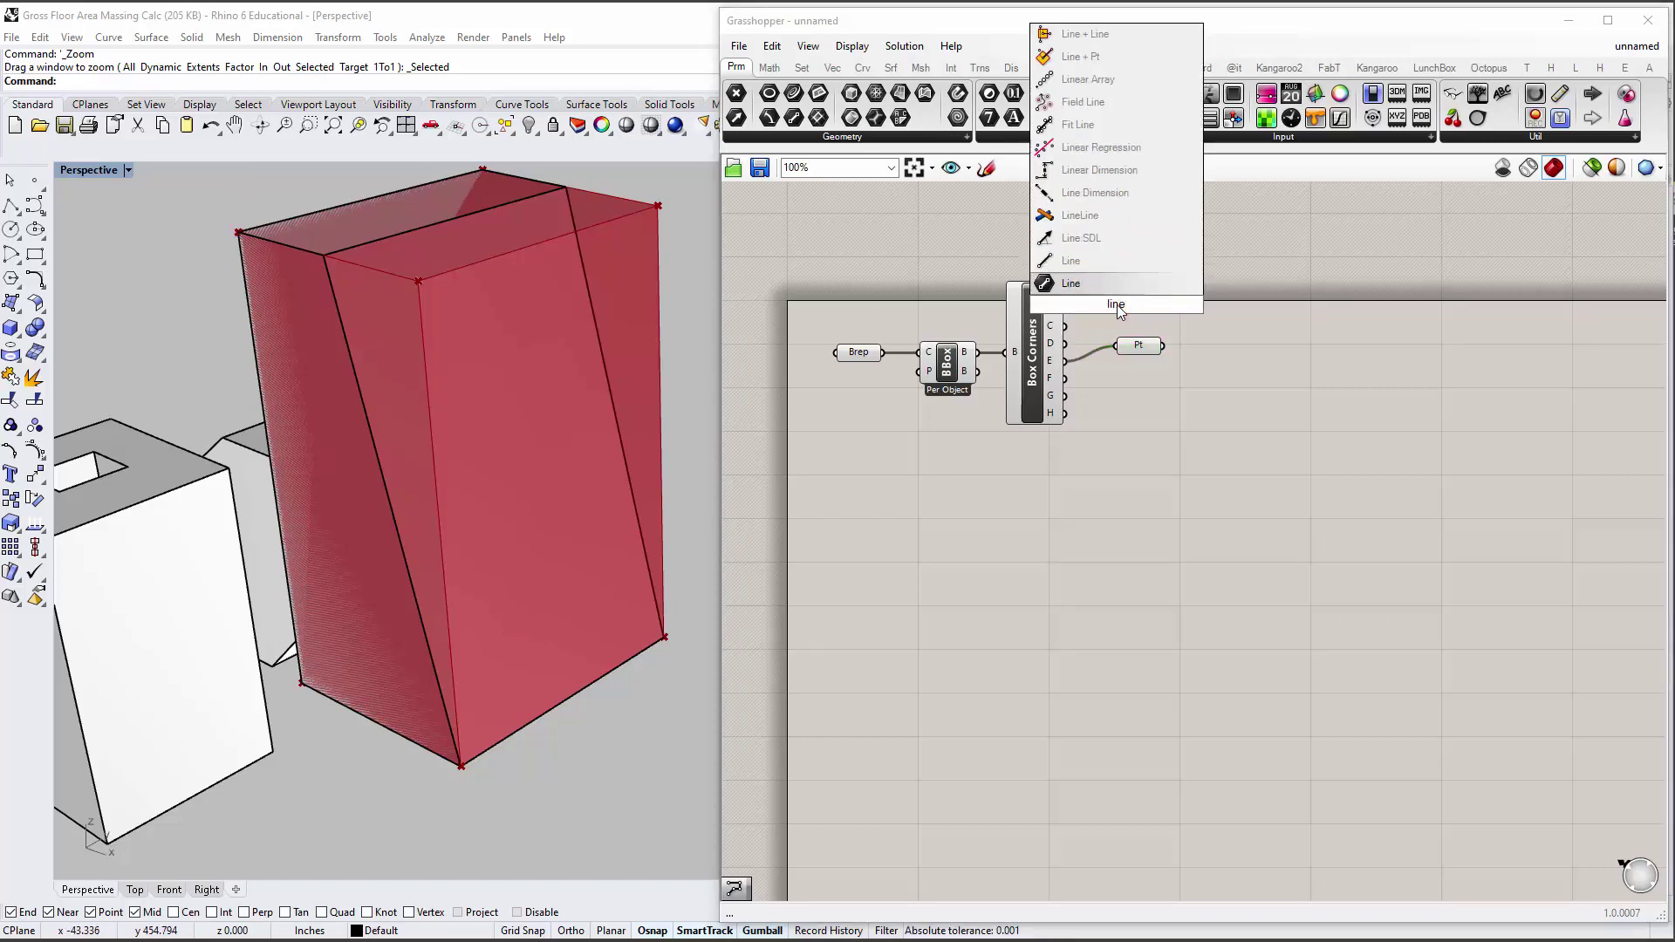
click(1148, 260)
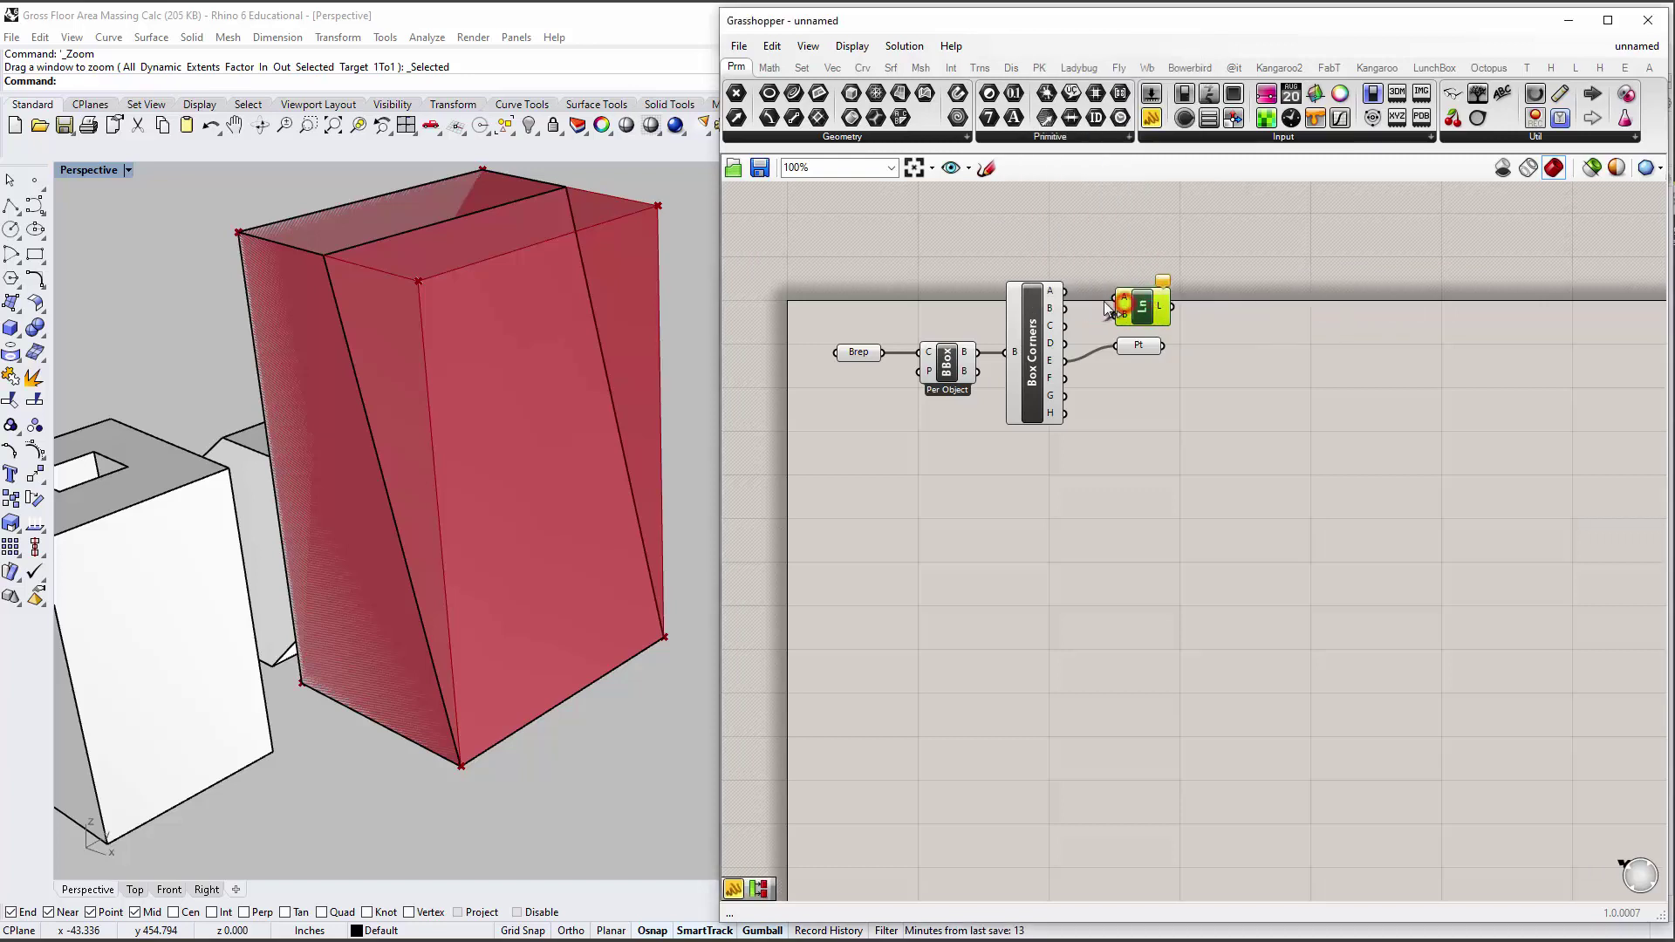
drag(1065, 292, 1121, 298)
drag(1066, 362, 1142, 338)
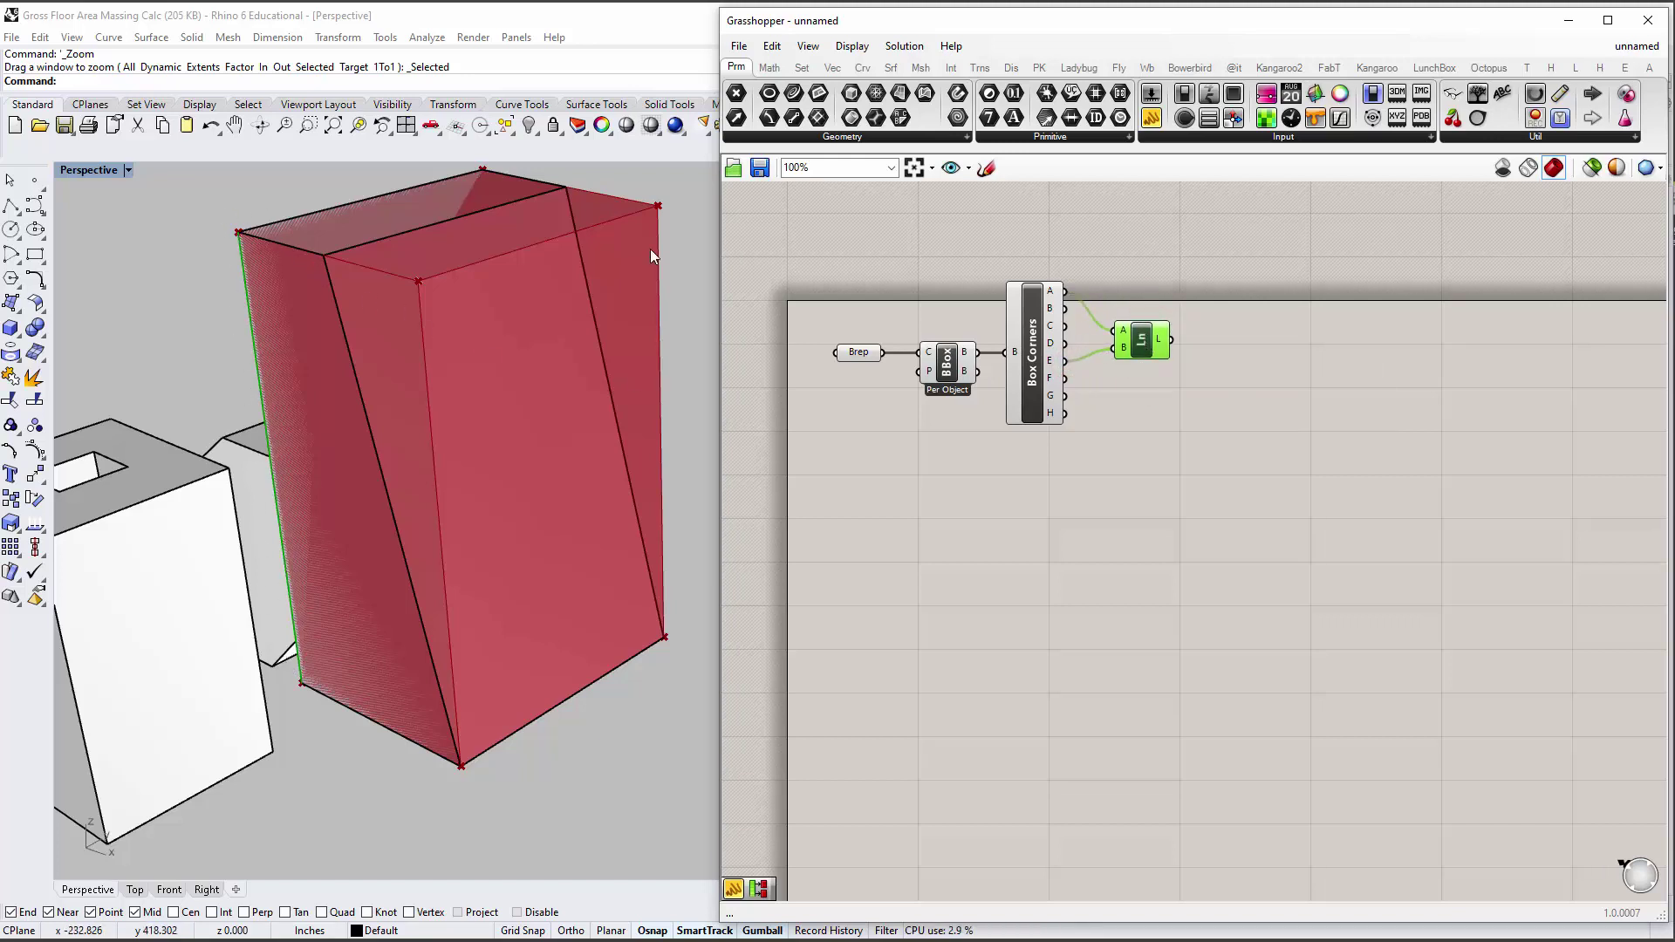
Add a curve Length component beside the Line component and connect the line output to it.
double_click(1270, 347)
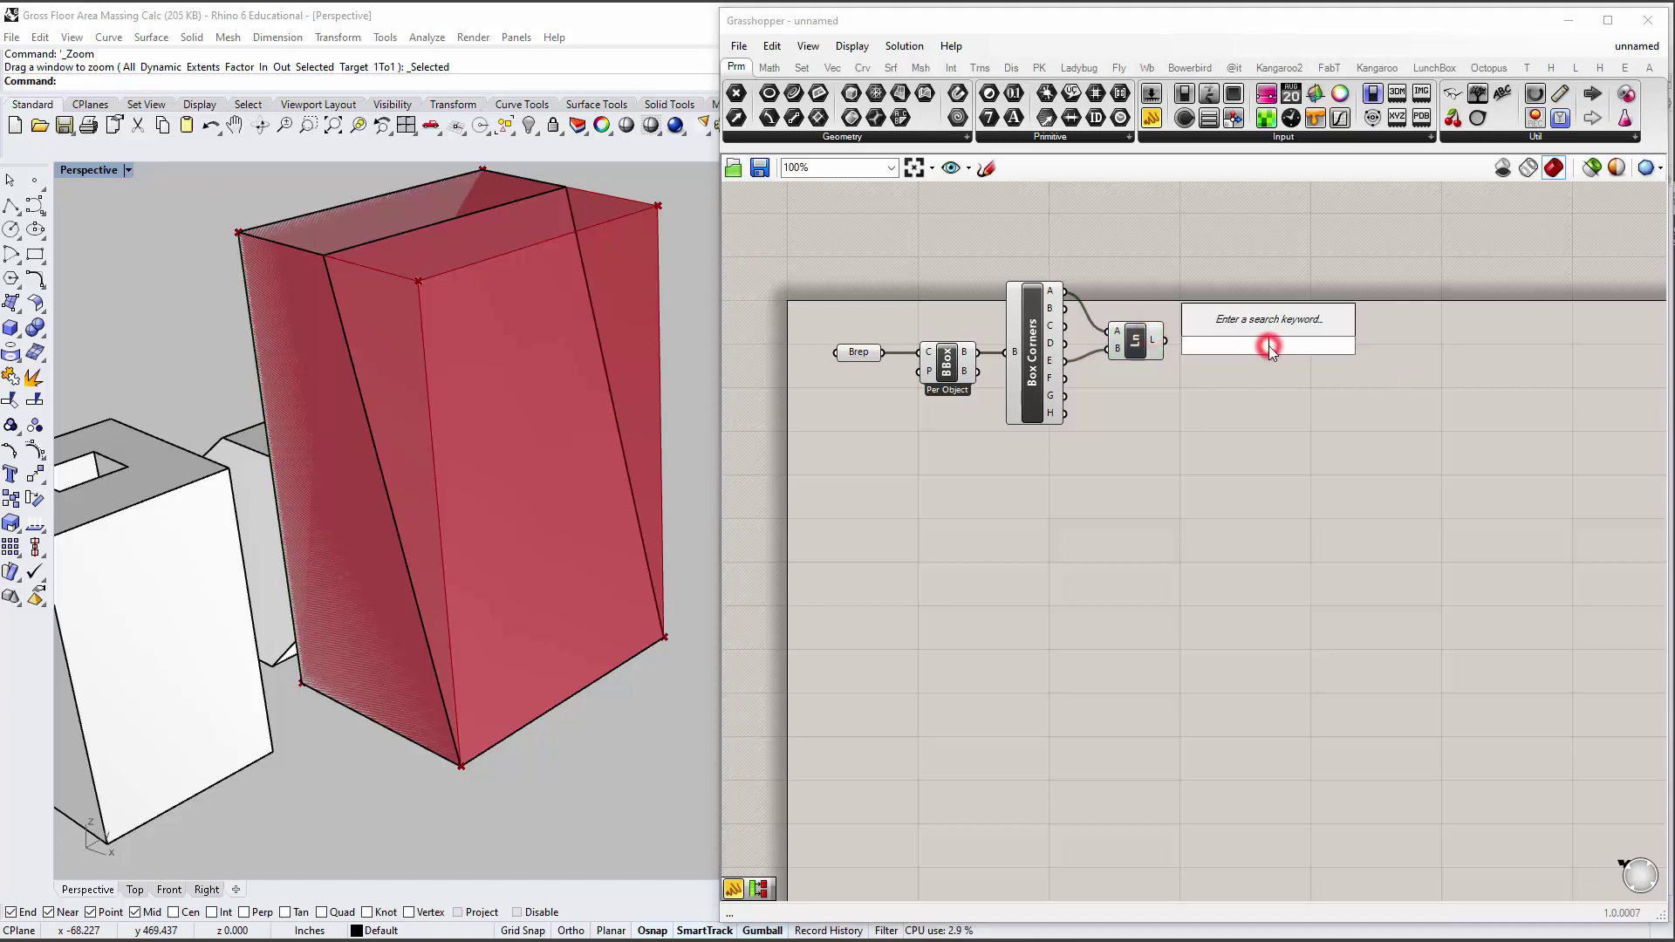
text(leng)
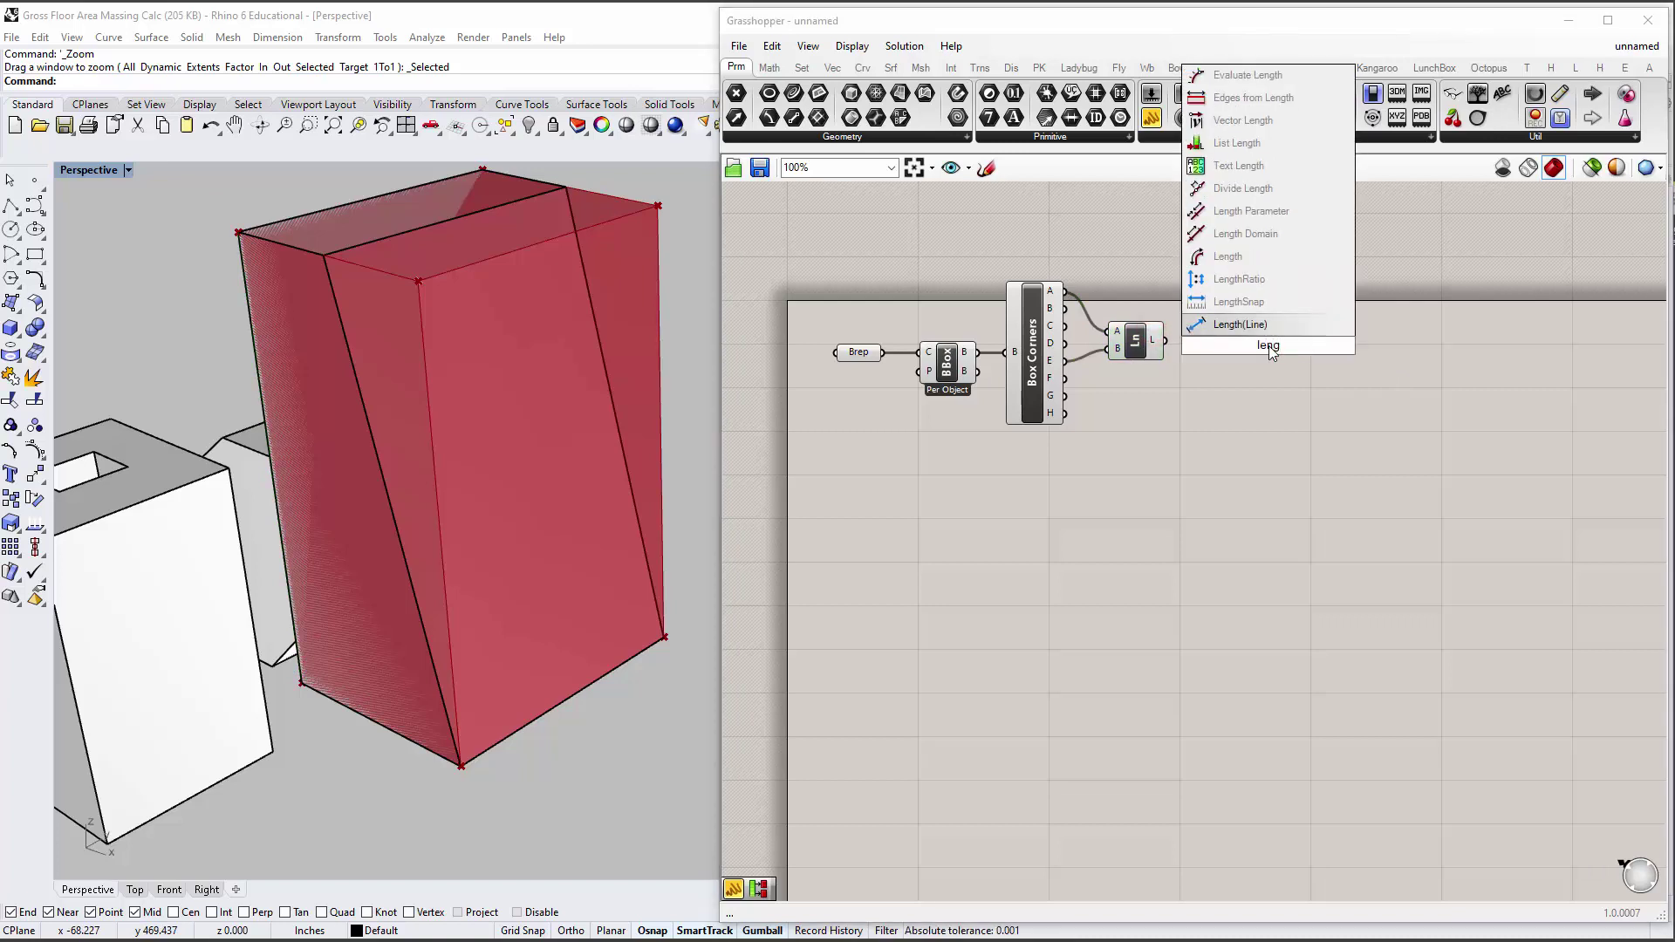
click(1269, 259)
click(1236, 359)
mouse_move(1232, 352)
mouse_down()
mouse_move(1190, 345)
mouse_move(1219, 333)
mouse_up()
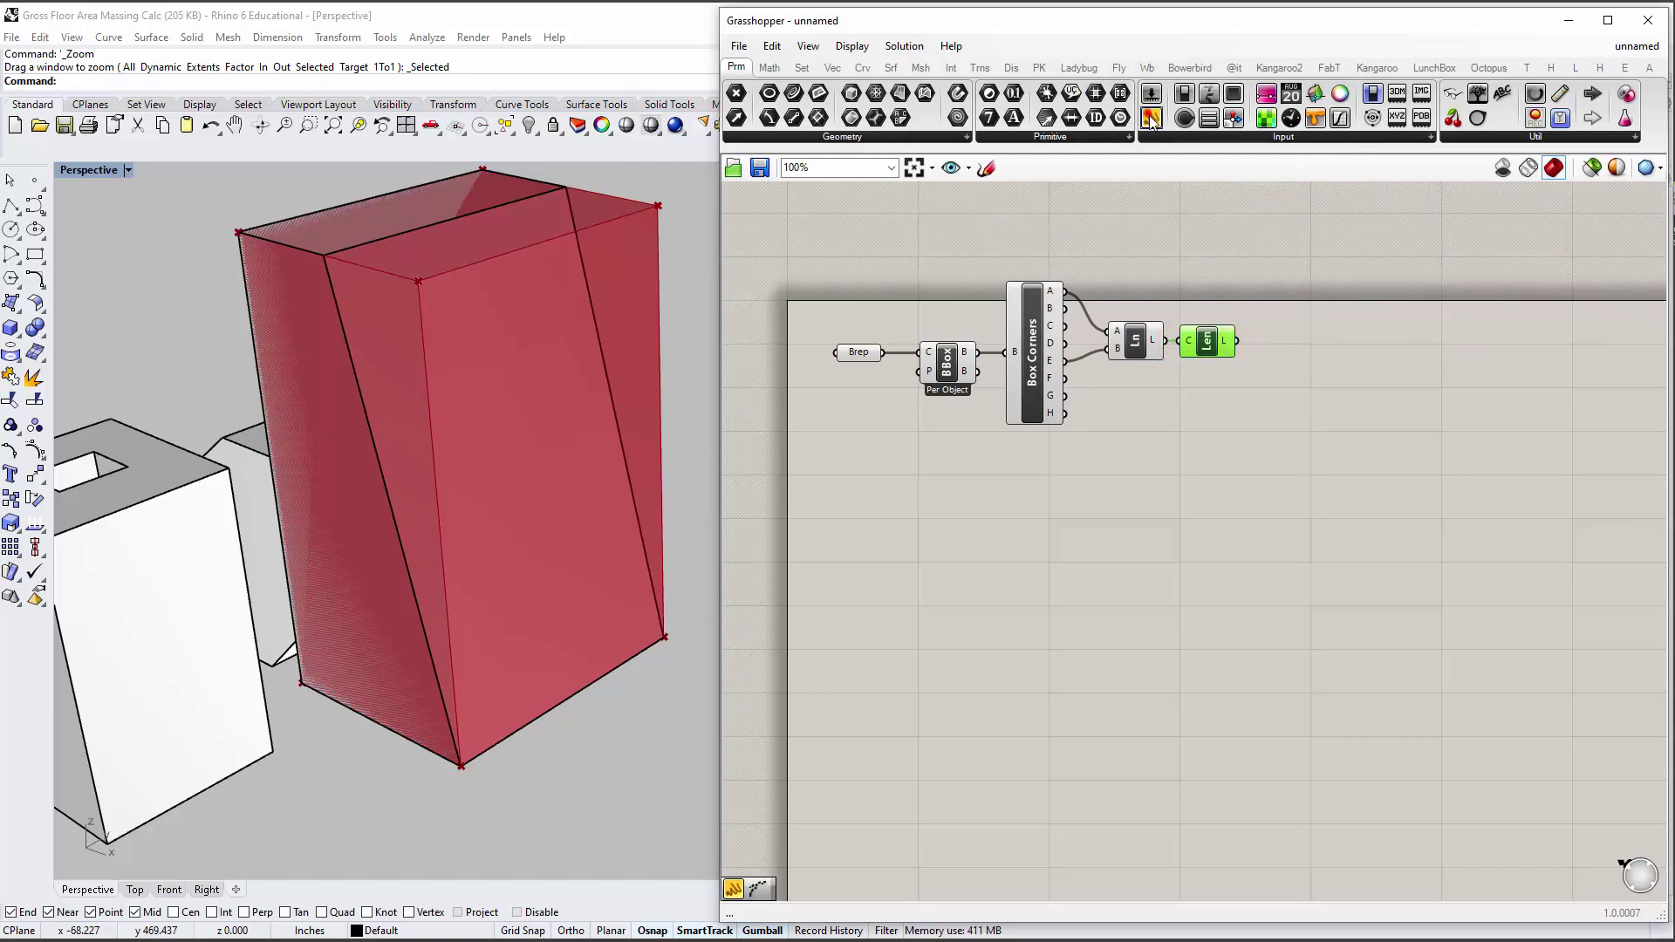
Add a Panel showing the Length output and shrink it to a compact size beside the Length component.
drag(1156, 123, 1344, 357)
drag(1237, 341, 1256, 340)
click(1339, 343)
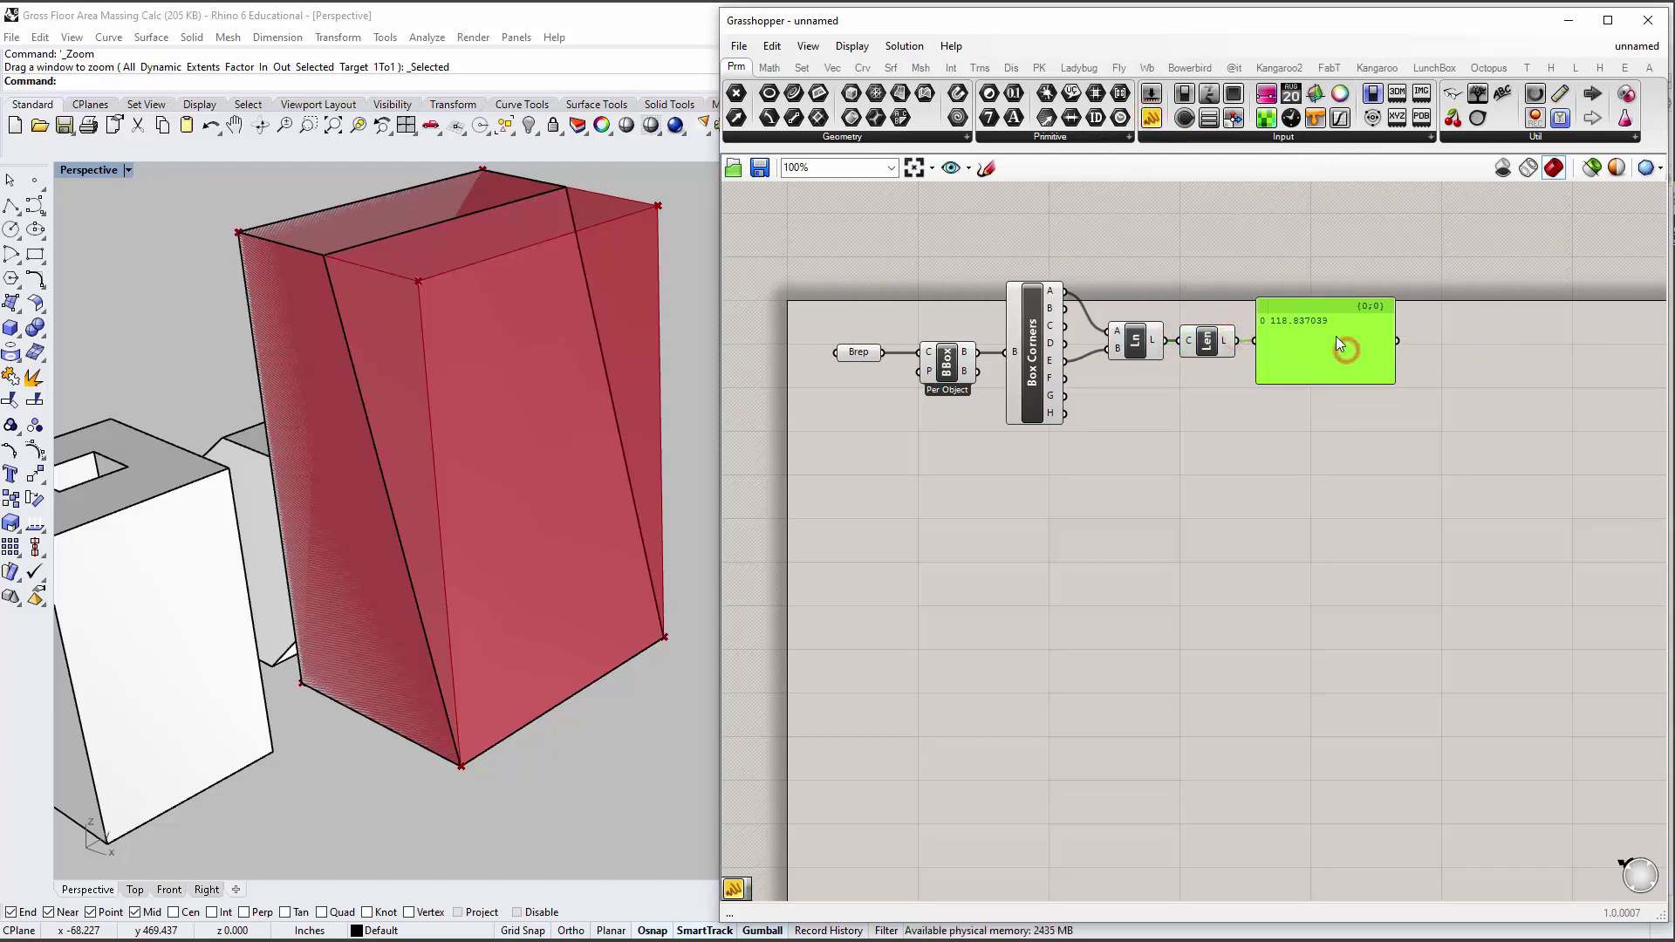
click(1394, 387)
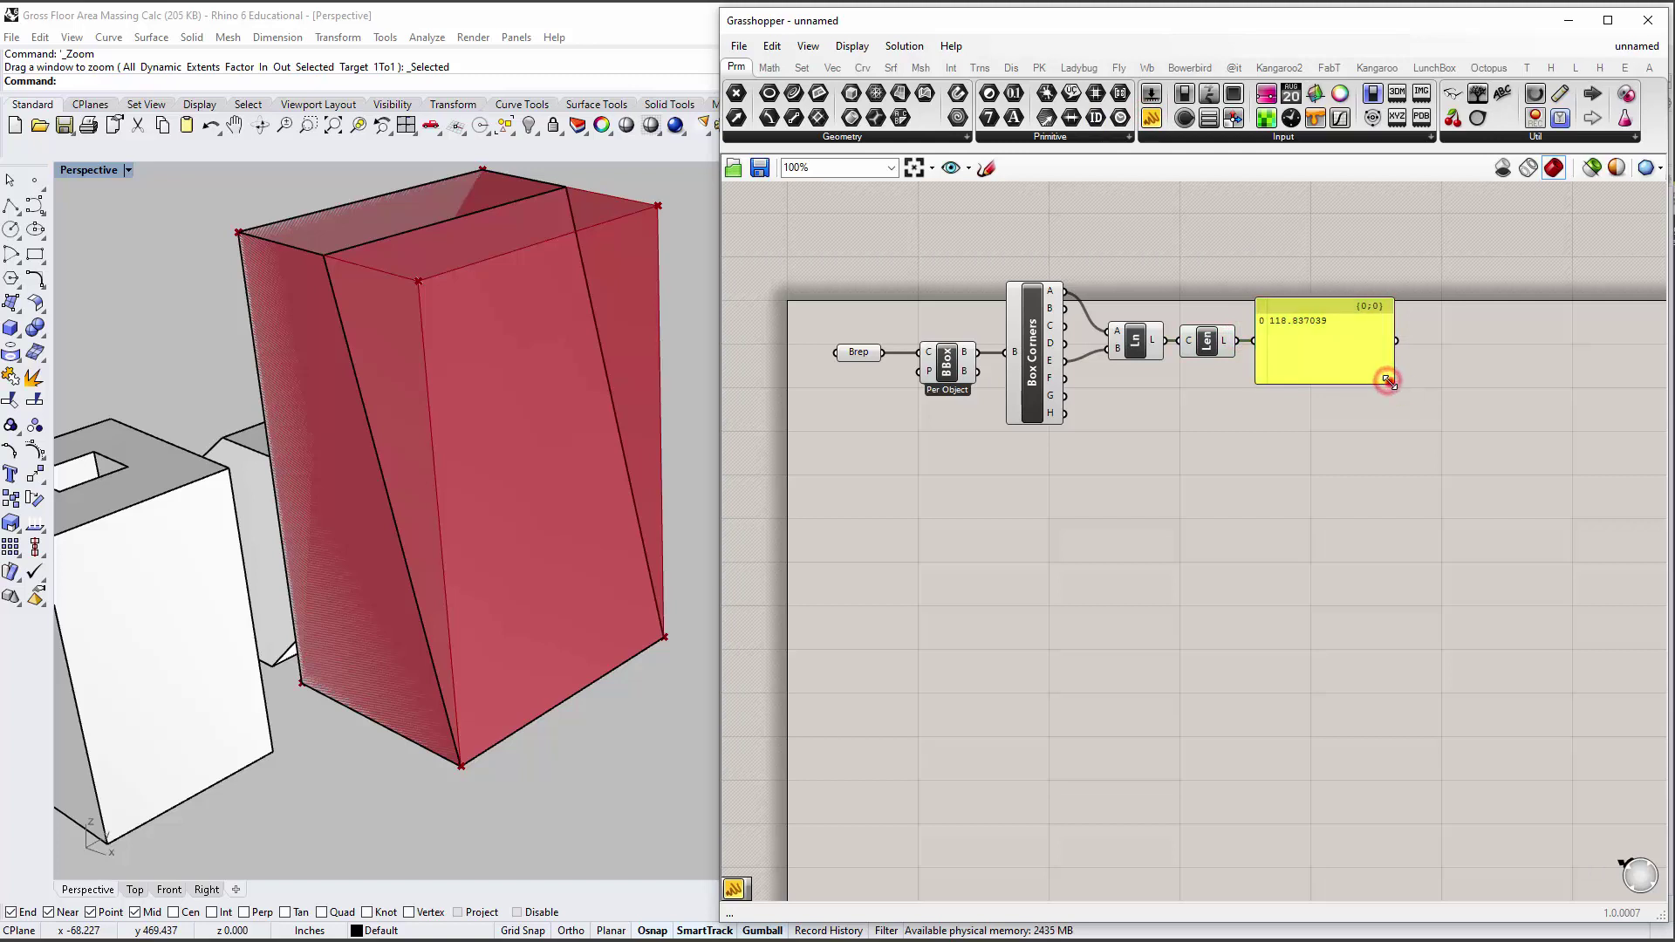
drag(1388, 381, 1324, 347)
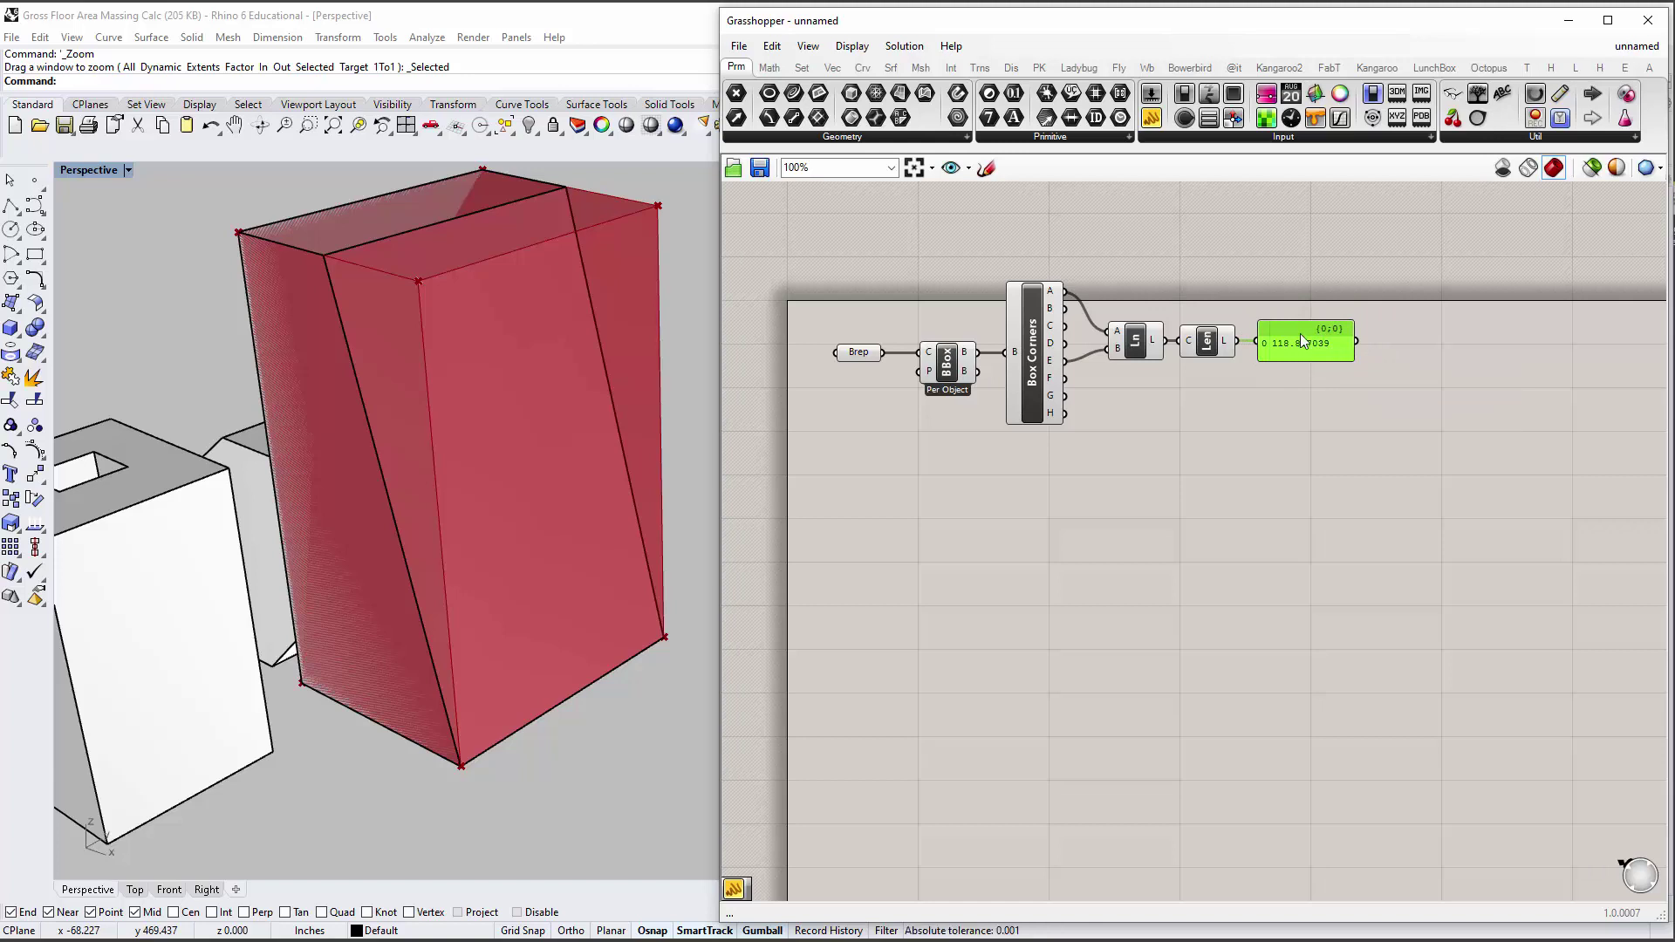
click(1301, 411)
right_drag(1368, 420, 1257, 433)
scroll(1201, 347, up, 1)
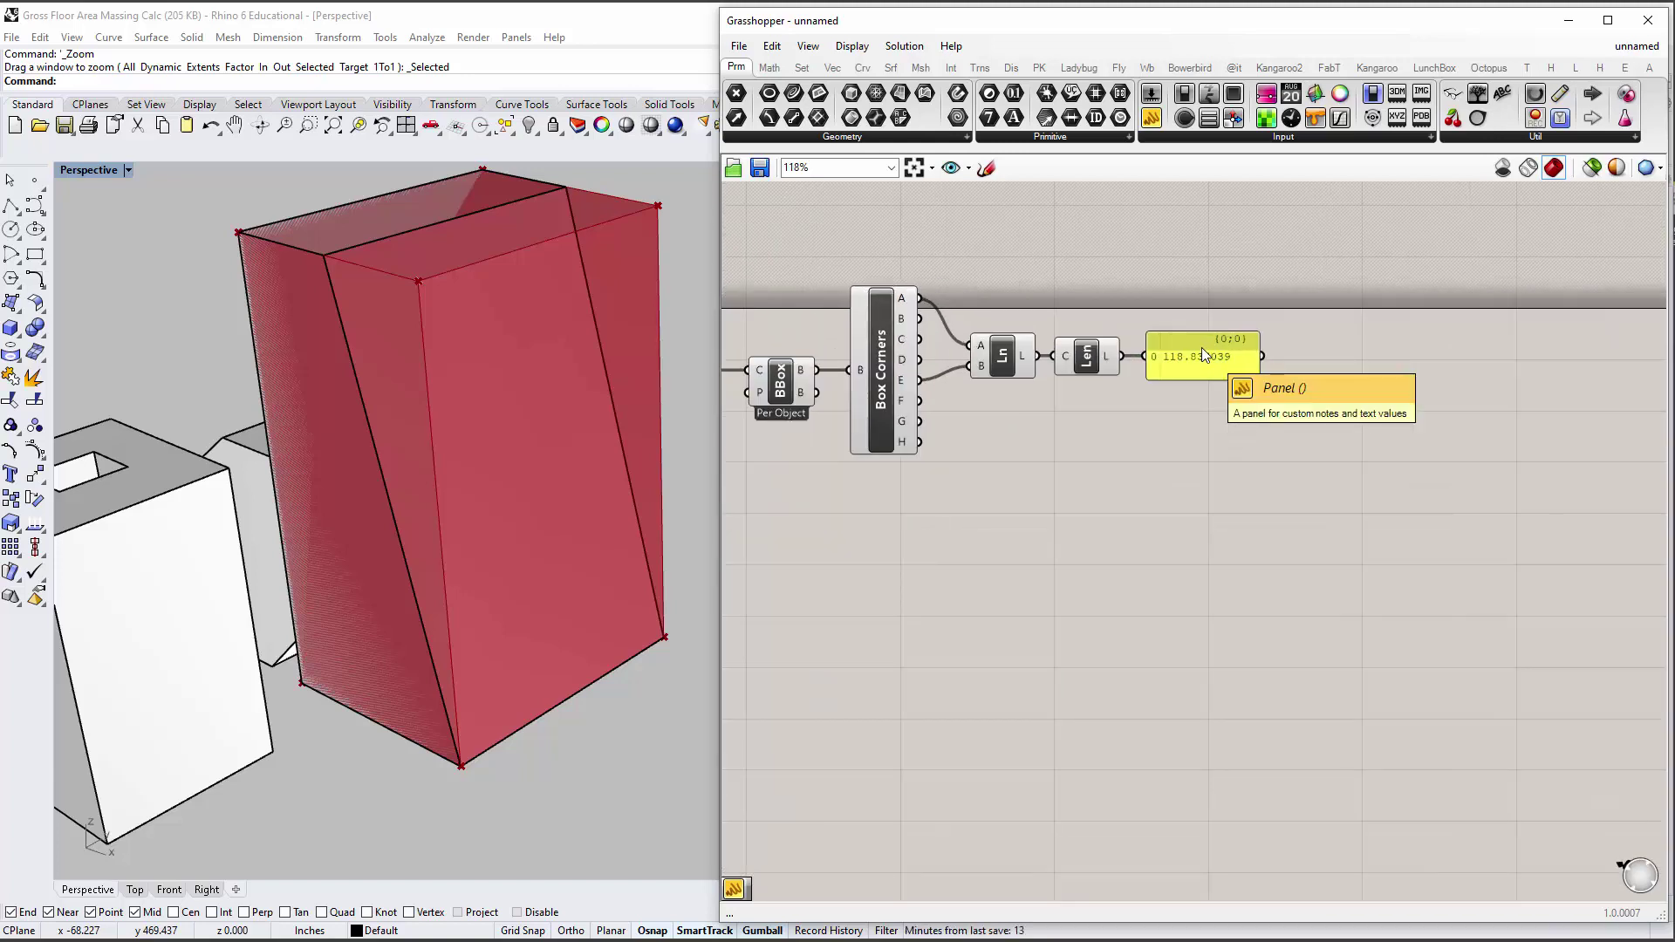
Add a regular Contour component for Breps or meshes on the open canvas beyond the height Panel.
scroll(1201, 347, down, 1)
click(1201, 347)
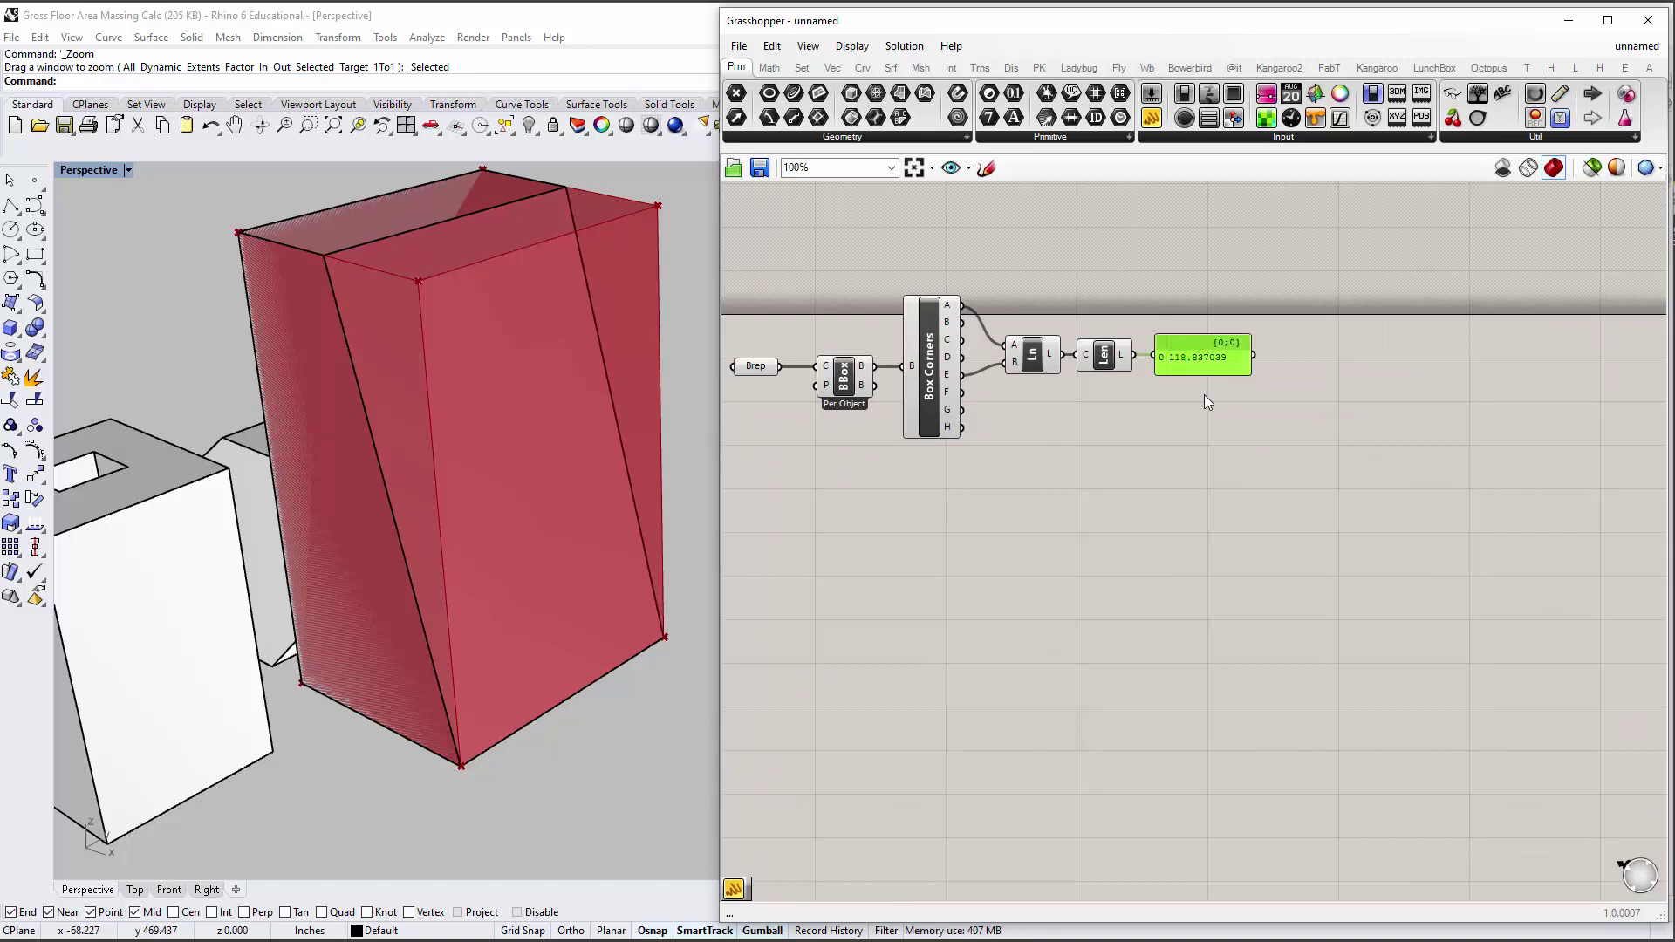
right_drag(1357, 473, 1205, 470)
click(1206, 470)
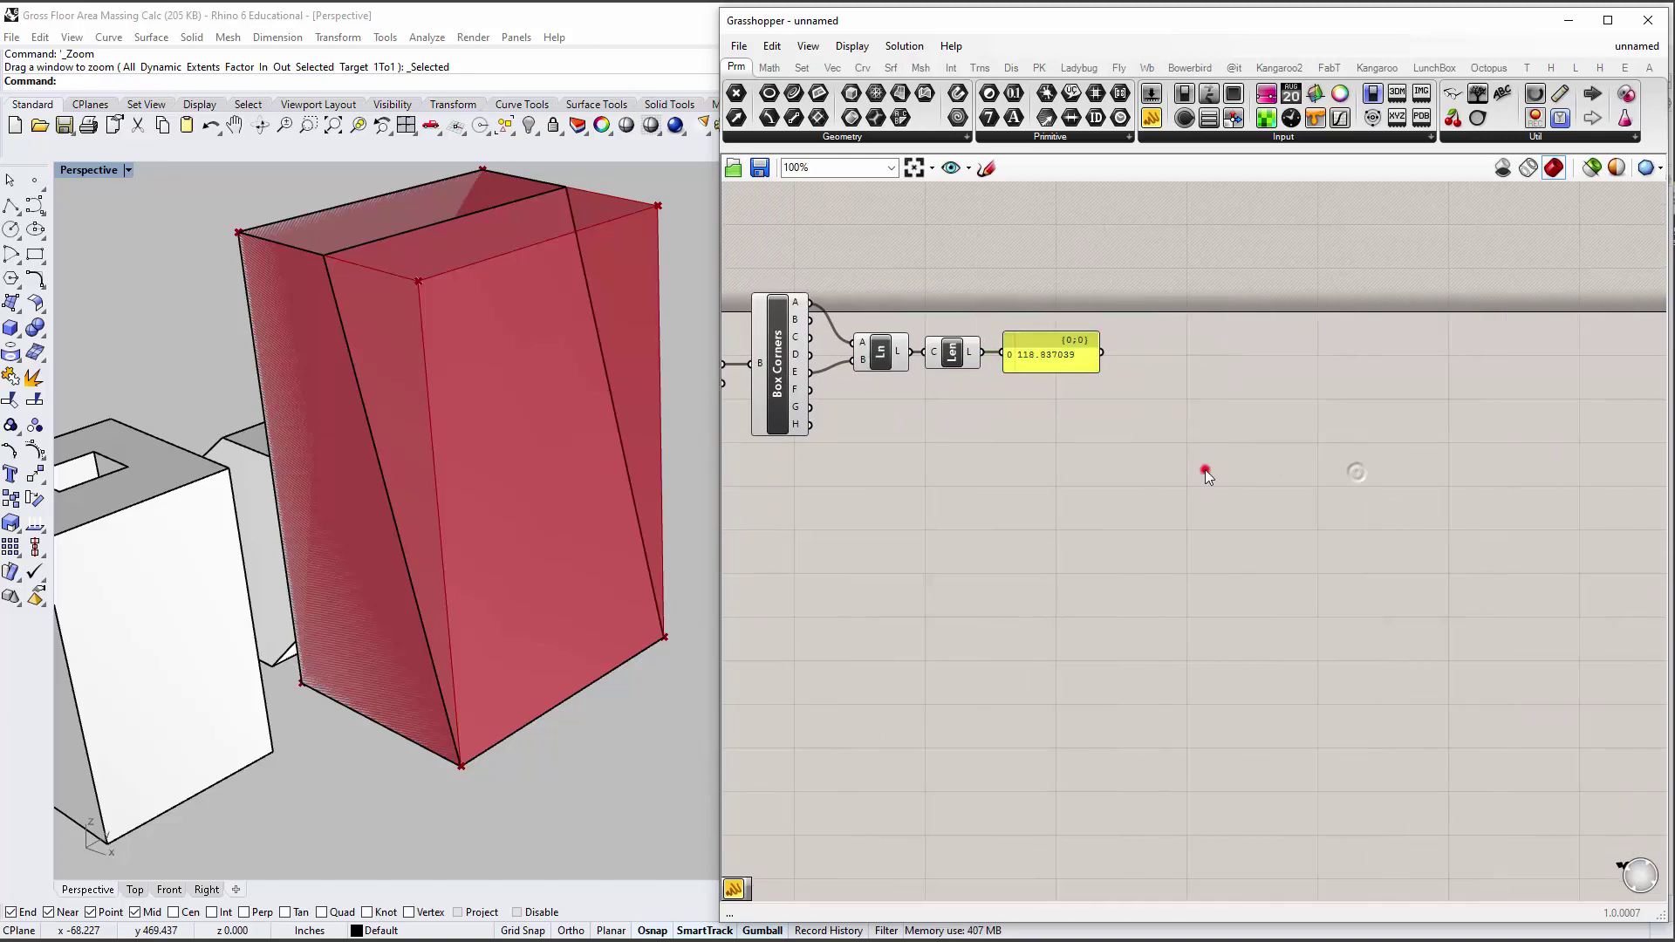
double_click(1322, 398)
text(count)
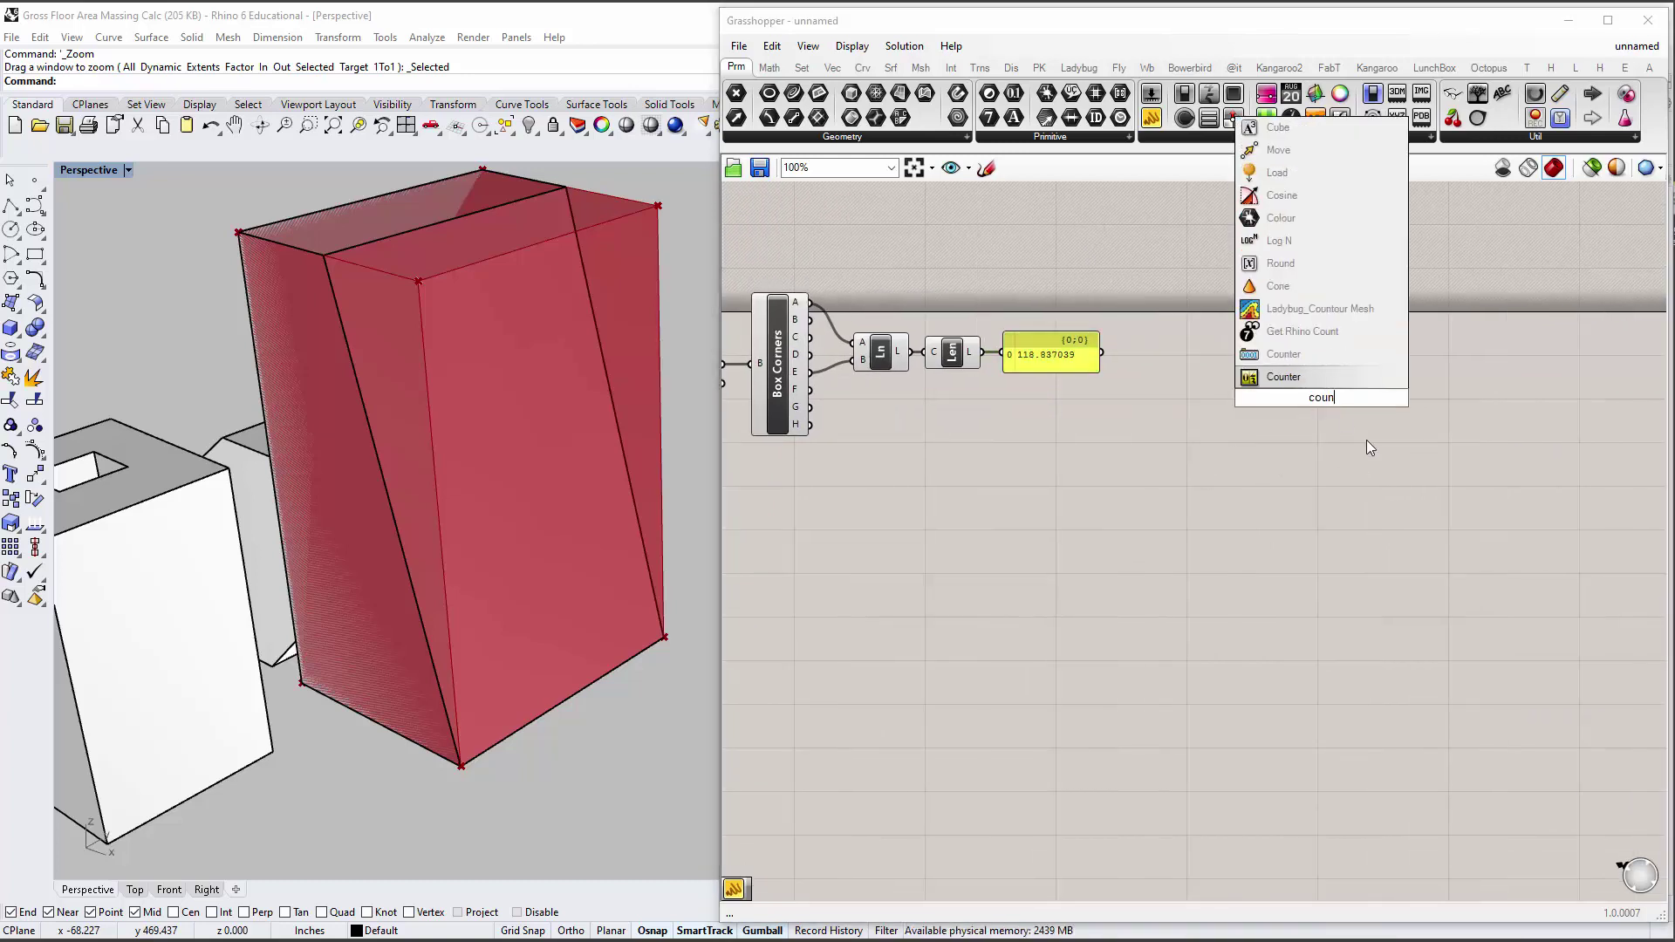
key(BackSpace)
key(BackSpace)
key(BackSpace)
text(nt)
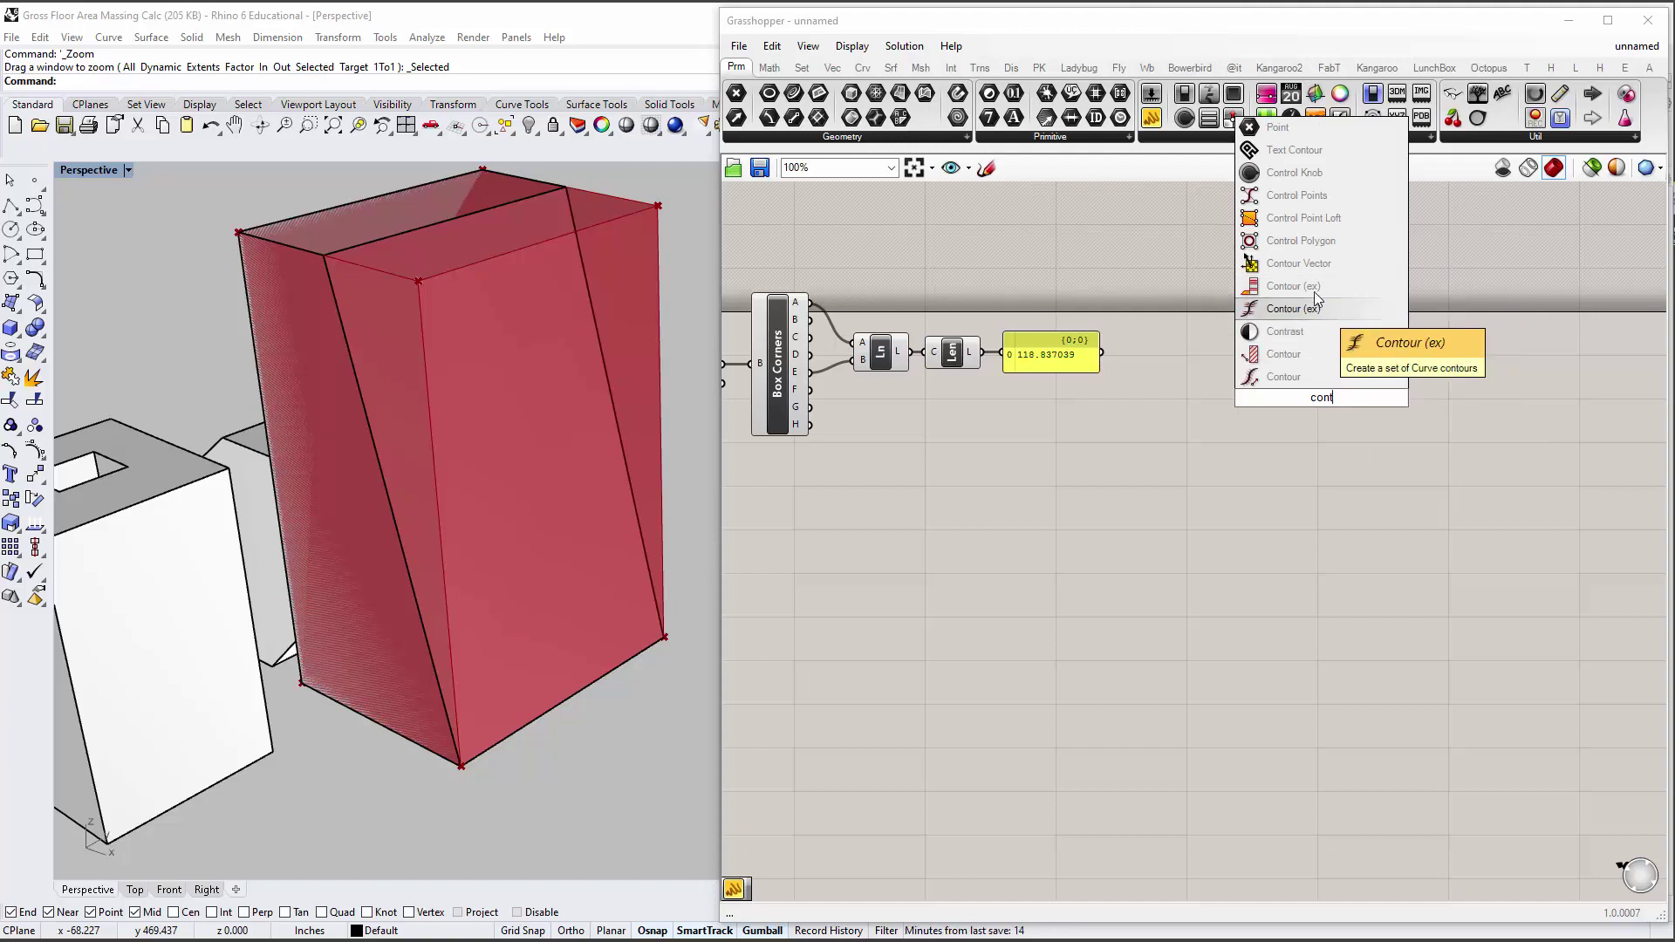
click(1311, 345)
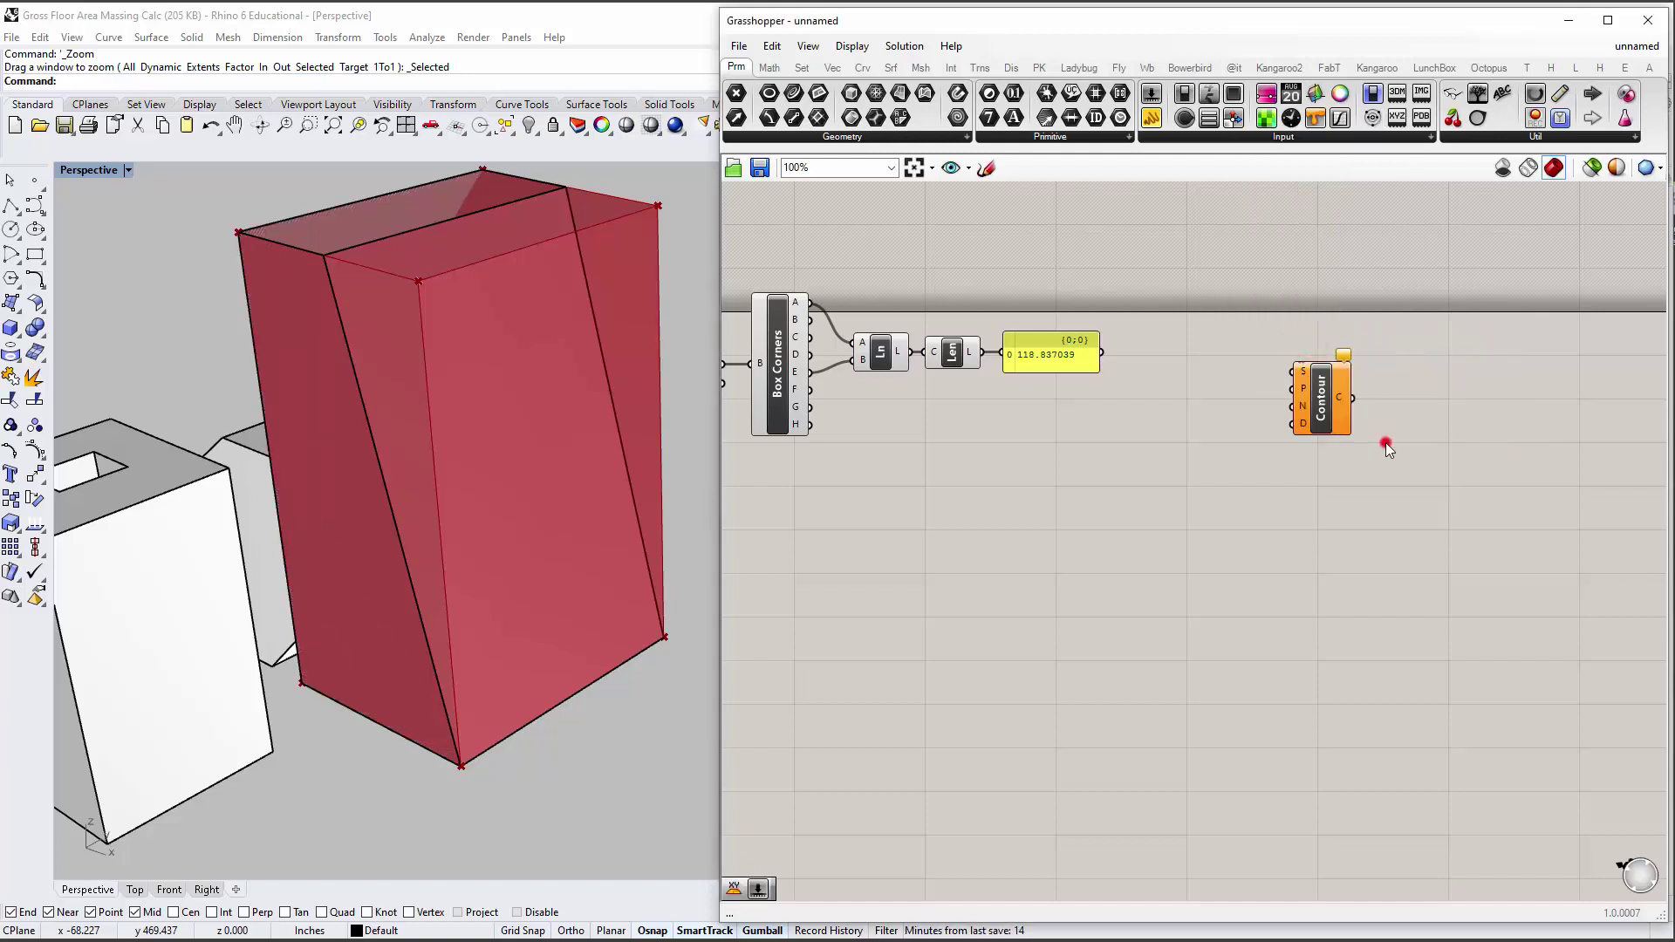
Add a Contour (ex) component for Breps or meshes and place it between the height Panel and the regular Contour component.
double_click(1386, 443)
text(cont)
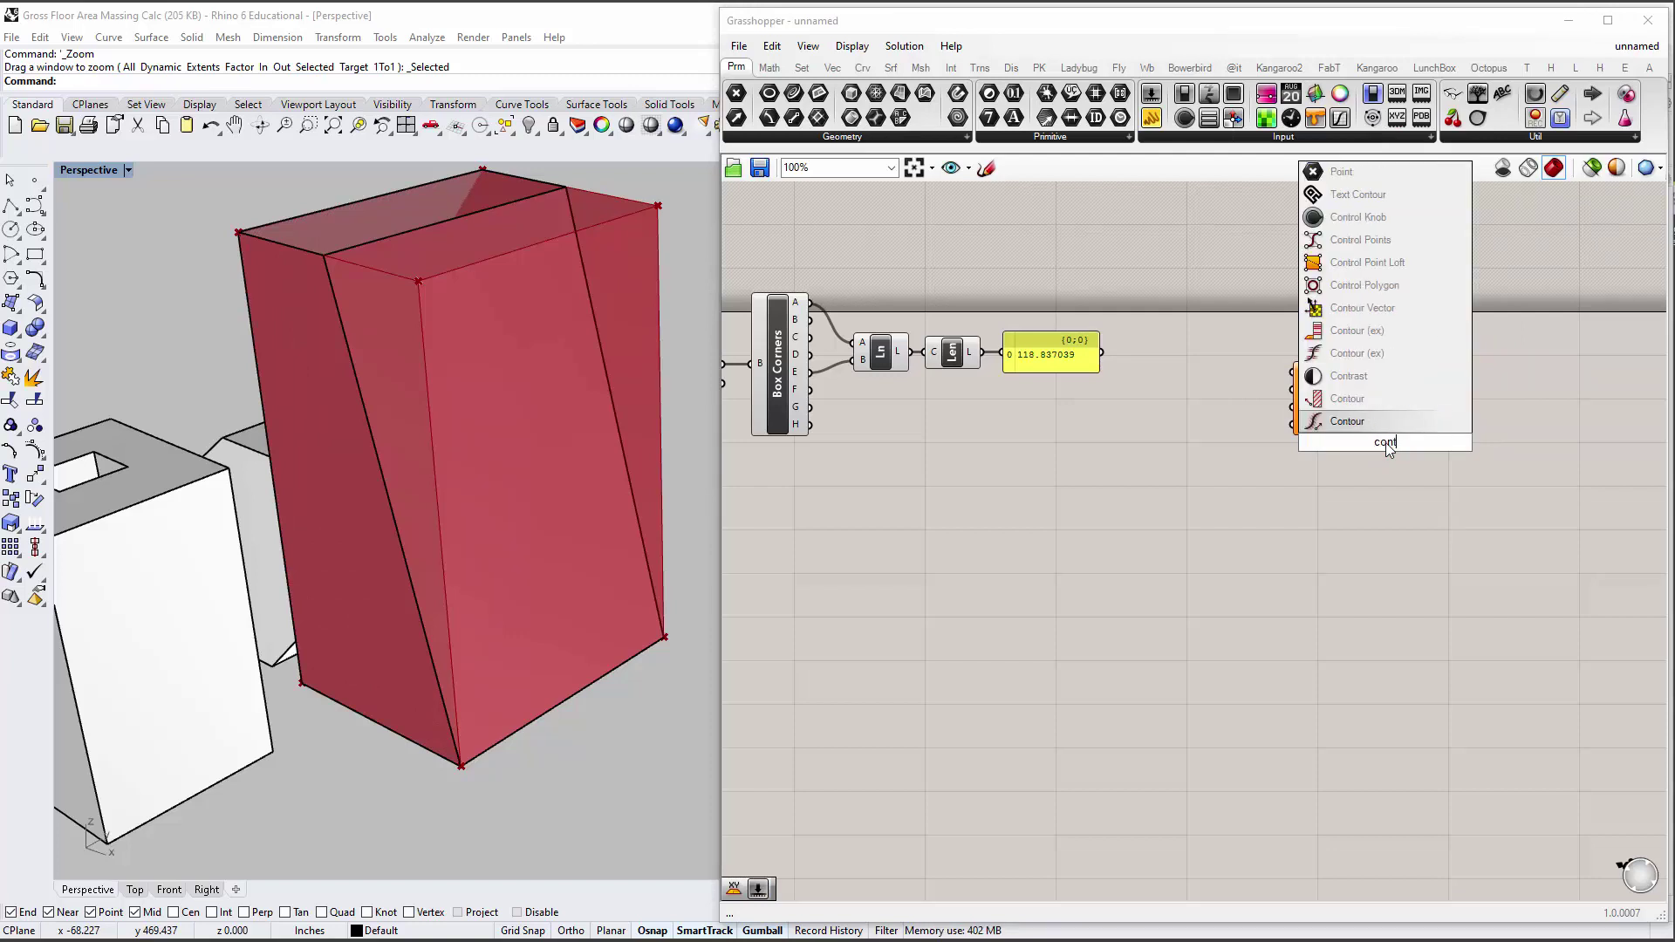
click(1358, 358)
drag(1364, 471, 1293, 532)
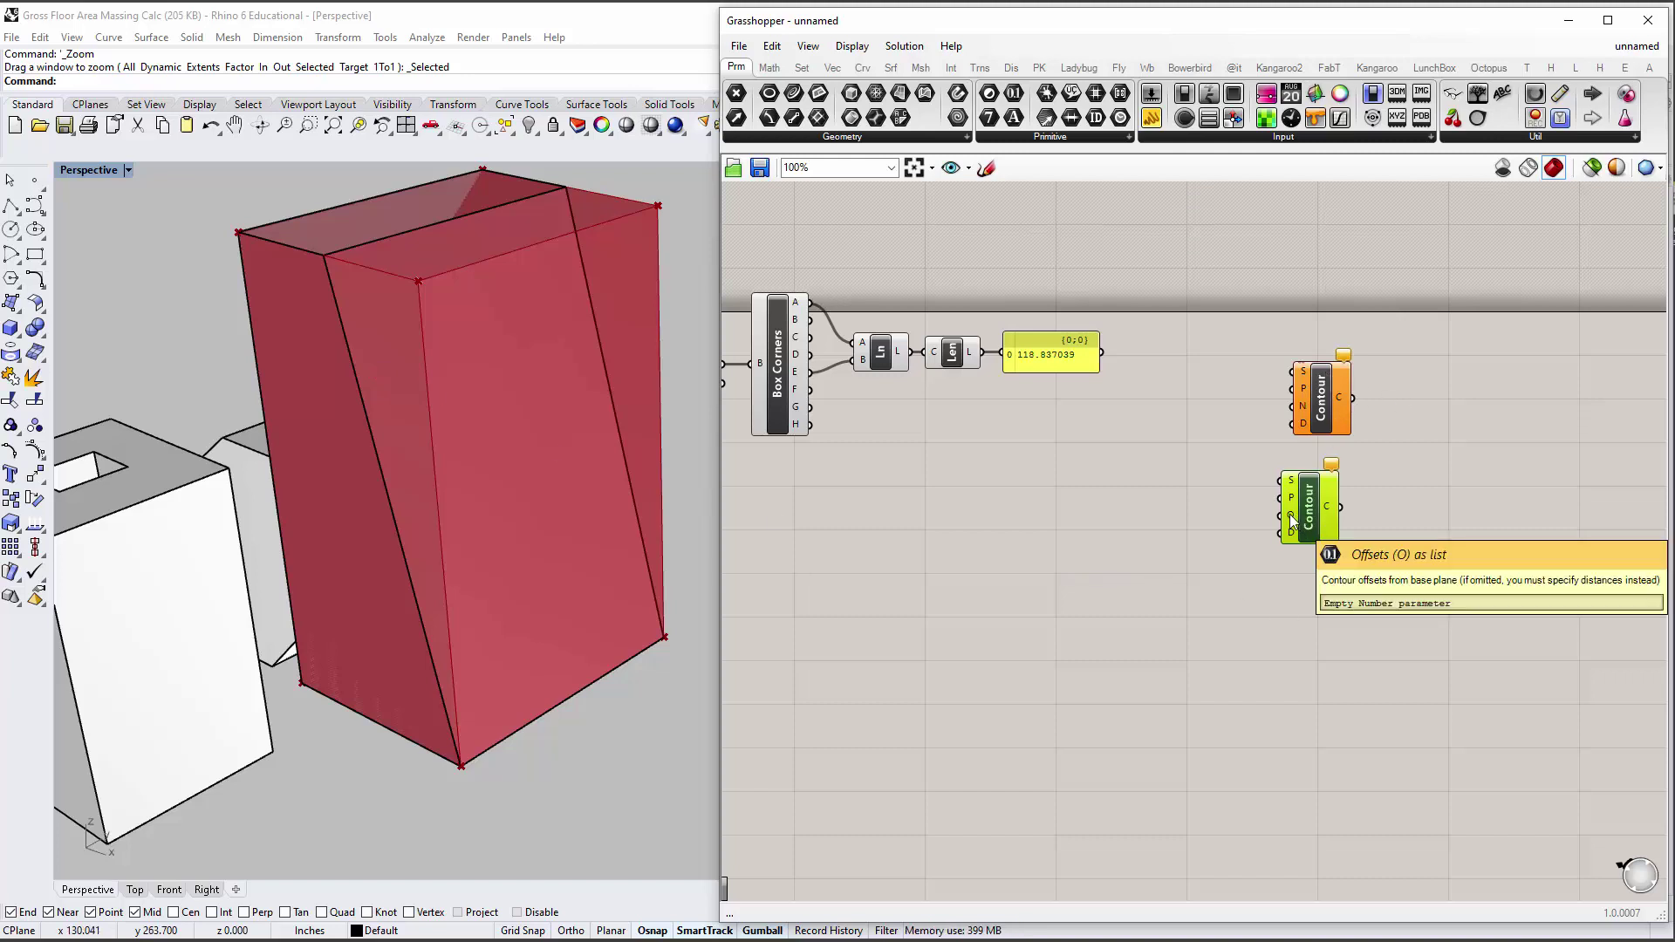
drag(1300, 513, 1211, 391)
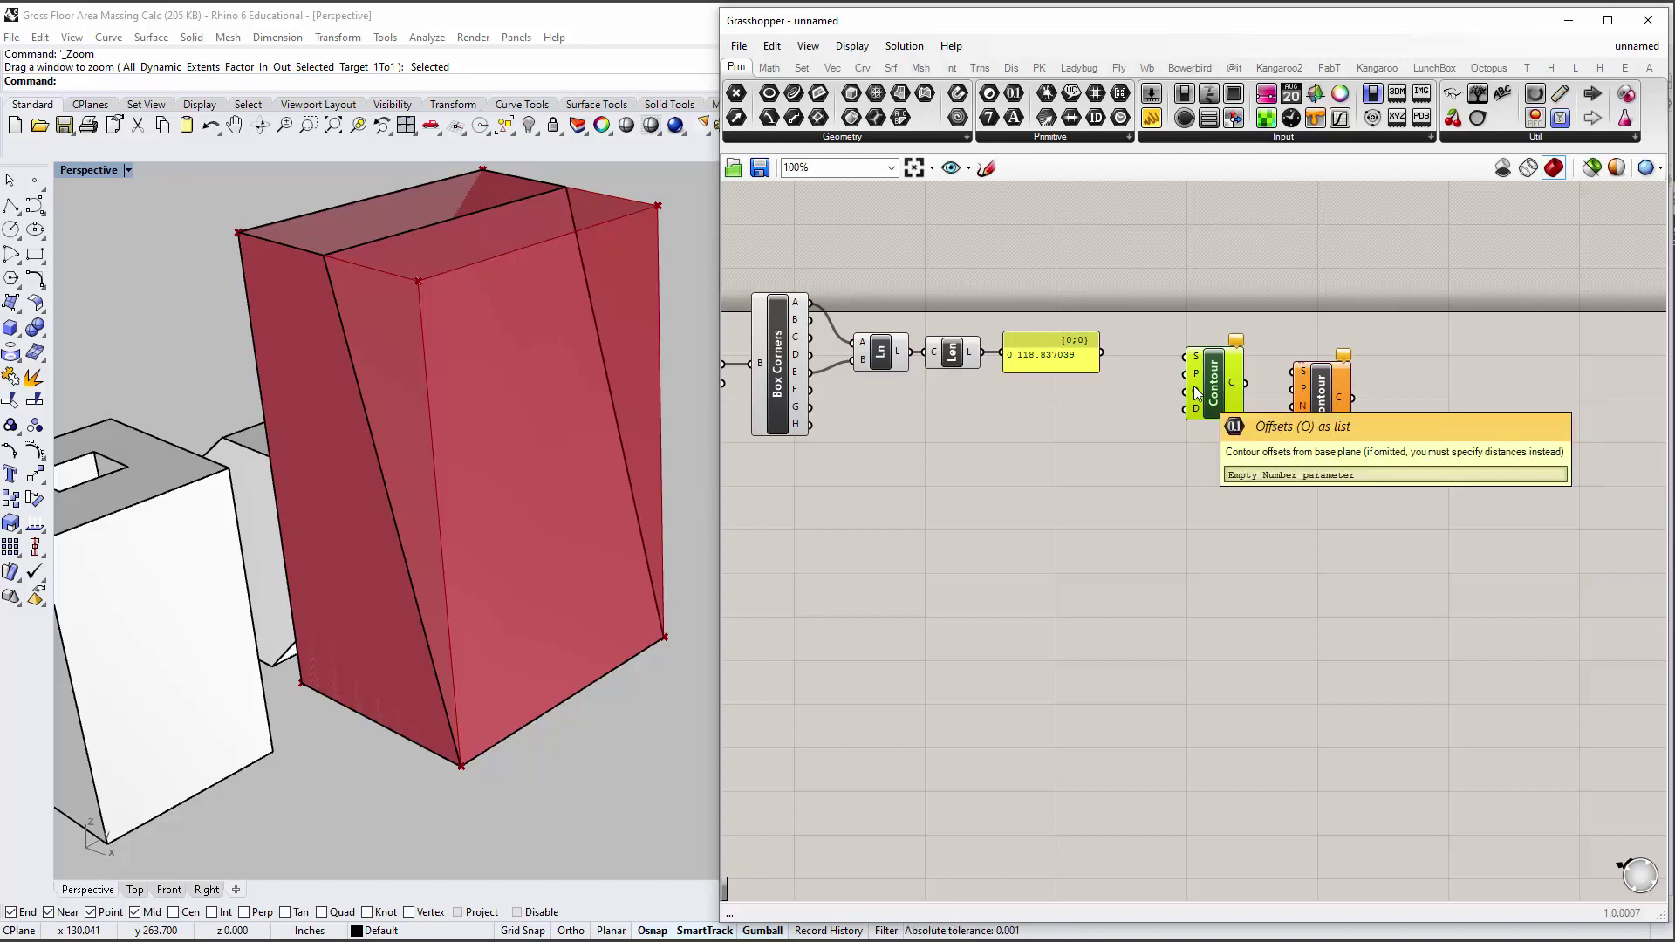
Delete the regular Contour component, keeping only the Contour (ex) component.
click(1331, 423)
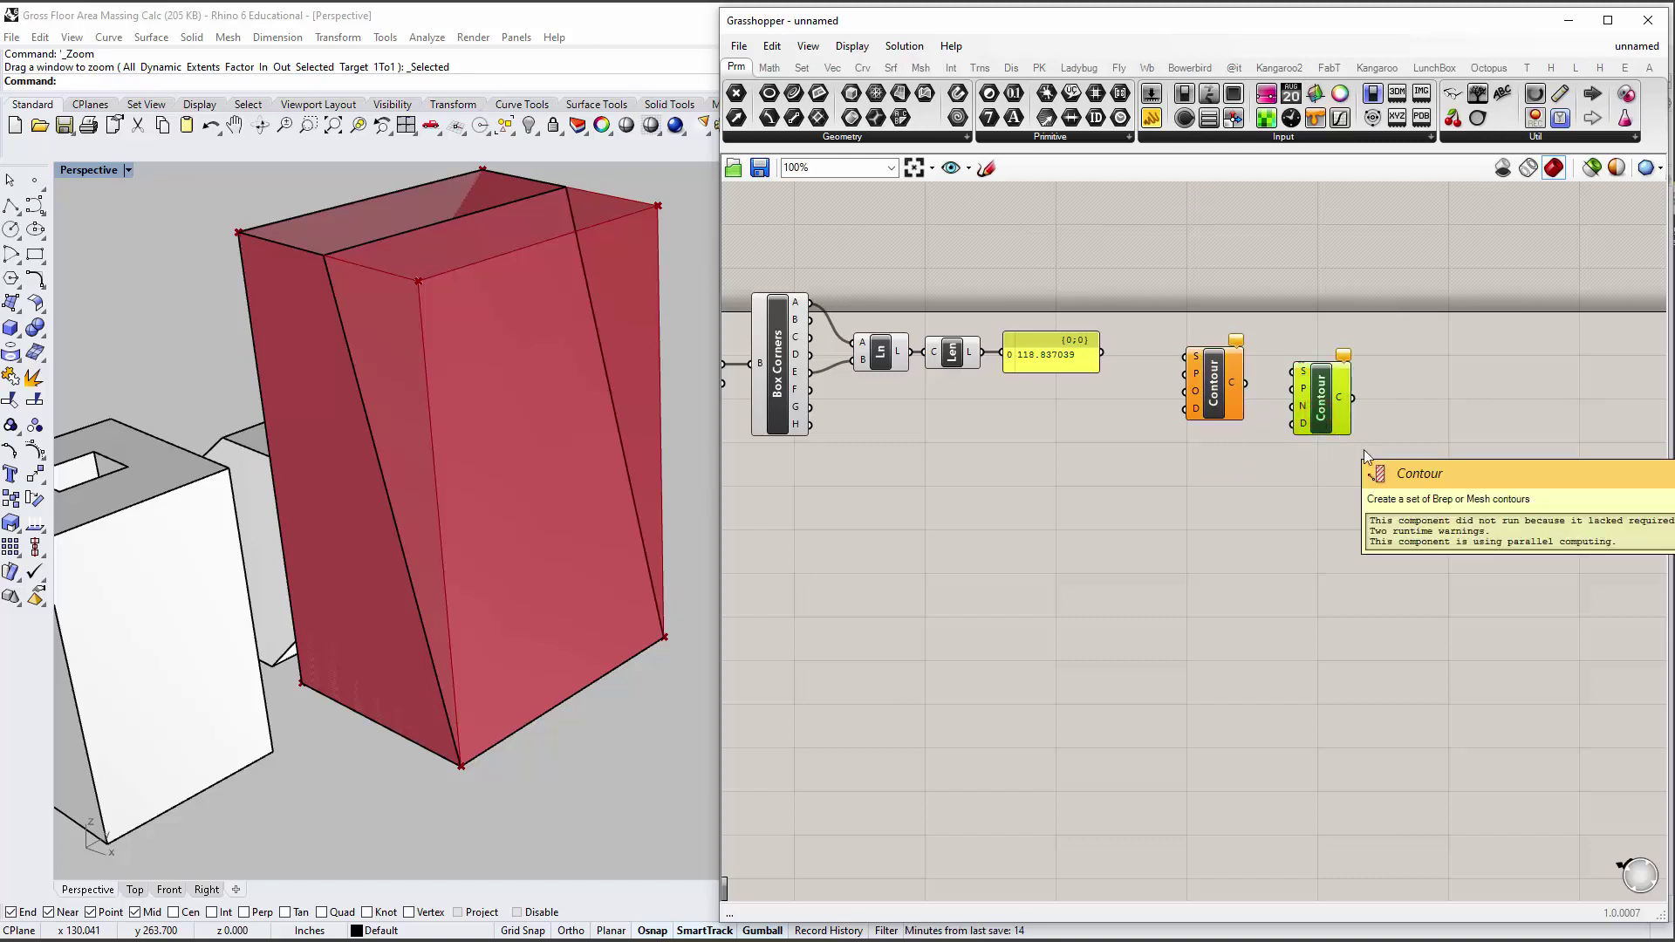
click(1434, 526)
click(1329, 385)
key(Delete)
Place a new Panel below the height Panel to hold the floor offsets.
right_drag(1281, 448, 1353, 474)
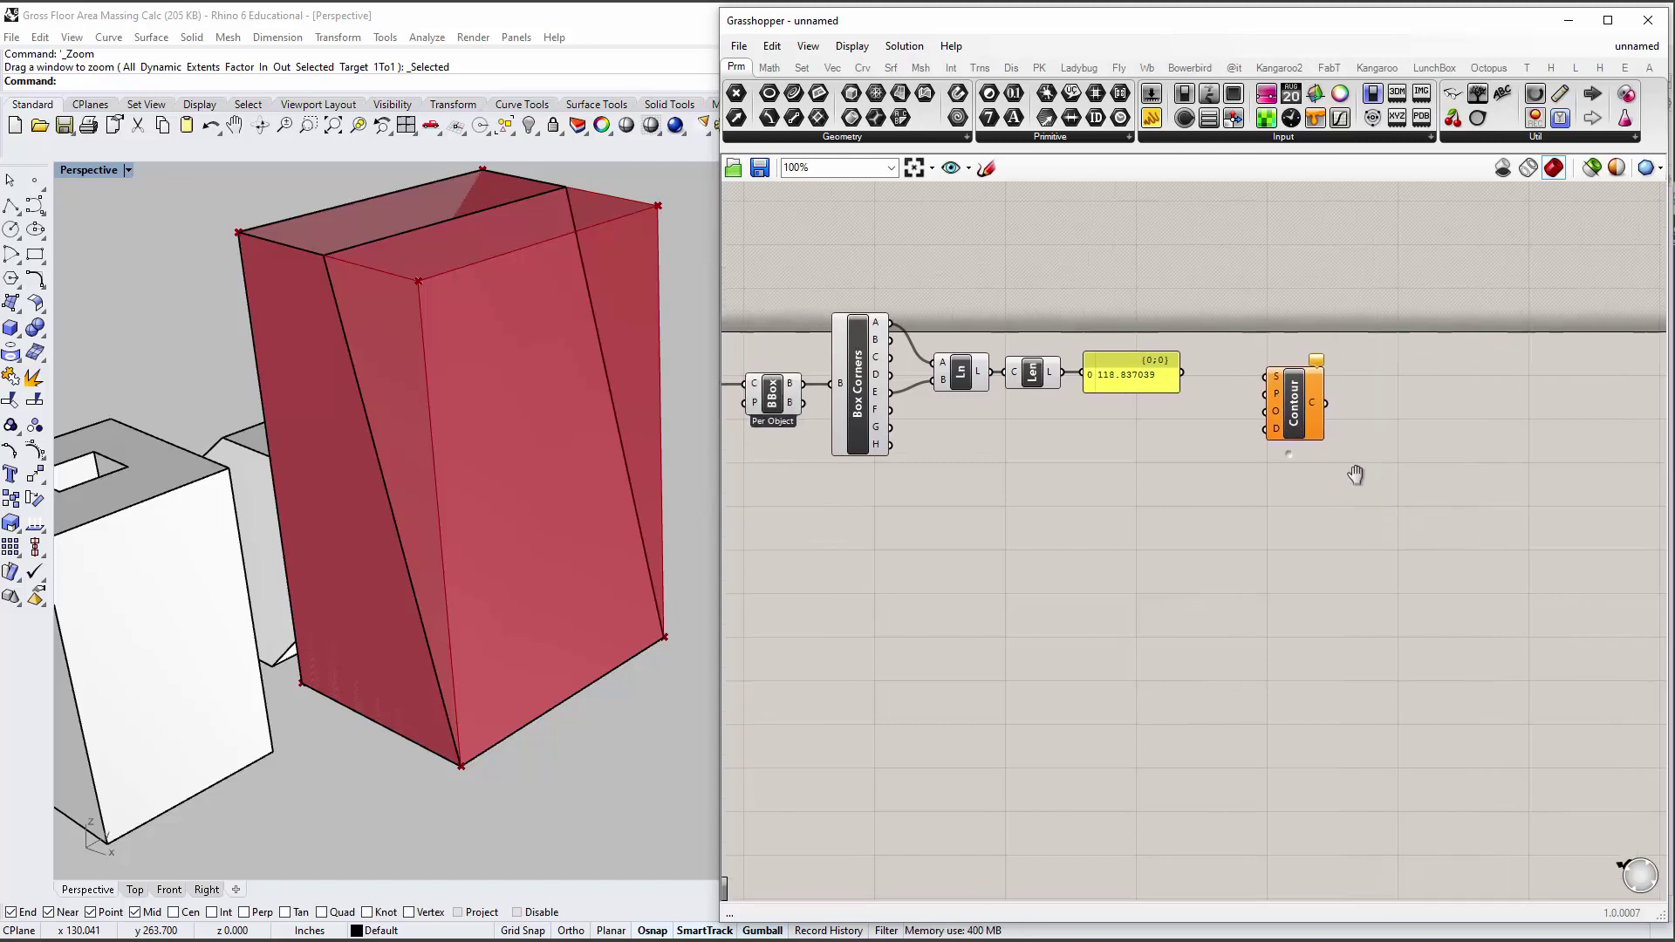
double_click(1134, 471)
click(1129, 510)
click(1152, 118)
click(1120, 538)
Enter the offsets 0, 10, 25 and 35 on separate lines in the new Panel.
double_click(1121, 538)
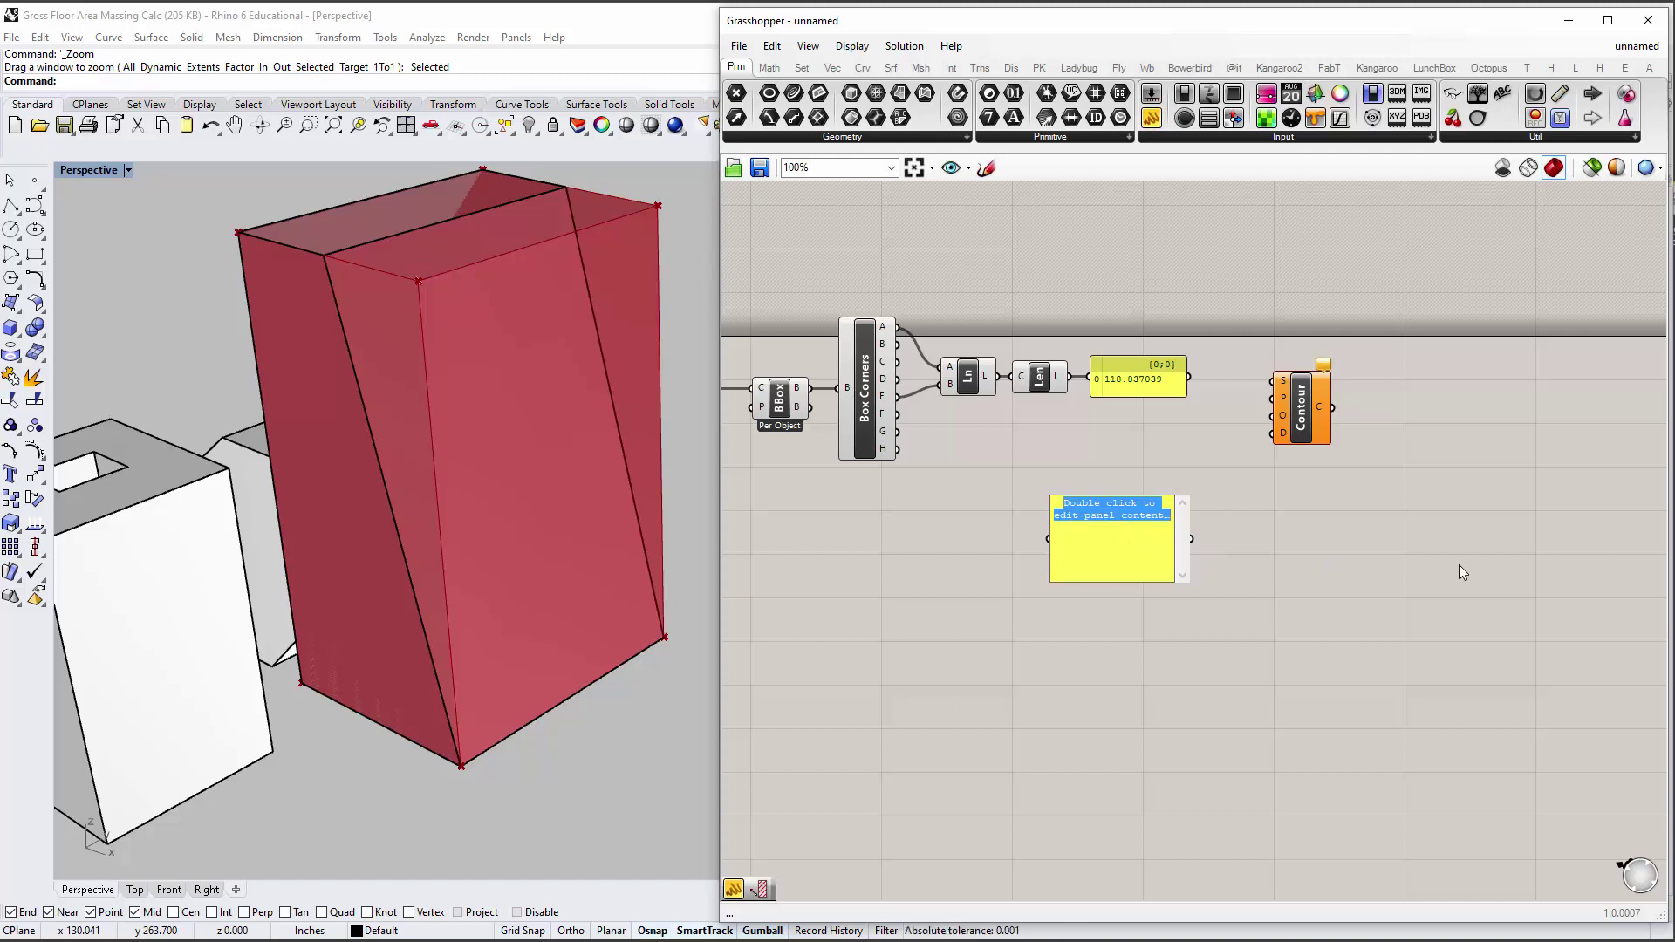
text(0)
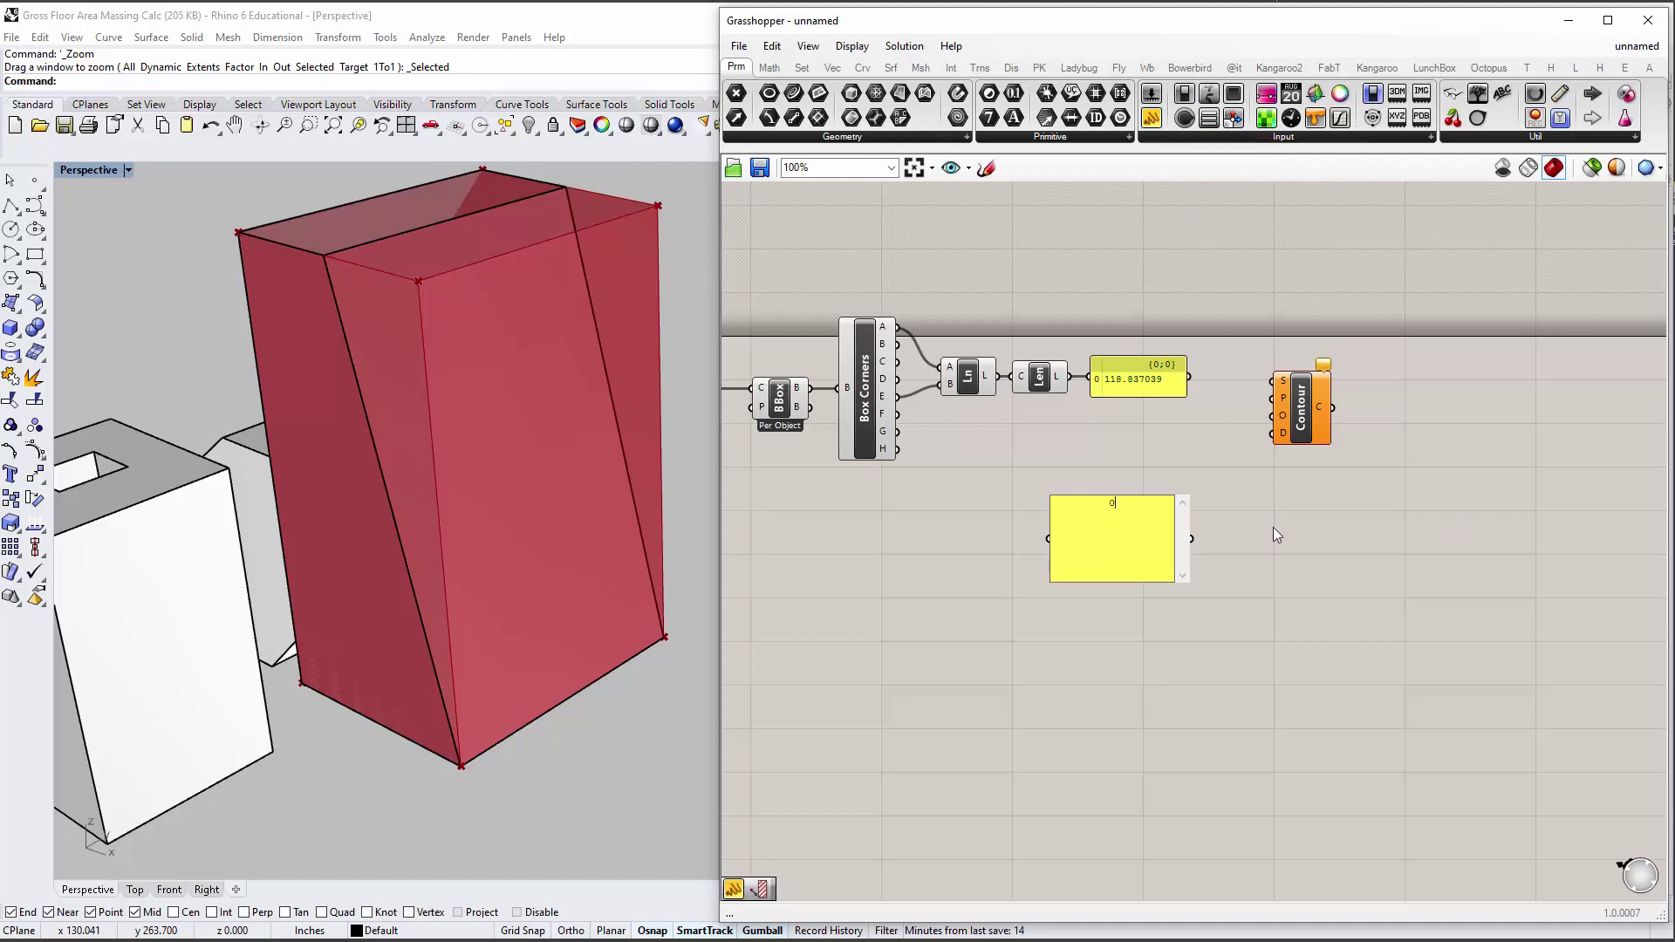
key(Return)
text(10 )
text(25)
key(Return)
text(30)
key(BackSpace)
text(5)
key(BackSpace)
click(1292, 534)
click(1197, 536)
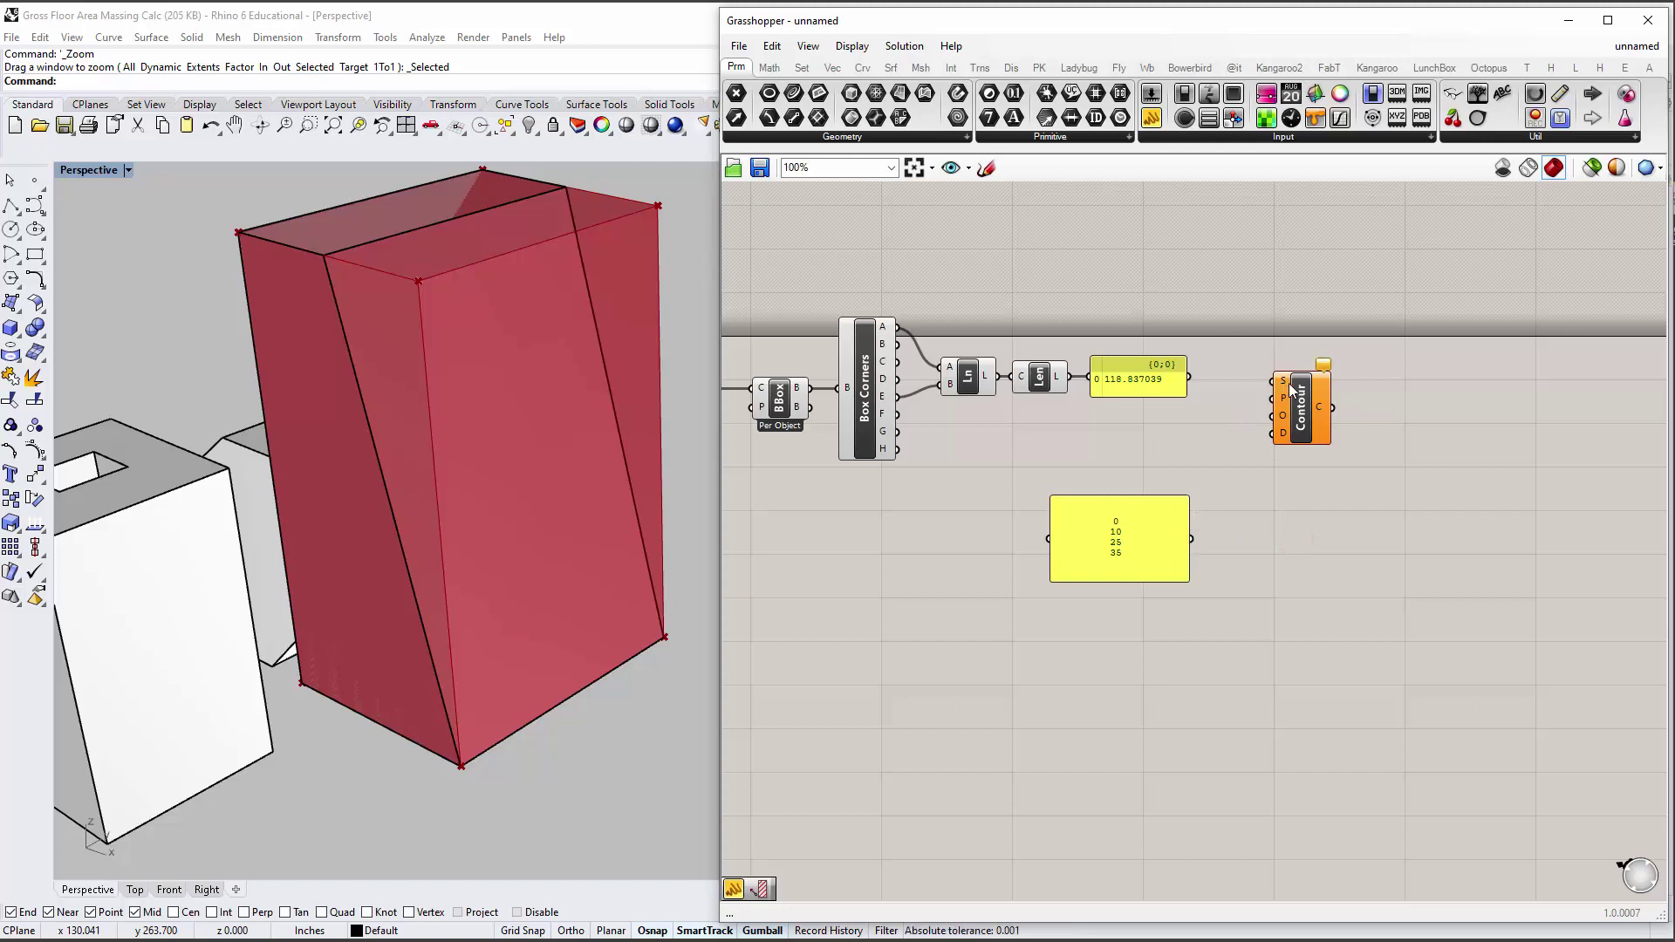
Shift the Contour (ex) component slightly and connect the offsets Panel to its Offsets input.
drag(1287, 390, 1328, 416)
drag(1193, 534, 1313, 441)
click(1208, 410)
Turn off Multiline Data on the offsets Panel so each line is passed as a separate item.
mouse_move(1367, 395)
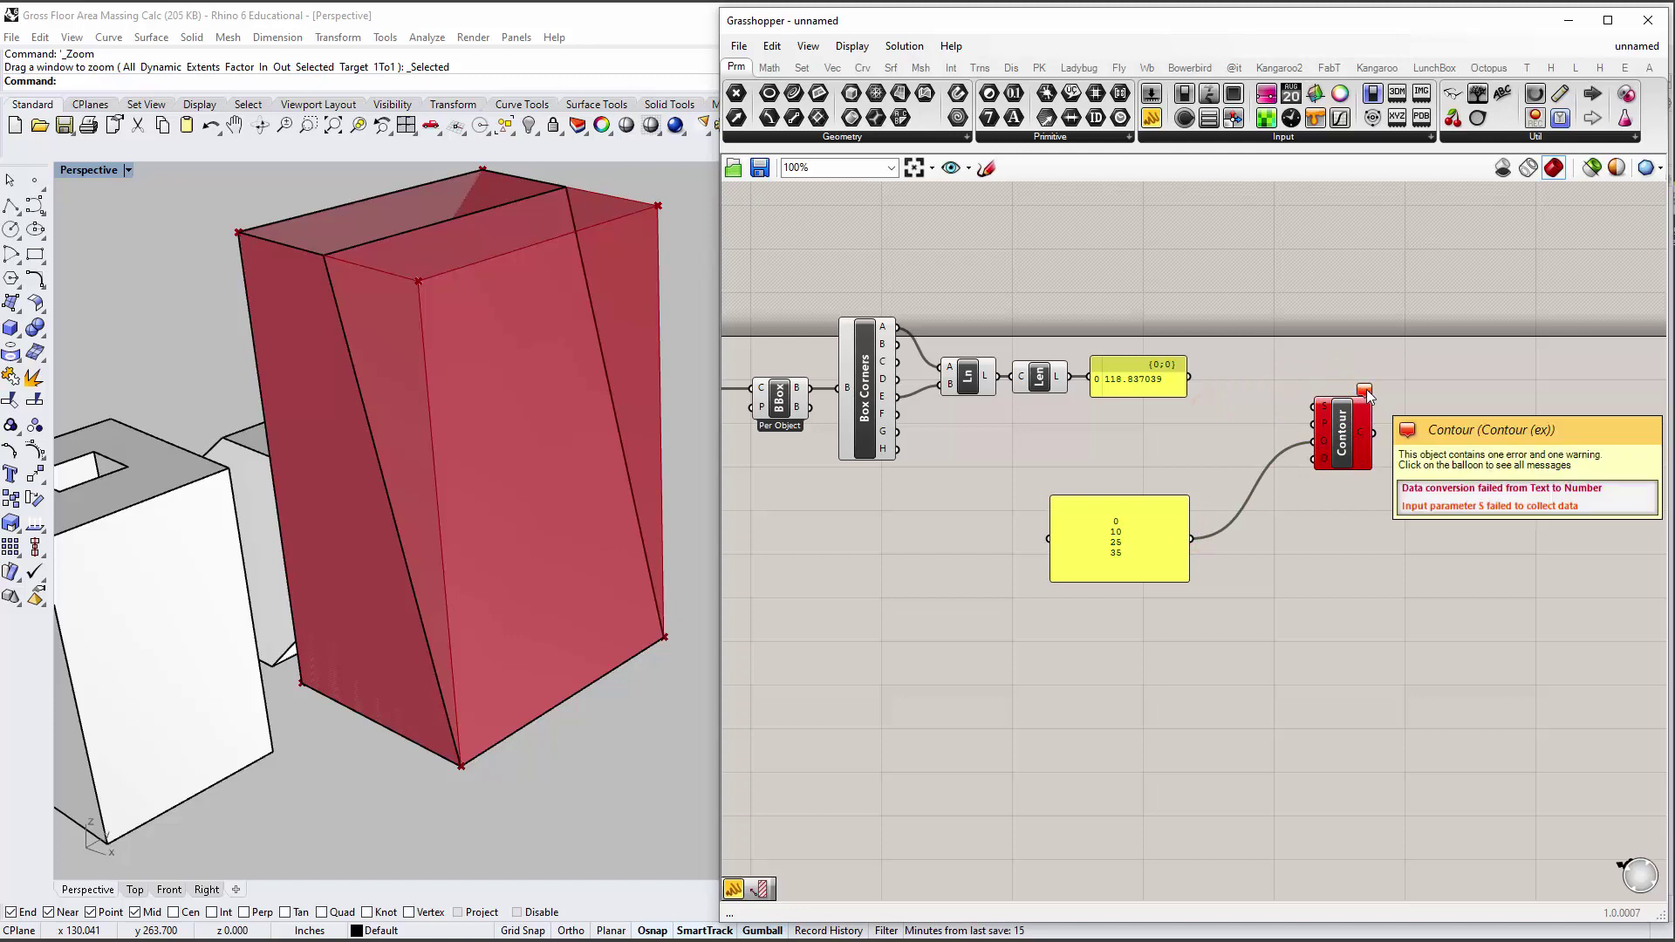
click(1123, 525)
right_click(1097, 516)
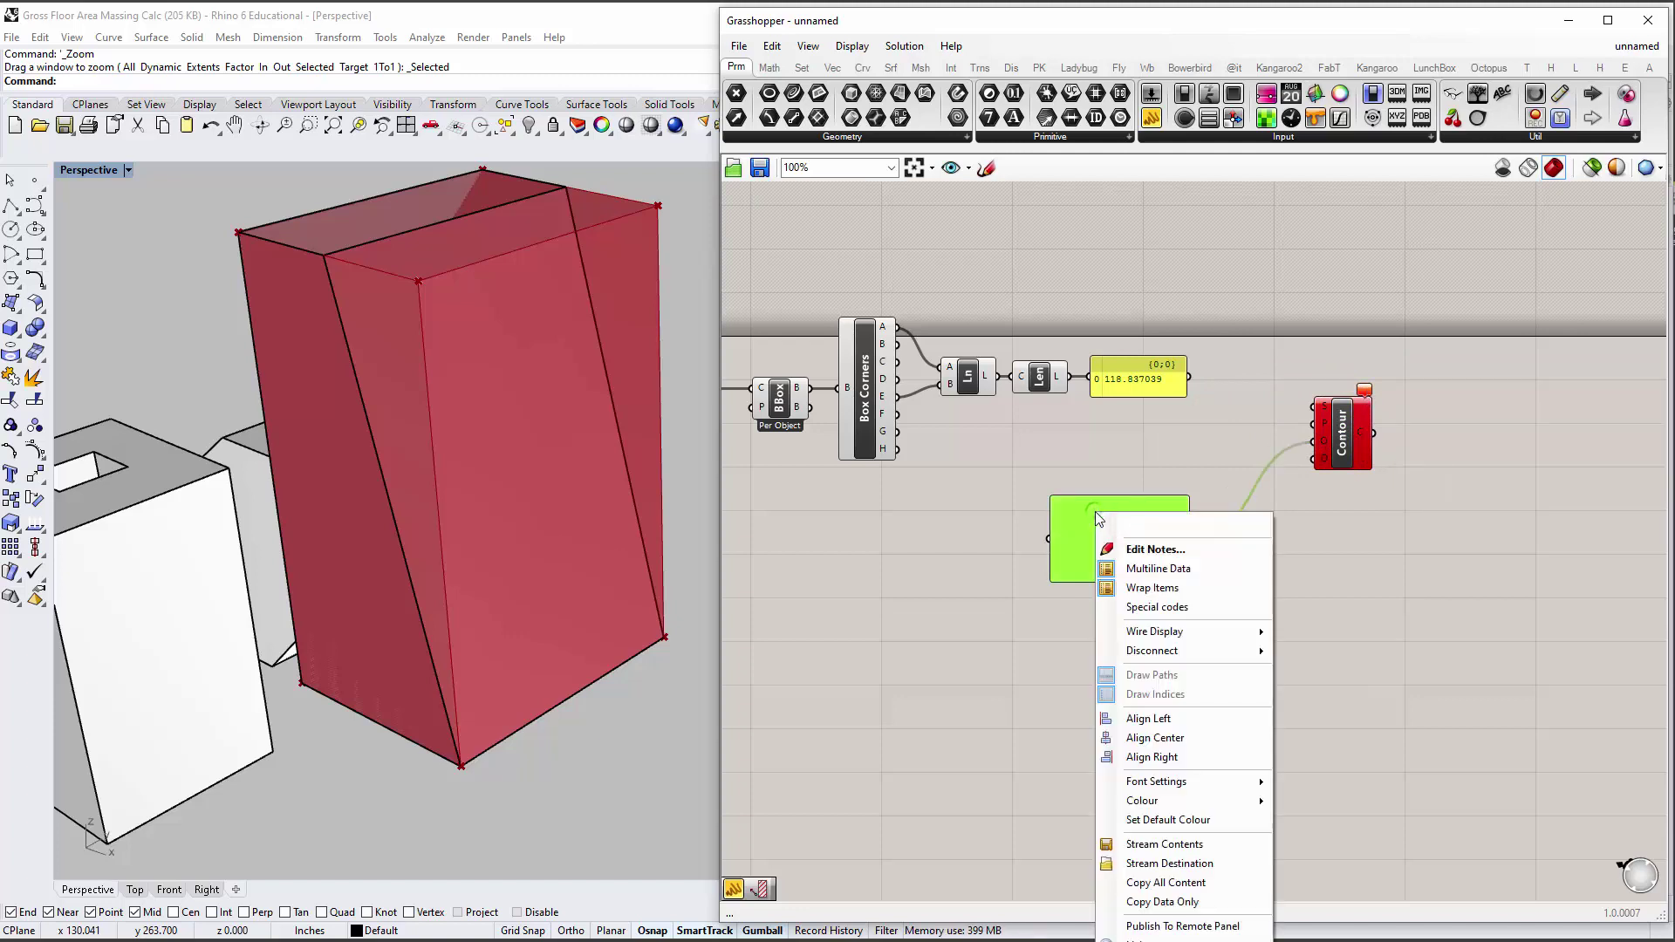
click(1193, 567)
click(1126, 599)
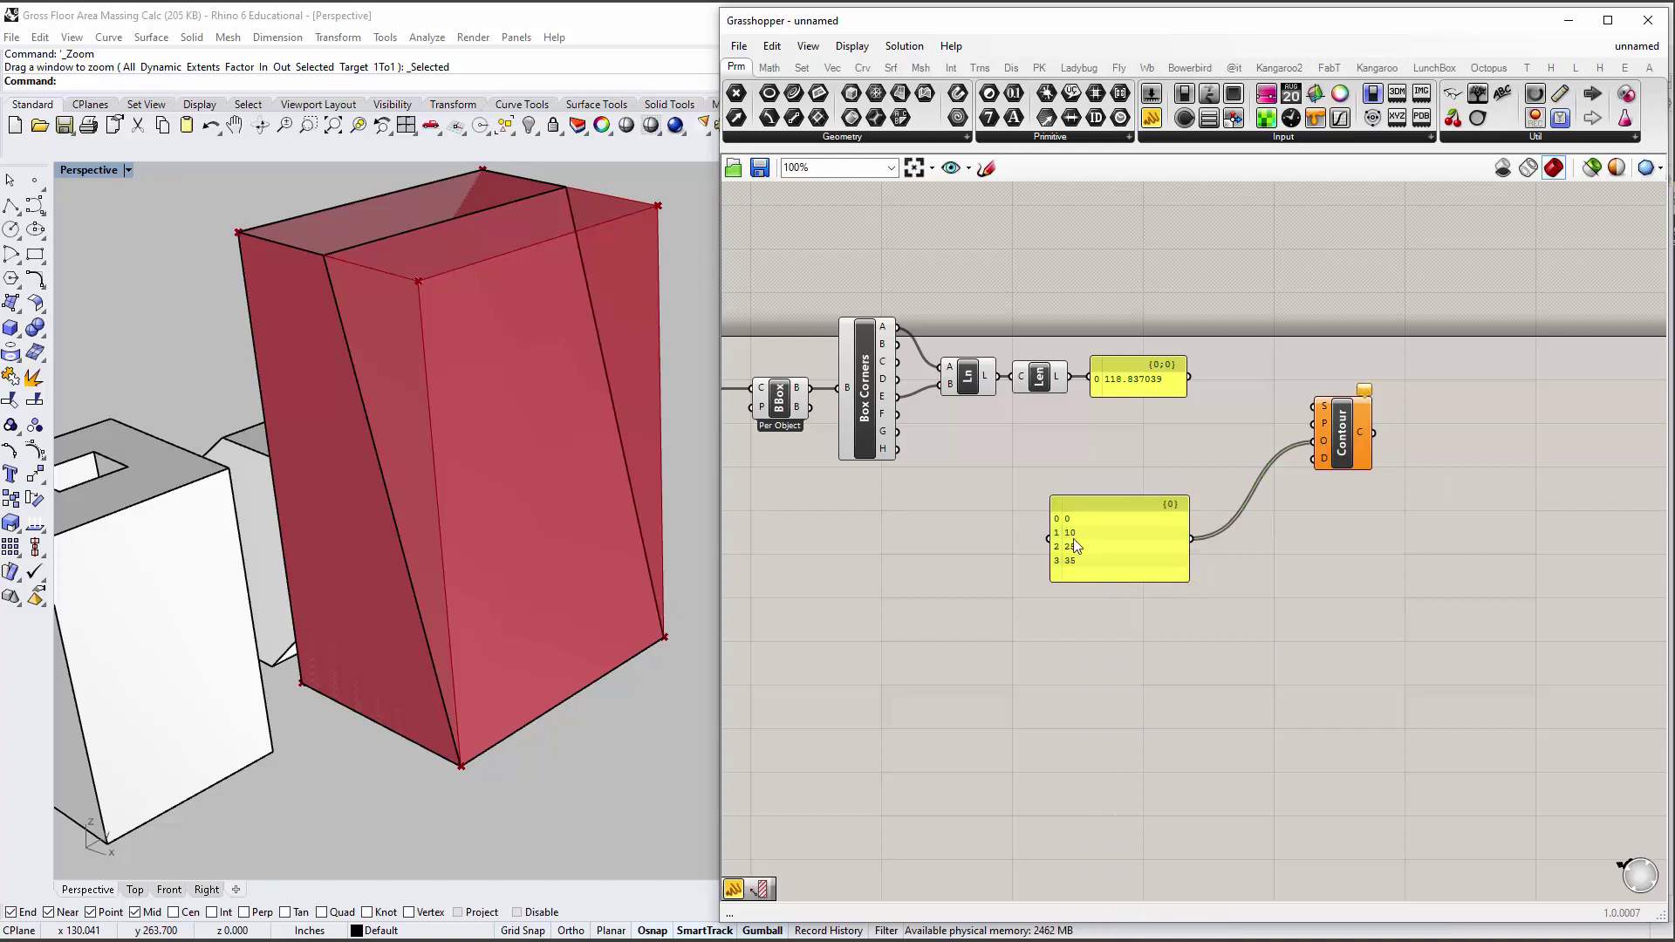
Move the offsets Panel closer to the Contour (ex) component.
drag(1092, 534, 1127, 515)
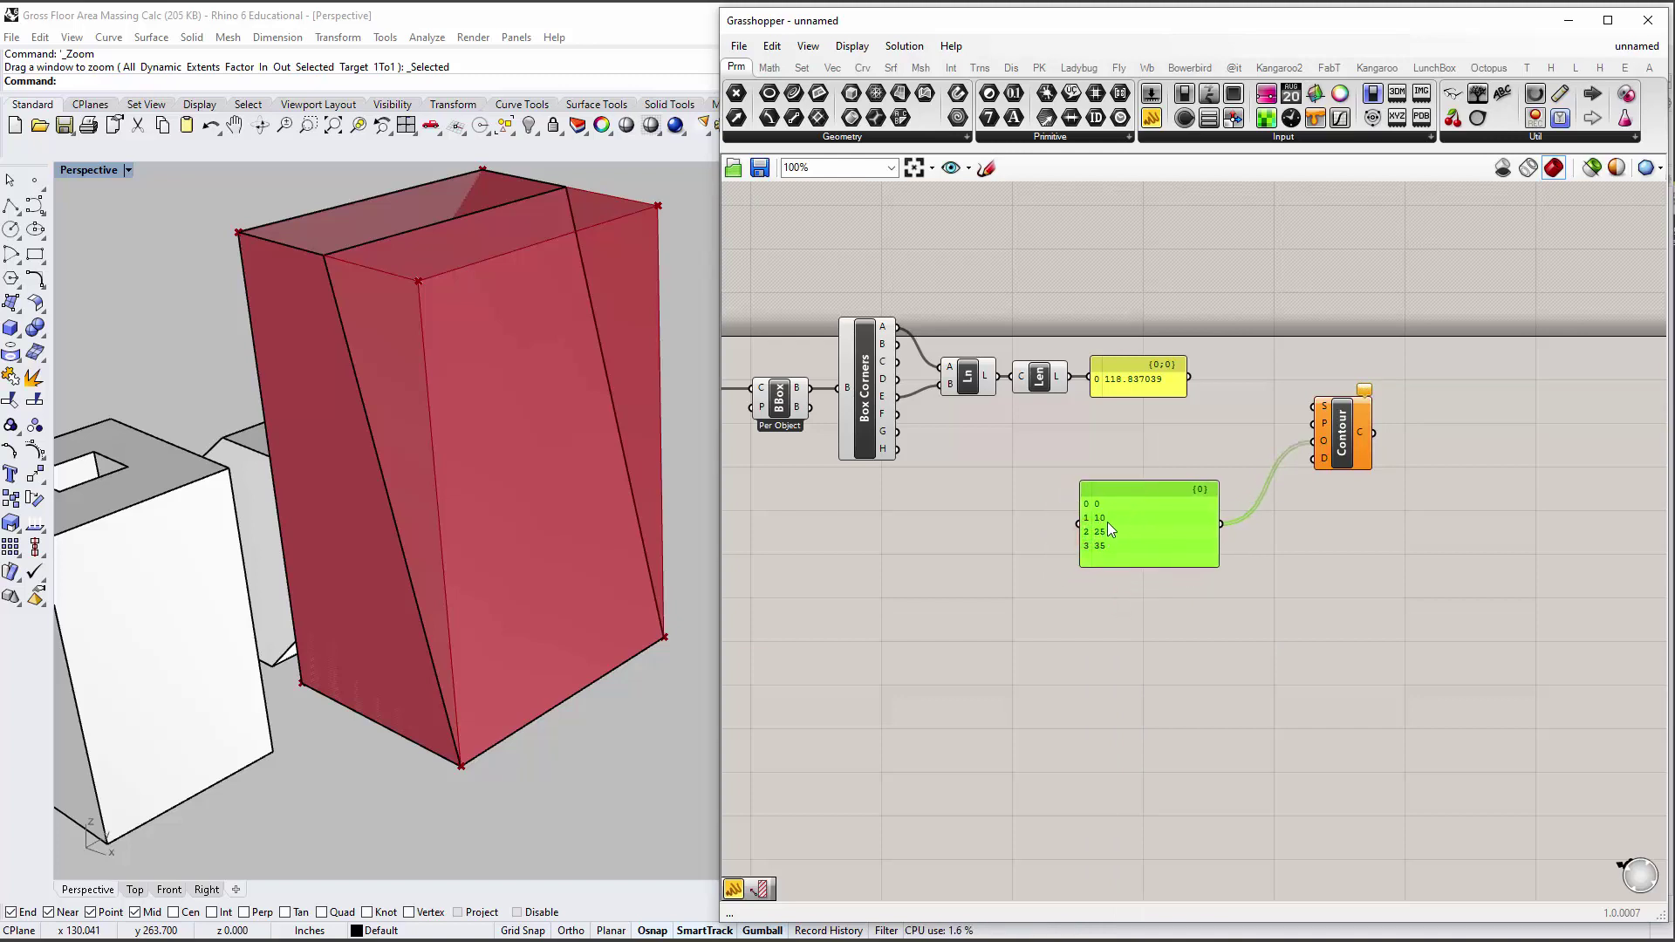
right_drag(1119, 540, 1117, 558)
click(1125, 458)
drag(1114, 534, 1136, 527)
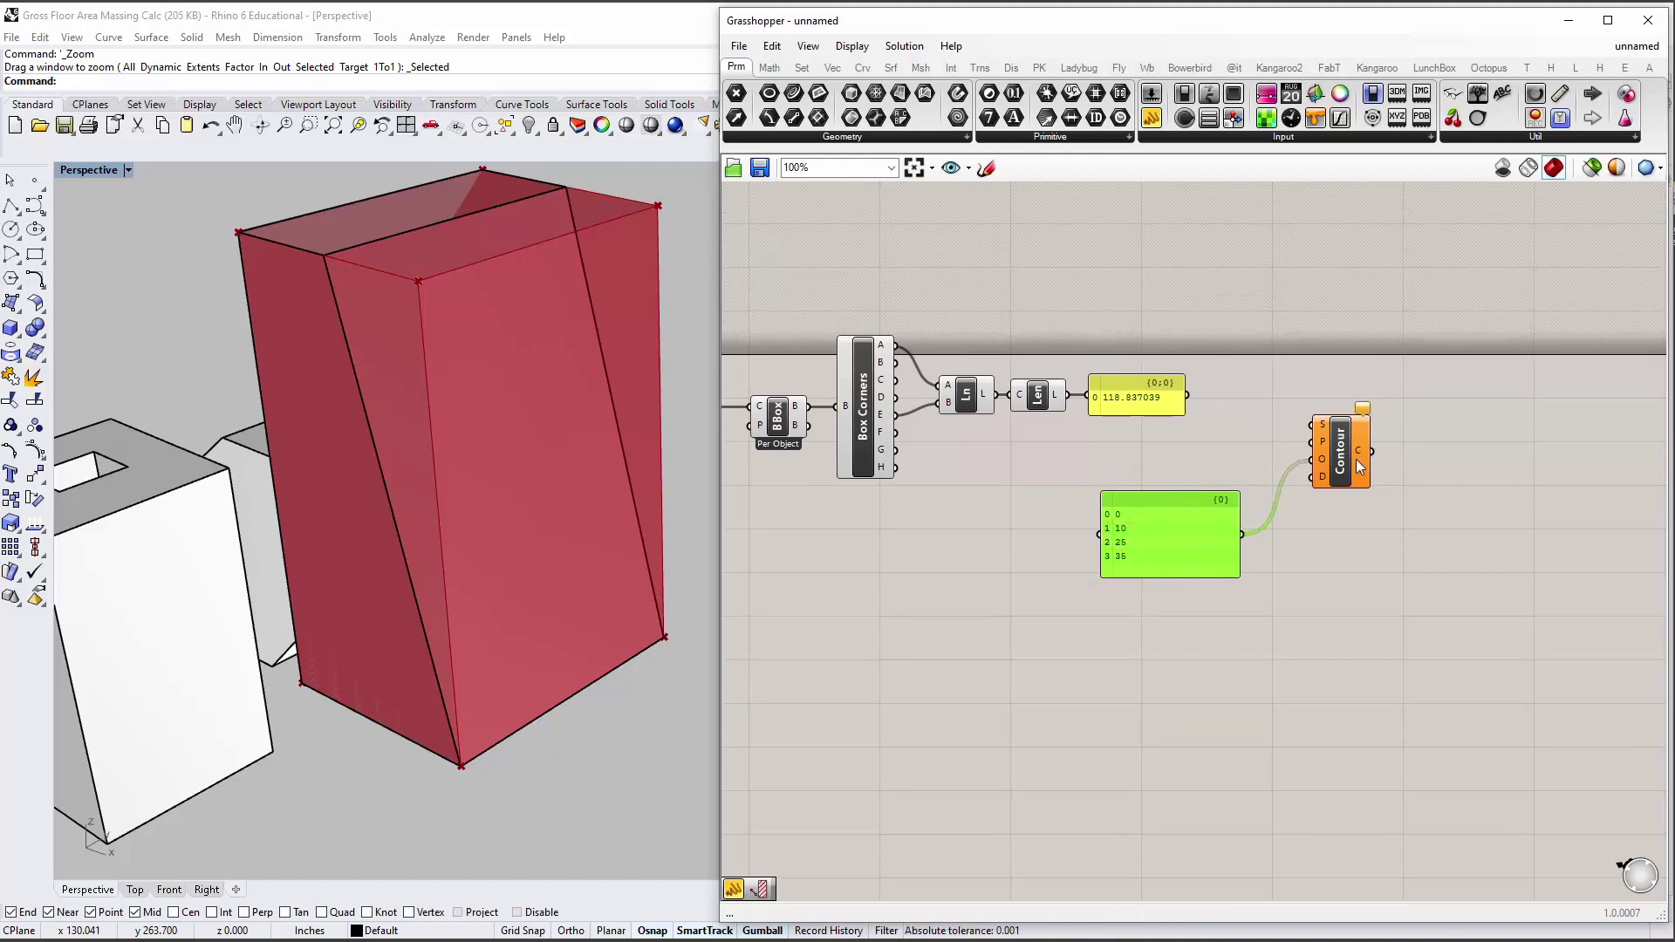
click(1266, 427)
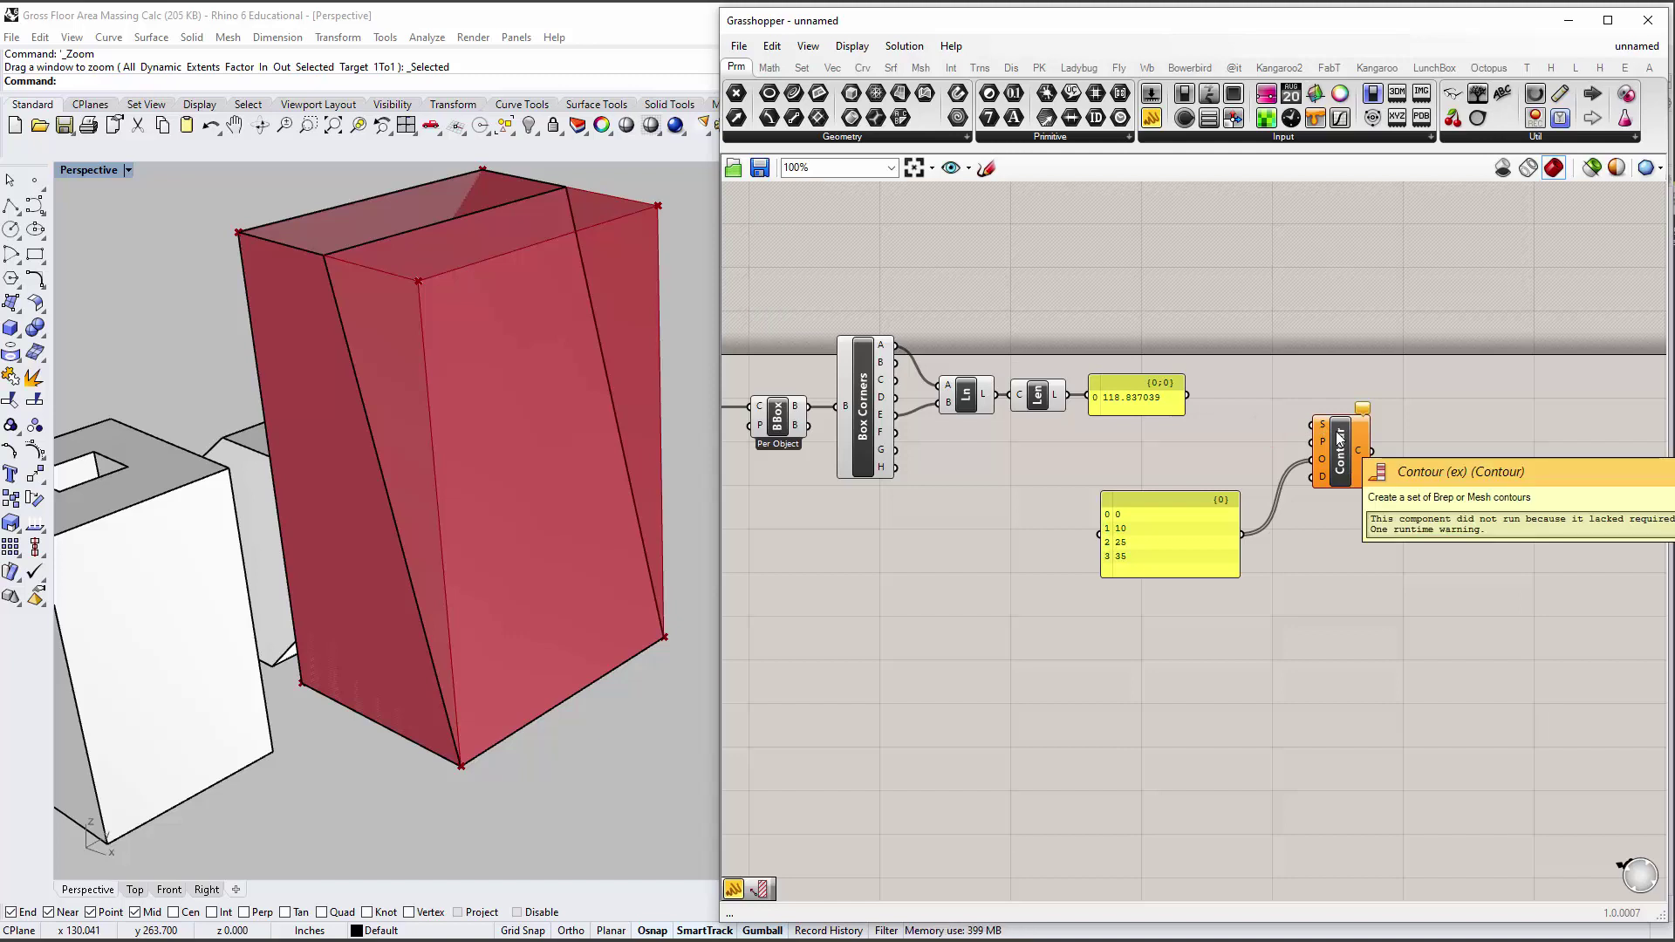
Connect the Brep parameter to the Contour (ex) Shape input and move the component above the offsets Panel.
right_drag(1181, 436, 1305, 436)
scroll(1305, 436, down, 1)
scroll(966, 441, up, 1)
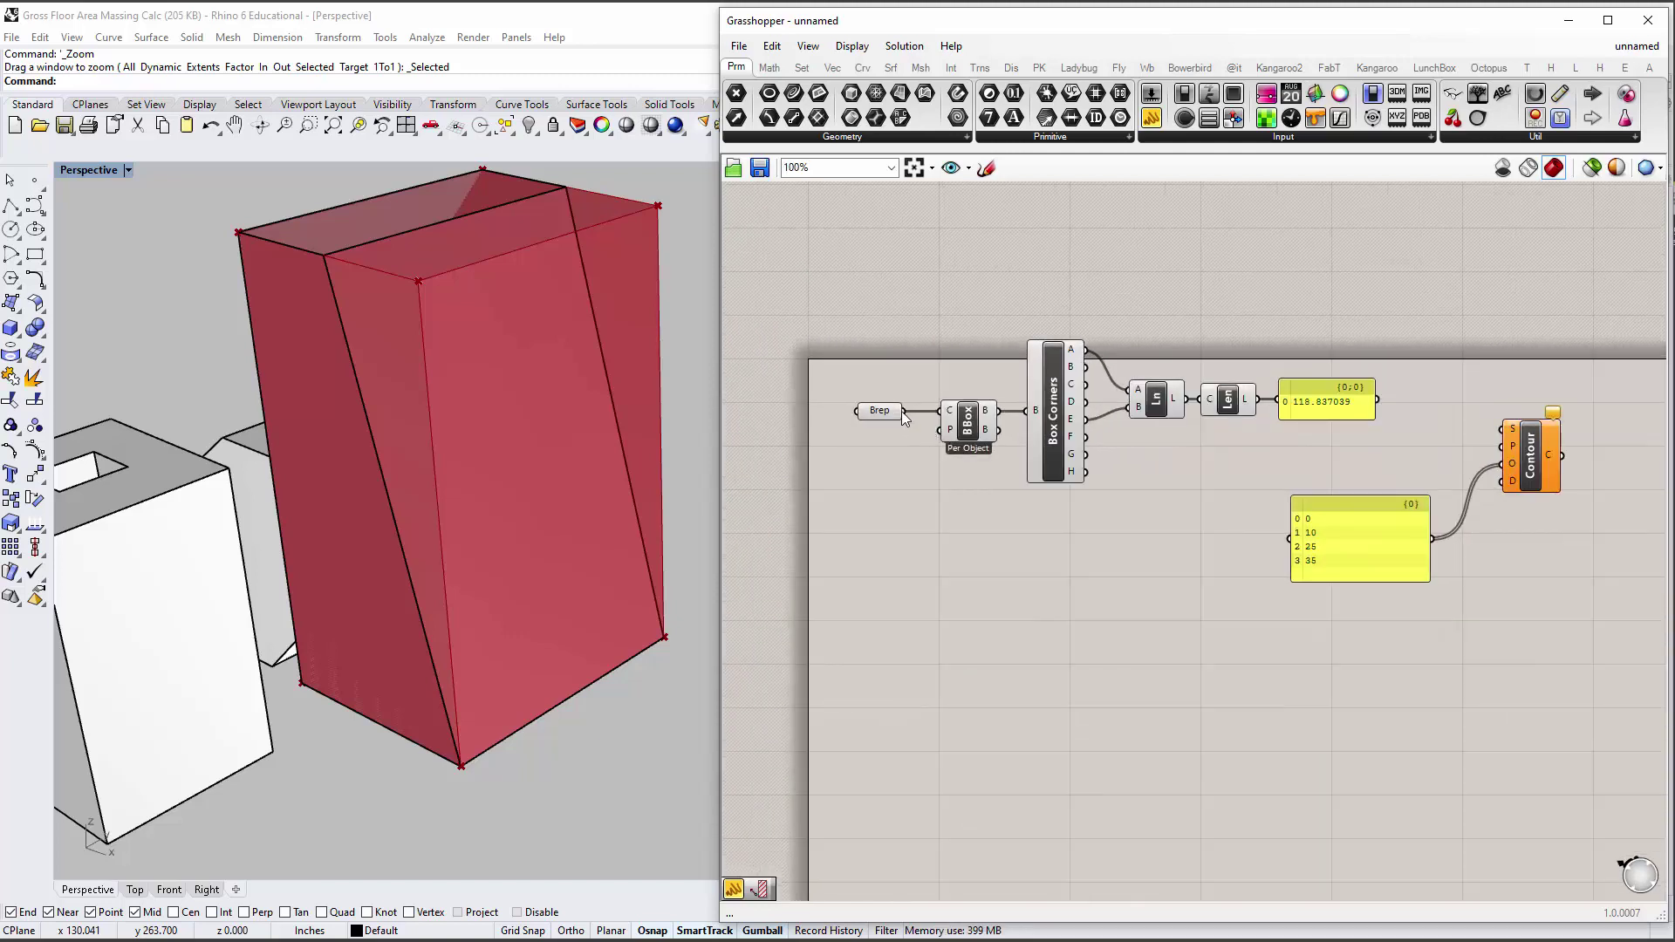
drag(906, 411, 1543, 348)
click(1527, 477)
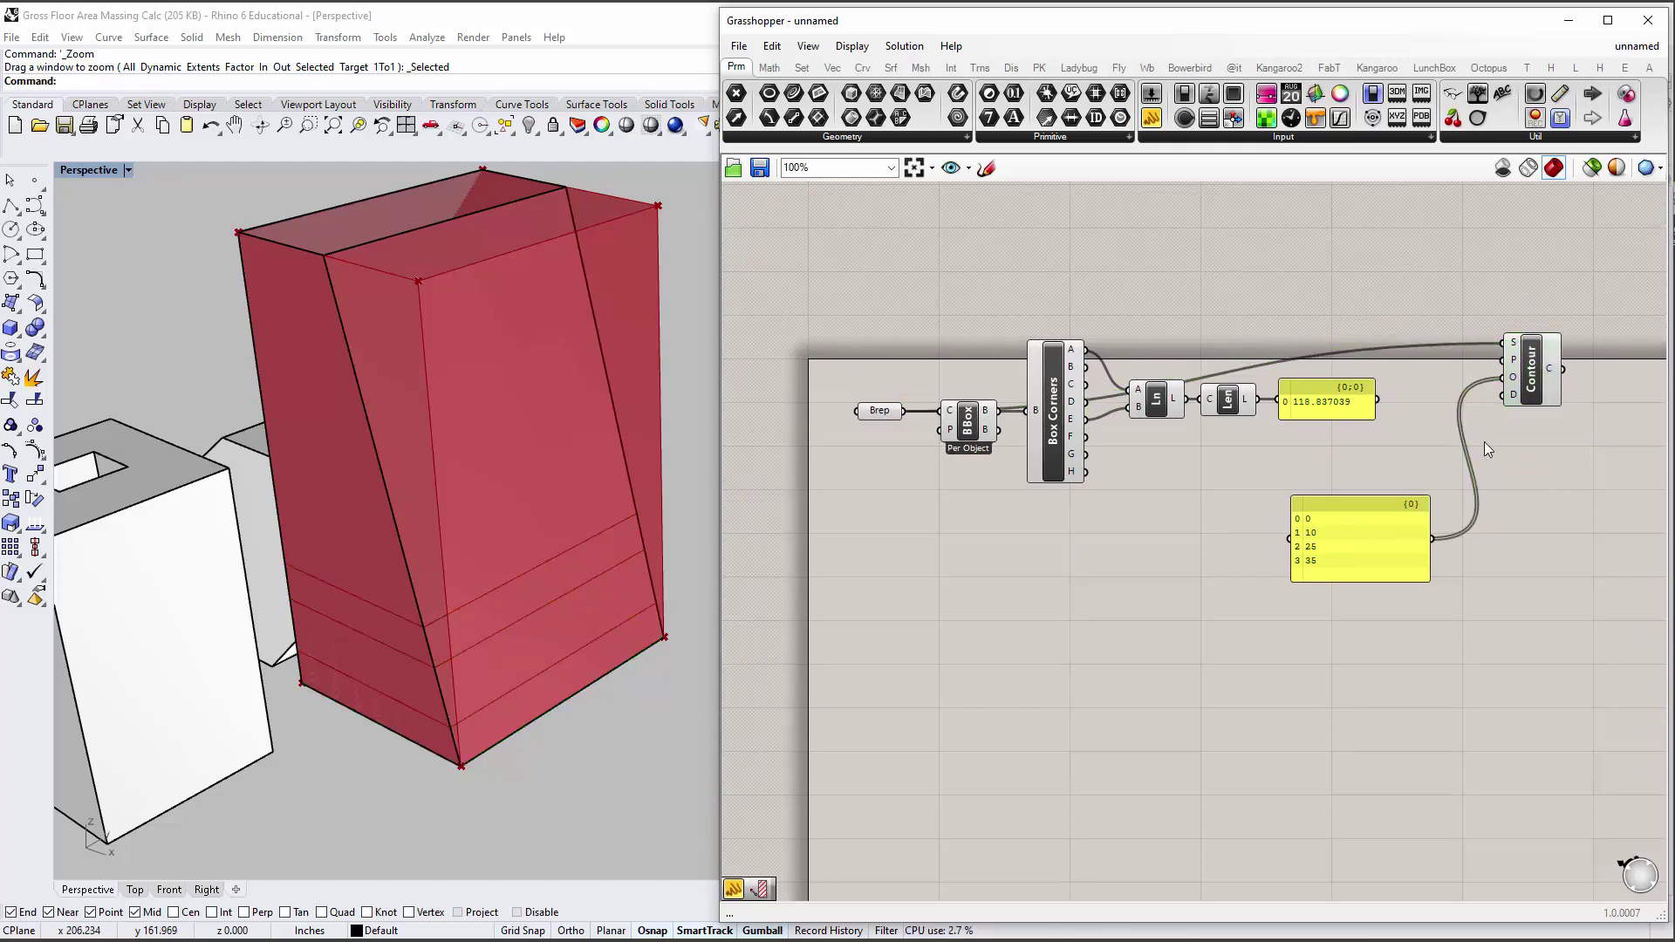
click(1524, 390)
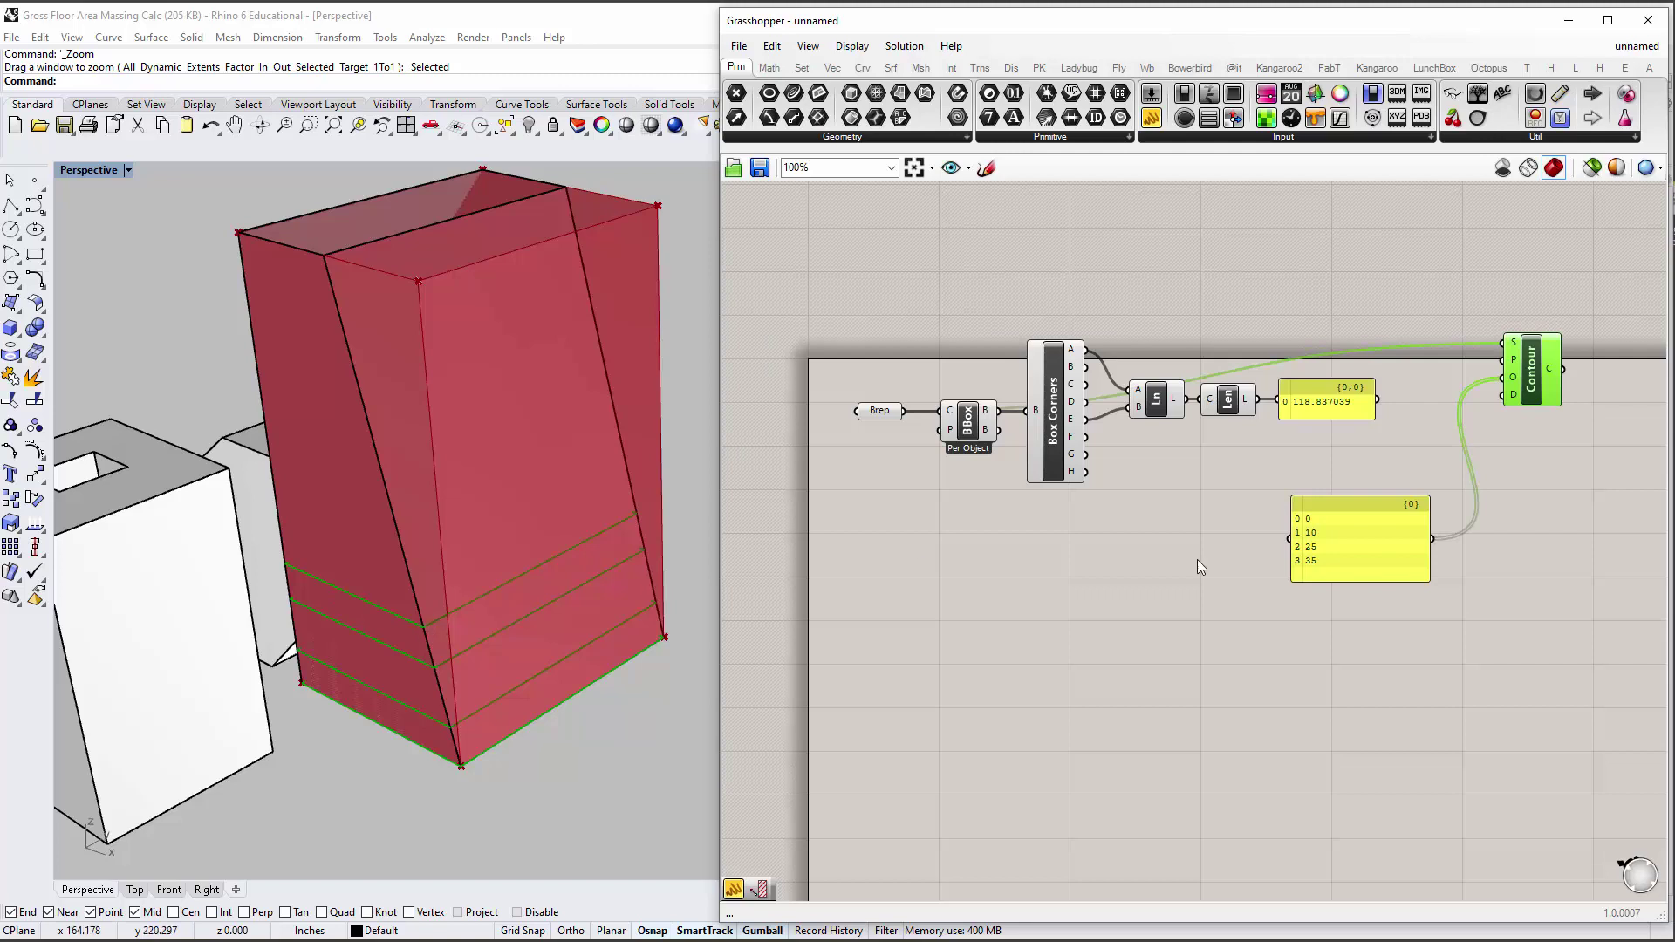
Append the offsets 45, 55 and 70 on new lines in the offsets Panel.
drag(1359, 556, 1374, 547)
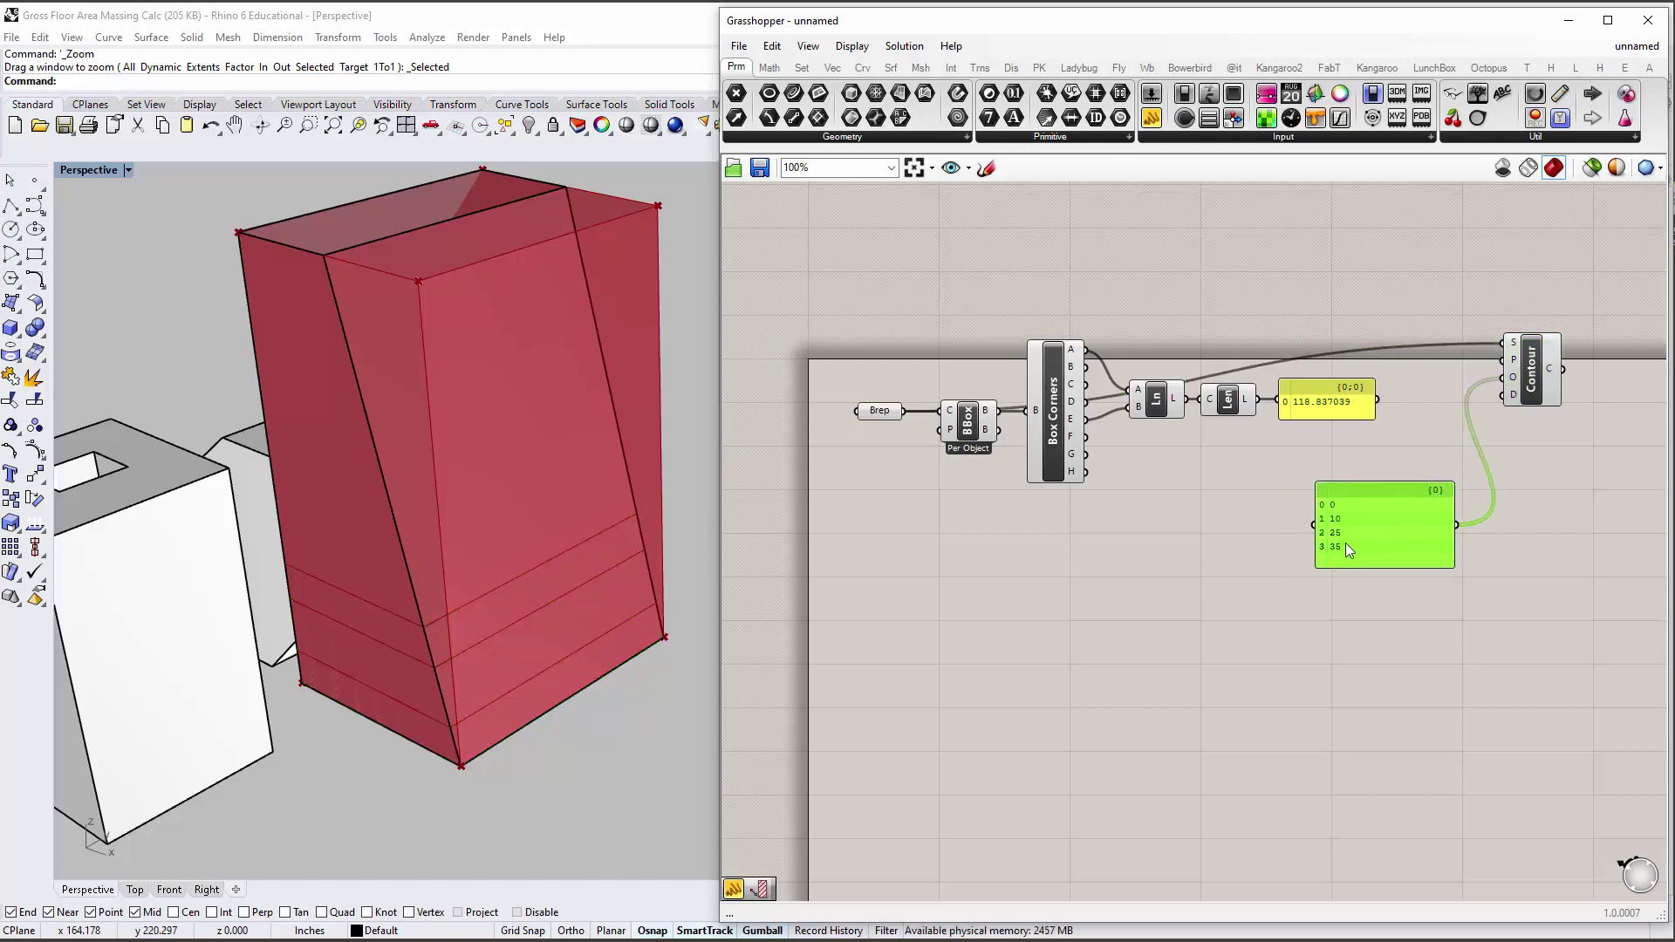
double_click(1369, 547)
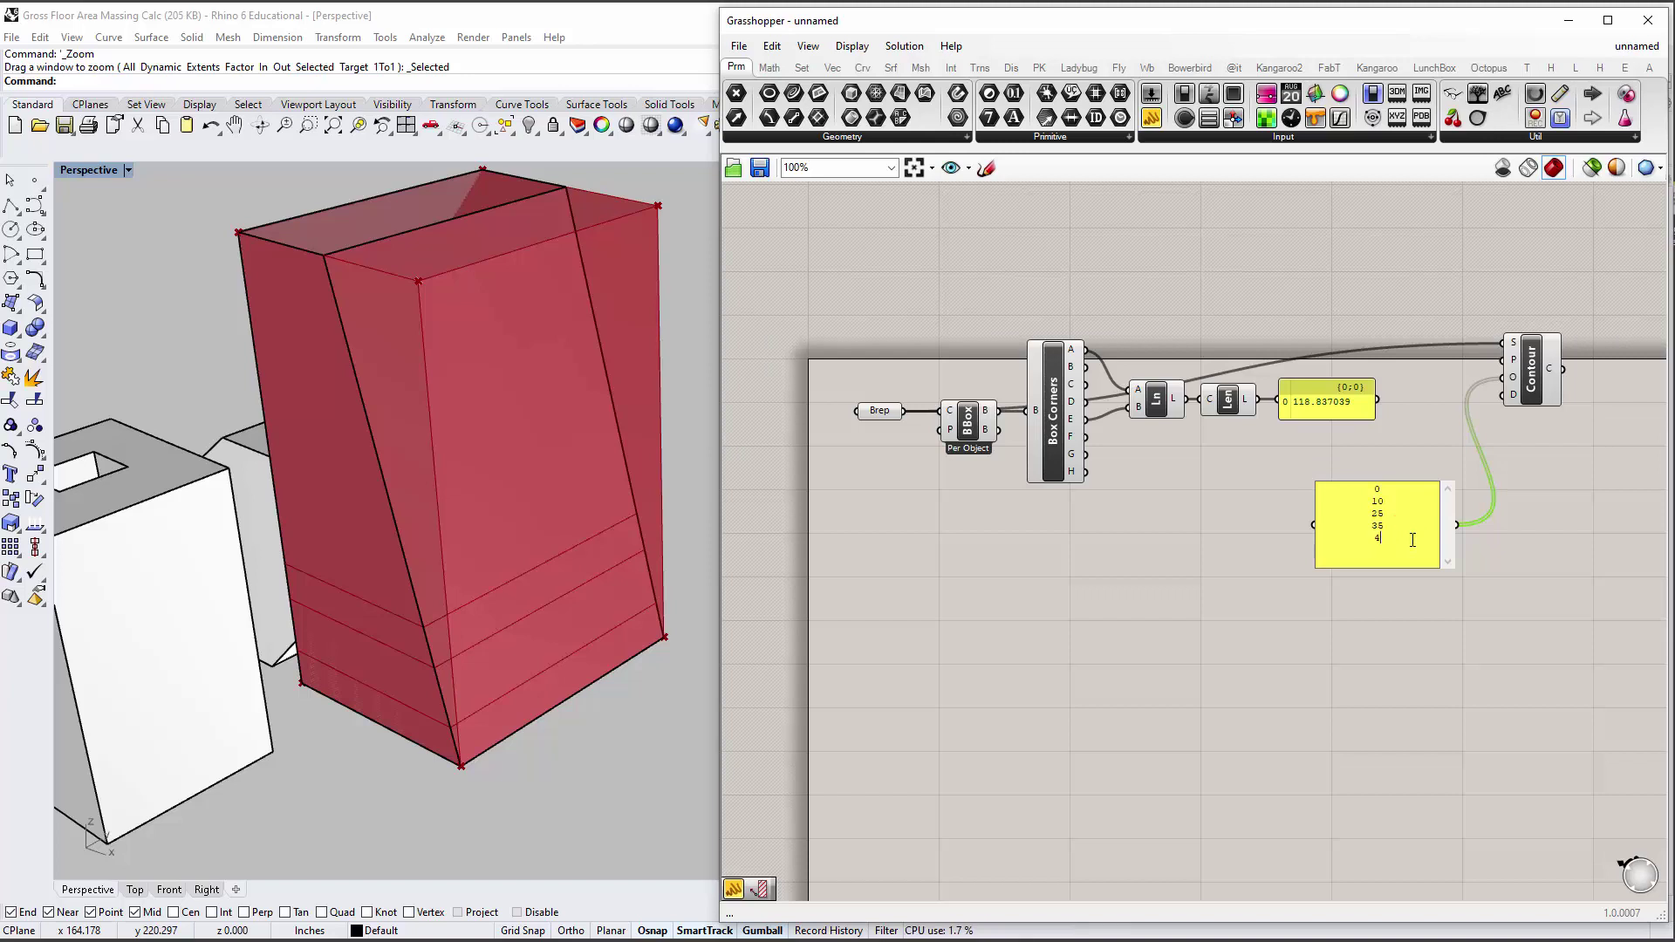
key(Return)
text(70)
key(Return)
click(1270, 657)
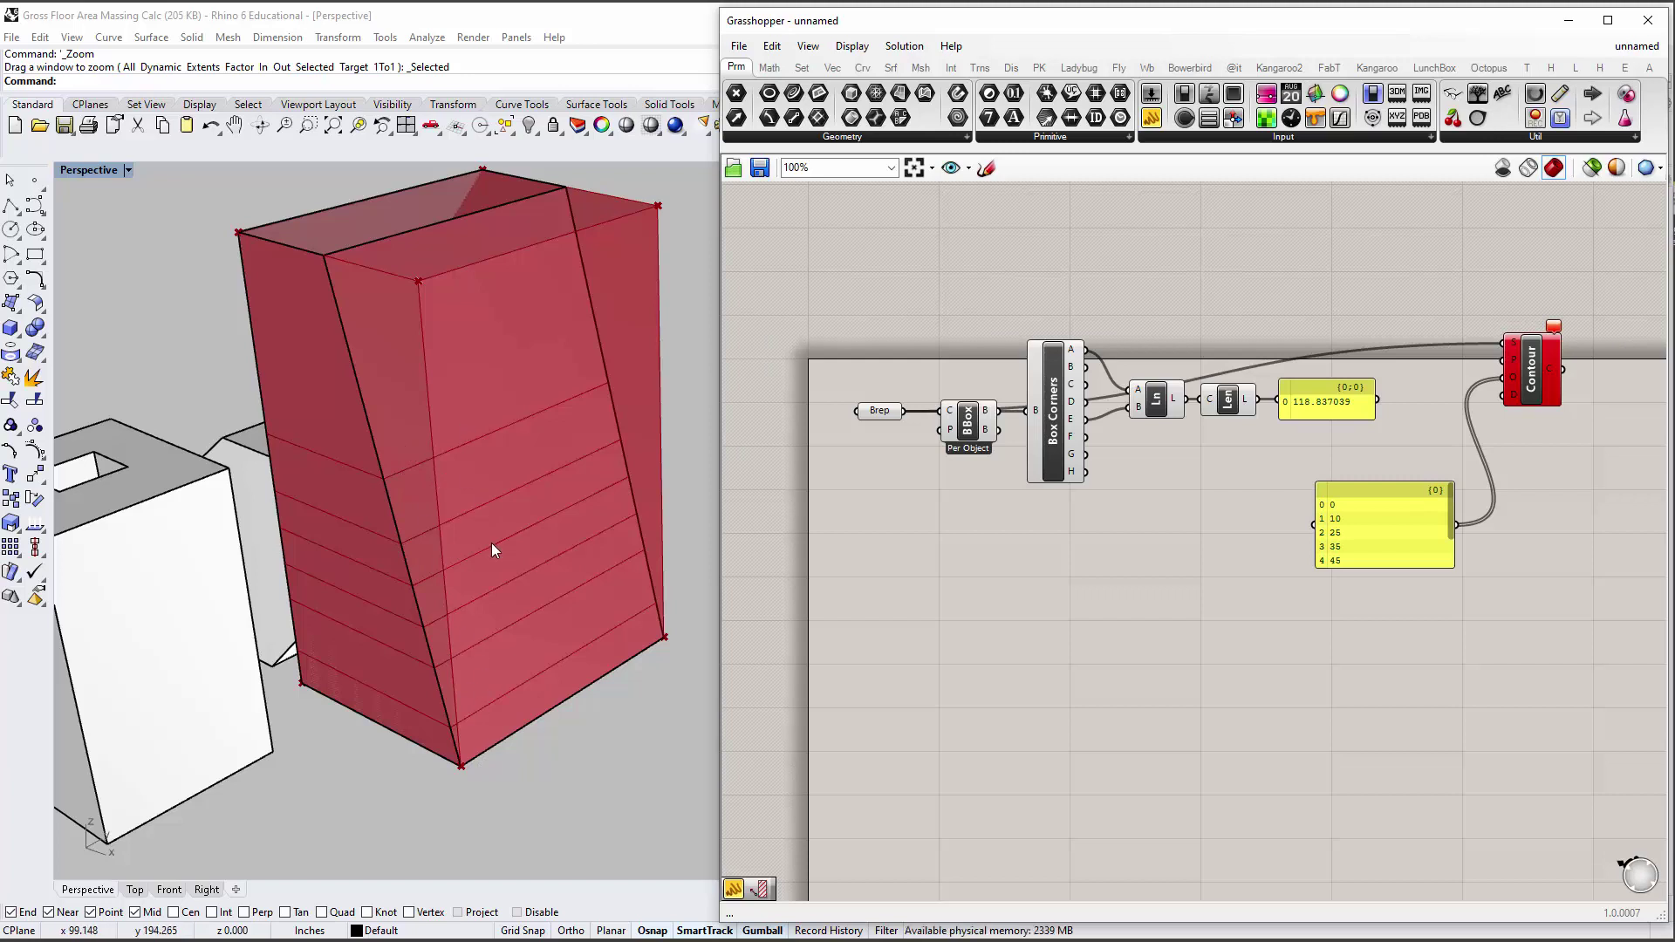
Remove the trailing blank line after 70 in the offsets Panel's content and accept the edit.
click(1376, 500)
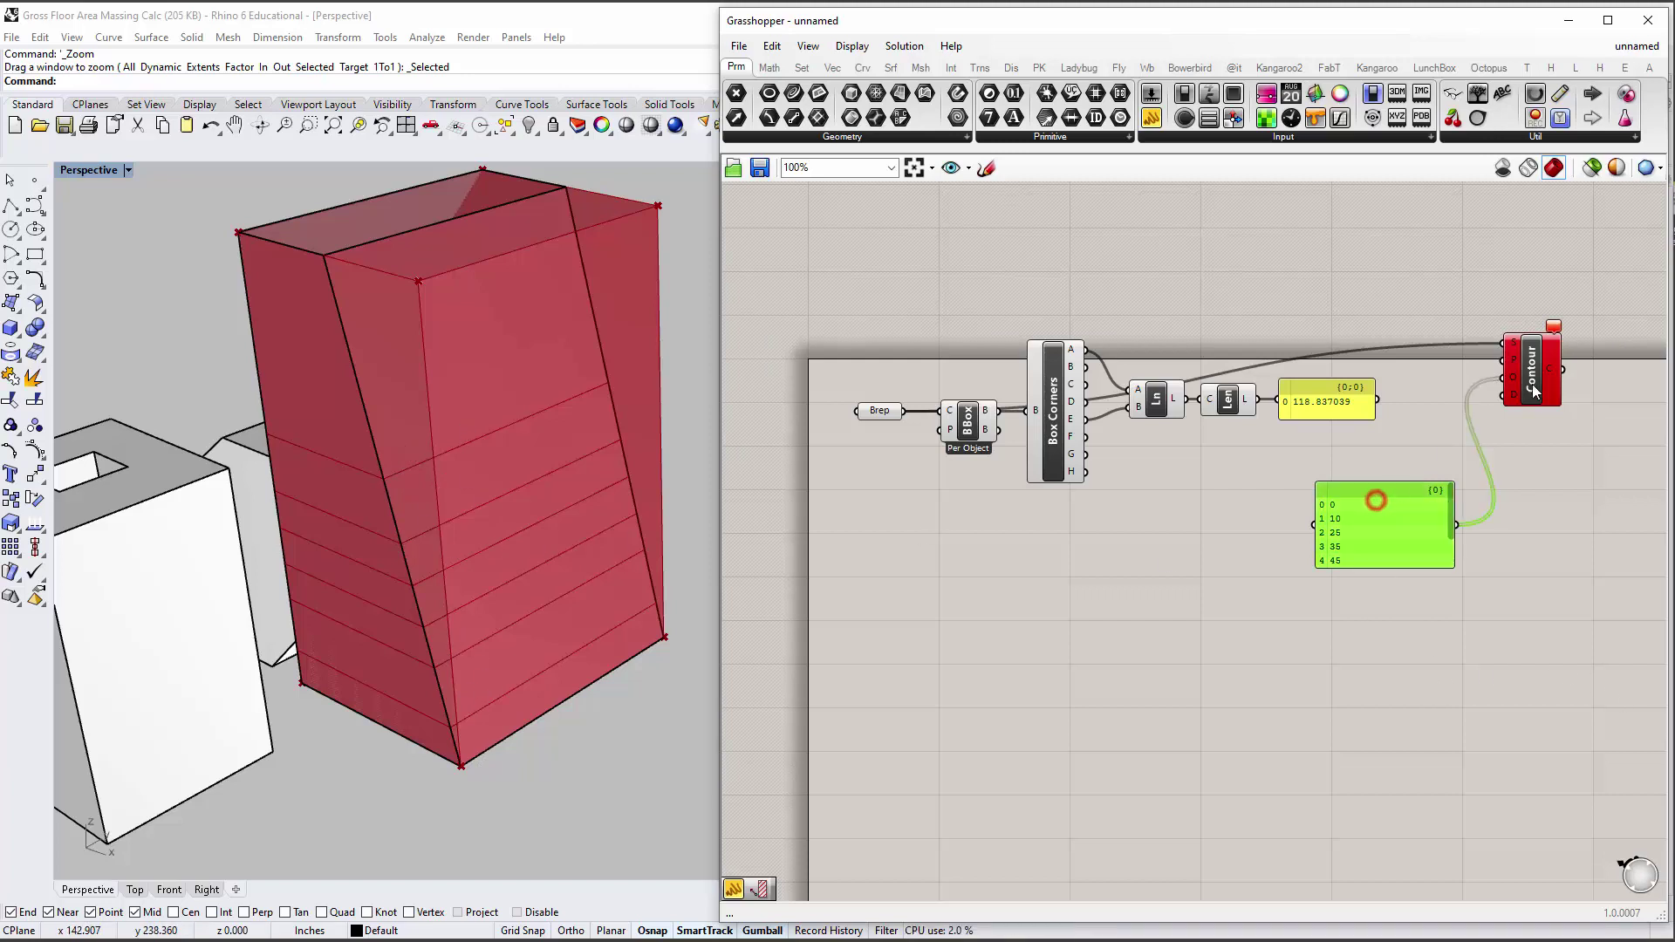
click(1559, 548)
click(1429, 546)
scroll(1406, 542, down, 3)
double_click(1391, 531)
click(1327, 560)
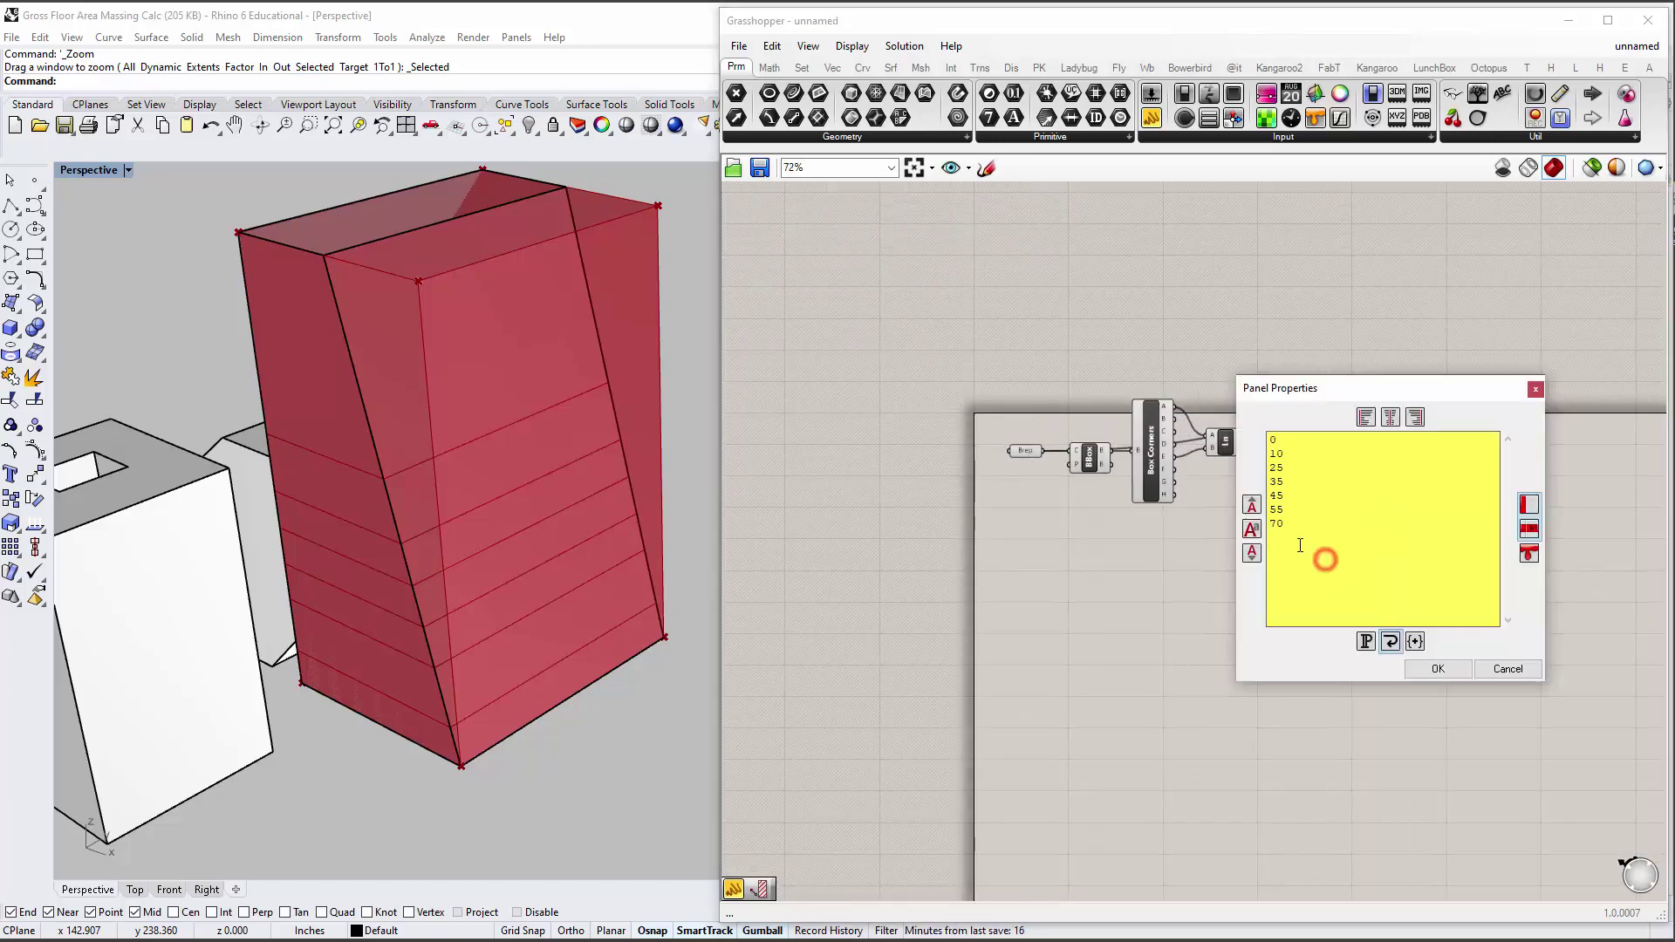
click(1299, 531)
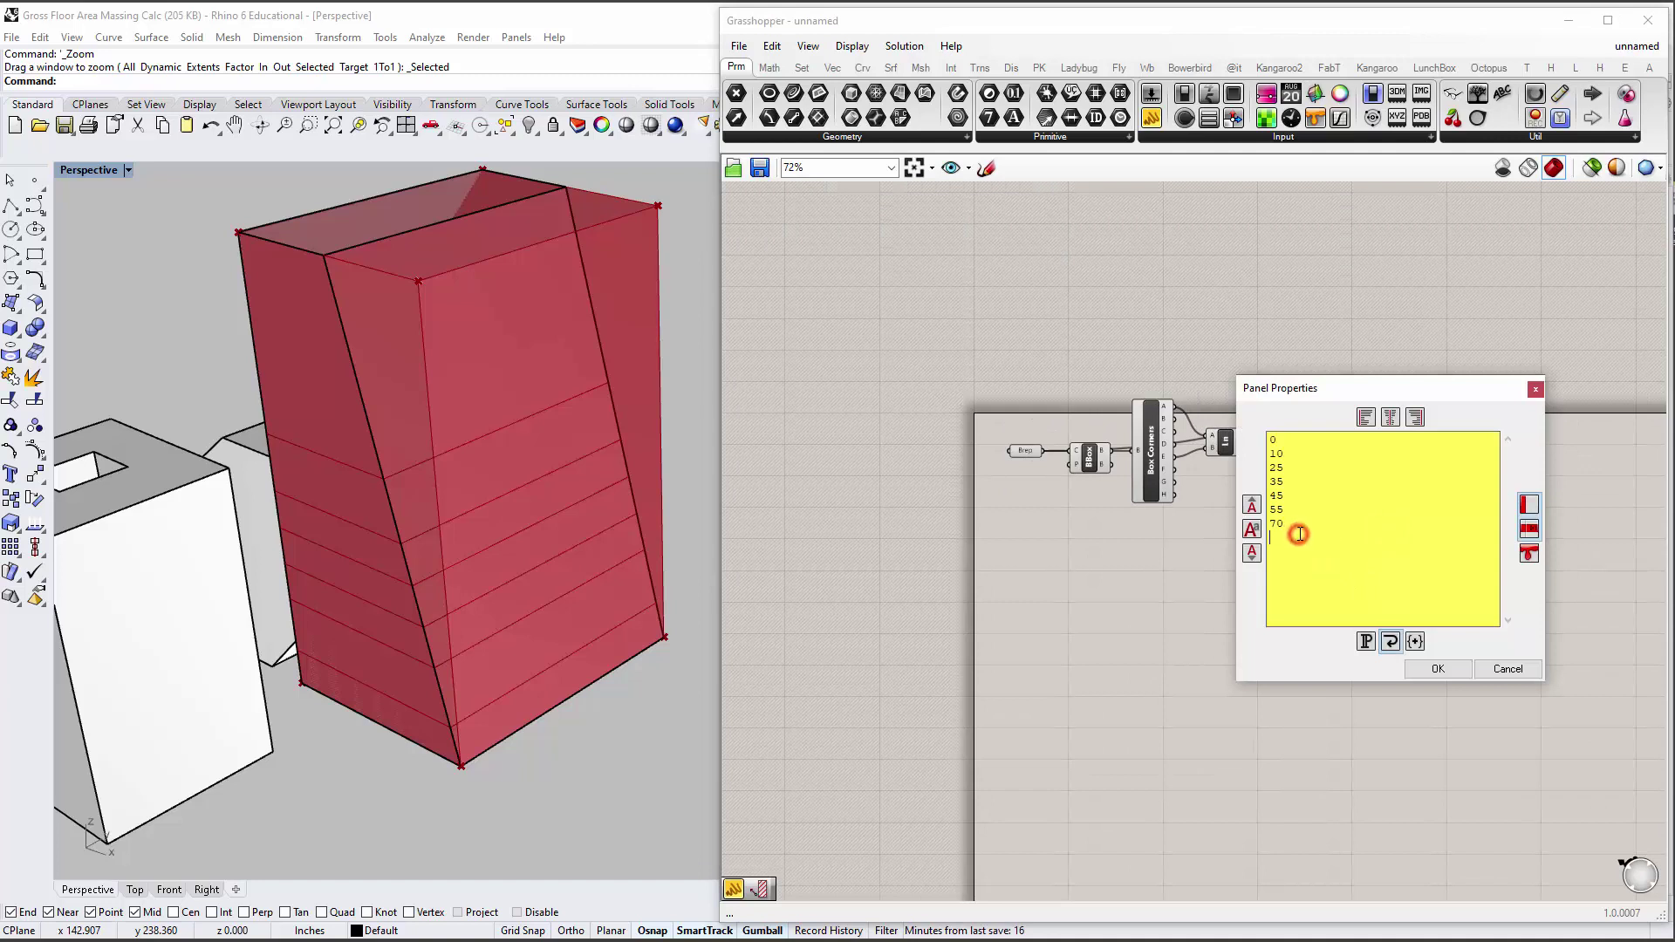
click(1431, 668)
Resize the offsets Panel taller and narrower so all seven values fit.
scroll(1435, 397, up, 3)
right_drag(1319, 406, 1281, 383)
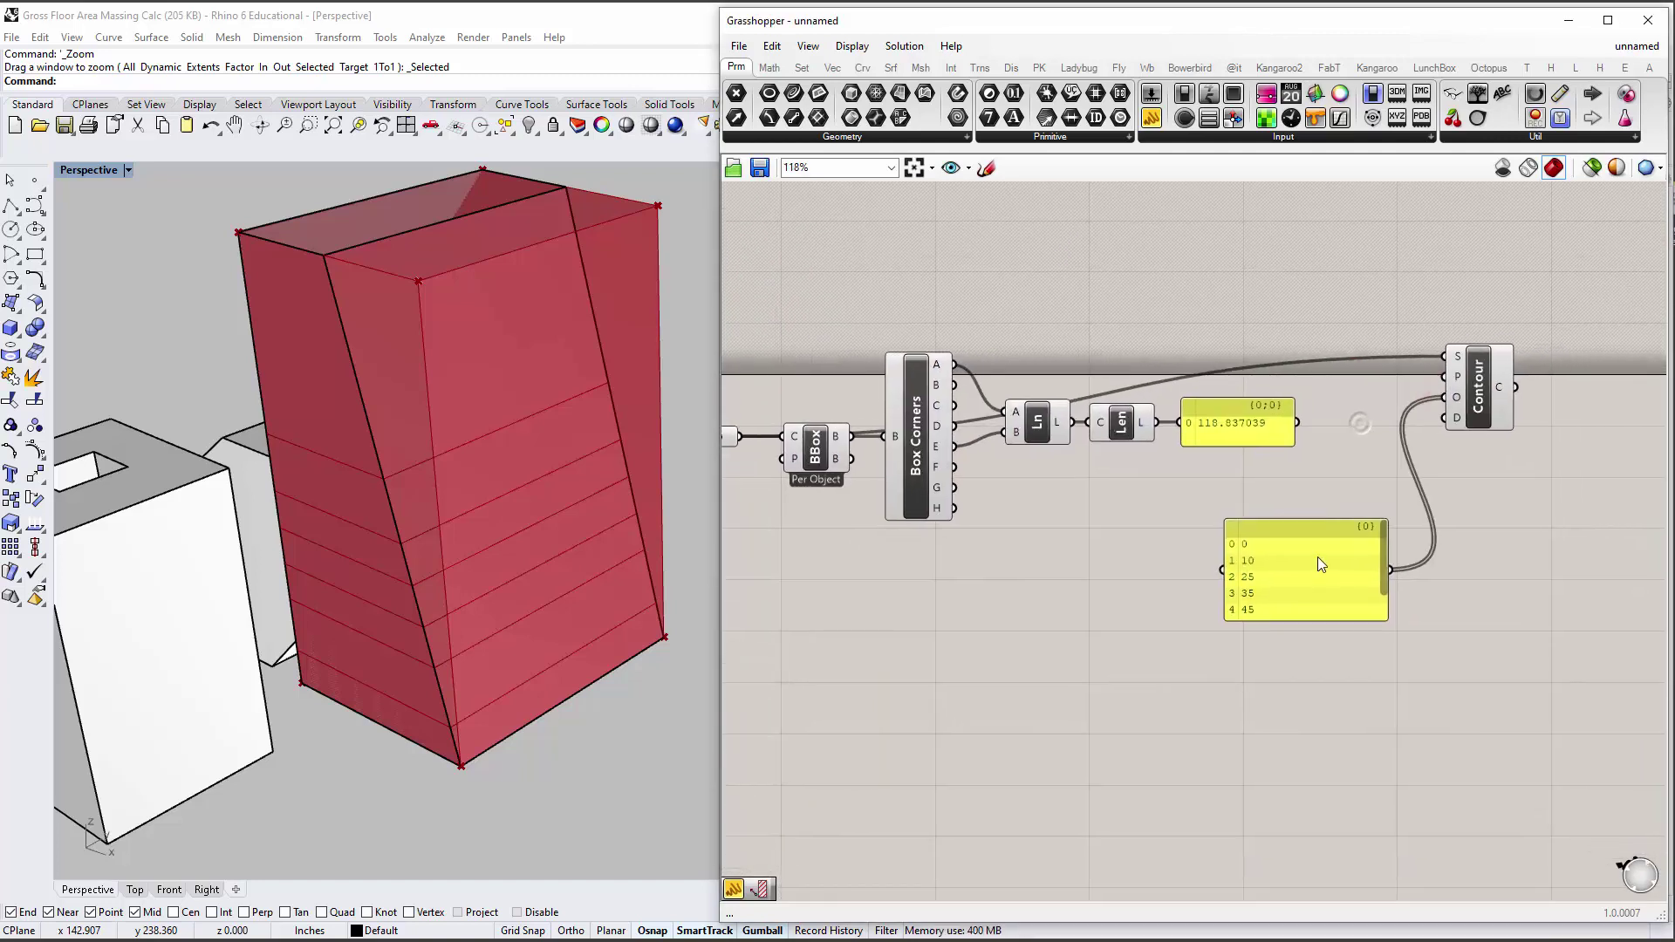
click(1317, 557)
drag(1309, 621, 1309, 668)
drag(1230, 607, 1271, 604)
Add an XY Plane component between the height Panel and the Contour (ex) component, making room for it.
mouse_move(1455, 404)
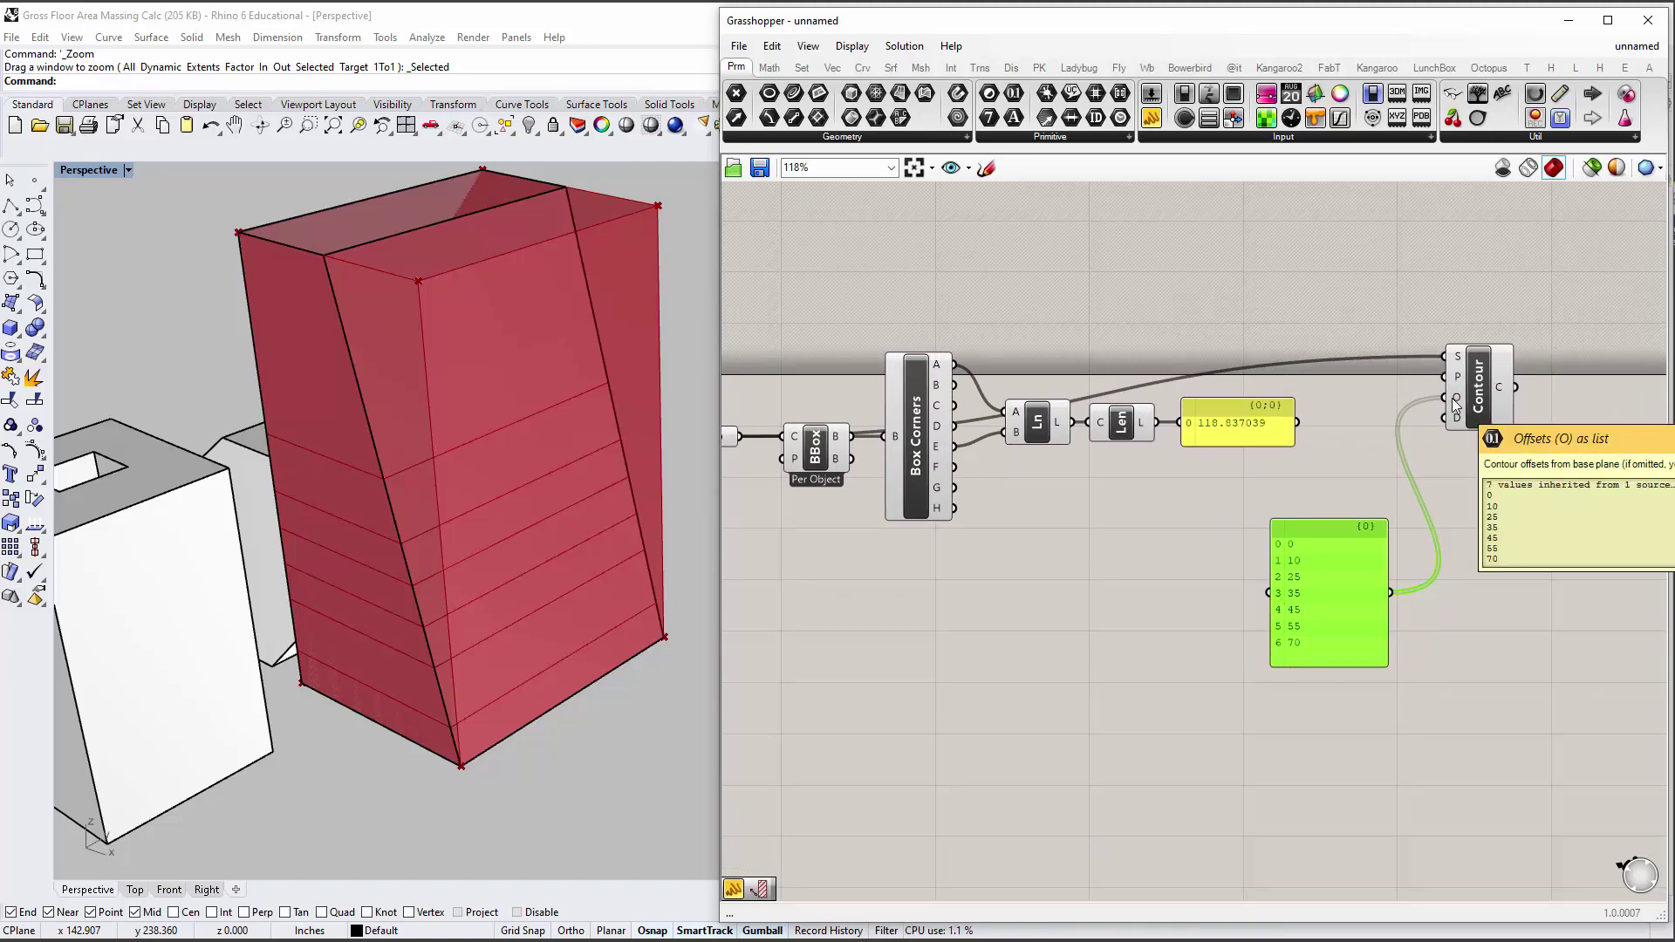
drag(1480, 403, 1503, 399)
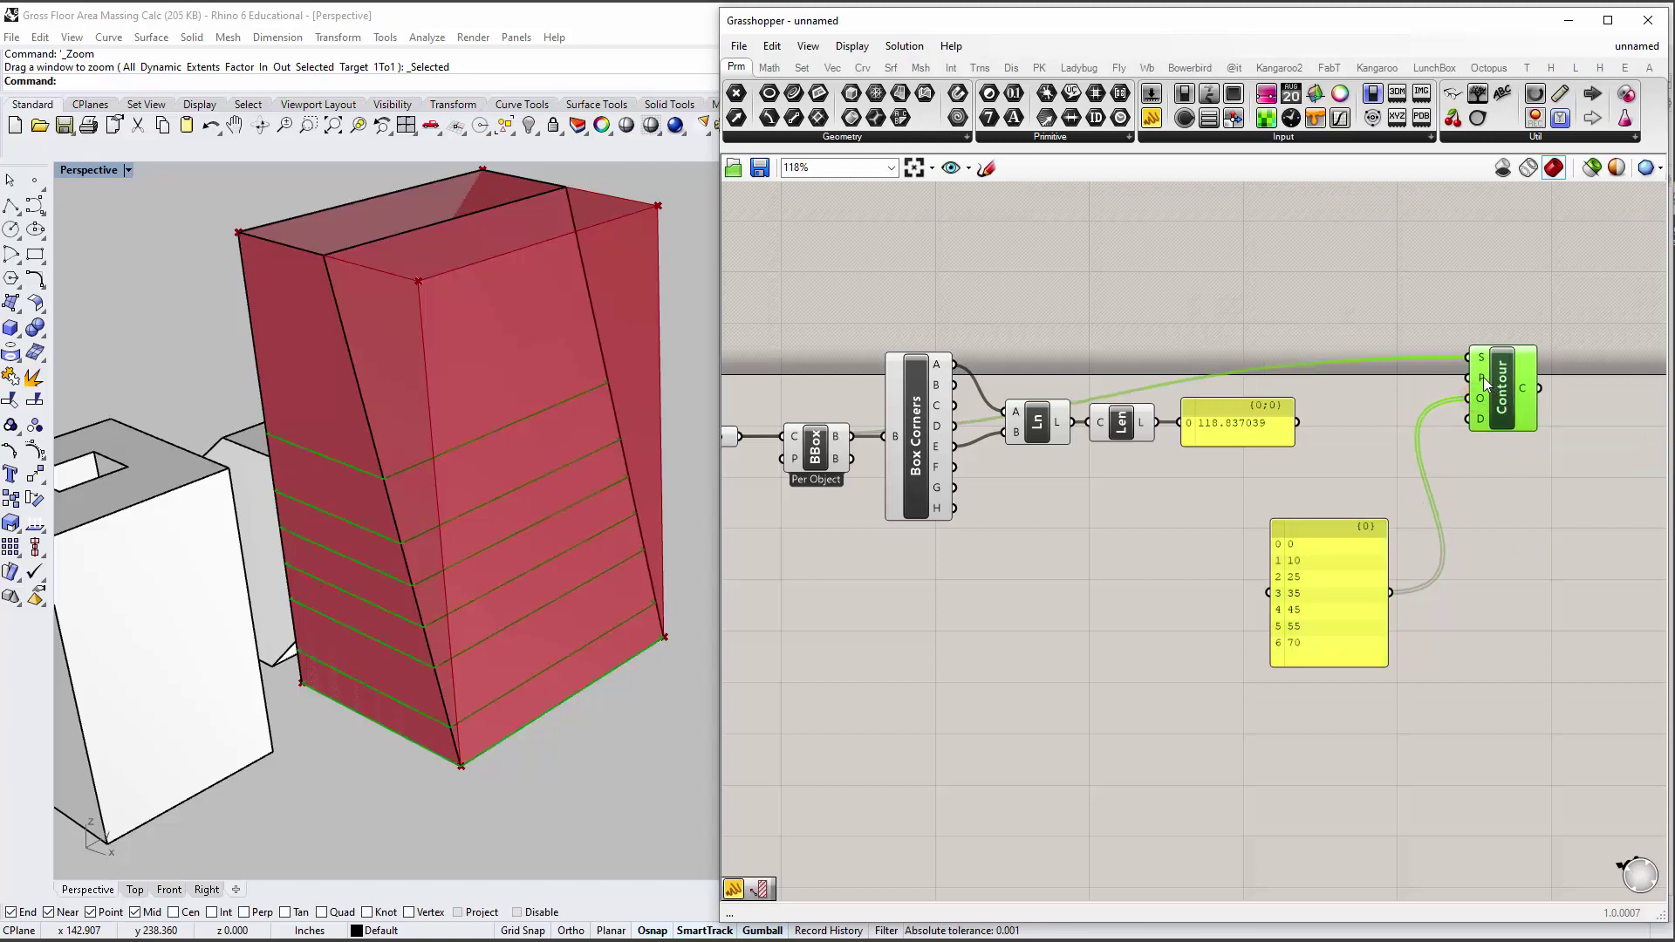
mouse_move(1483, 375)
click(1344, 330)
double_click(1343, 330)
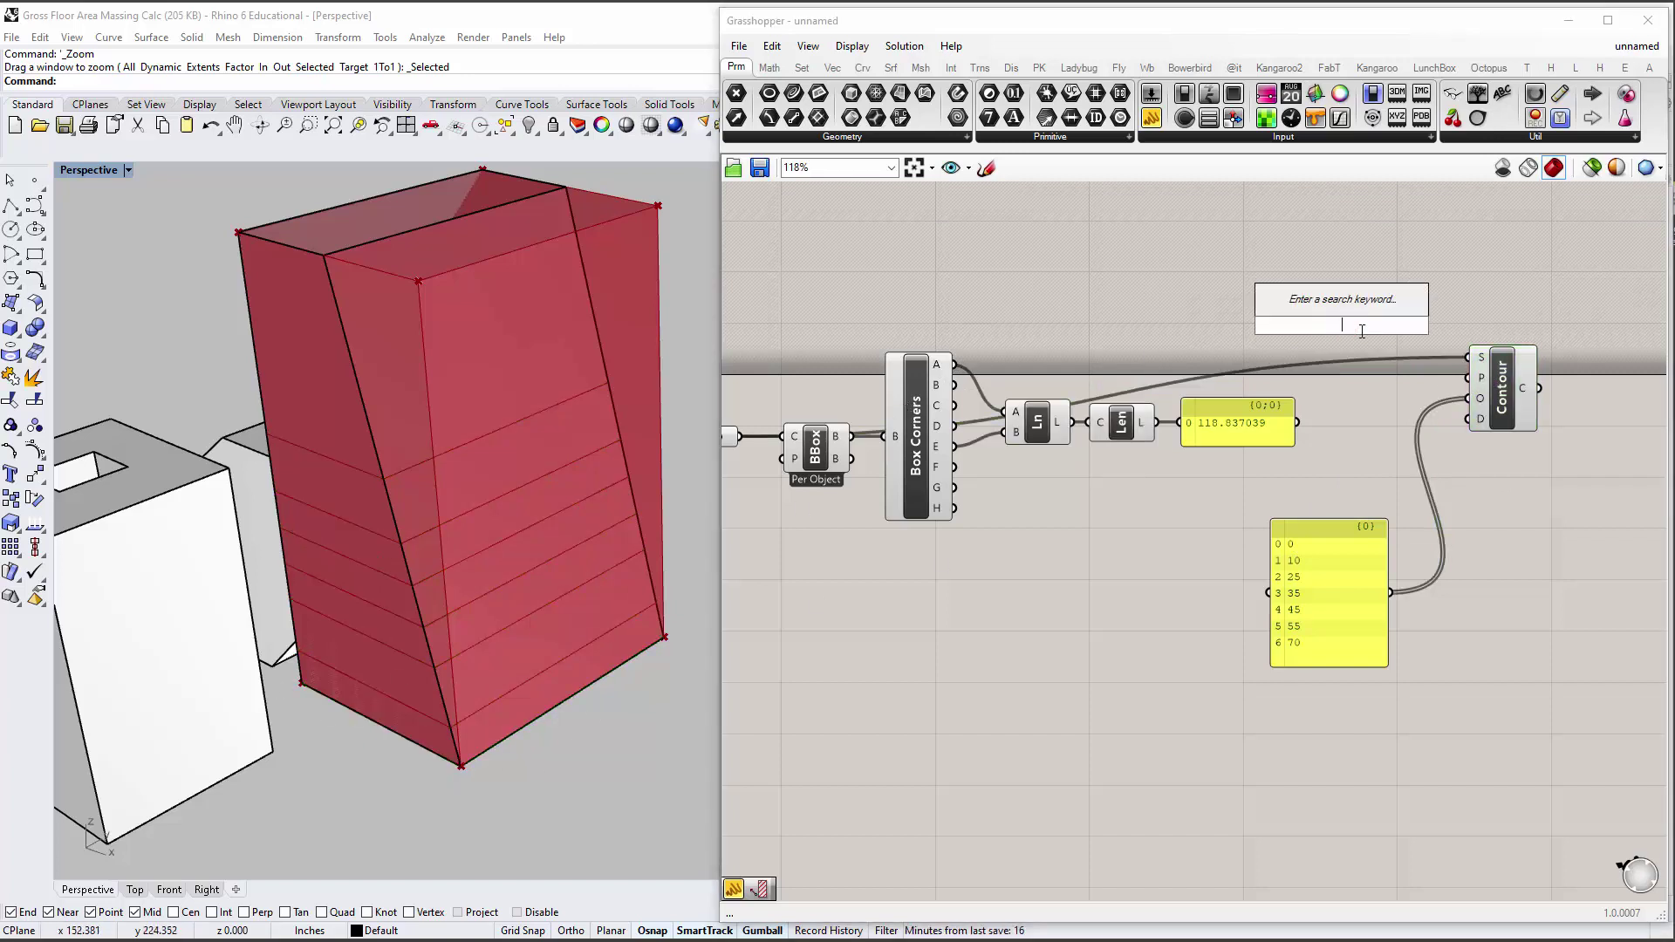
text(xy)
click(1363, 300)
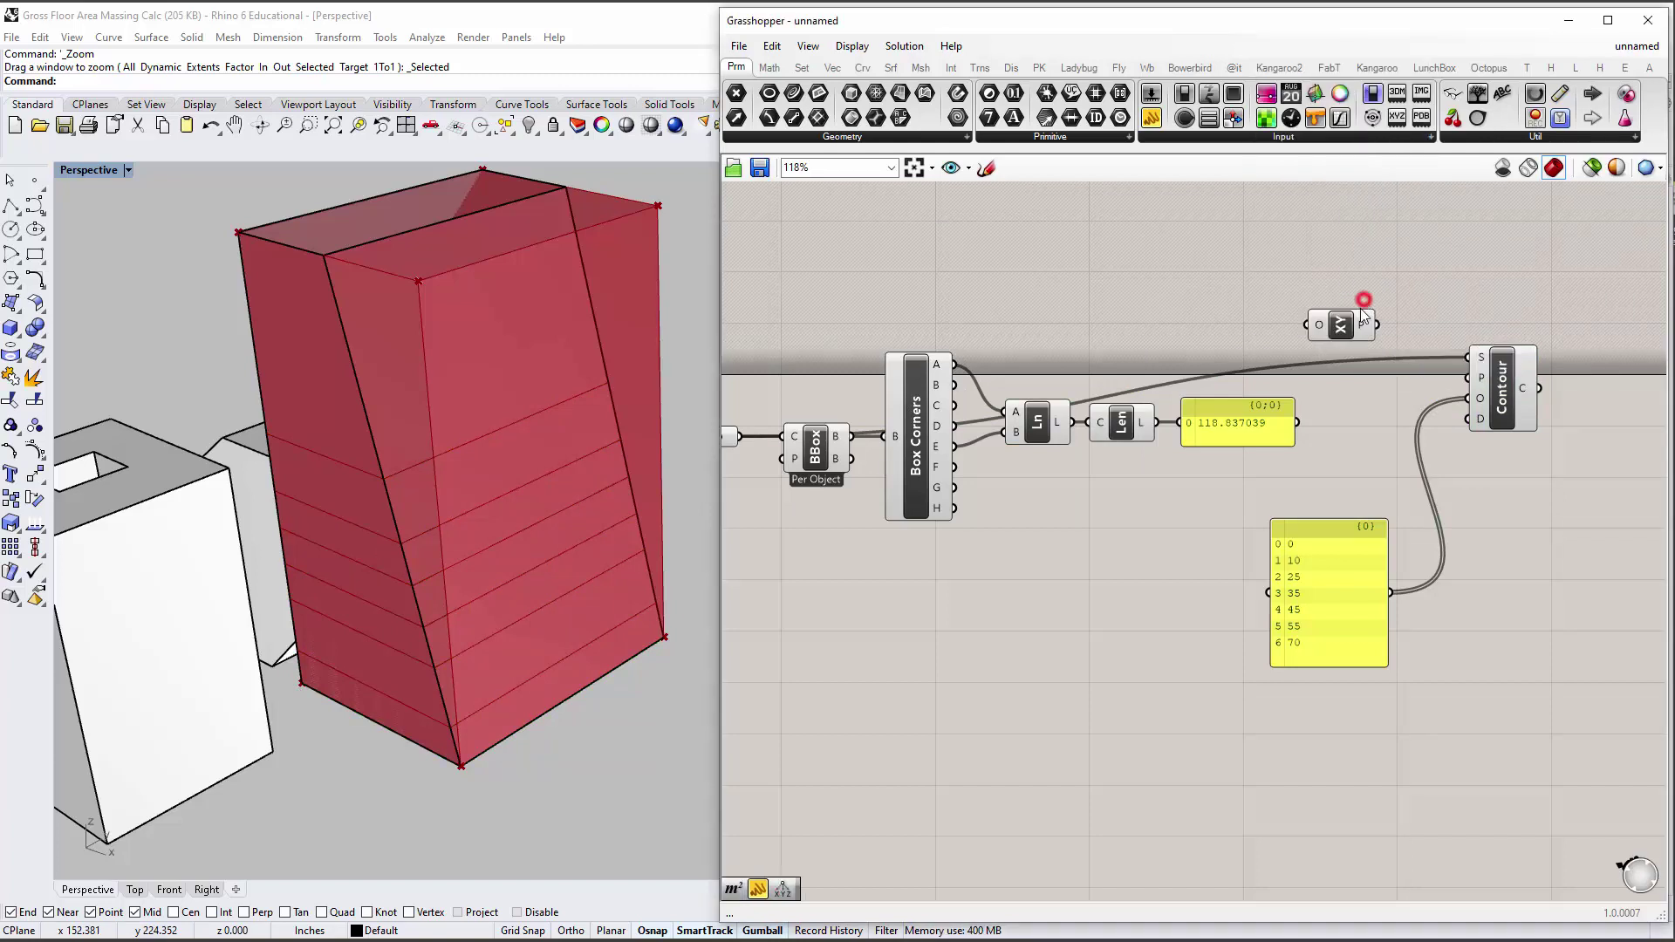
drag(1357, 323, 1374, 396)
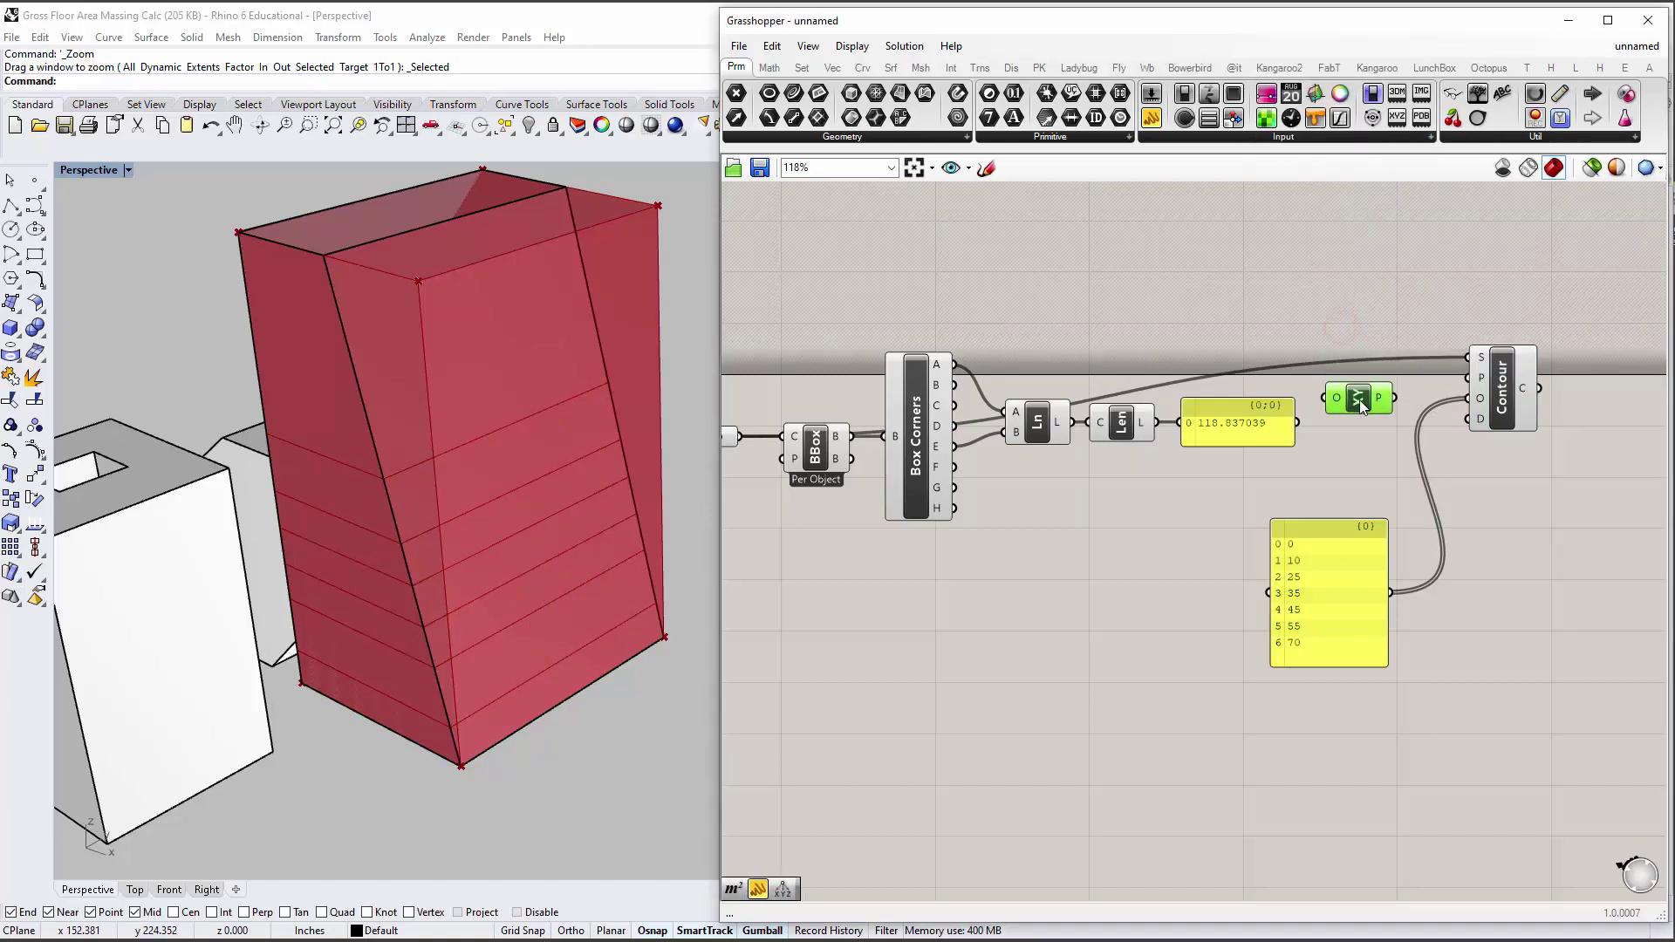
click(832, 68)
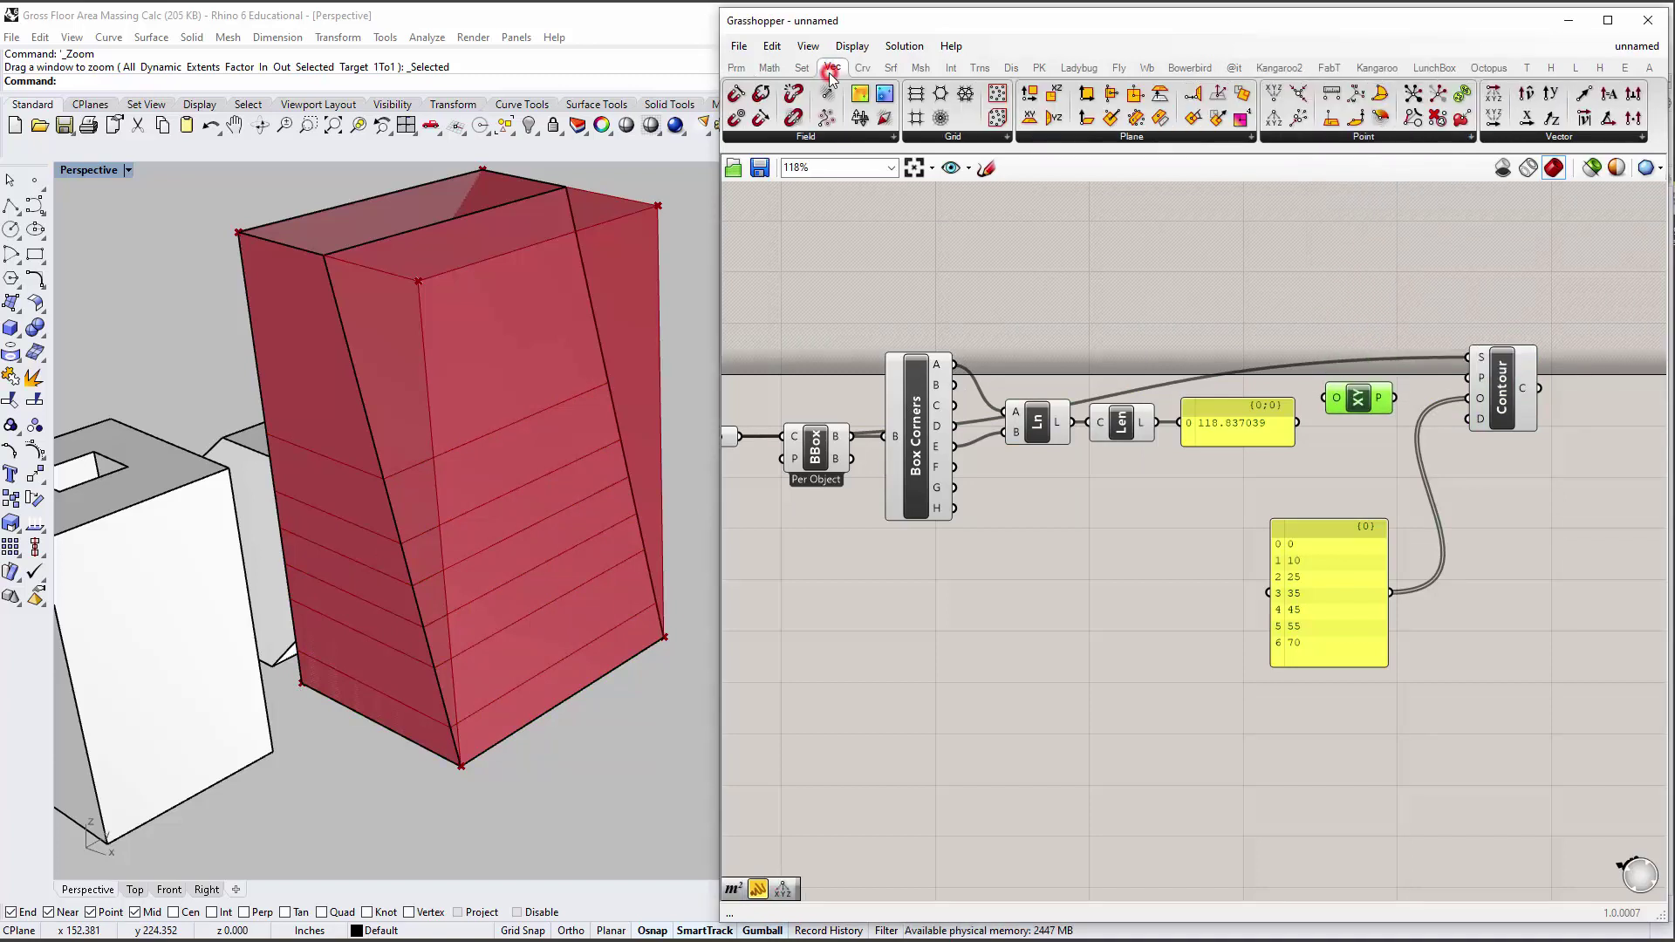
click(1553, 137)
click(1418, 138)
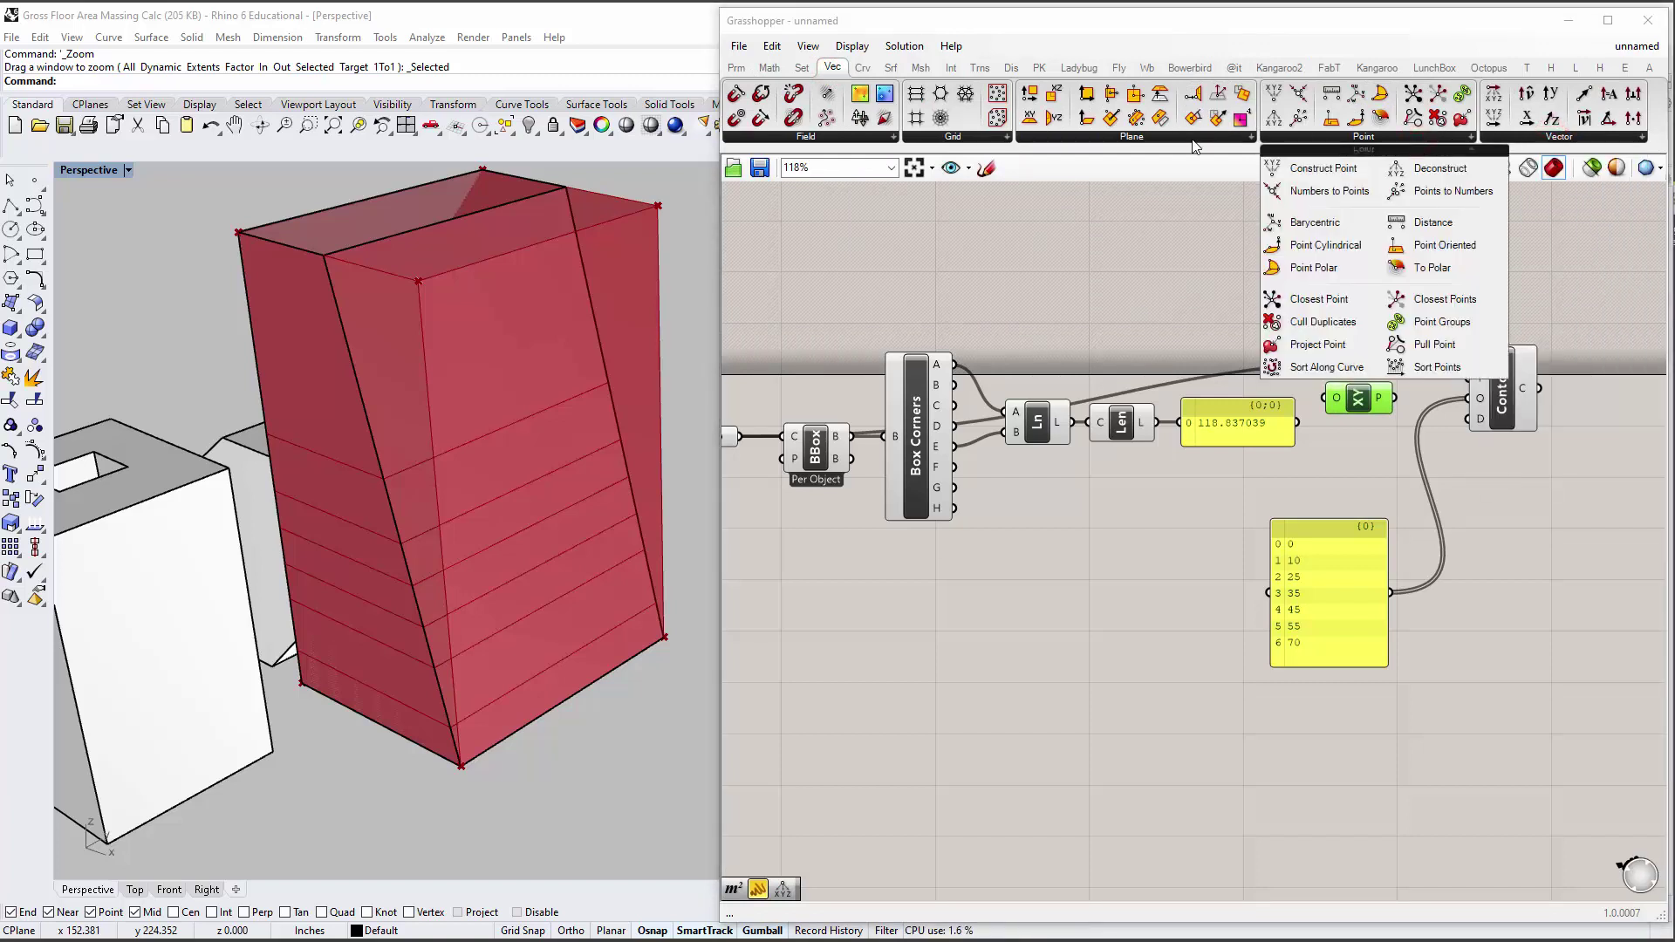
click(1197, 138)
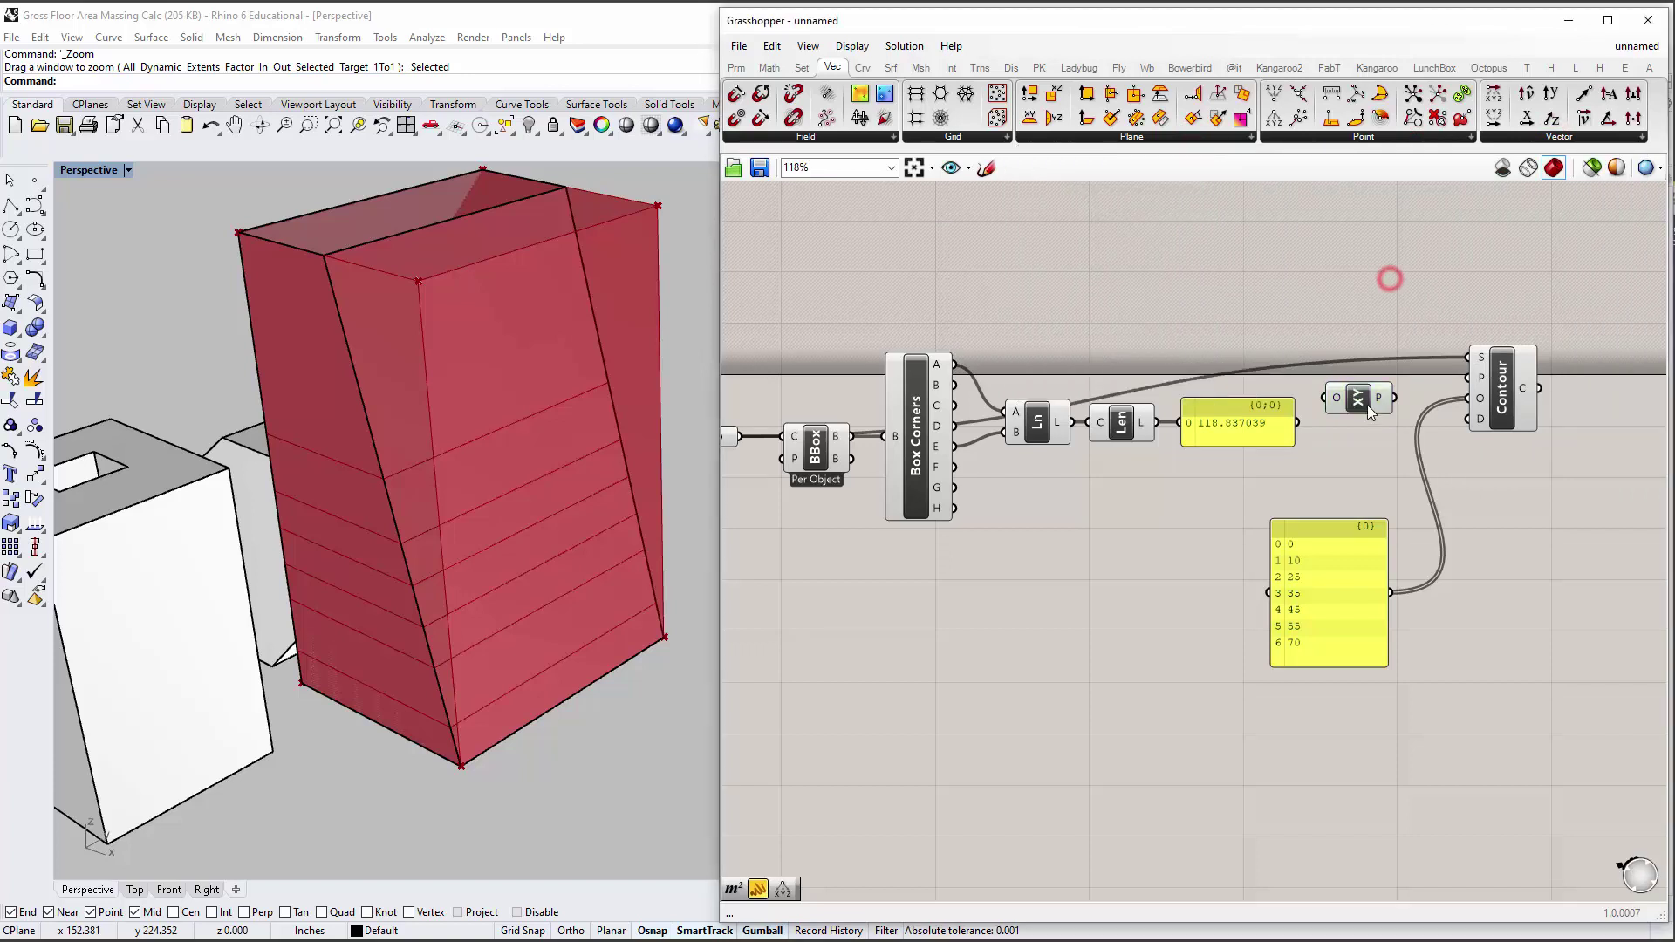
Wire the XY Plane's output into Contour's plane input, and Box Corners output A into the XY Plane's origin.
drag(1369, 405, 1469, 377)
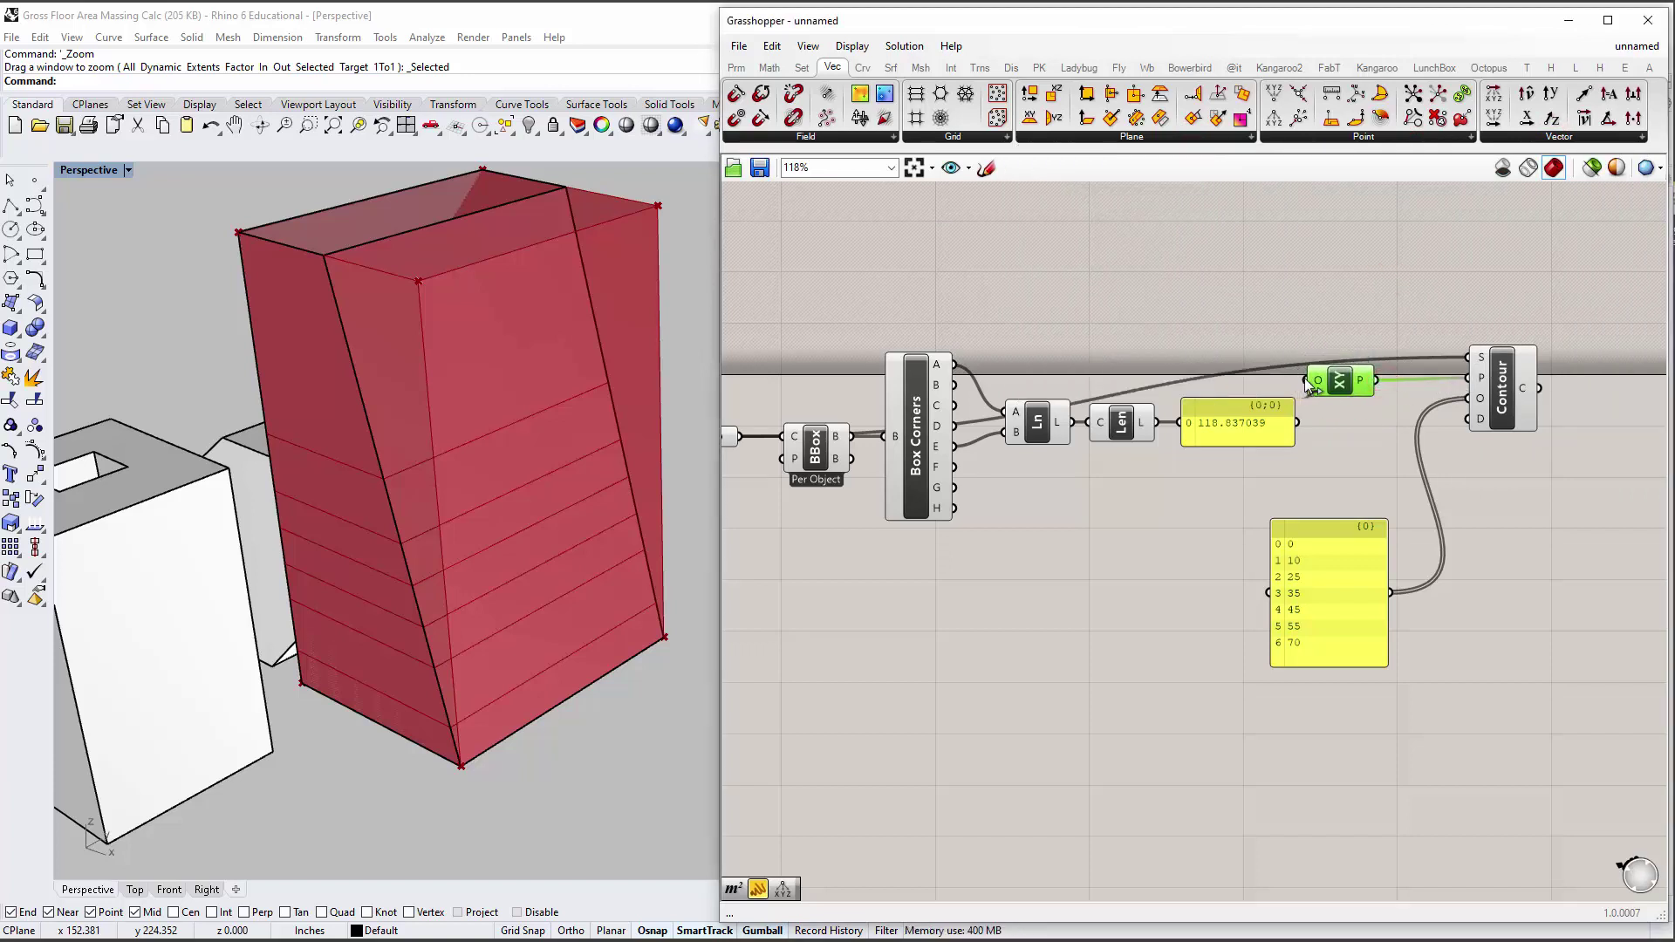
drag(1308, 382, 955, 364)
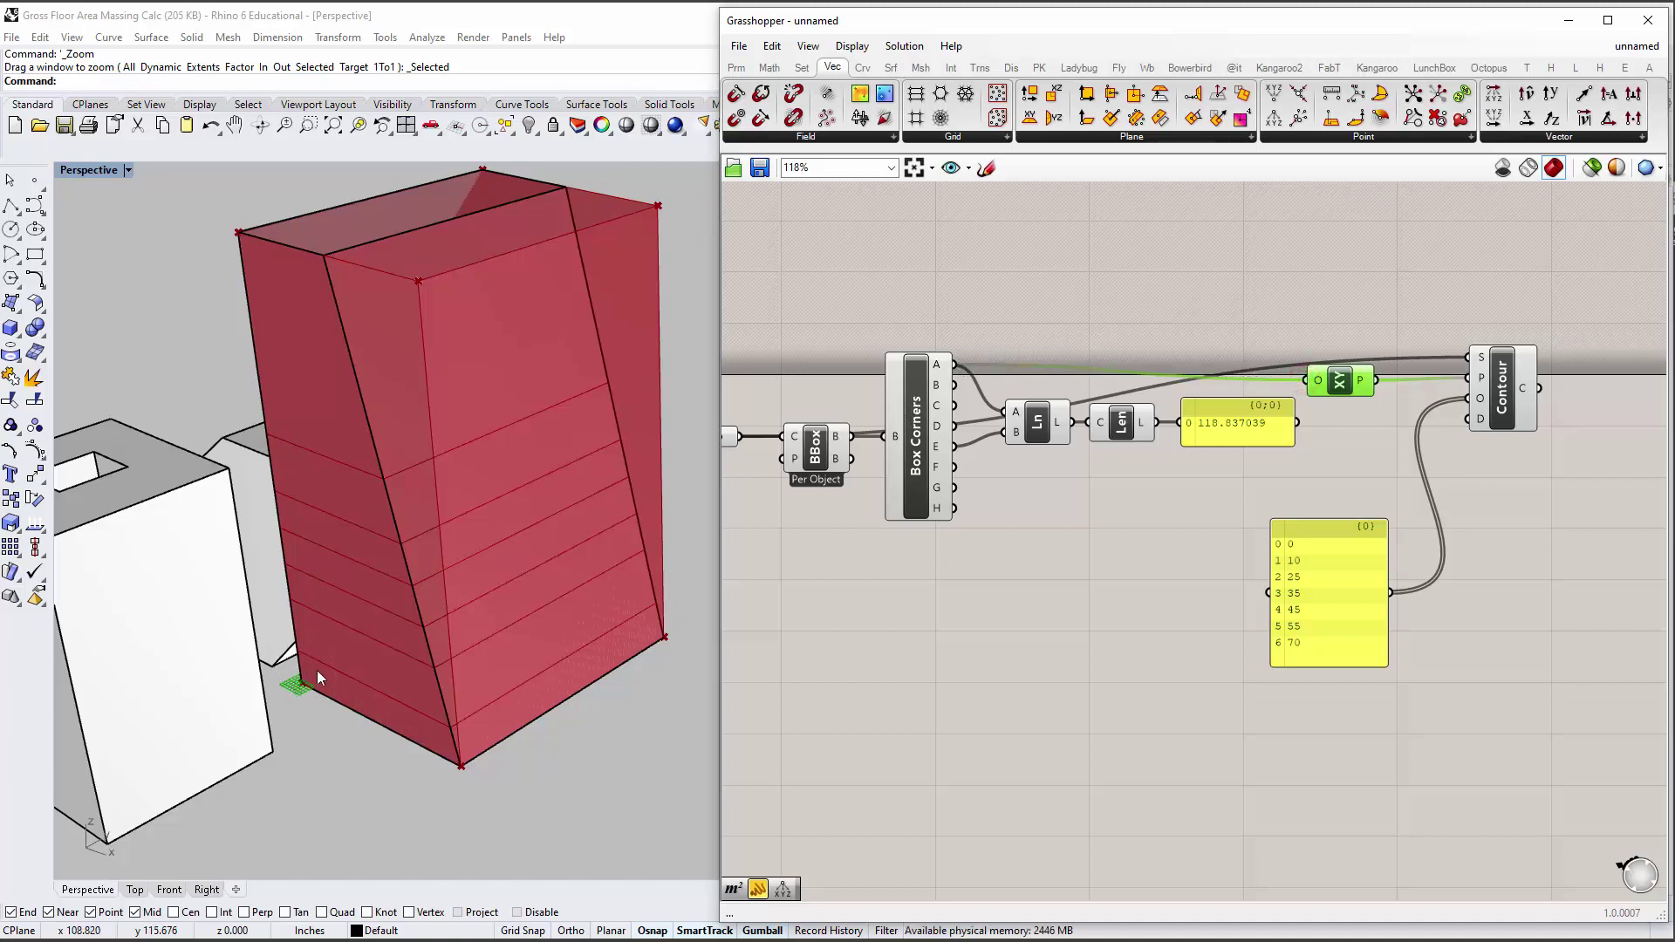
click(1170, 491)
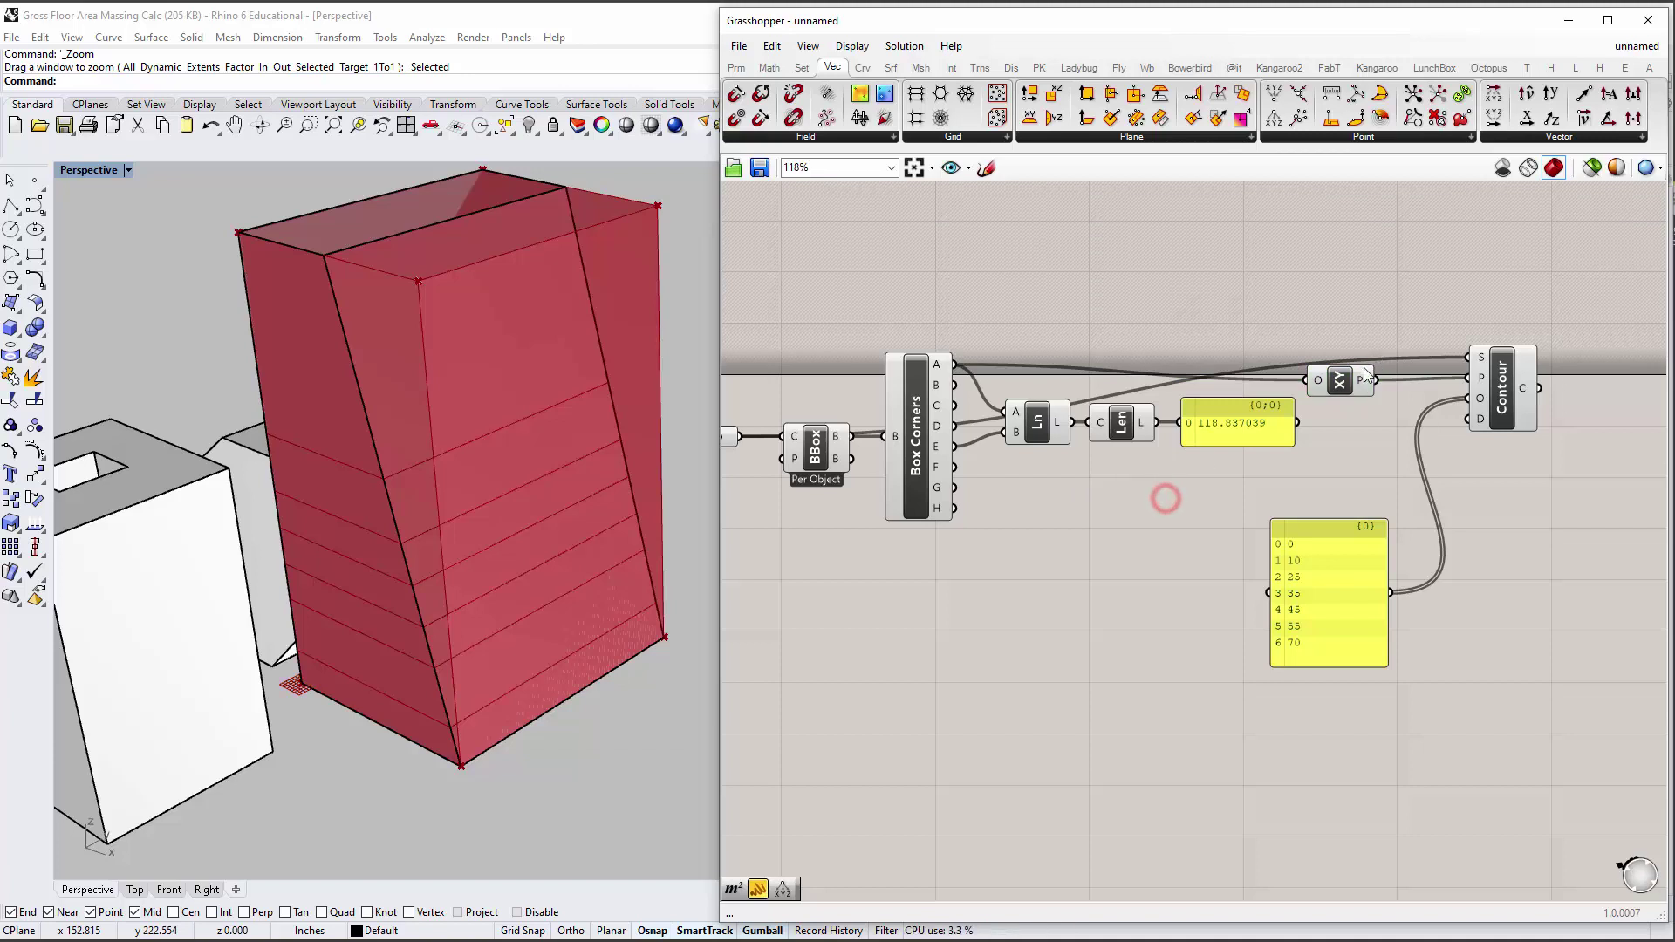
Reposition the XY Plane and Contour components slightly closer to the height Panel, keeping them side by side.
mouse_move(1360, 372)
mouse_down()
mouse_move(1363, 330)
mouse_move(1335, 338)
mouse_move(1362, 380)
mouse_move(1388, 376)
mouse_up()
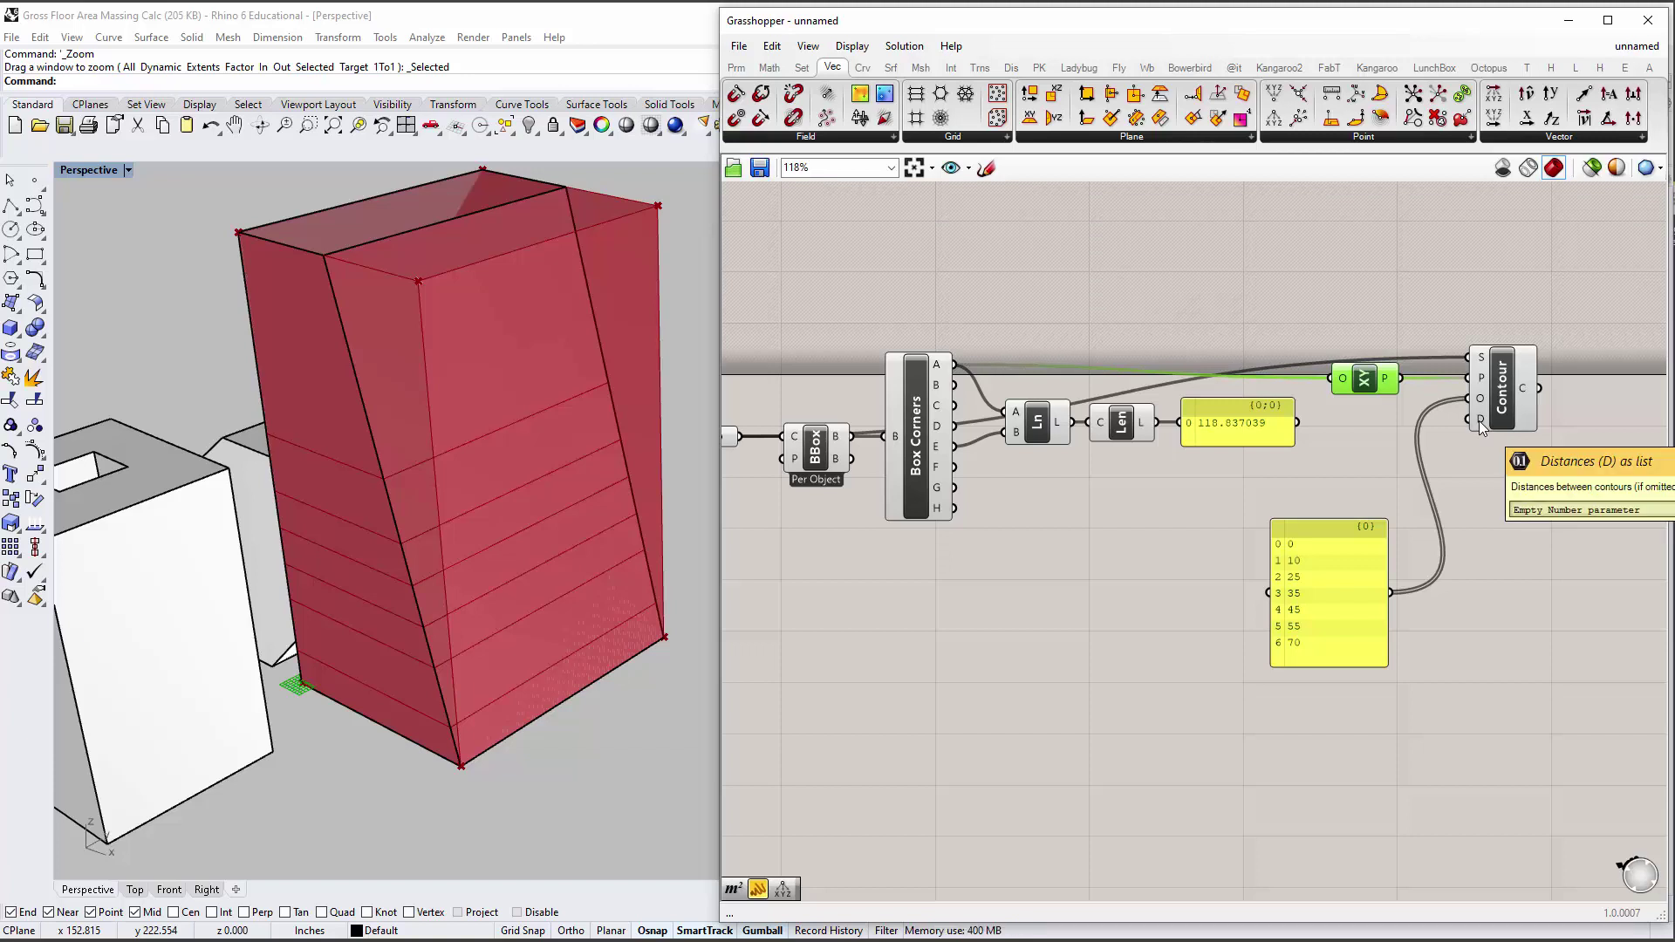
drag(1479, 420, 1241, 295)
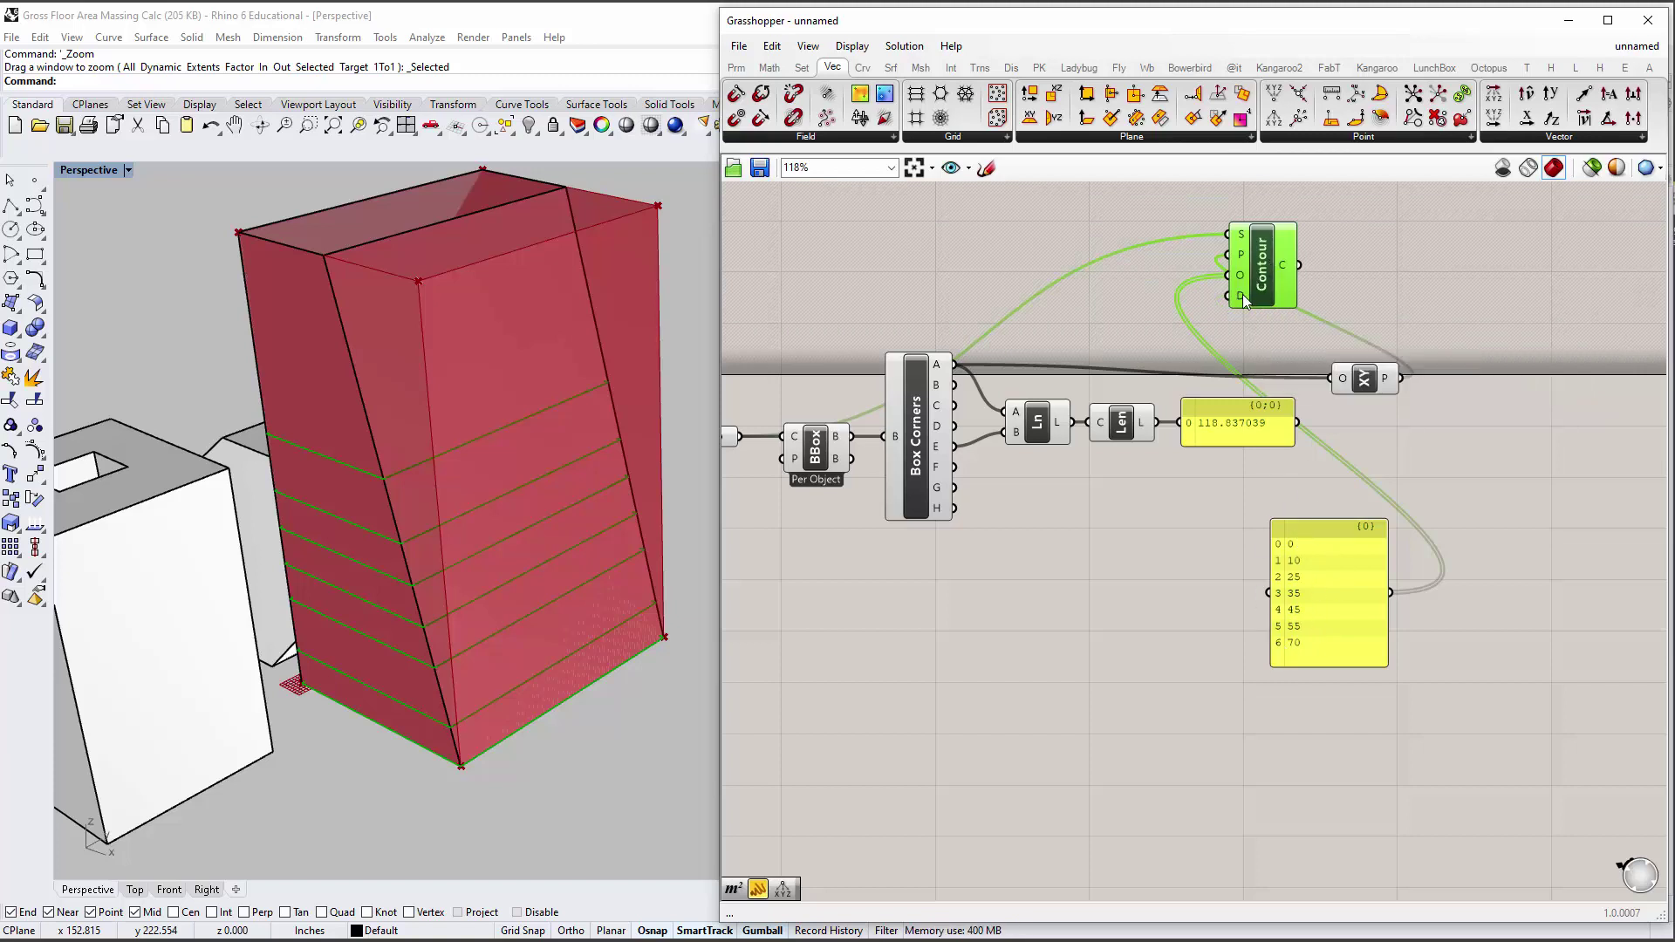
drag(1243, 291, 1477, 403)
drag(1357, 377, 1342, 365)
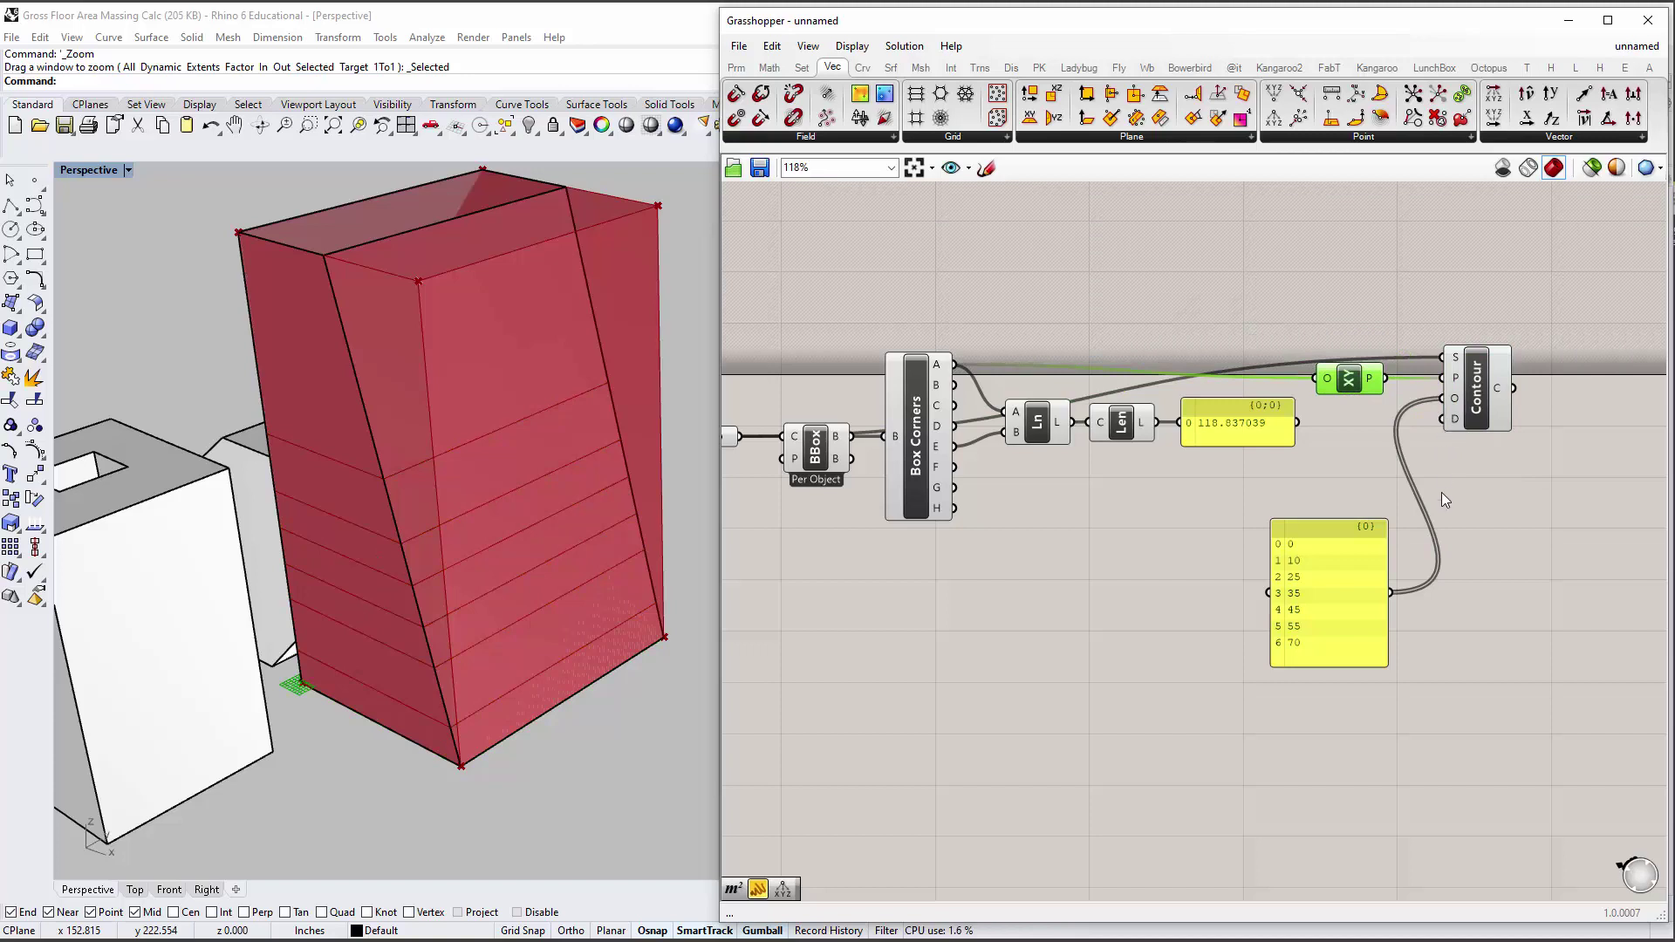
Add an integer Number Slider ranging from 0 to 20 below the Brep and BBox components and set it to 10.
right_drag(1356, 591, 1231, 553)
click(1230, 552)
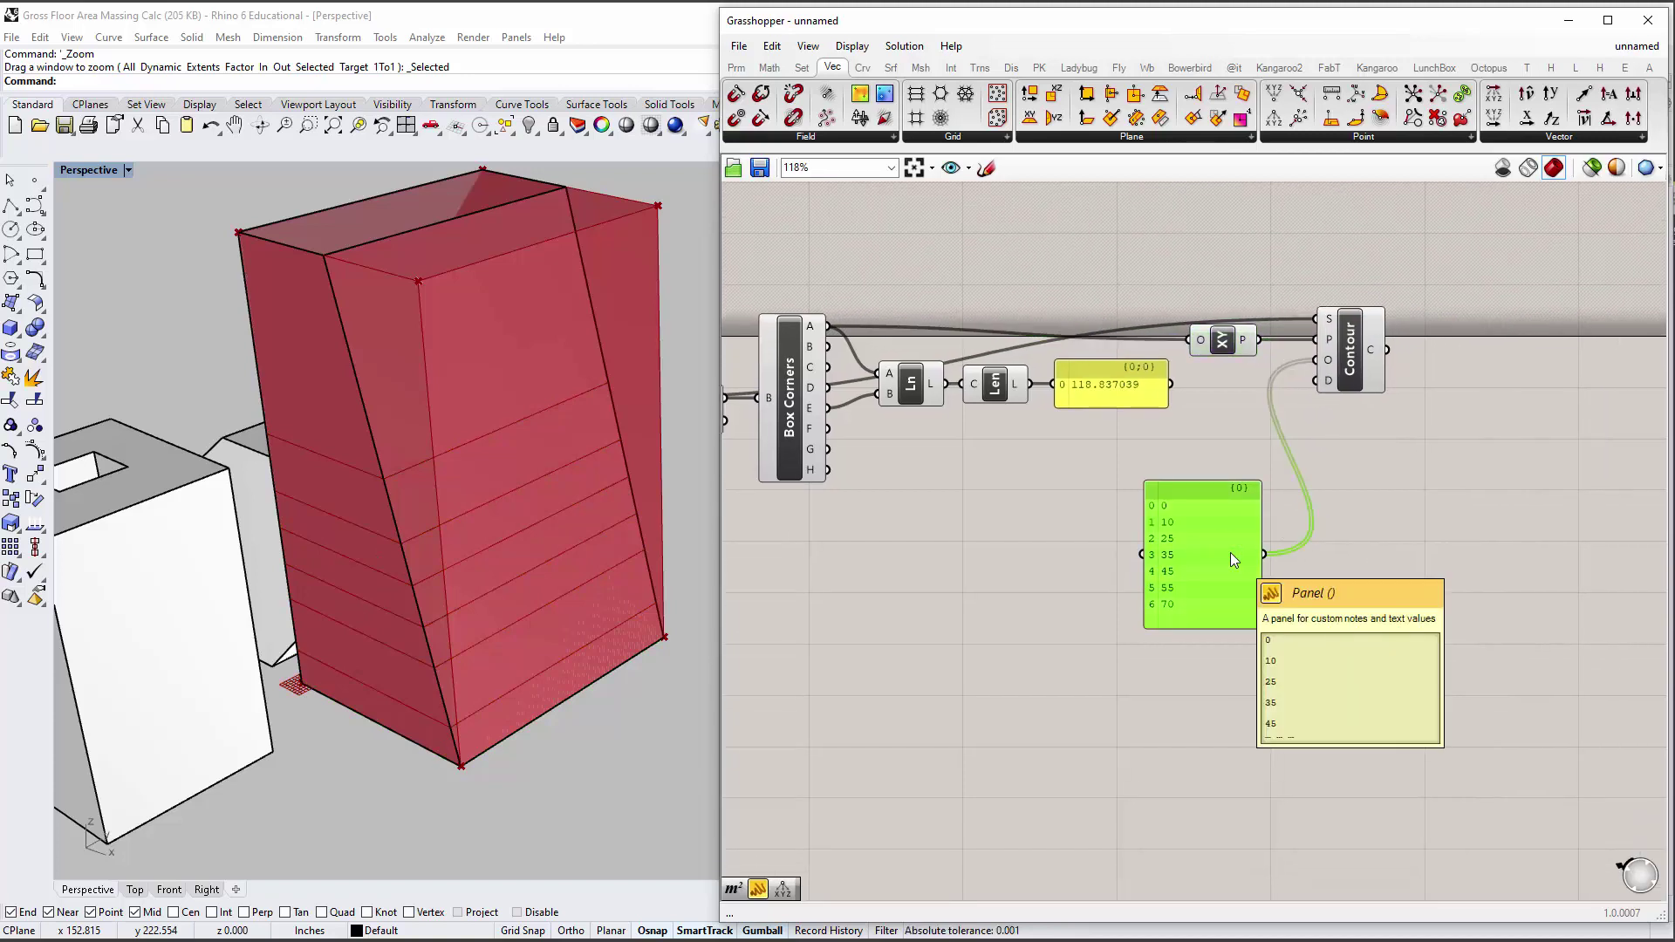
scroll(1230, 552, down, 2)
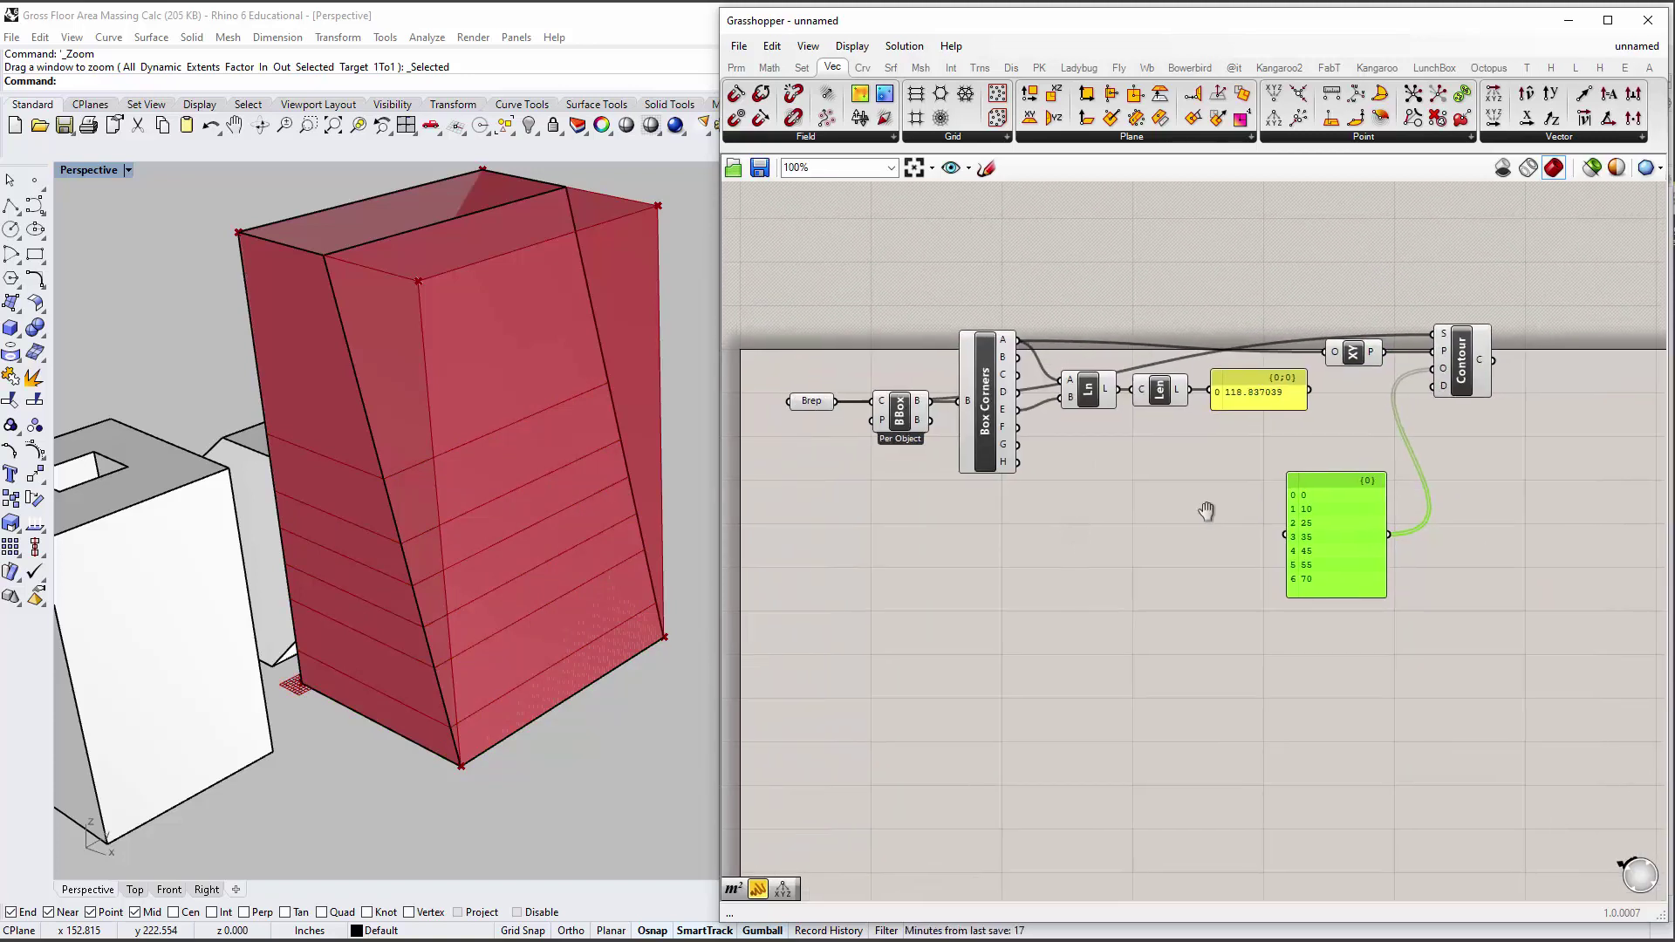
double_click(887, 576)
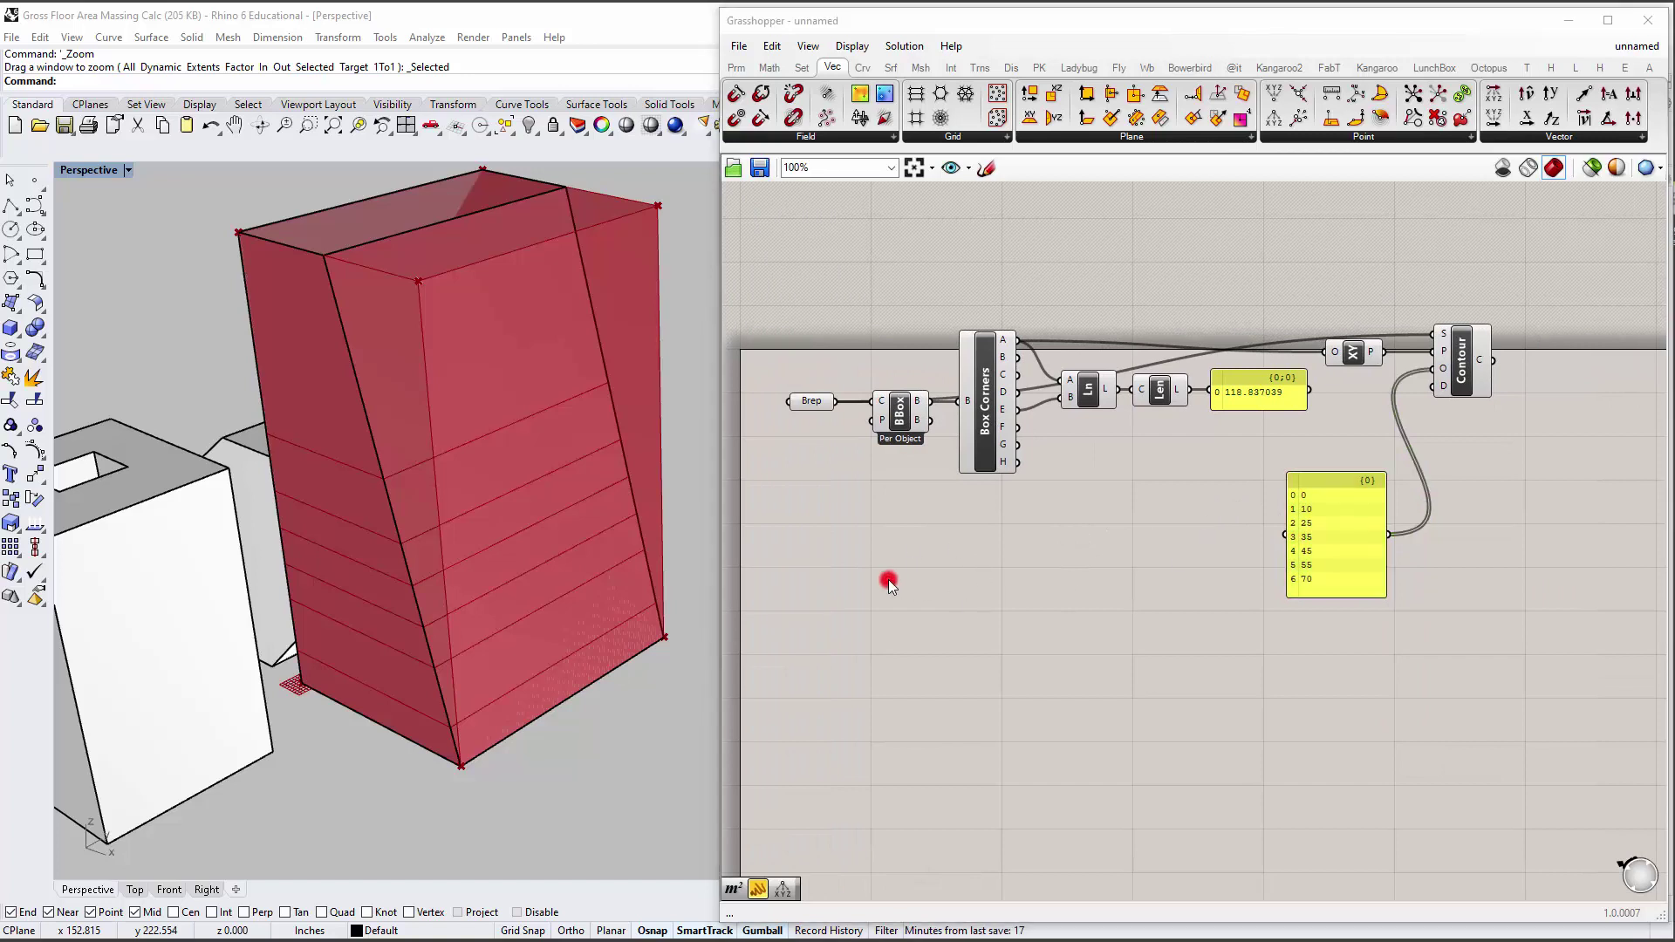
text(0<)
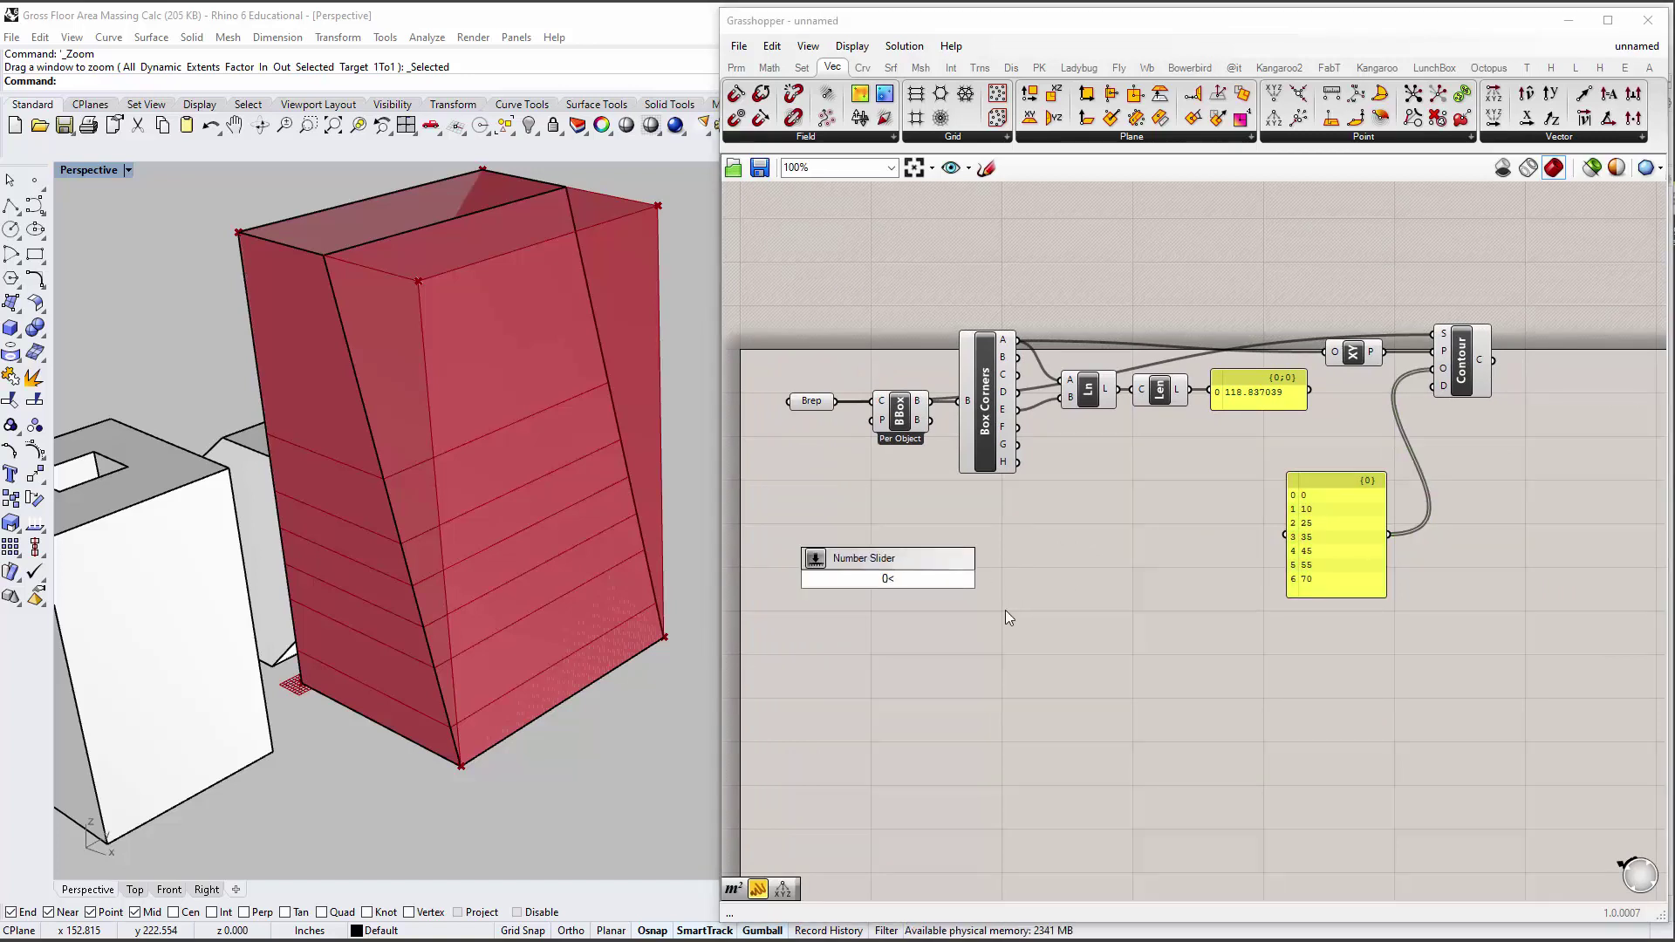
text(100)
key(Return)
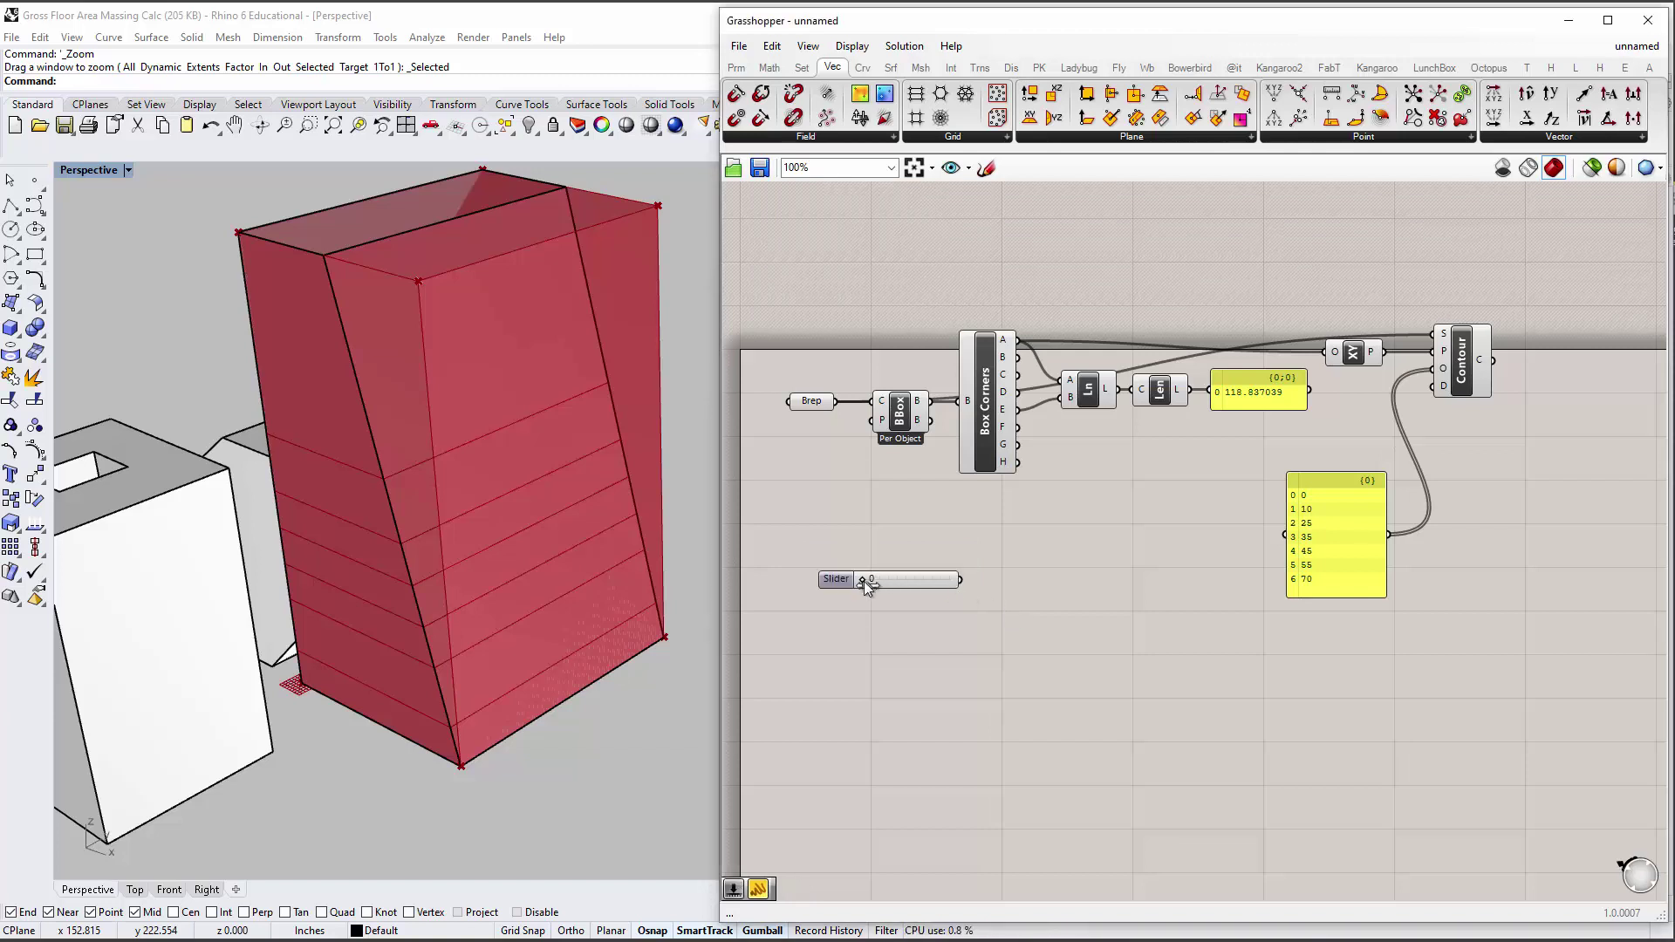
drag(864, 581, 904, 589)
drag(909, 588, 881, 562)
Rename the height Panel as "Overall Height".
click(1239, 393)
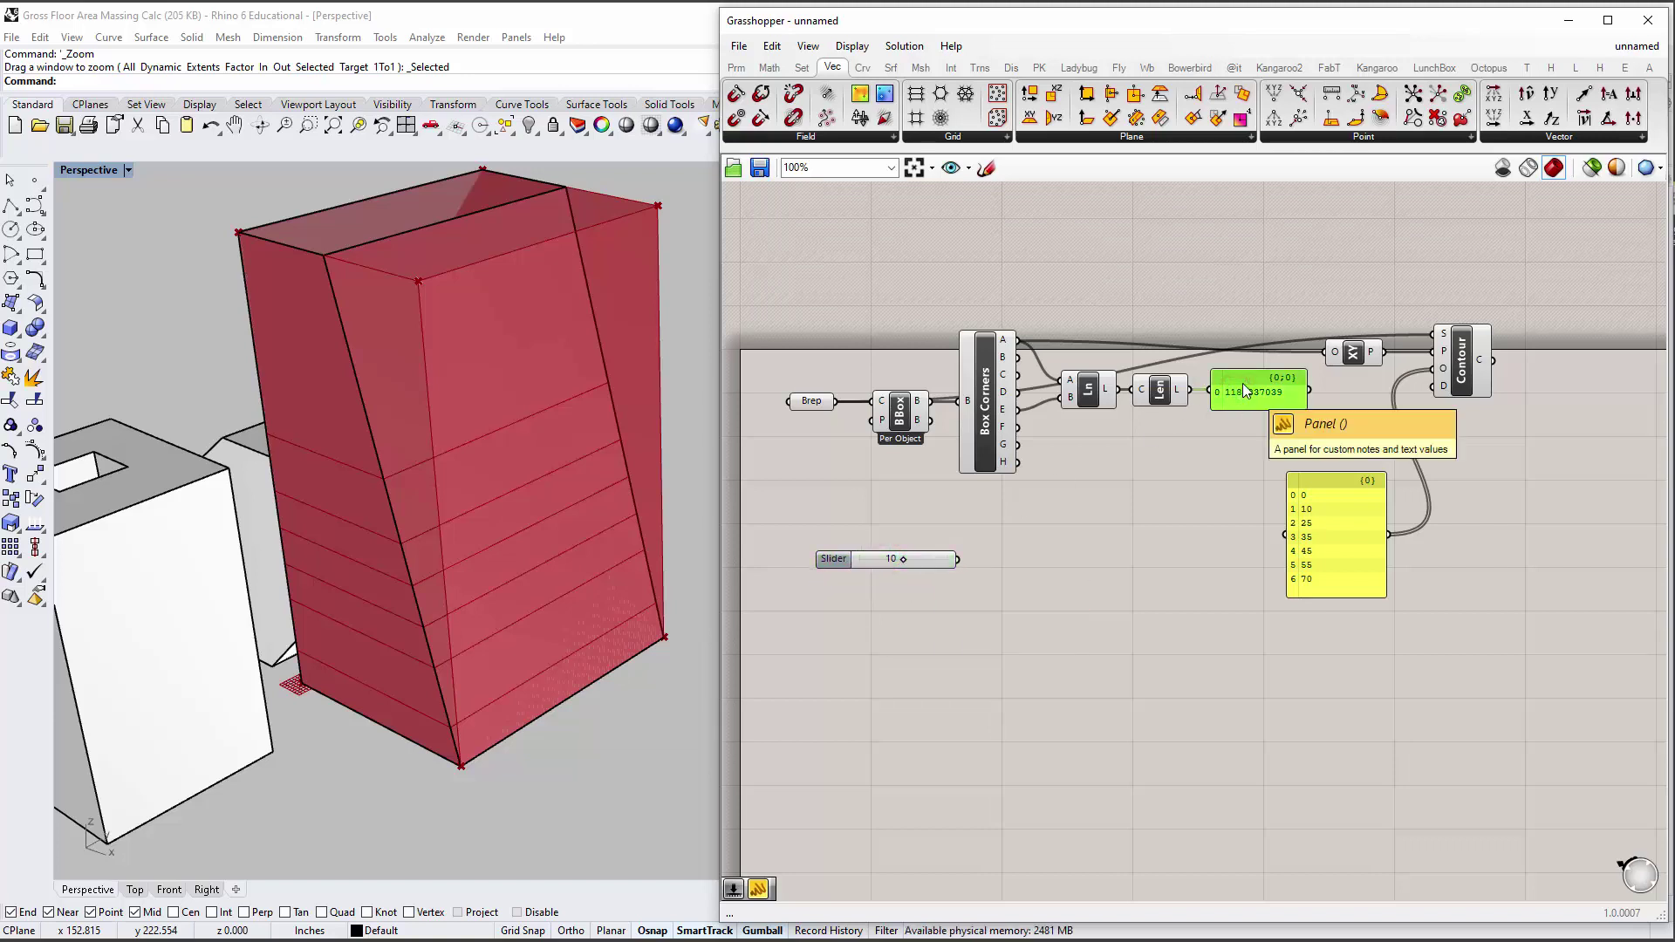
right_click(1248, 384)
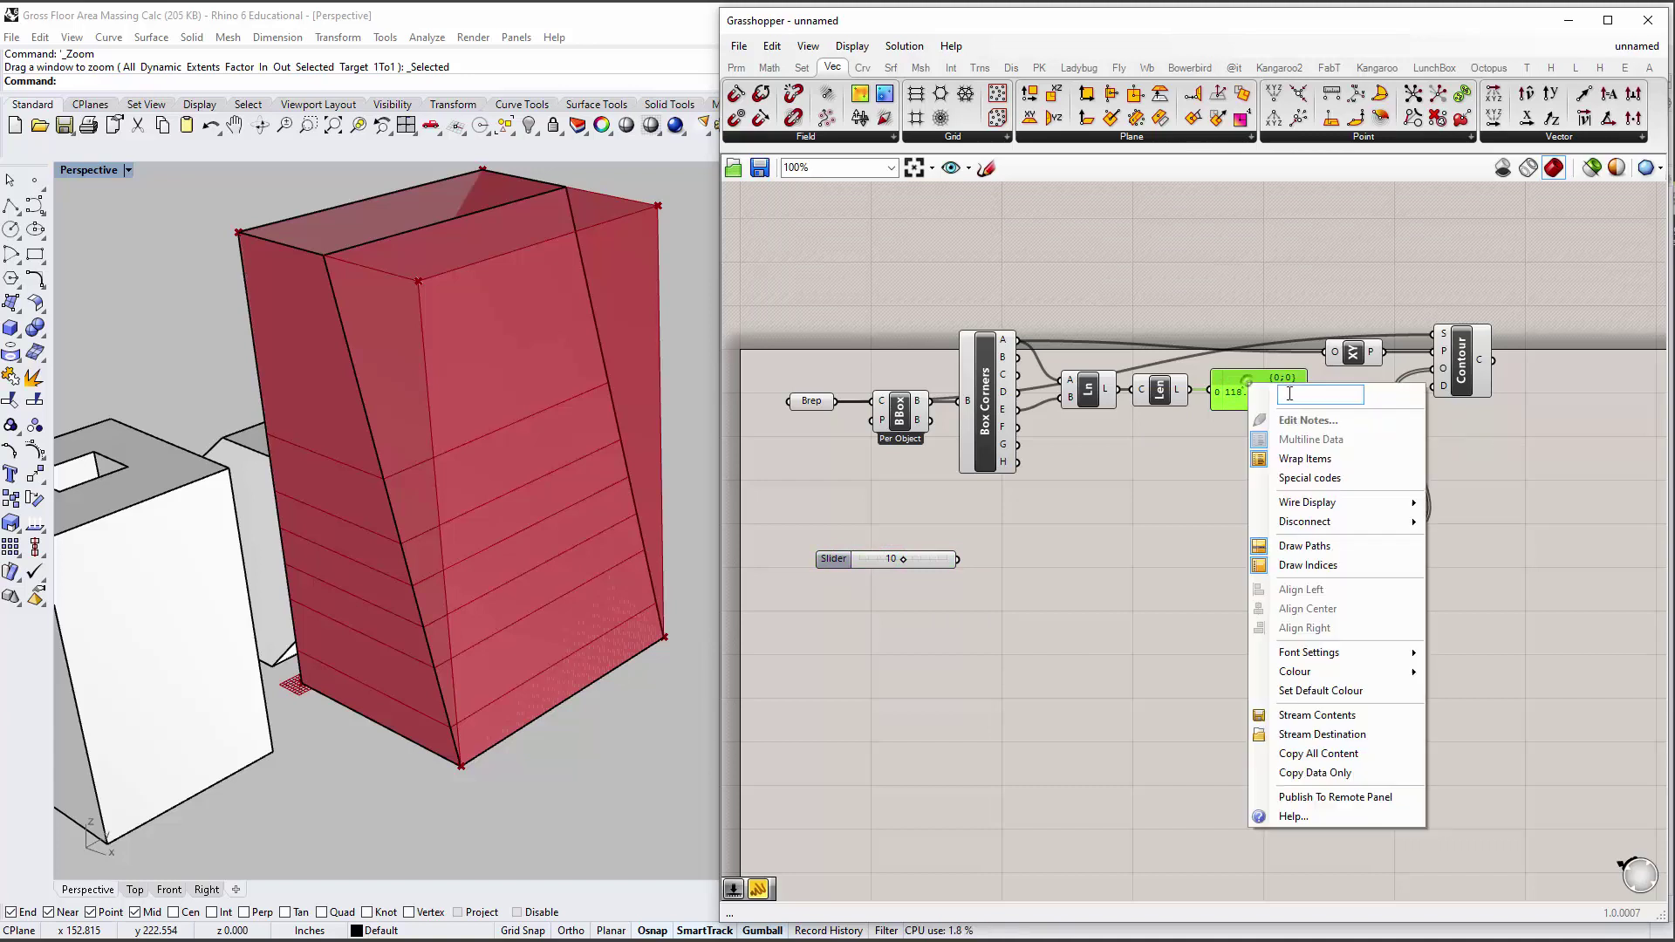
text(Overall Heigh)
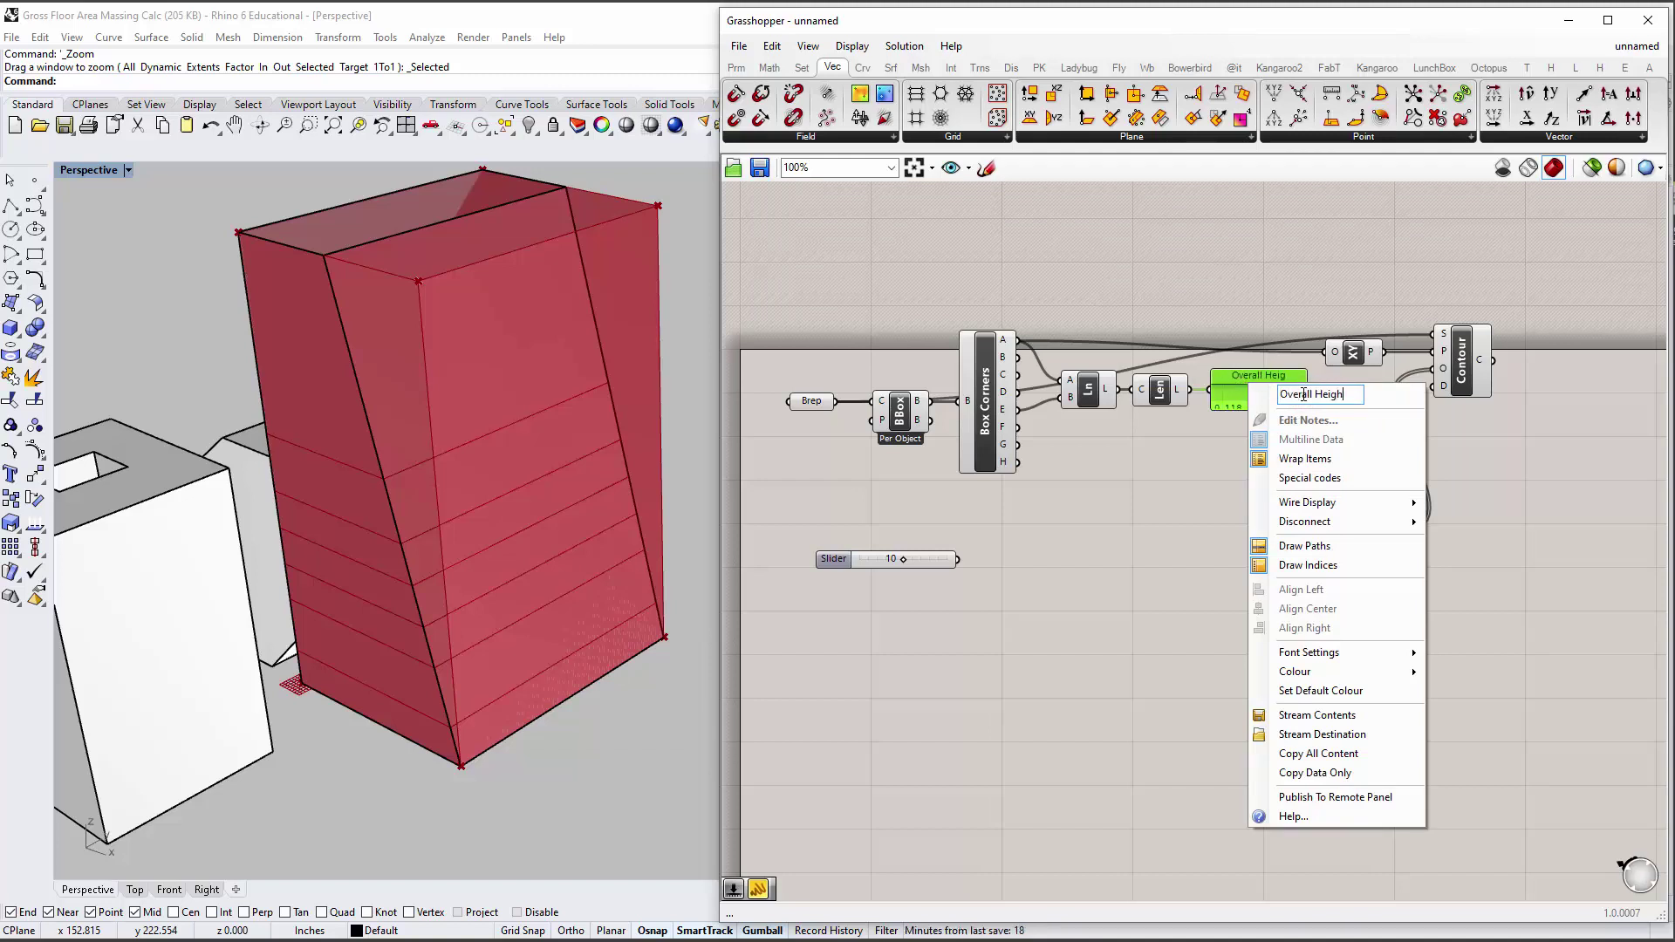
text(t)
click(1182, 443)
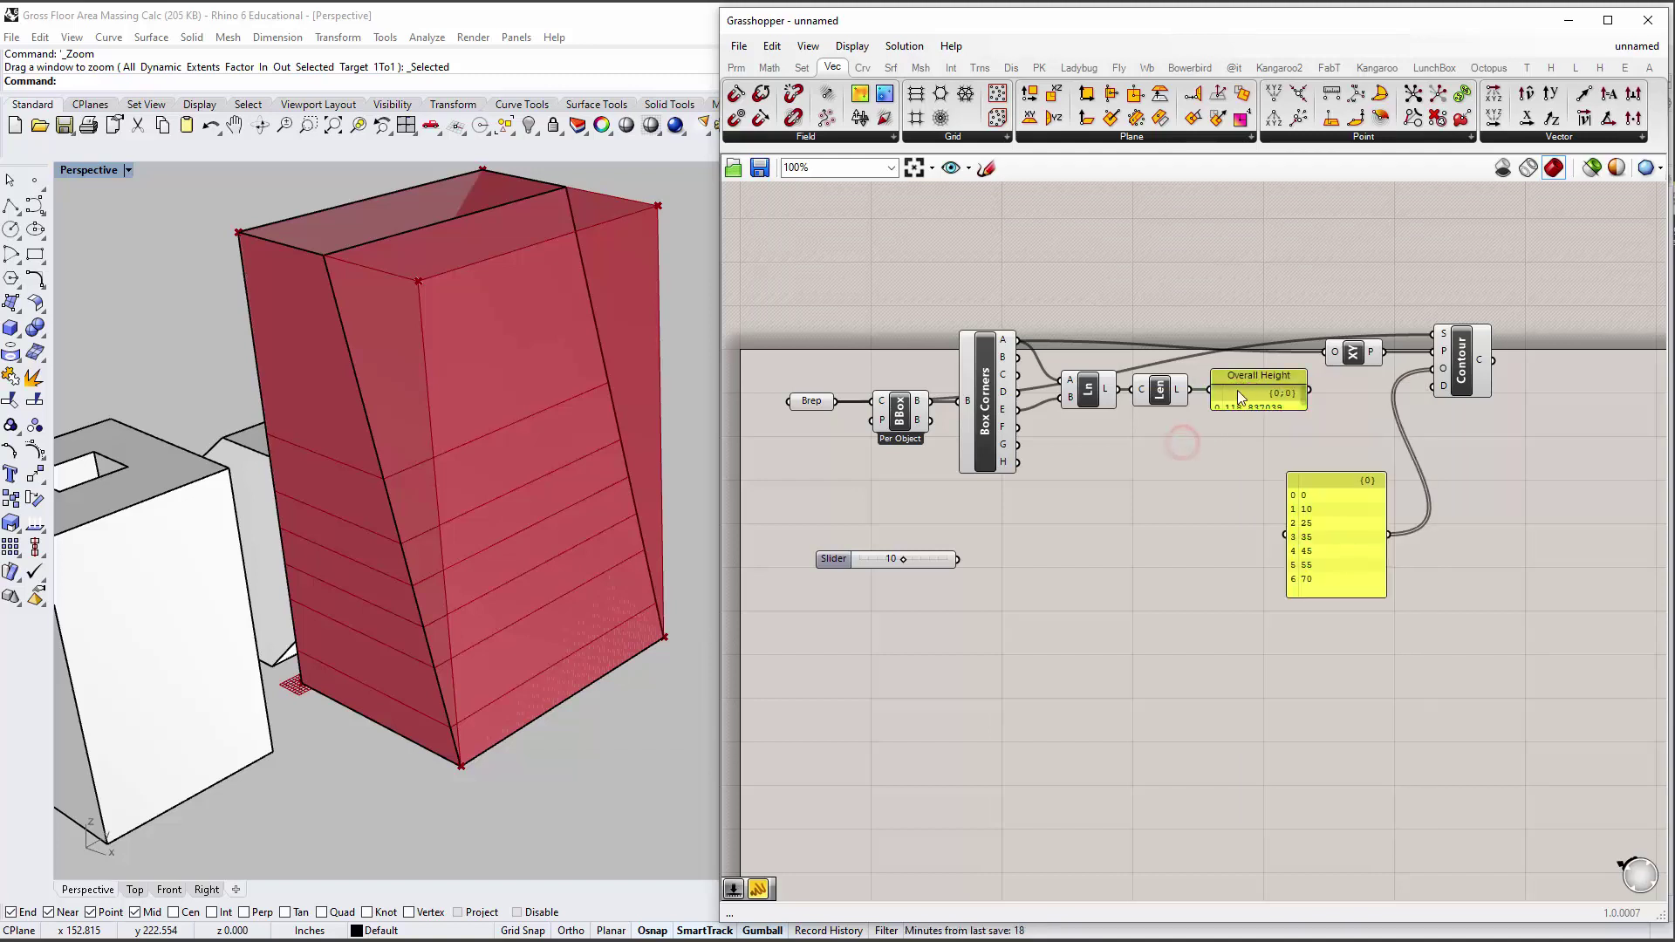
Turn off Draw Paths and Draw Indices on the Overall Height Panel and shrink it to fit its single value.
right_click(1226, 396)
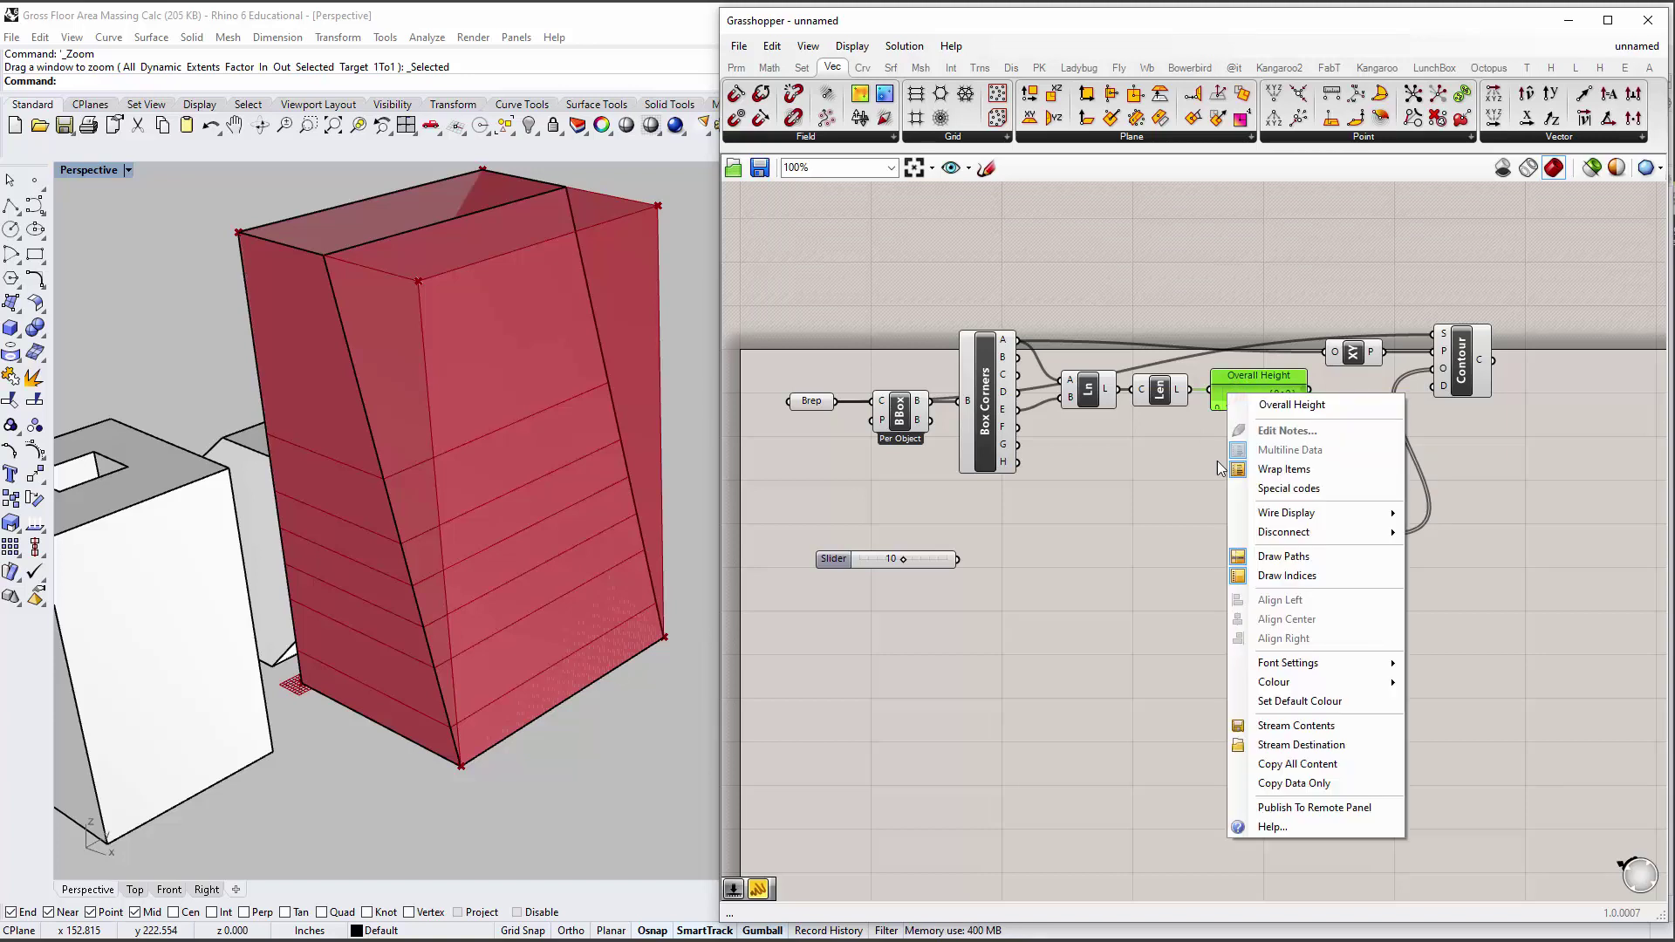
click(1239, 572)
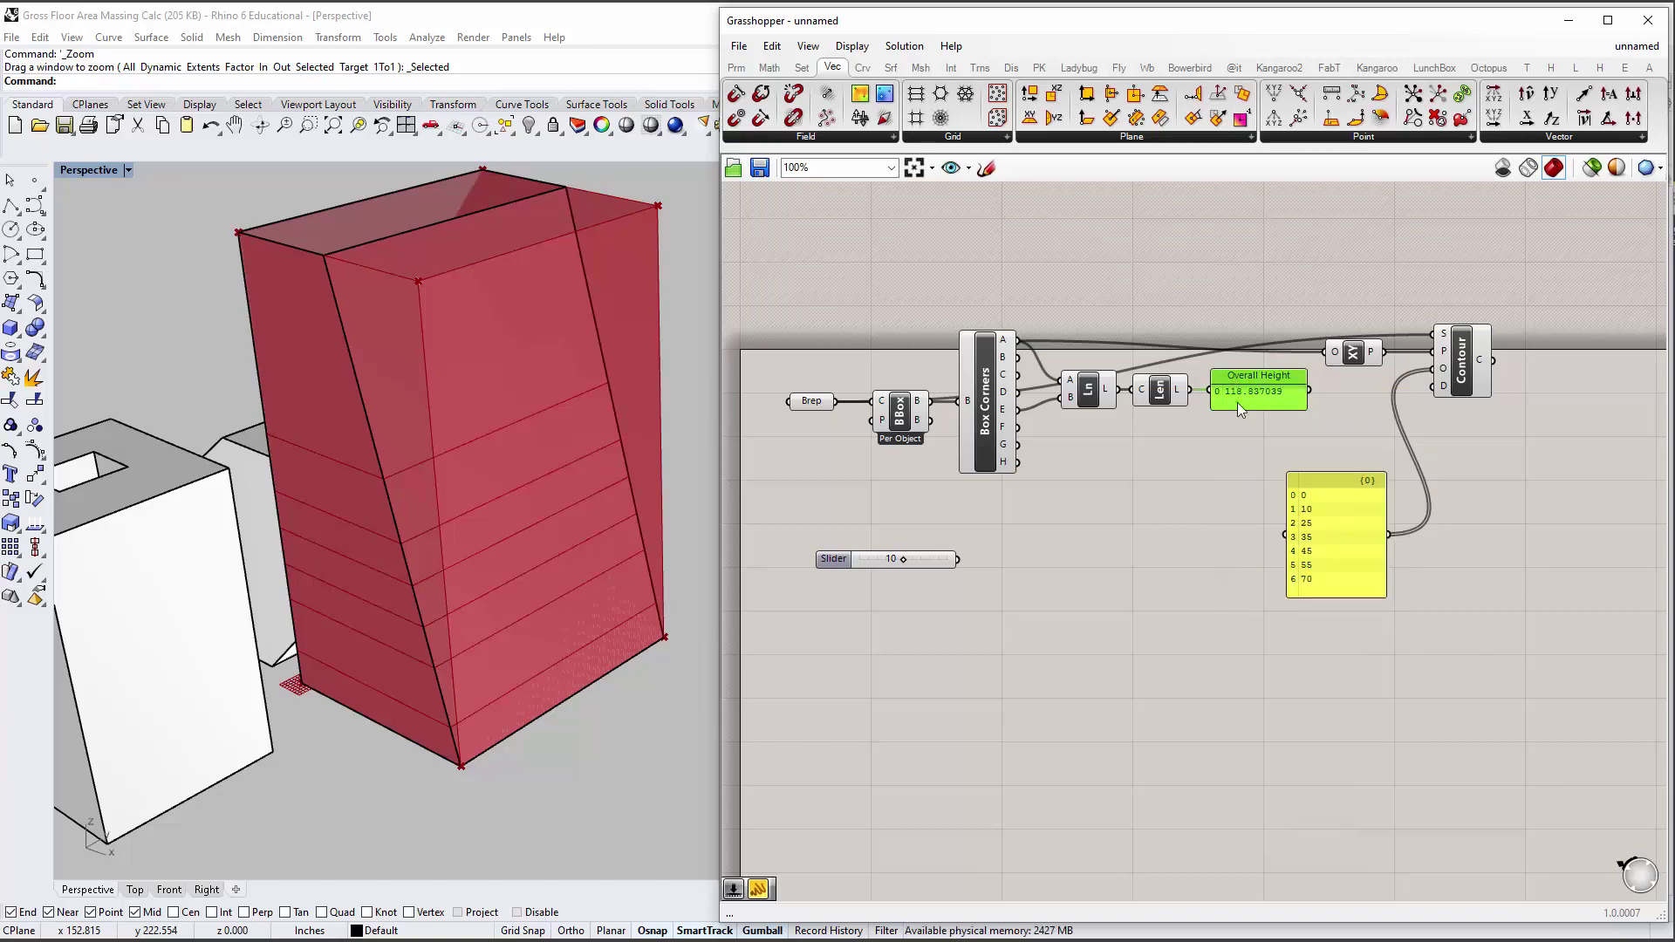
right_click(1237, 401)
click(1253, 583)
click(1208, 435)
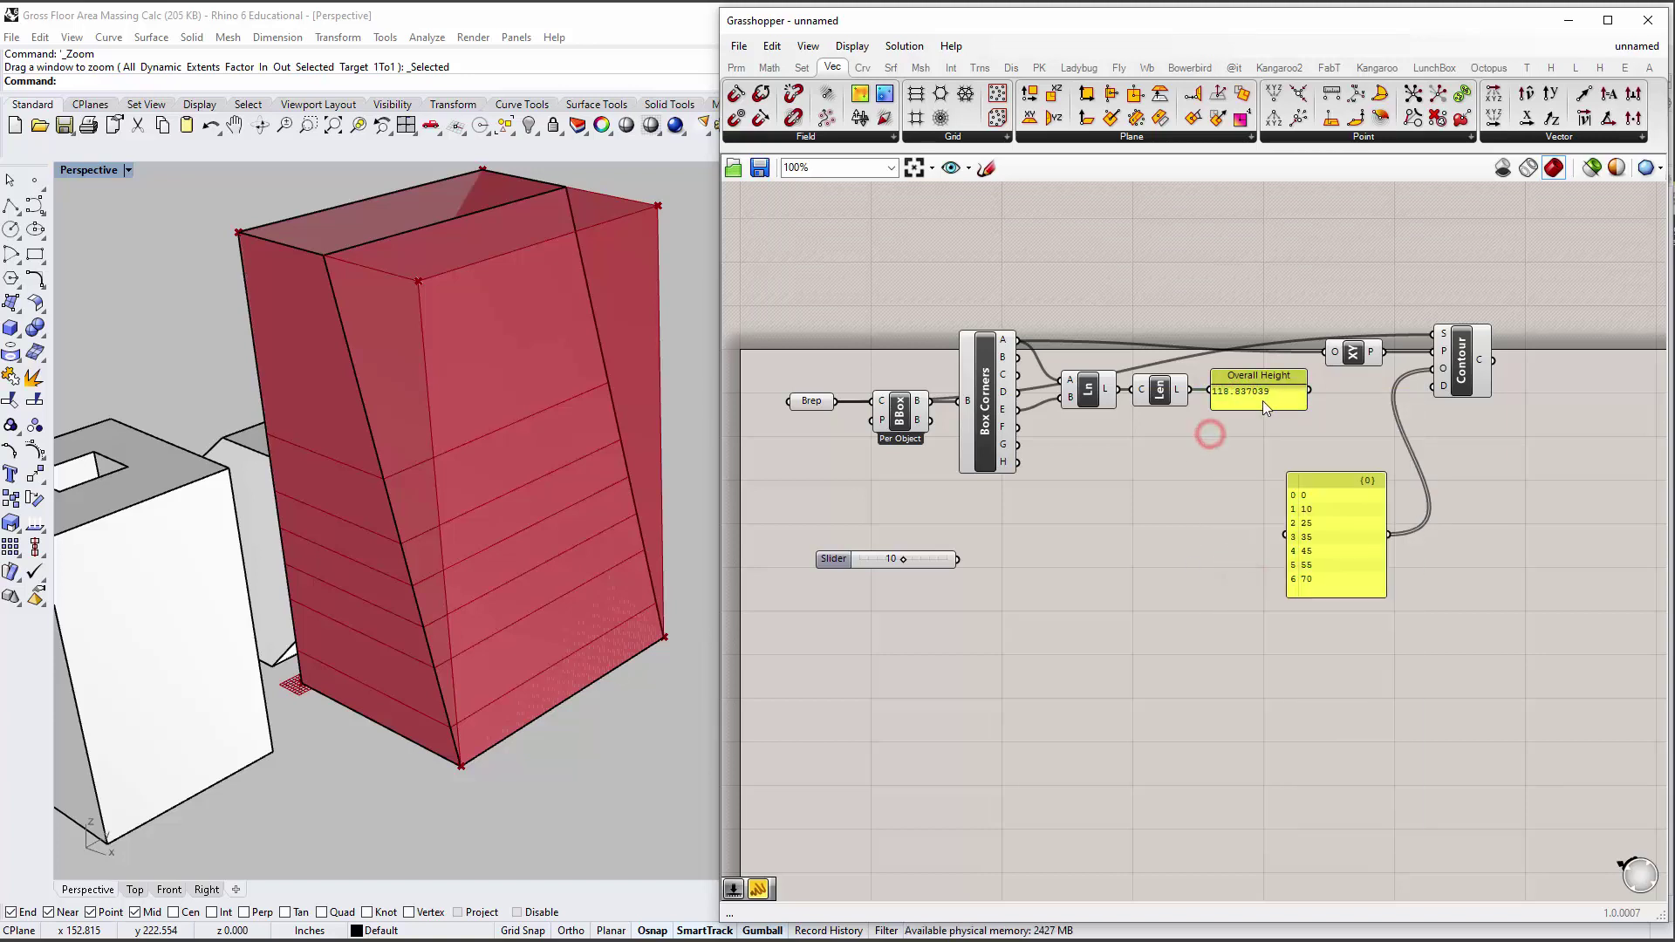
drag(1261, 408, 1262, 396)
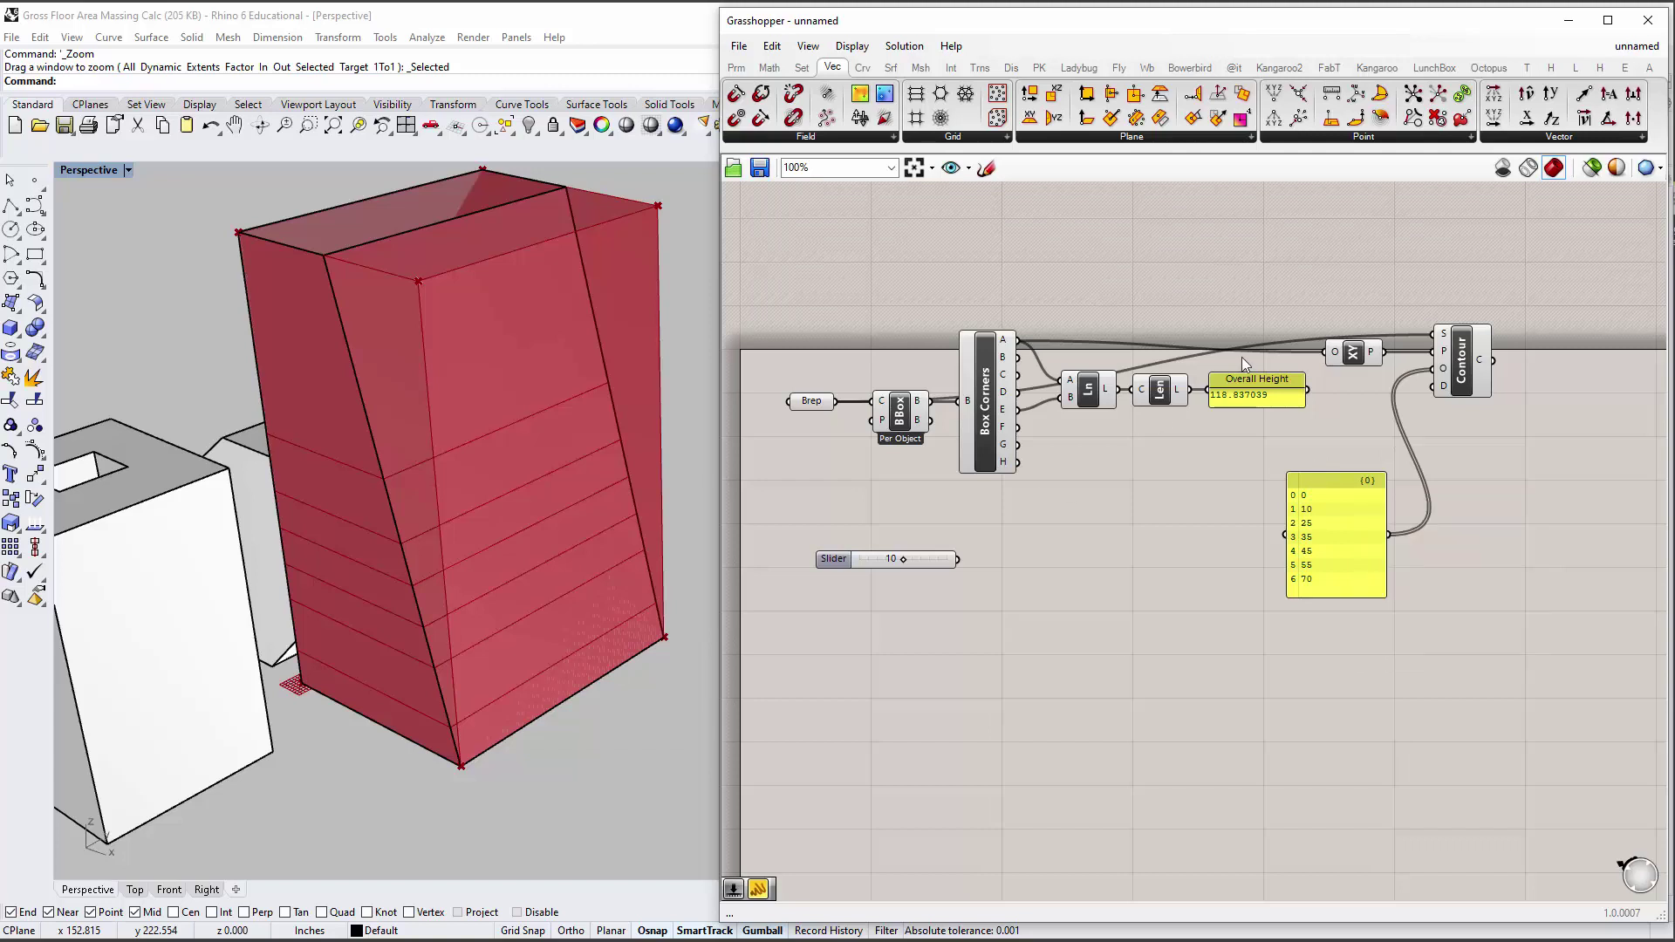
click(1233, 402)
Delete the Panel of listed offsets that feeds the Contour component.
click(897, 558)
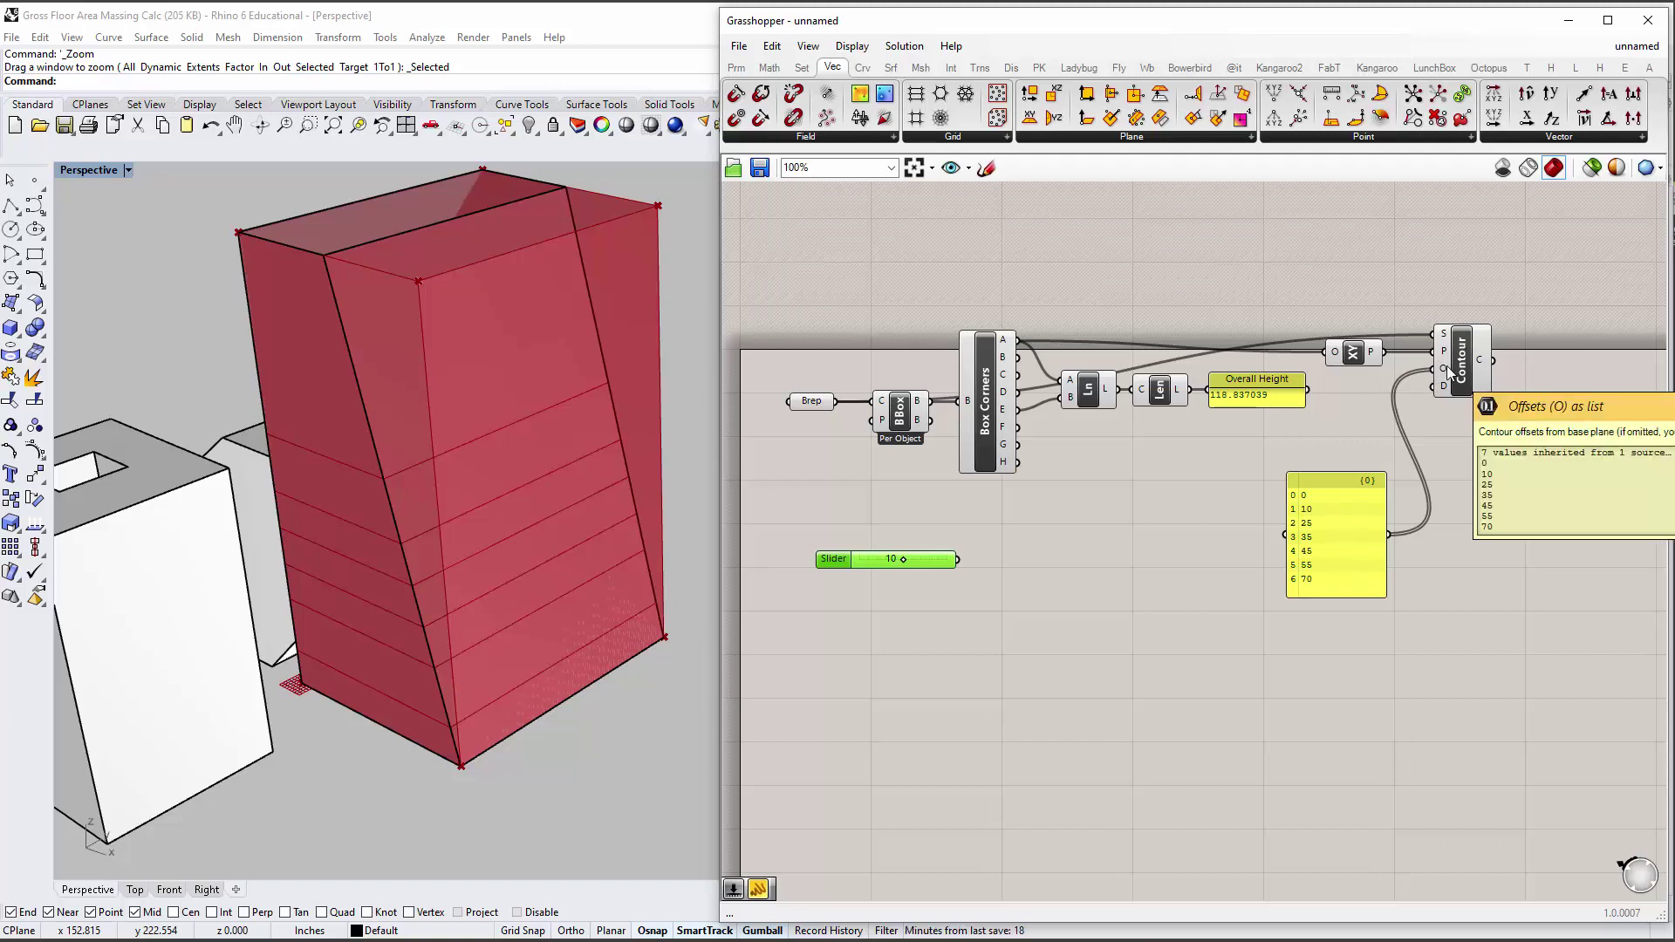
click(1340, 495)
drag(1338, 494, 1328, 543)
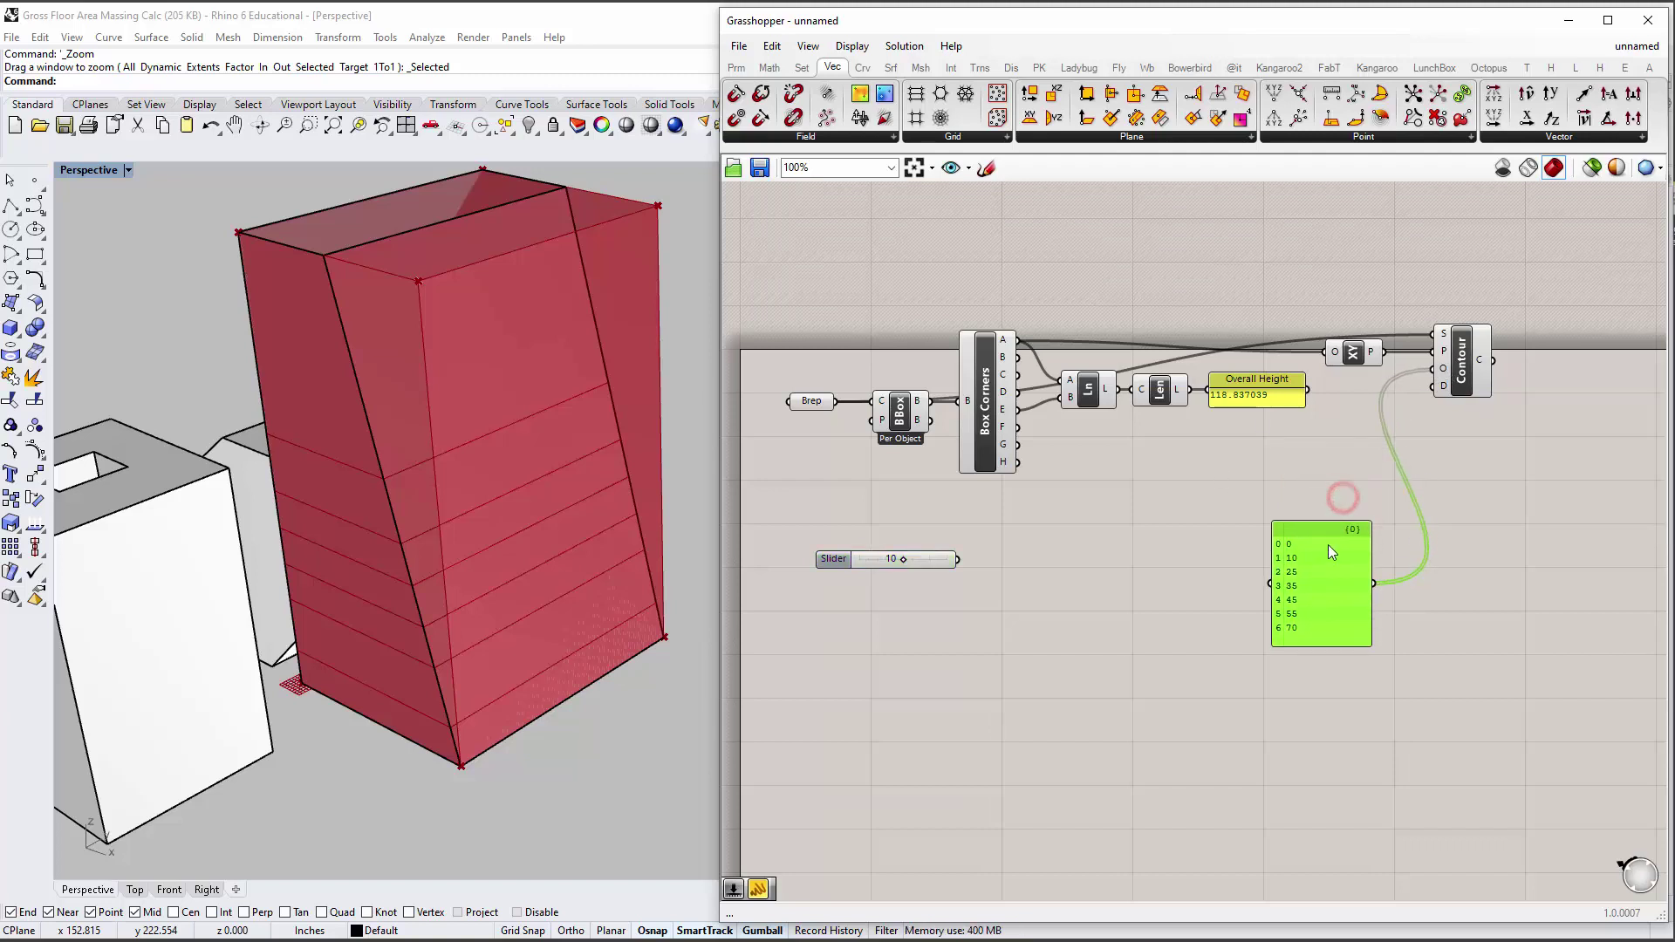
key(Delete)
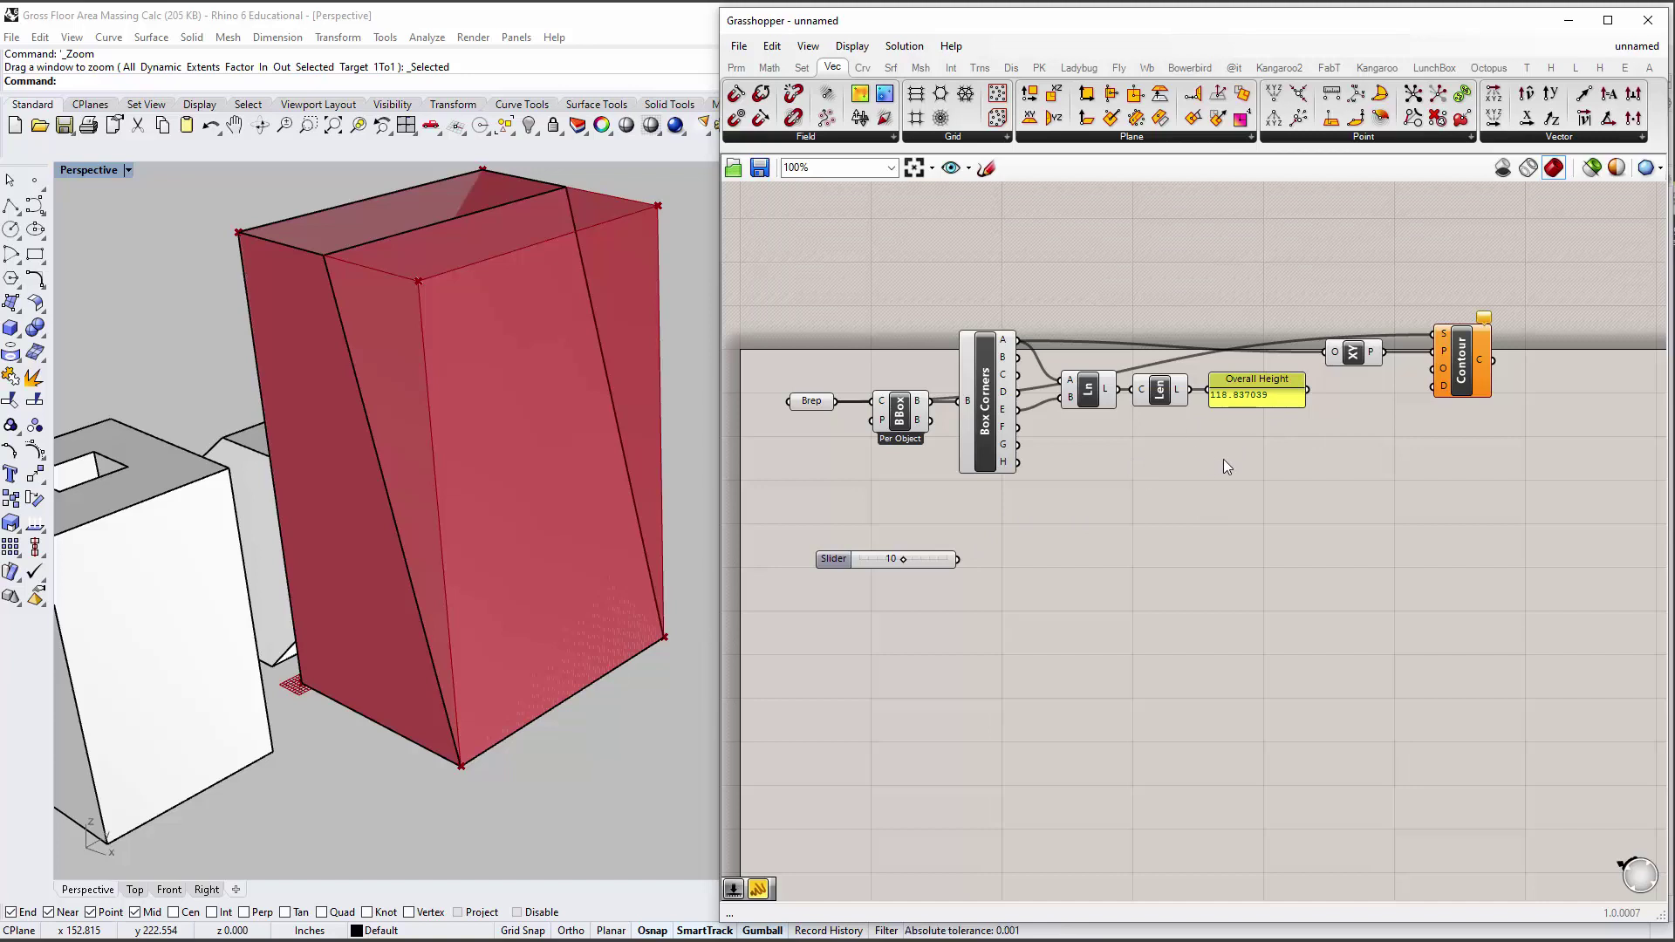
Add a Division component that divides the Overall Height Panel's value (A) by the number slider's value (B).
double_click(1152, 526)
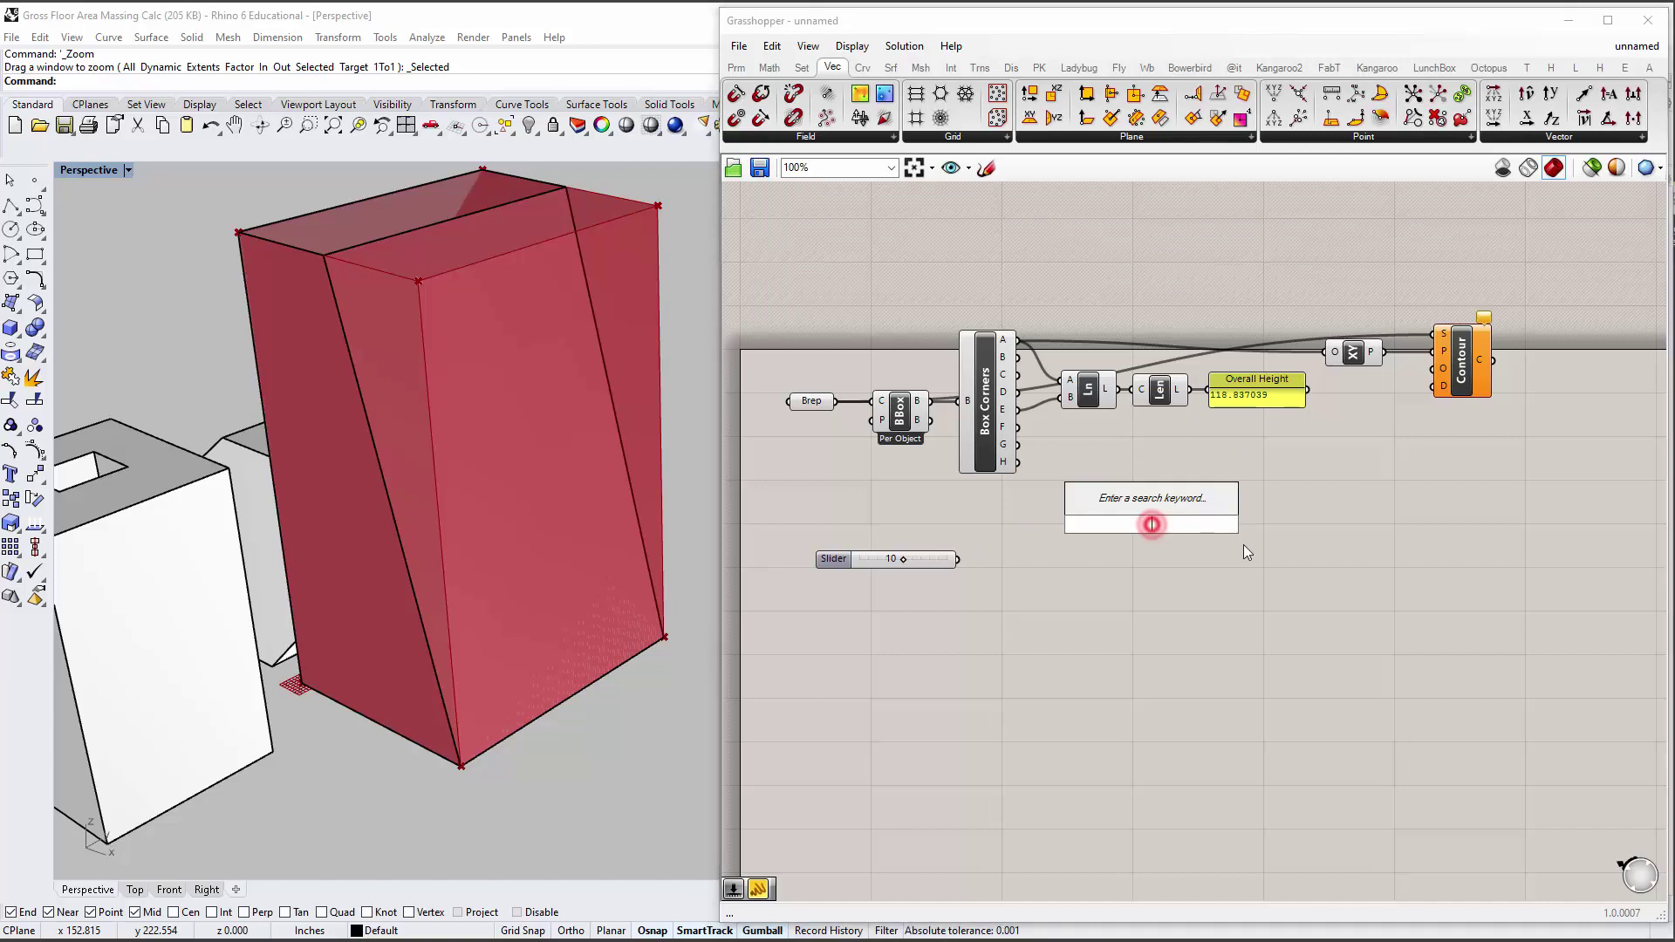
text(div)
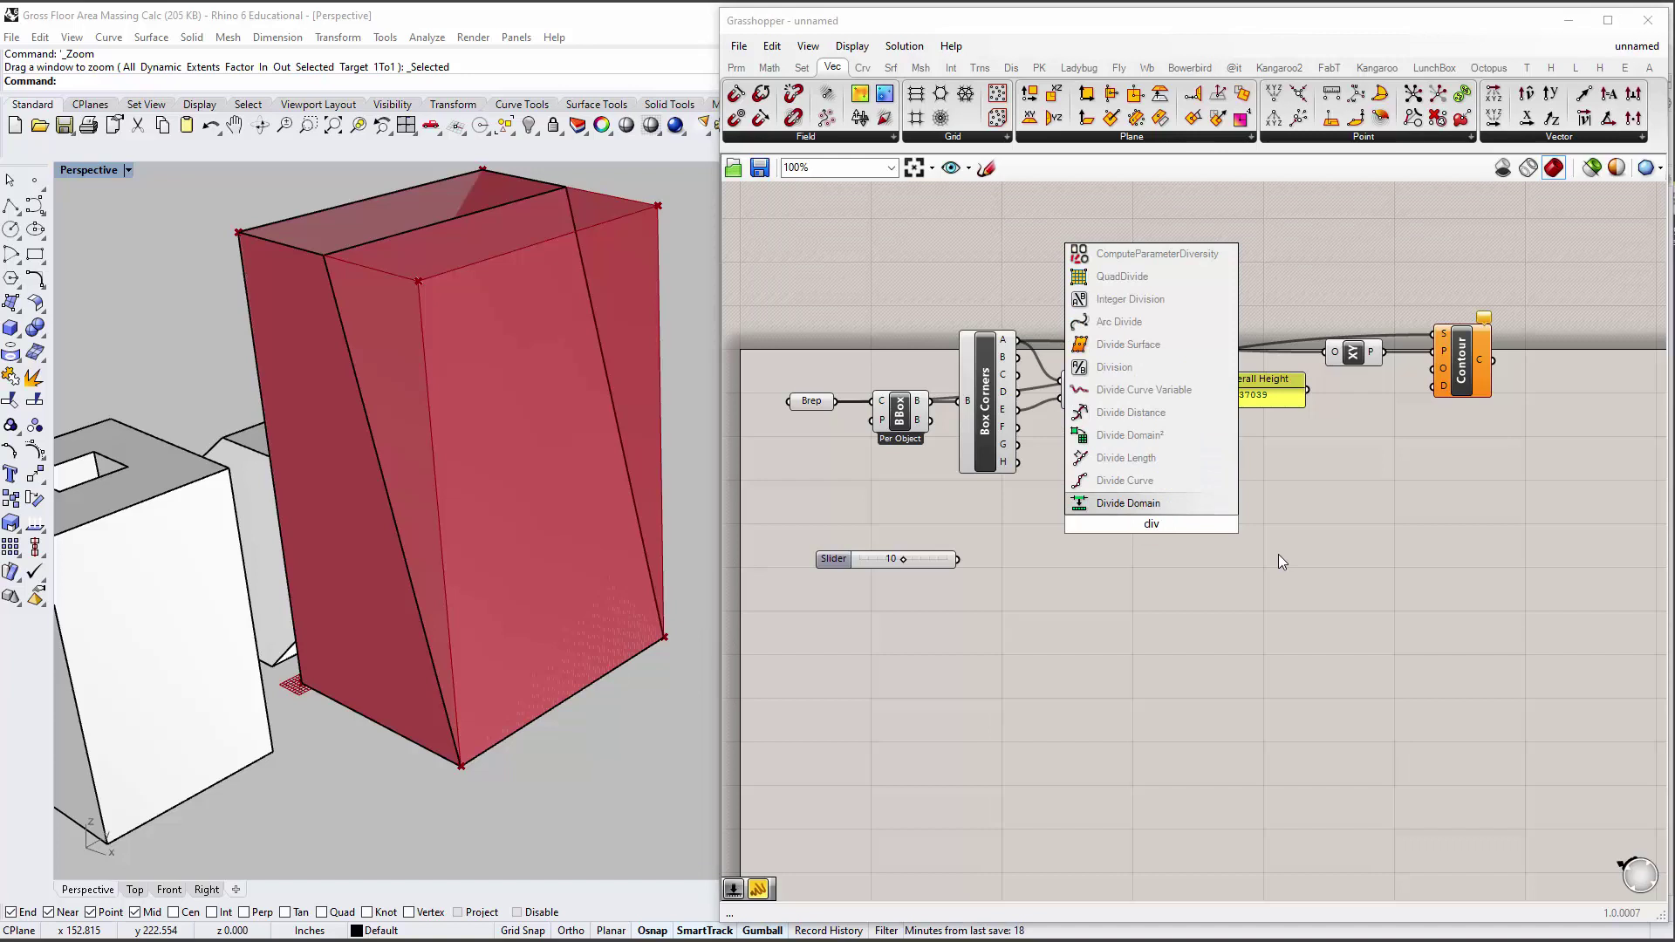
click(1135, 367)
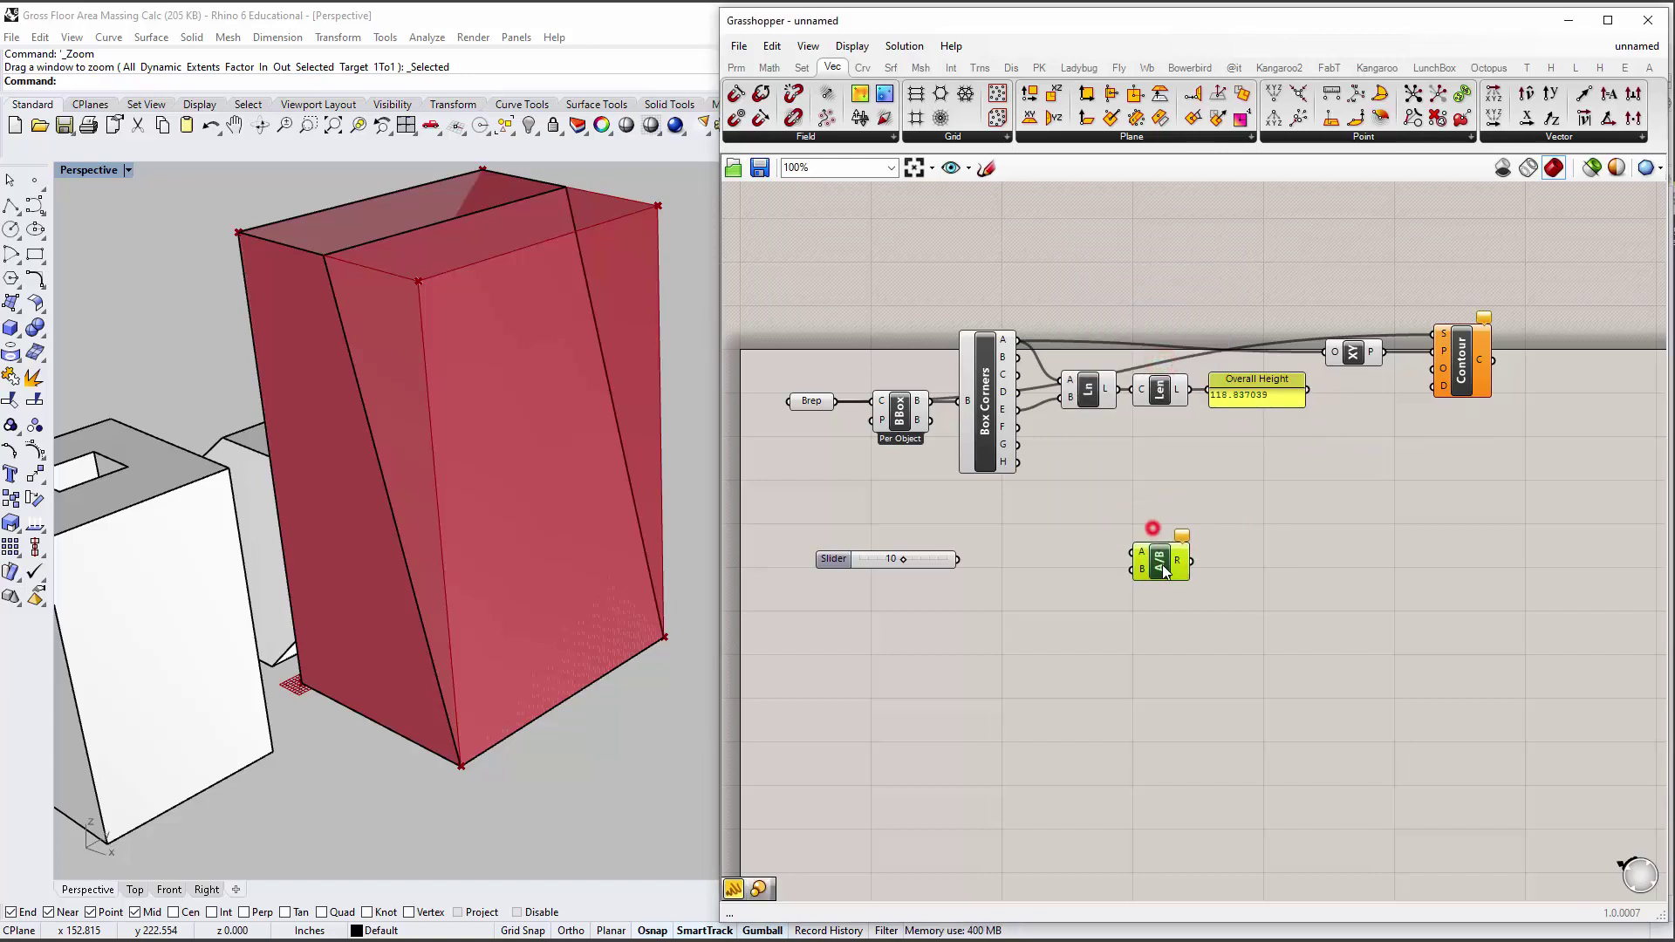
drag(1318, 429, 1136, 553)
click(842, 563)
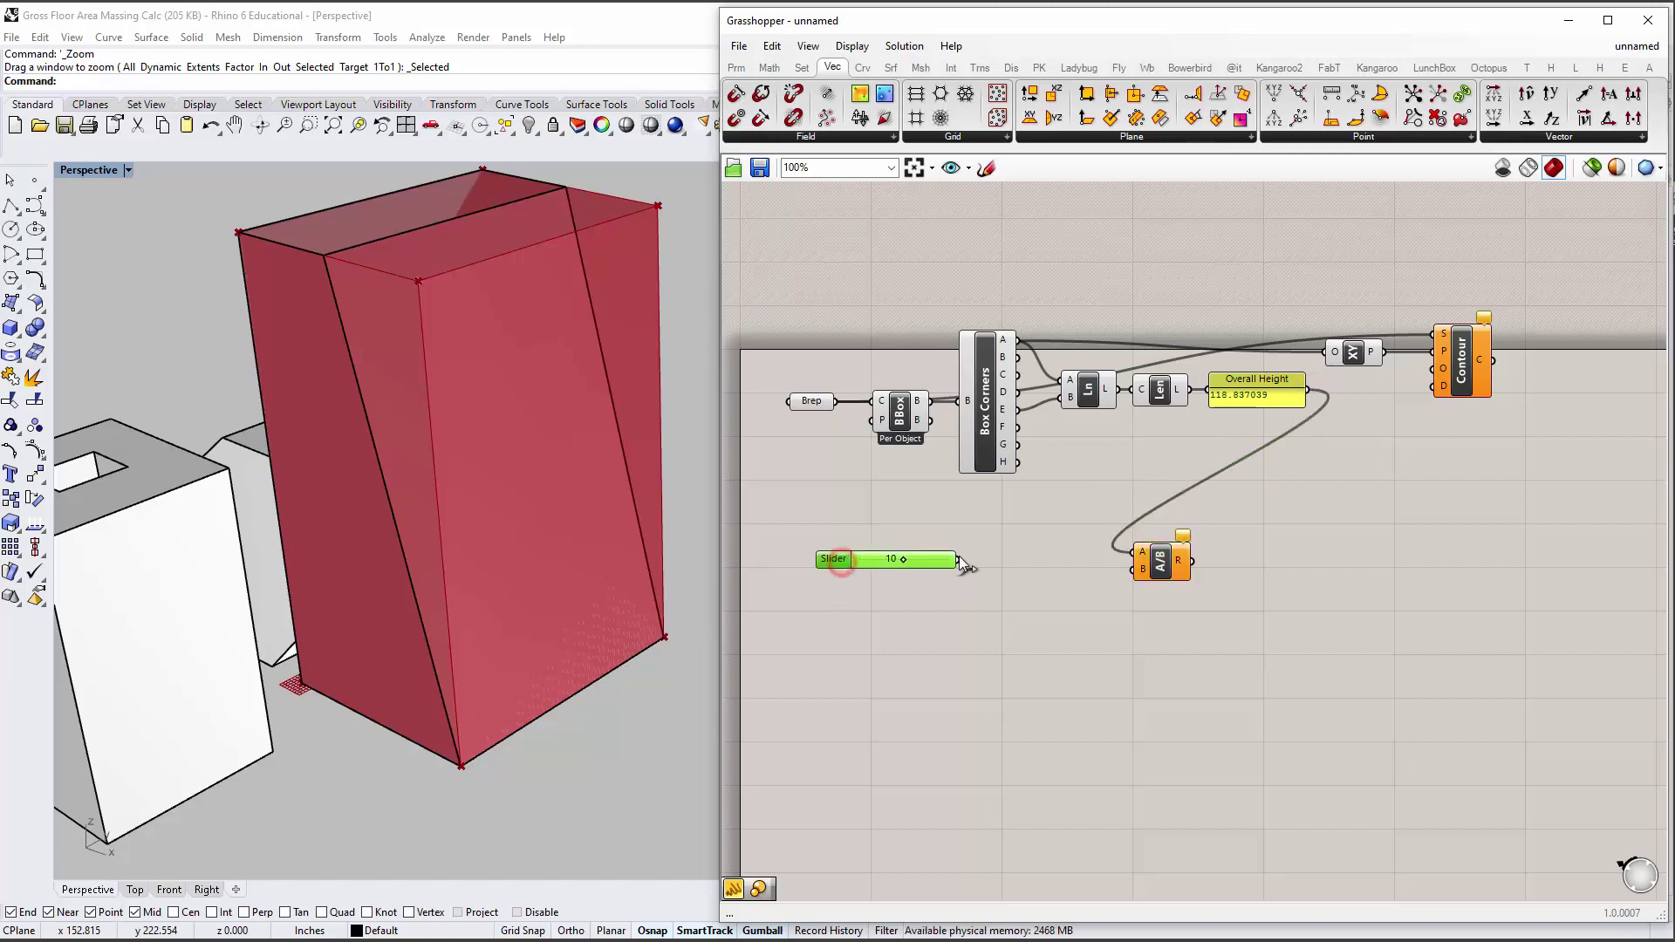
drag(958, 559, 1136, 569)
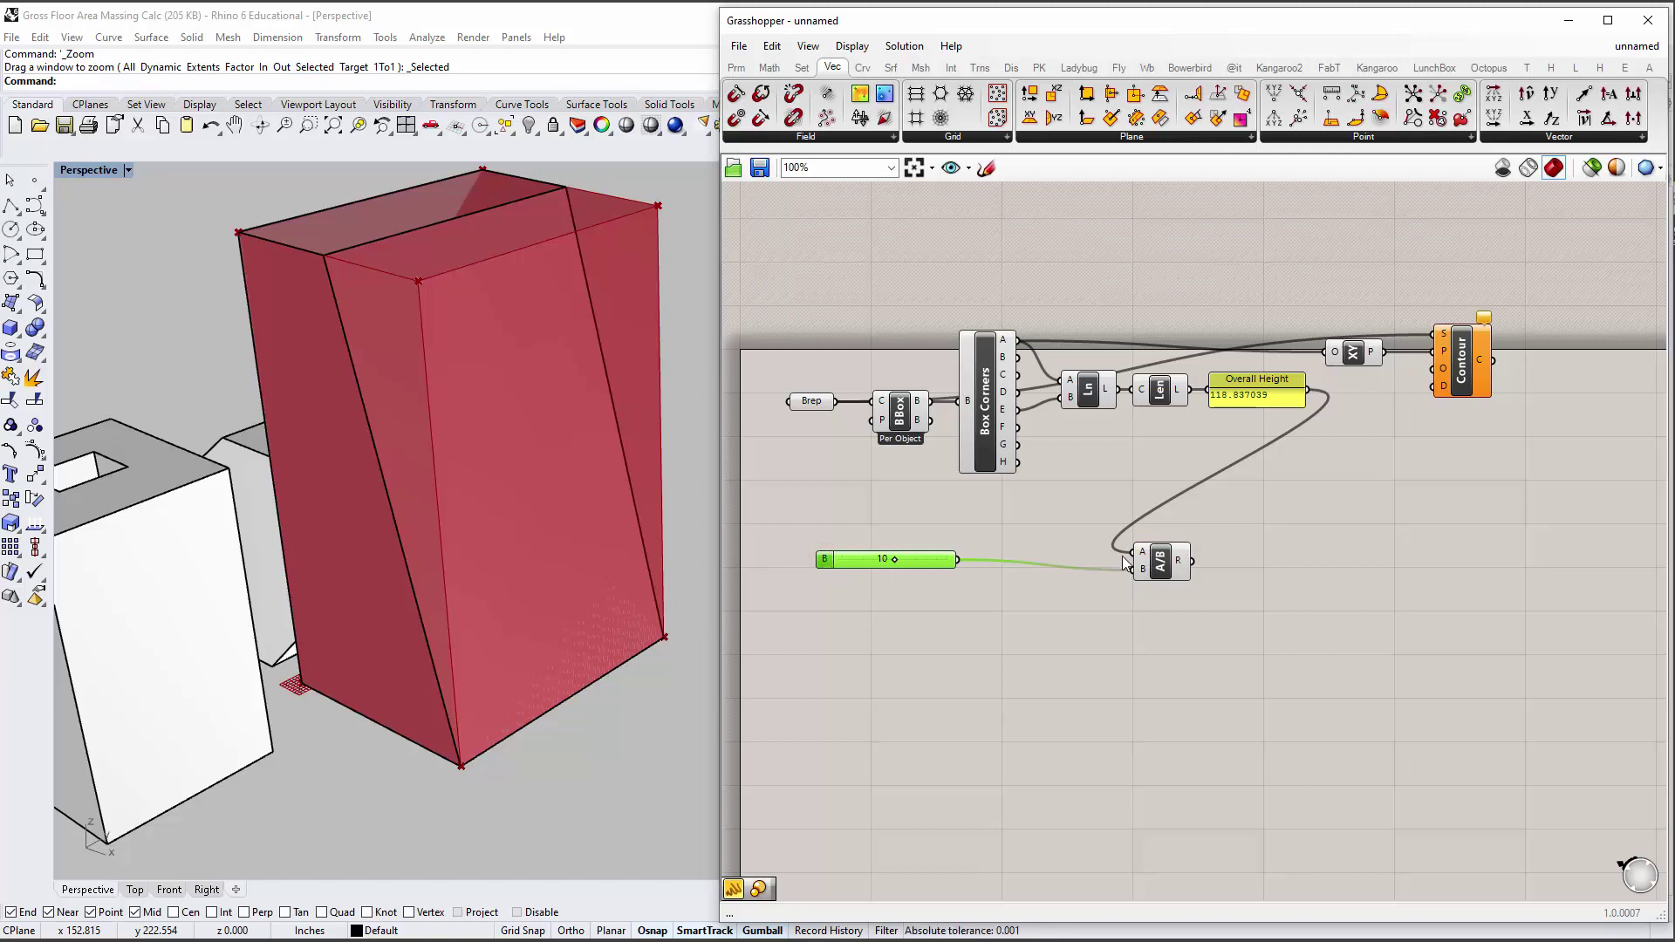
Rename the number slider as "Floor to Floor Height".
double_click(825, 558)
click(827, 417)
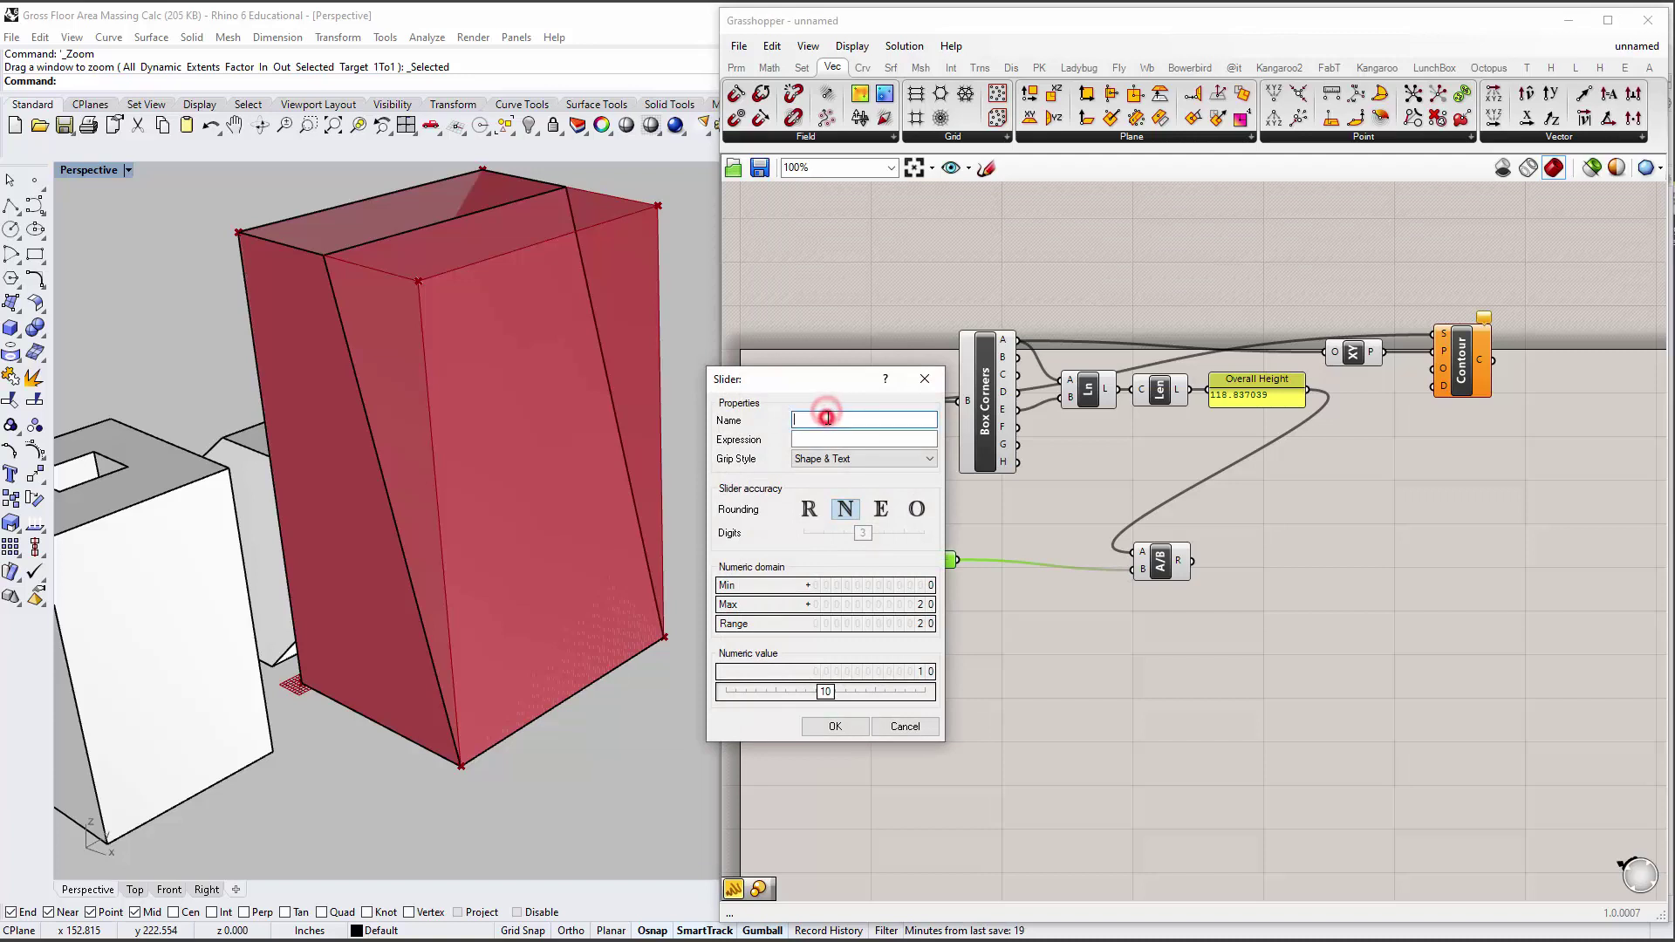
text(Floor)
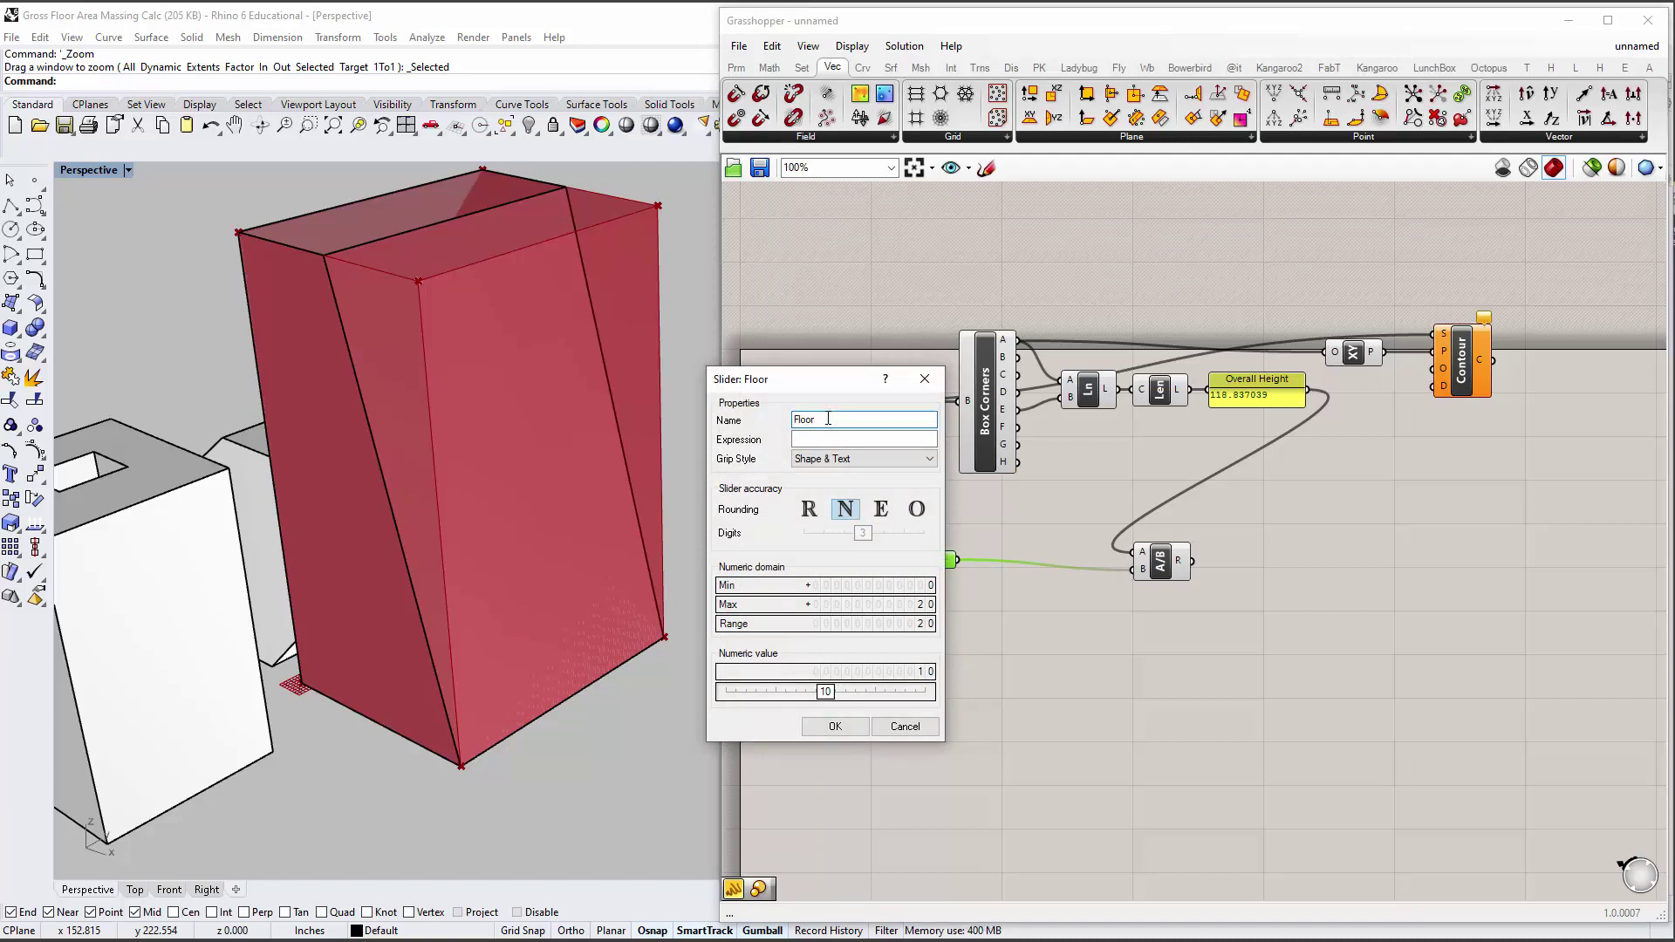
text( to Floor Height)
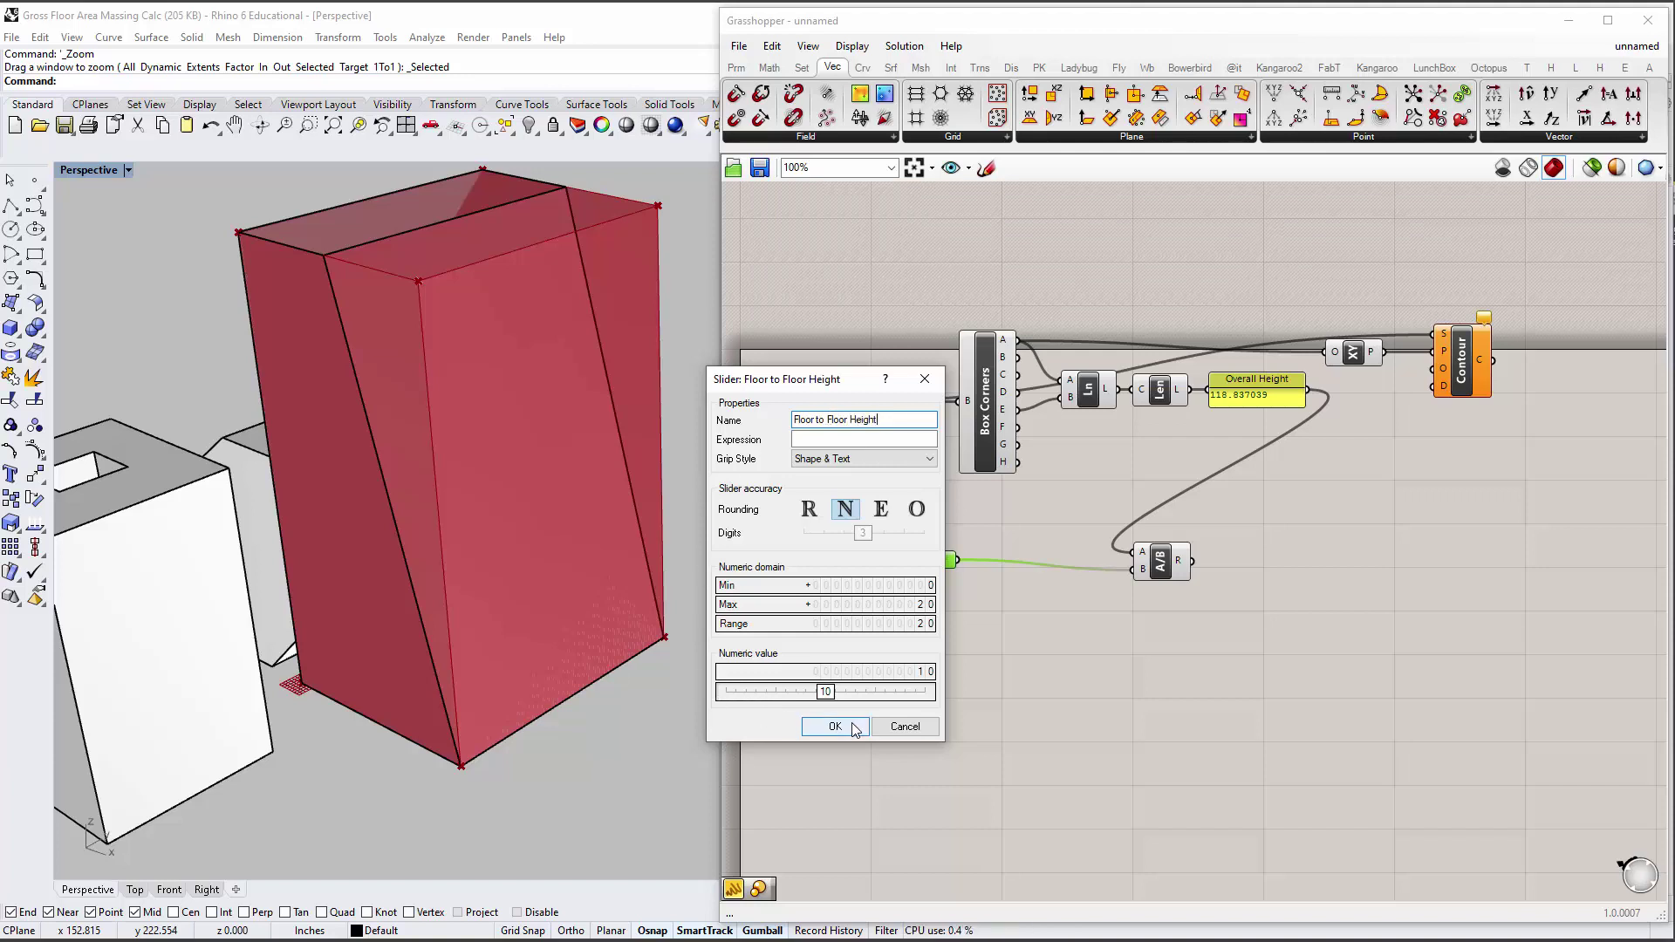
click(853, 728)
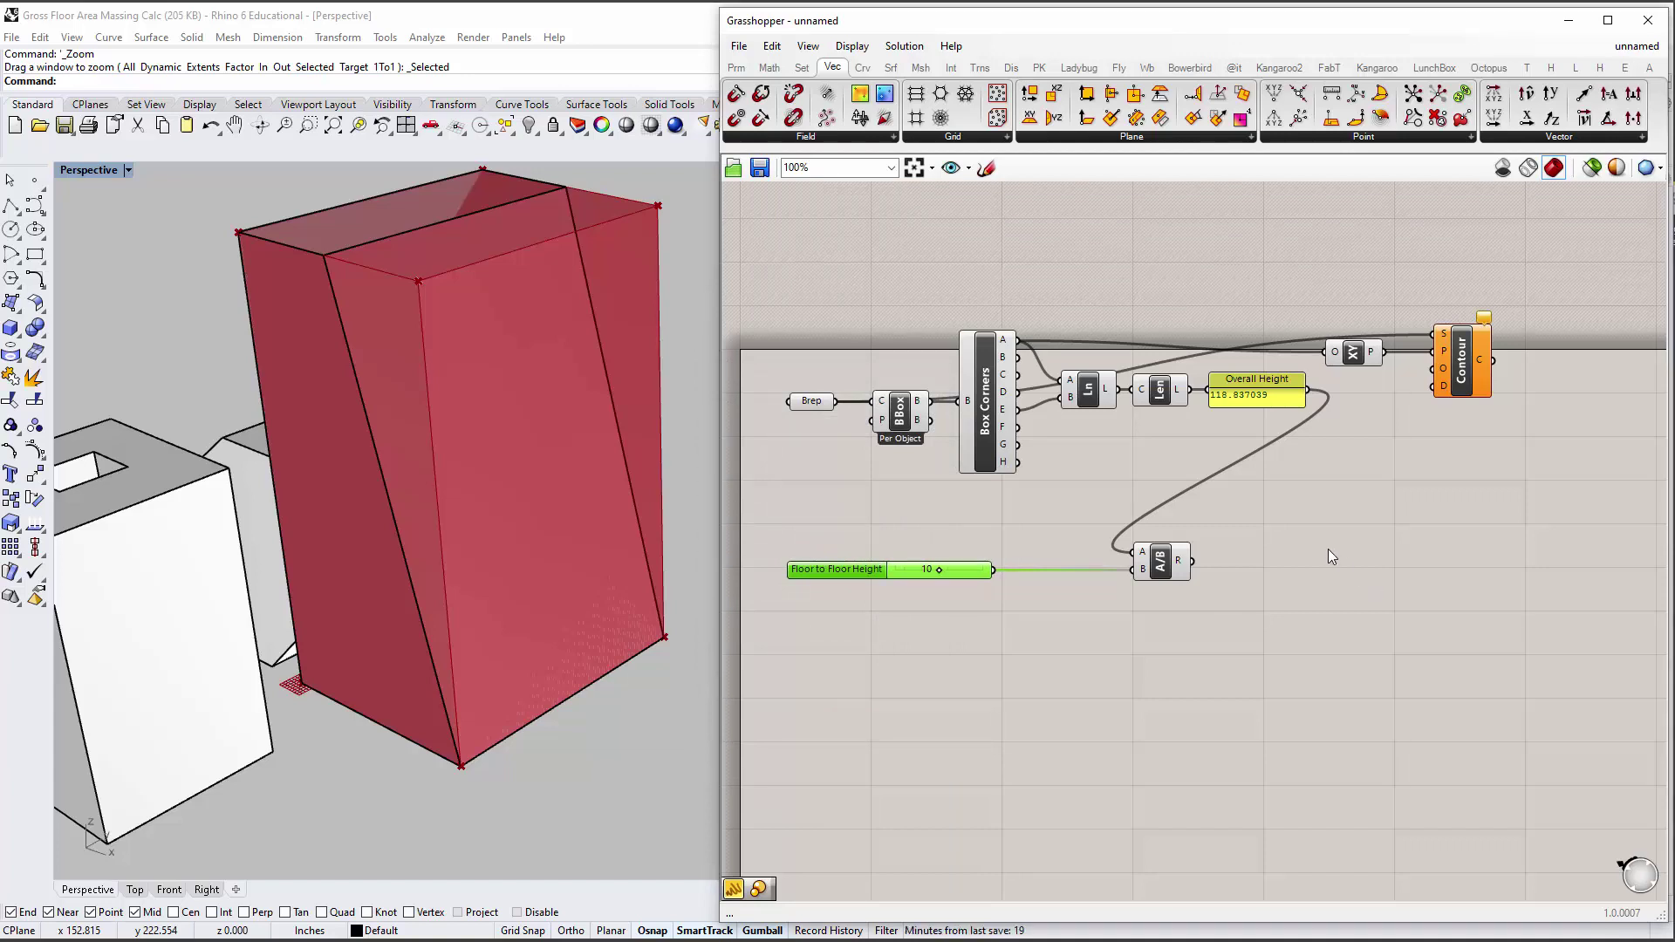
Check the Division component's Result output.
right_drag(1328, 548, 1231, 553)
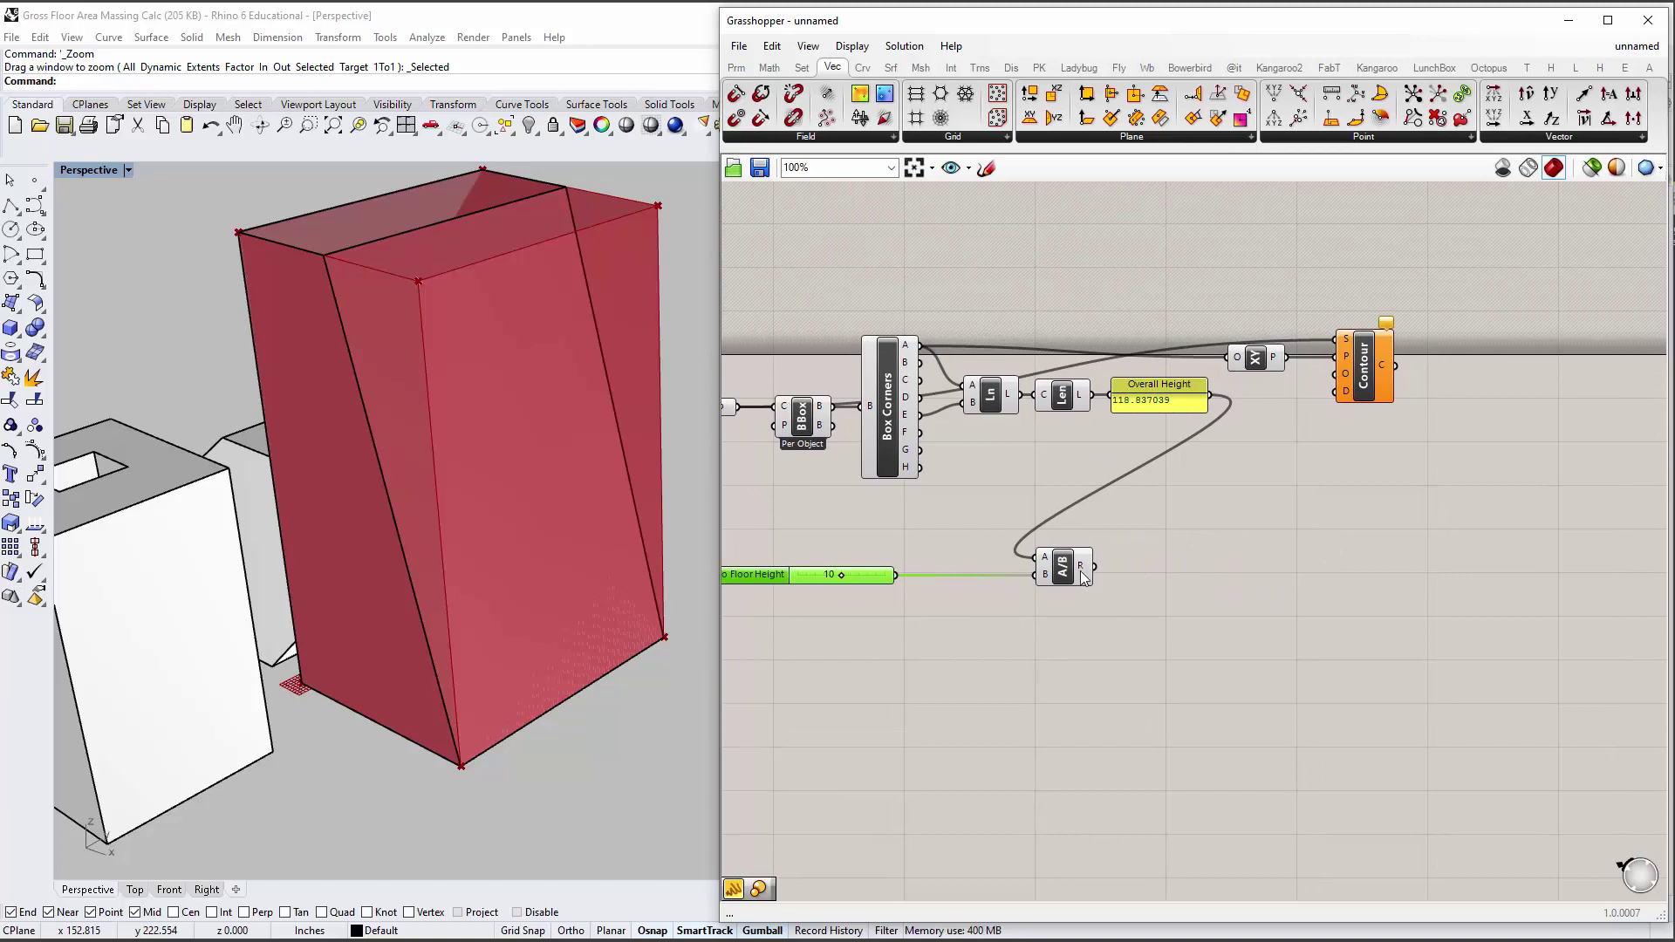
mouse_move(1082, 567)
right_drag(1181, 563, 1134, 563)
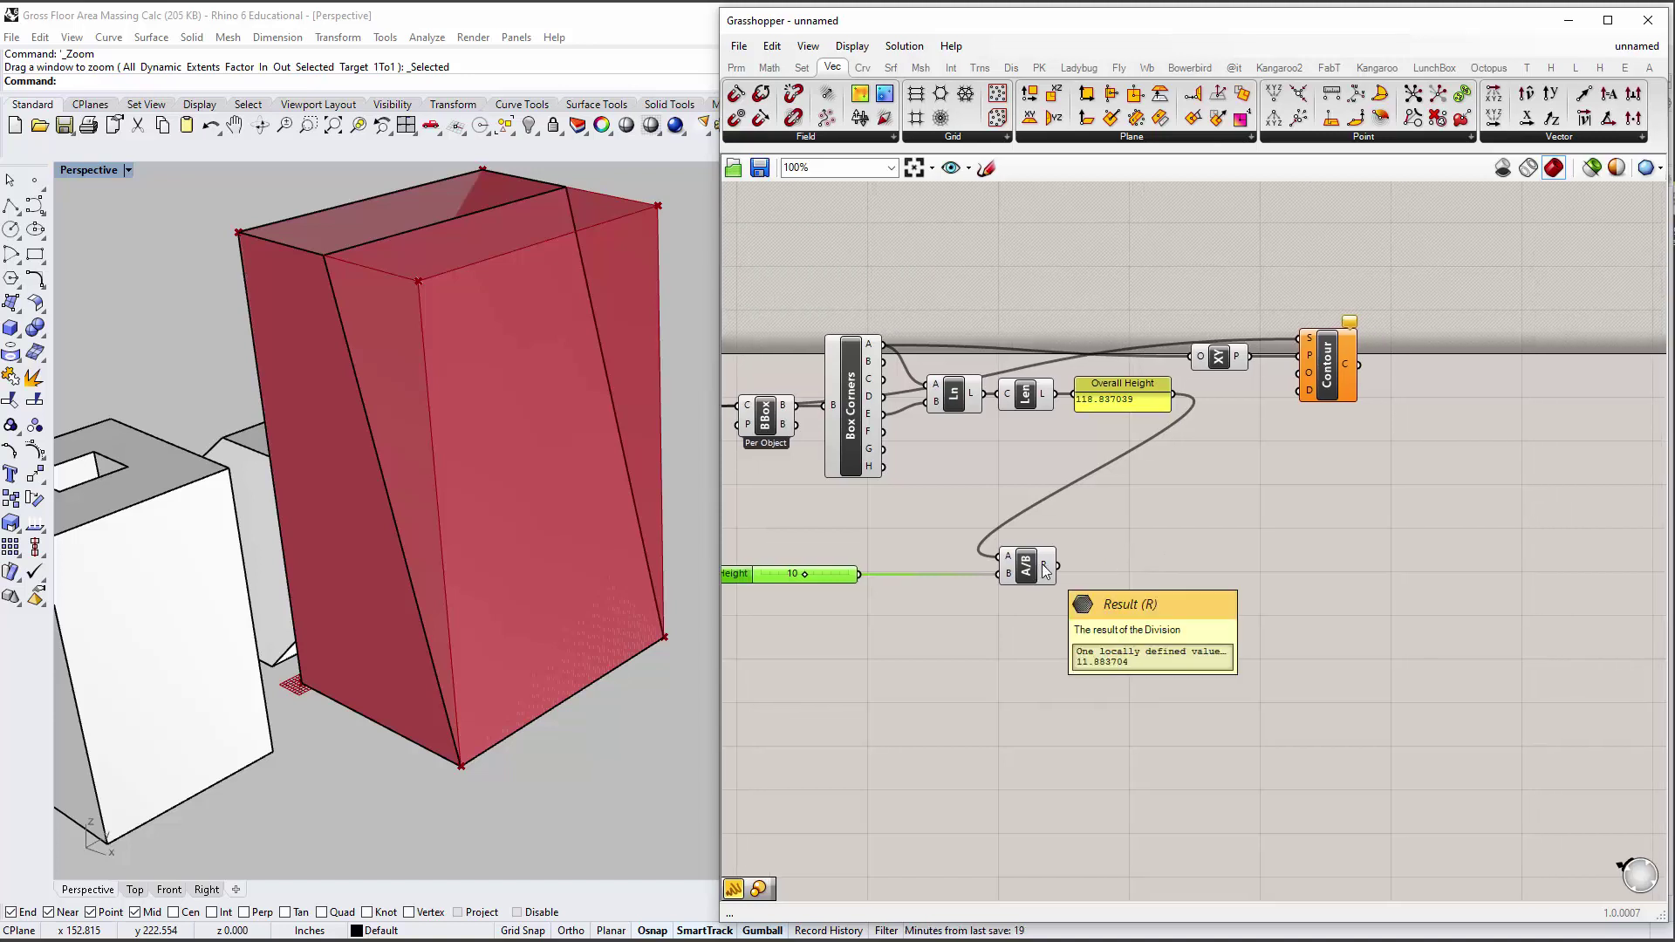
Add a Round component and feed it the Division component's Result.
double_click(1117, 553)
text(round)
click(1089, 529)
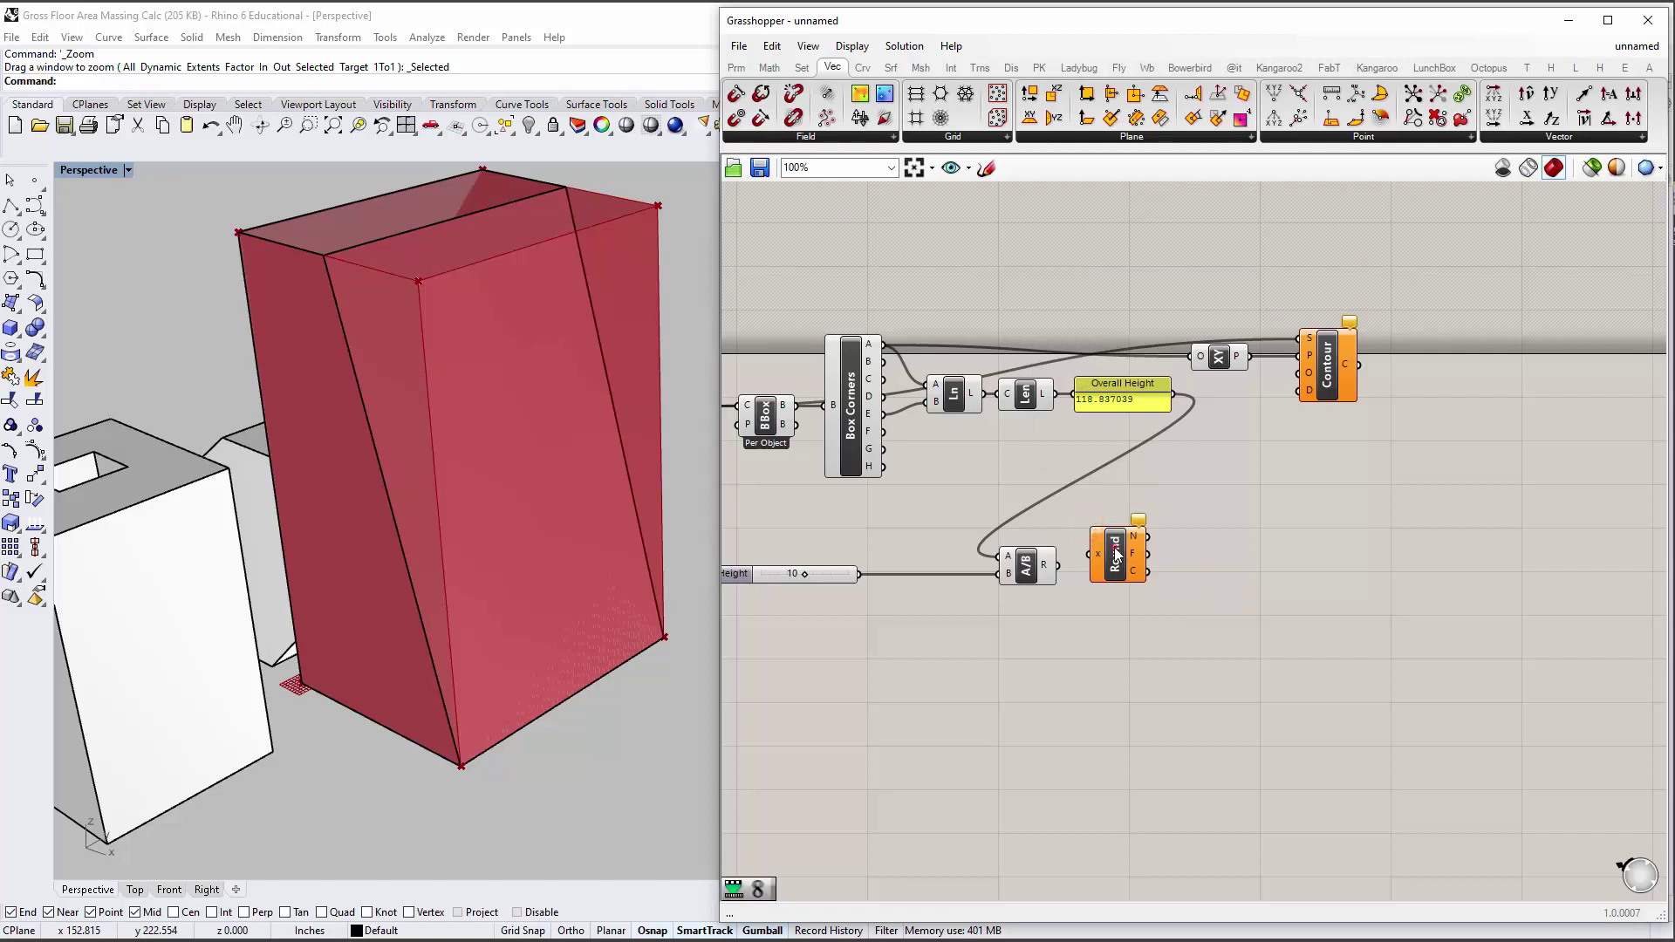
drag(1058, 565, 1120, 574)
click(1193, 573)
mouse_move(1124, 550)
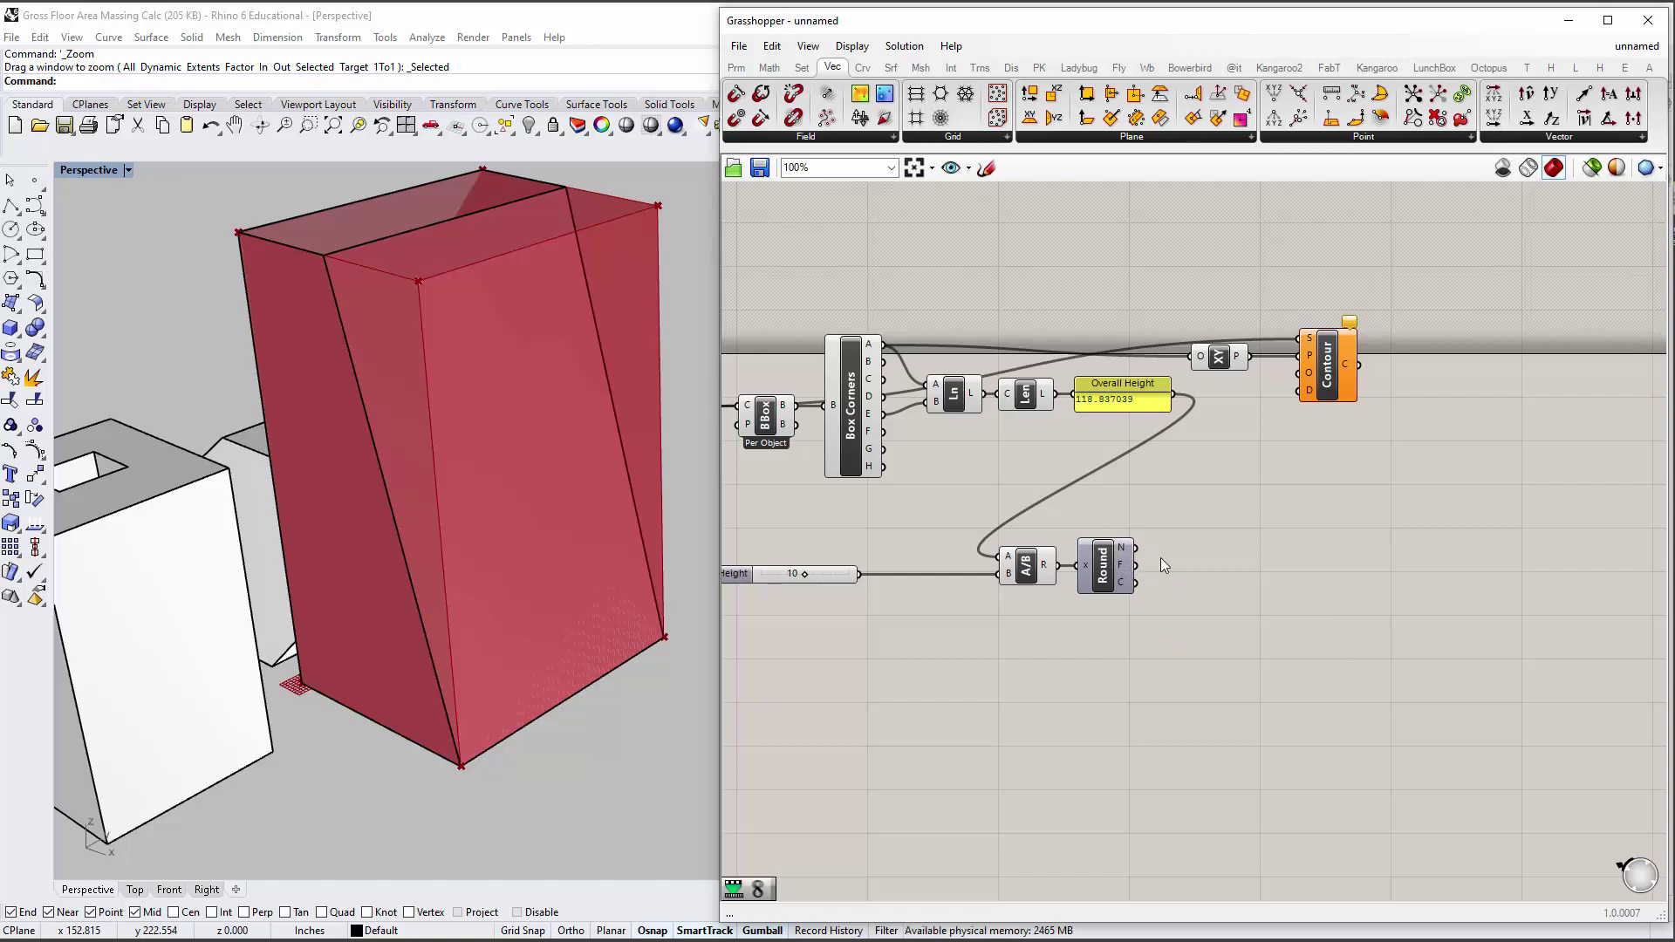
Add a Series component near the Round component and display its output in a new Panel.
right_drag(1164, 557, 1108, 571)
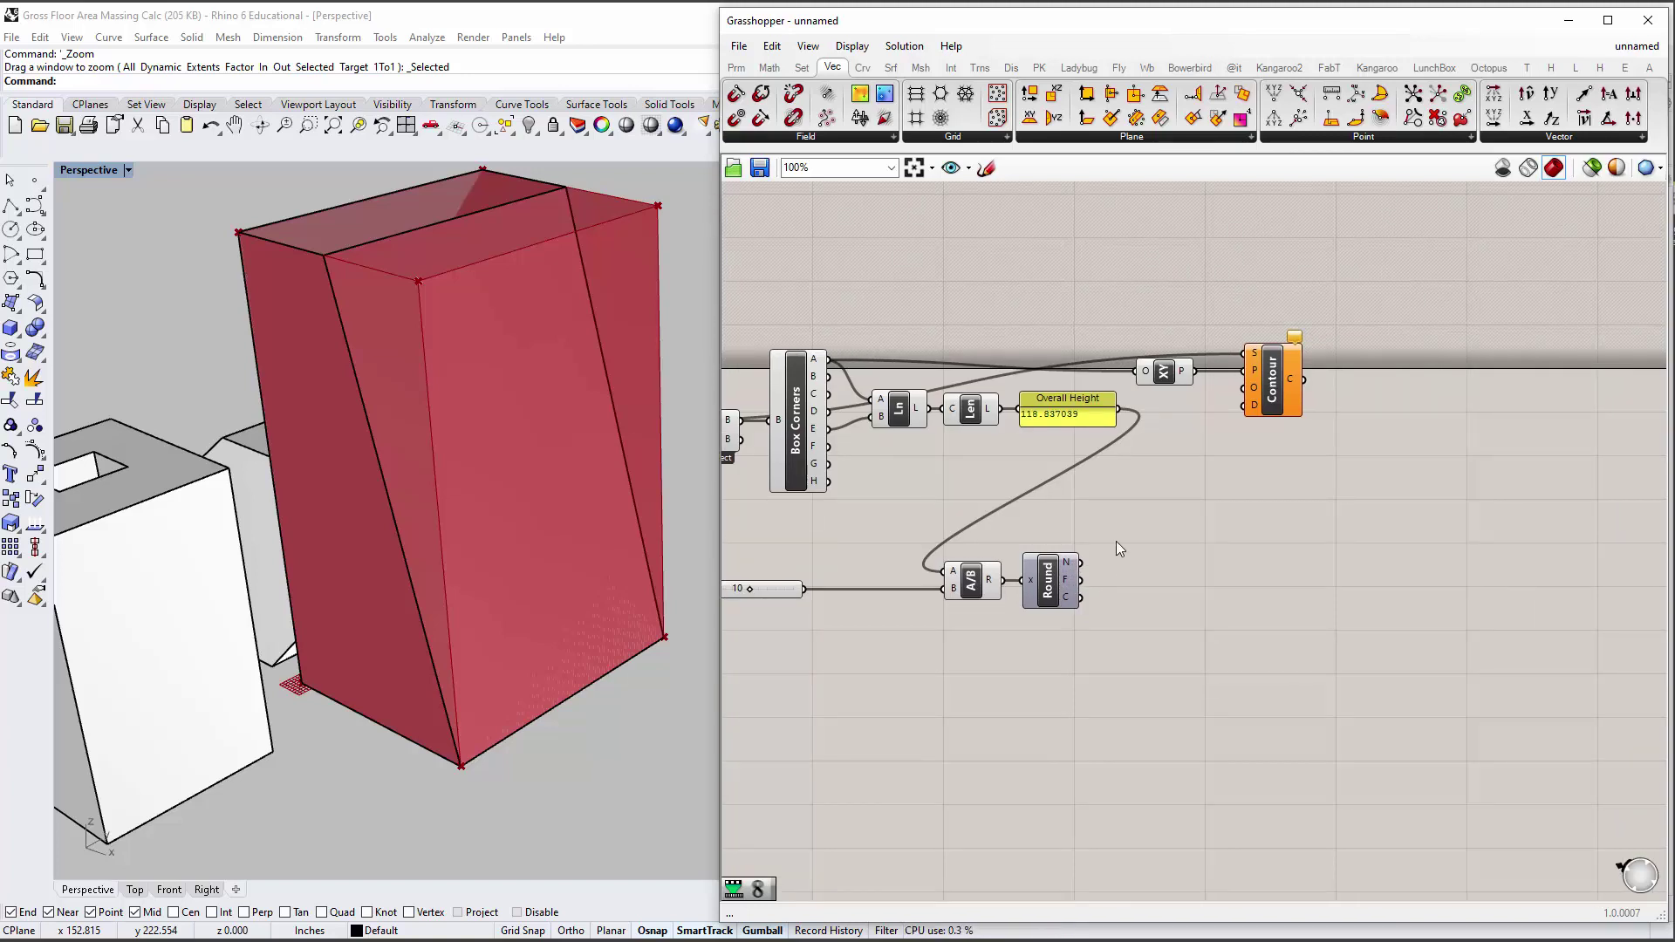
double_click(1133, 516)
text(ser)
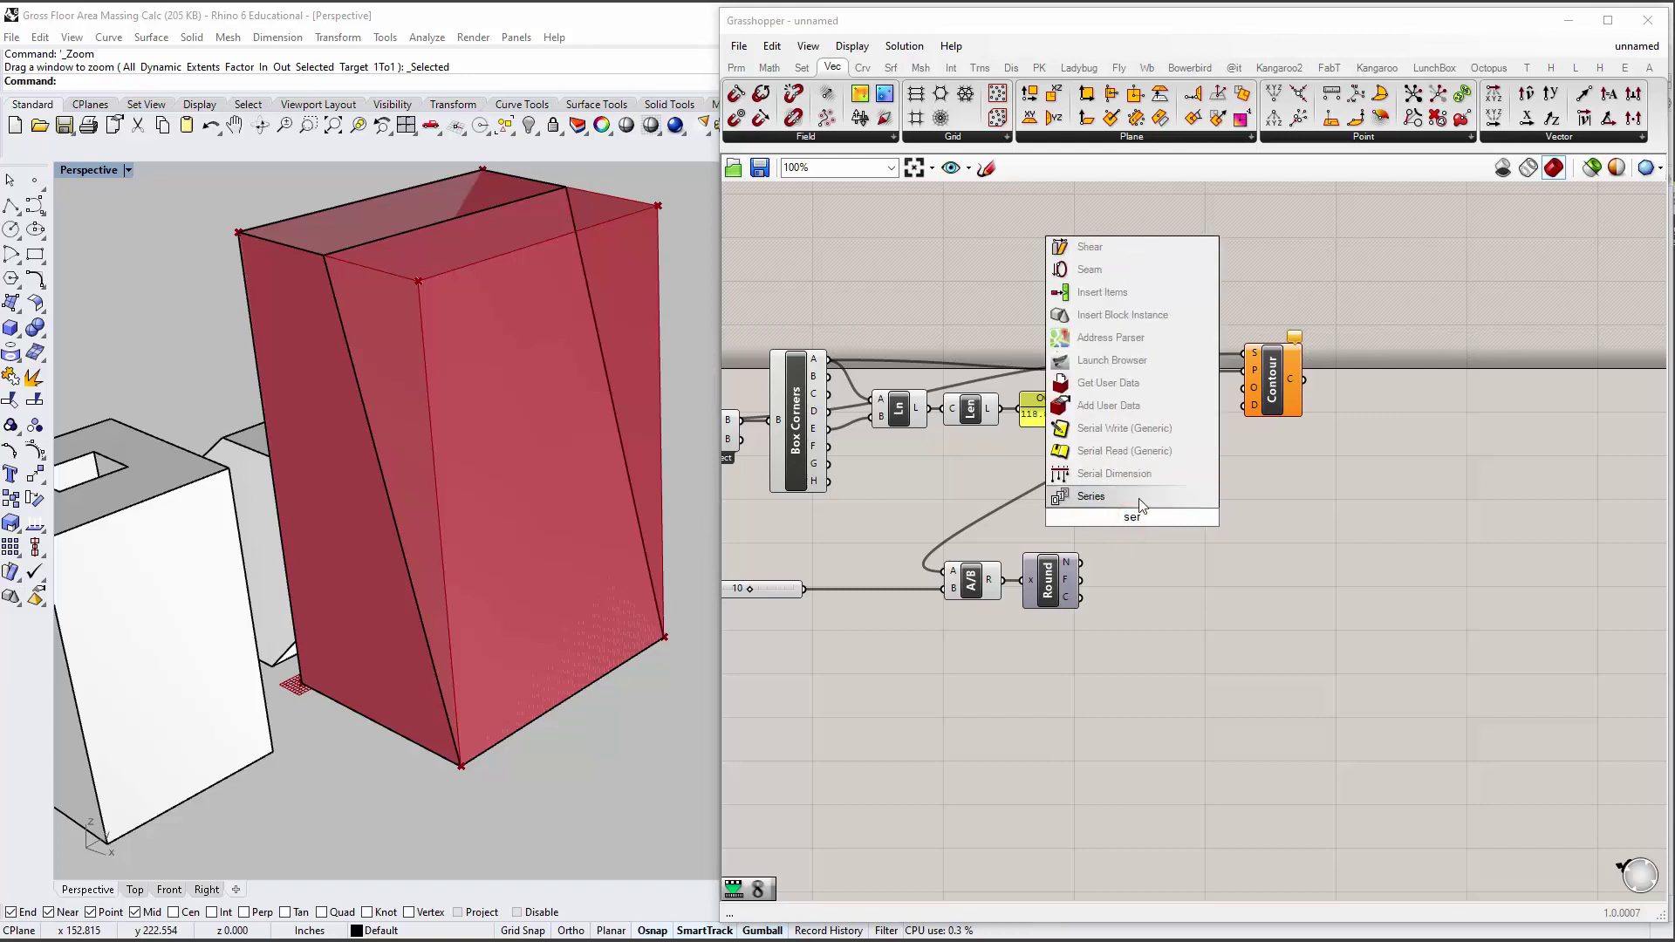
click(1138, 495)
drag(1174, 535, 1185, 537)
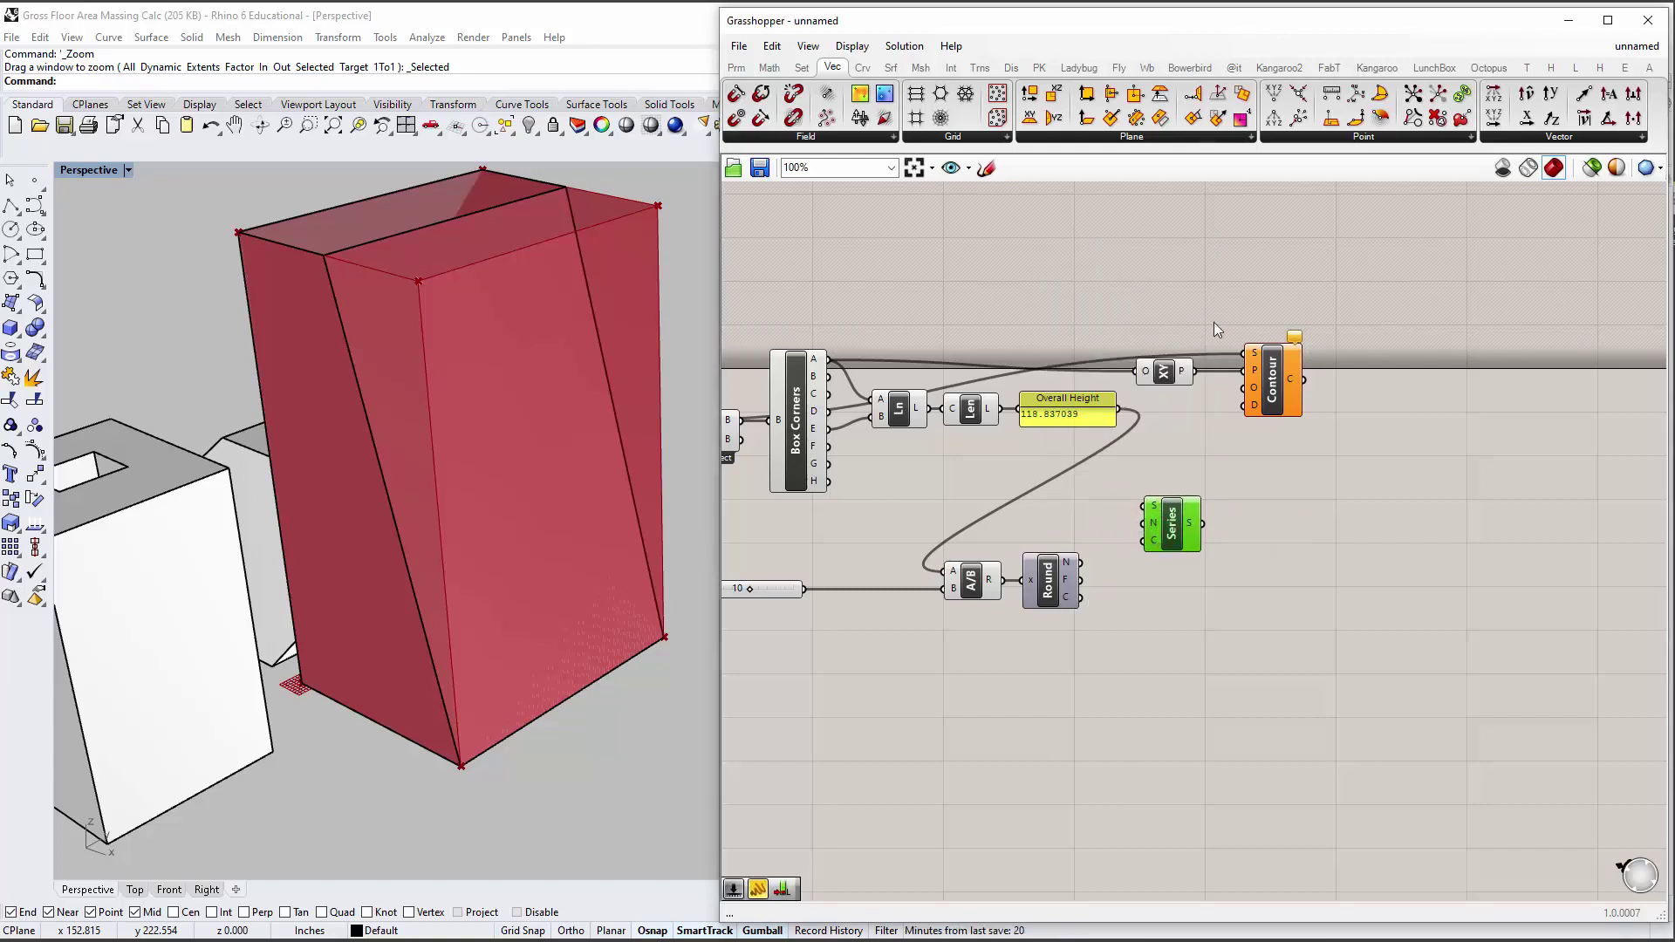
click(736, 67)
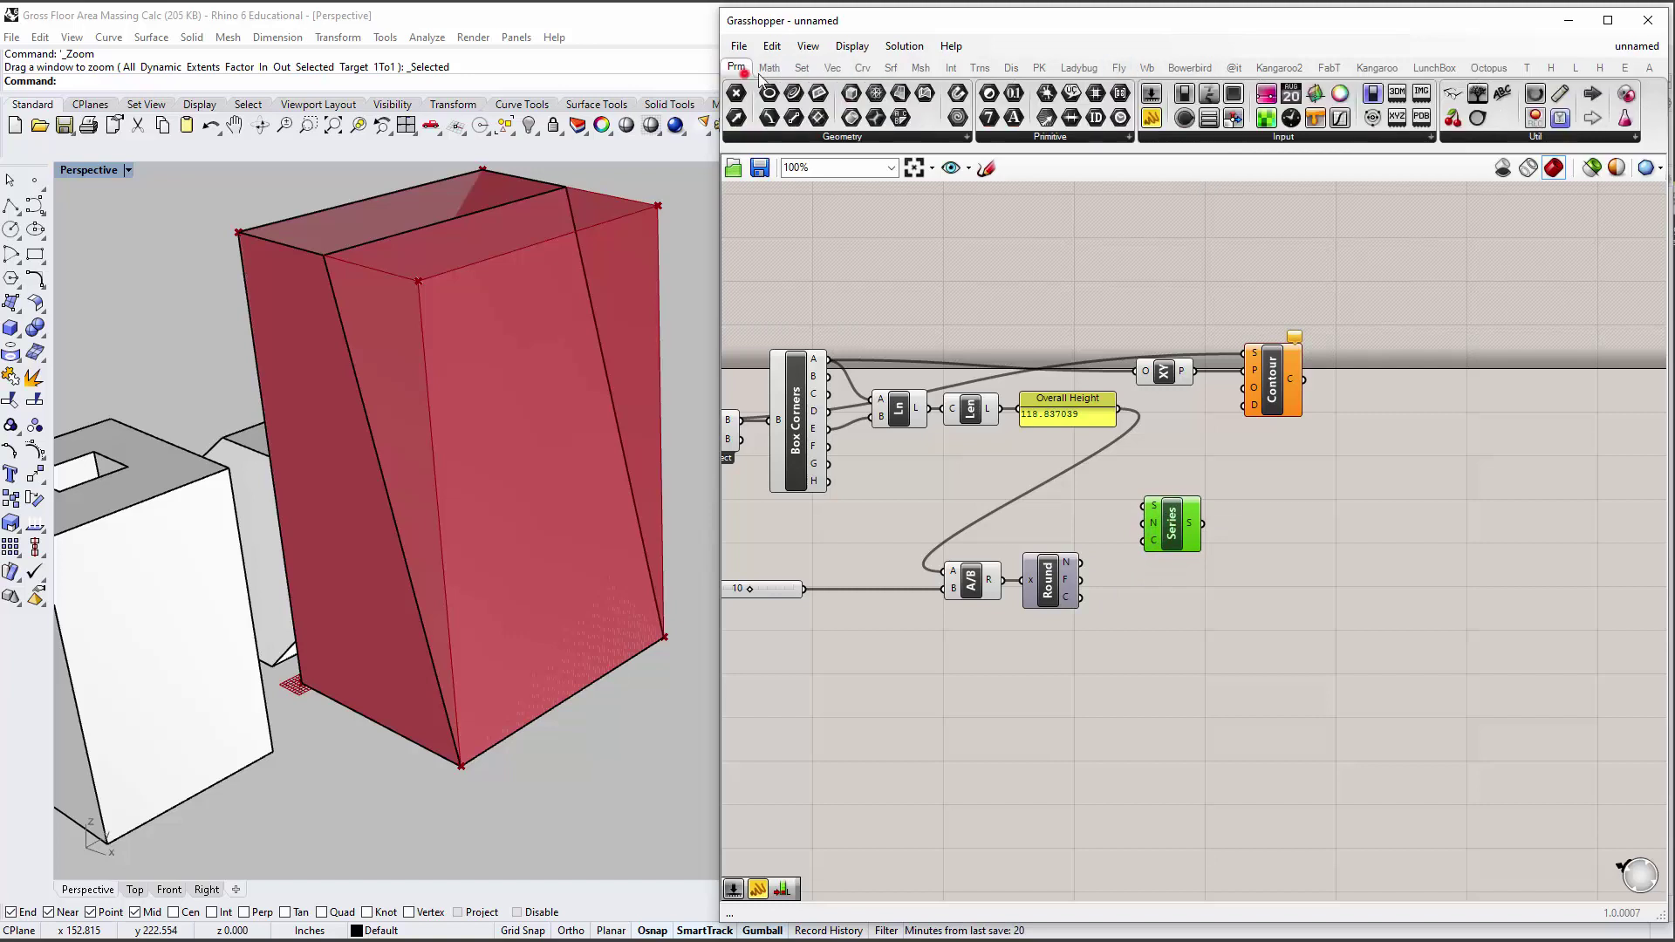
drag(1150, 117, 1365, 533)
drag(1202, 523, 1300, 673)
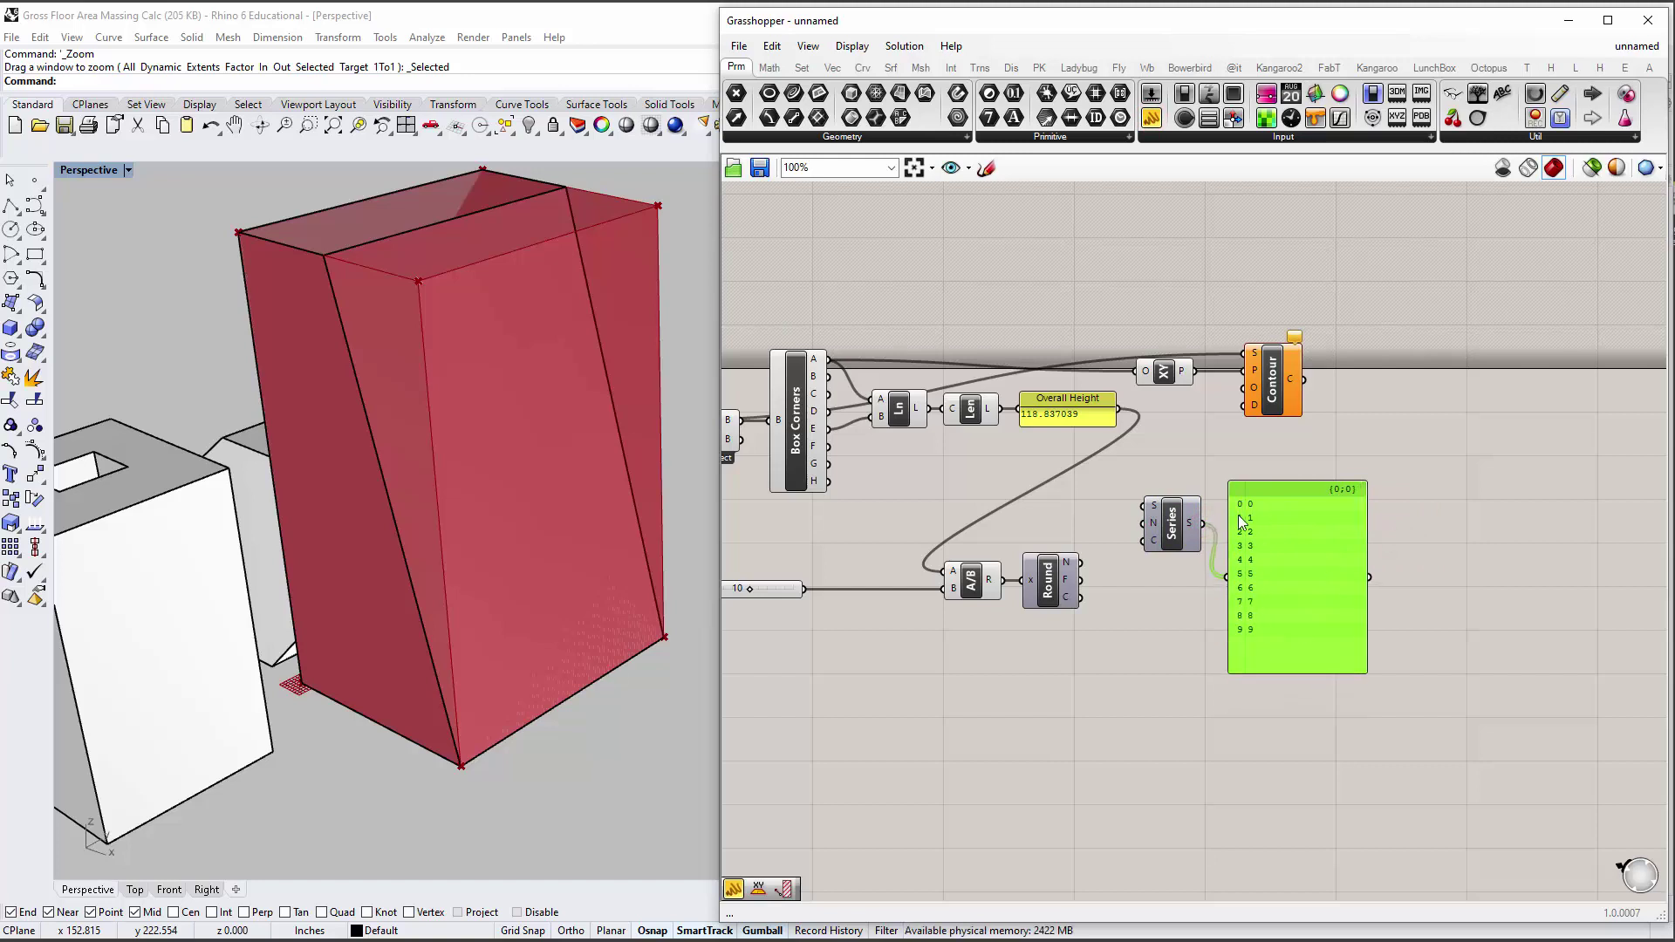
Create a Panel containing 0 and connect it to the Series component's Start input.
mouse_move(1156, 515)
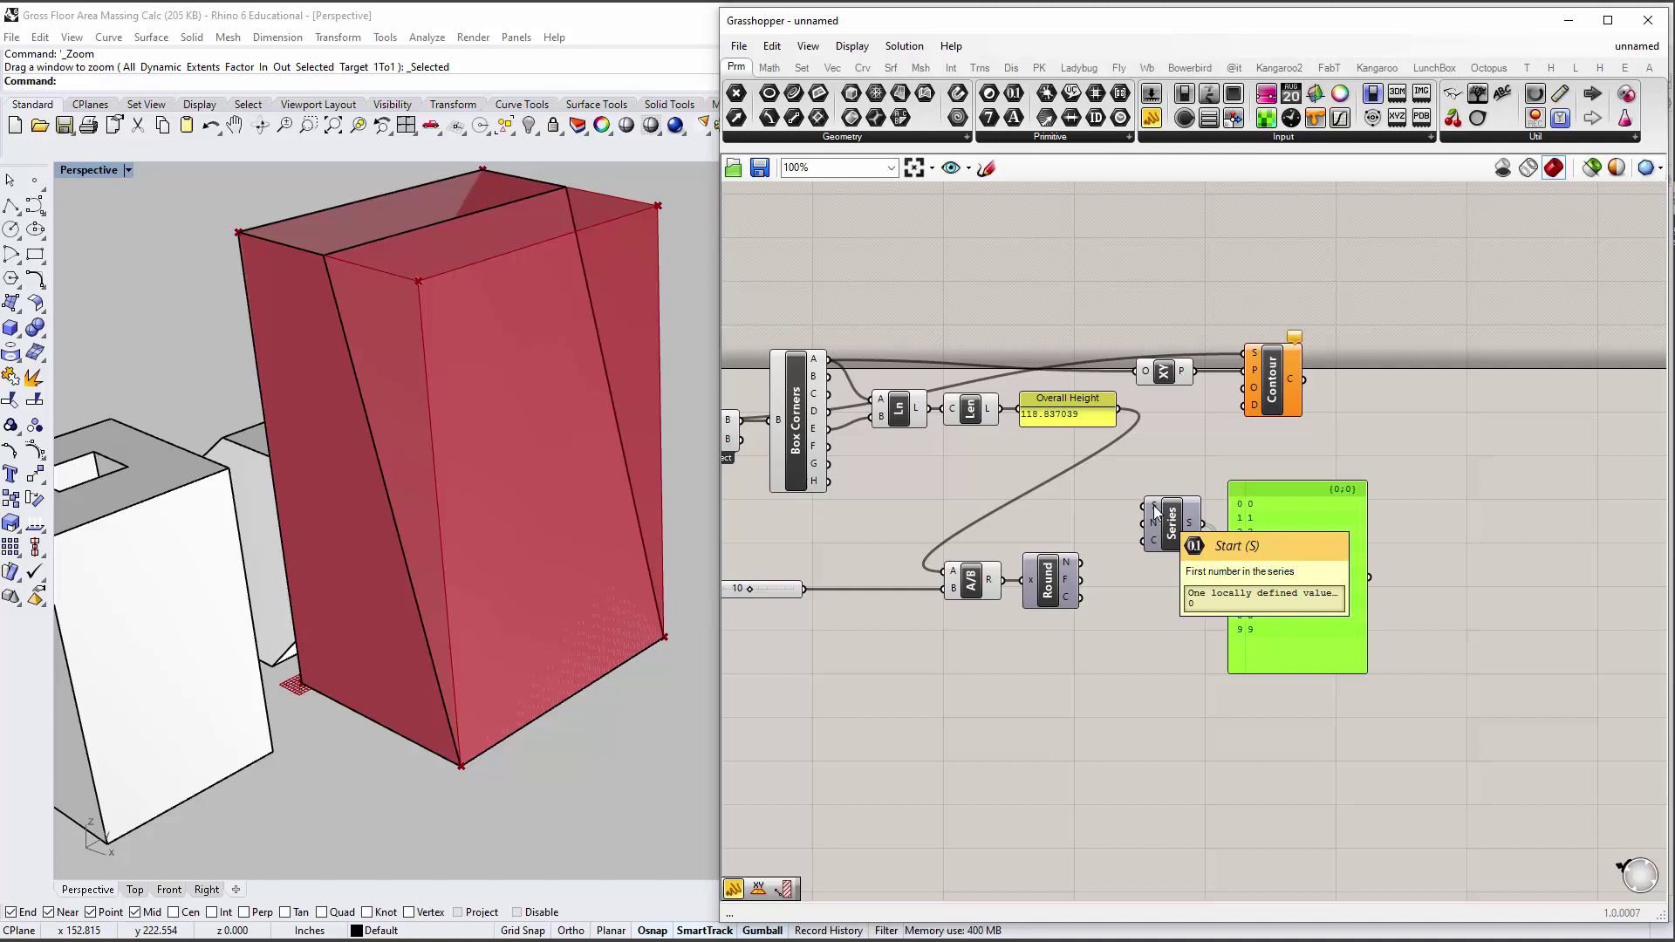
double_click(1082, 494)
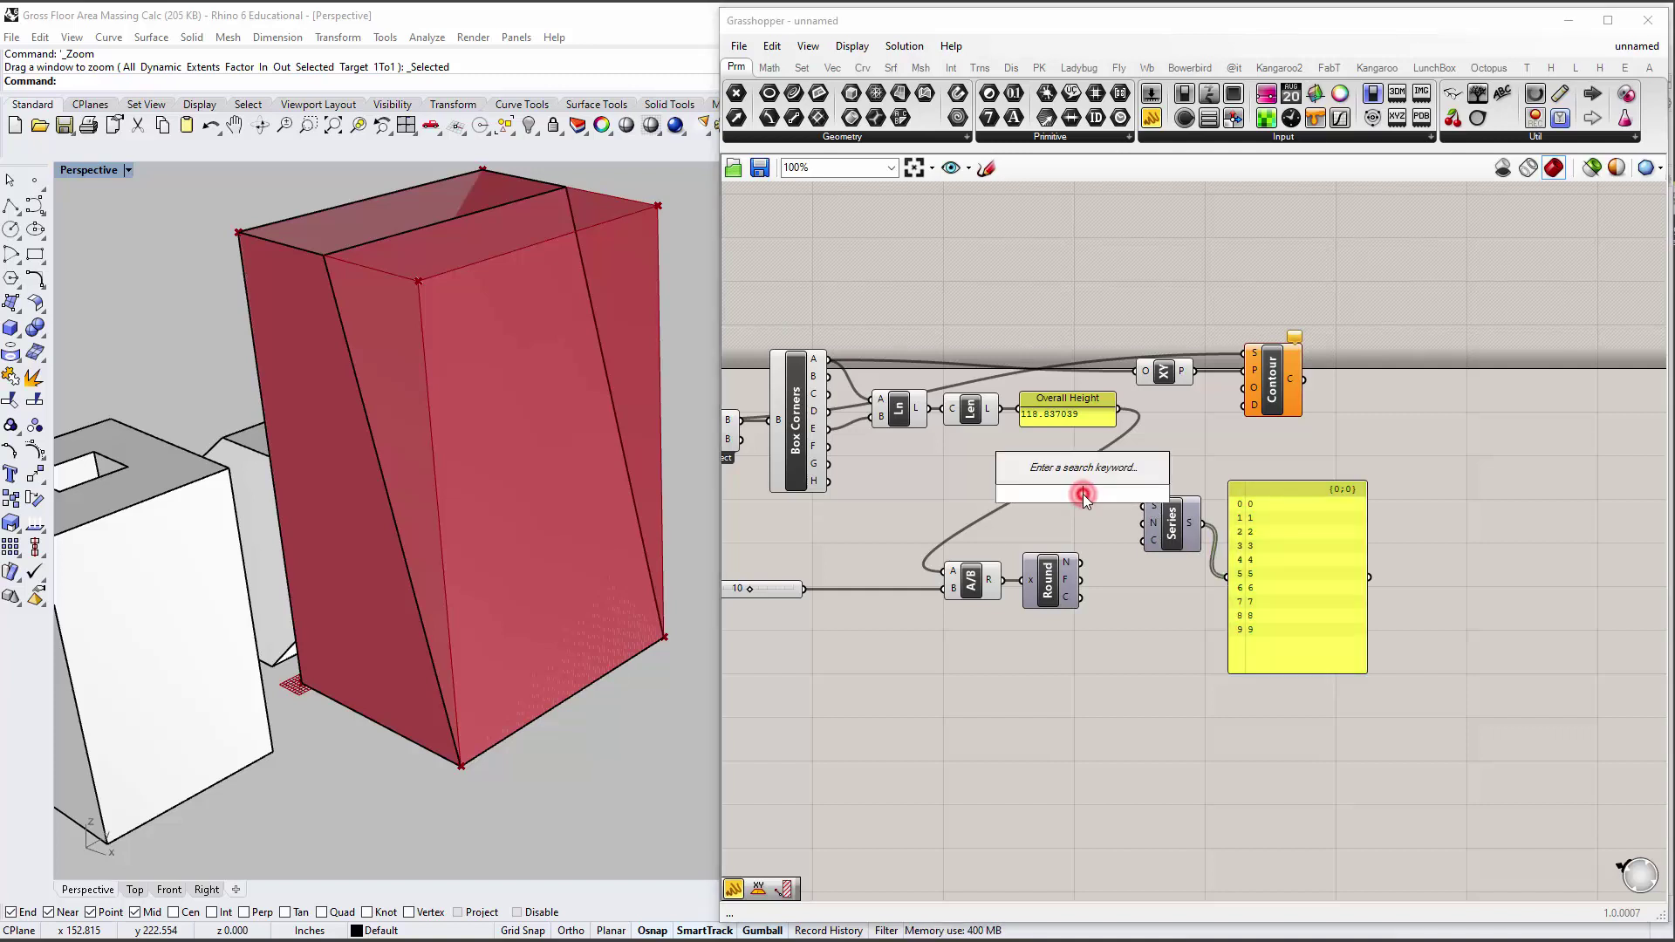
text(Panel)
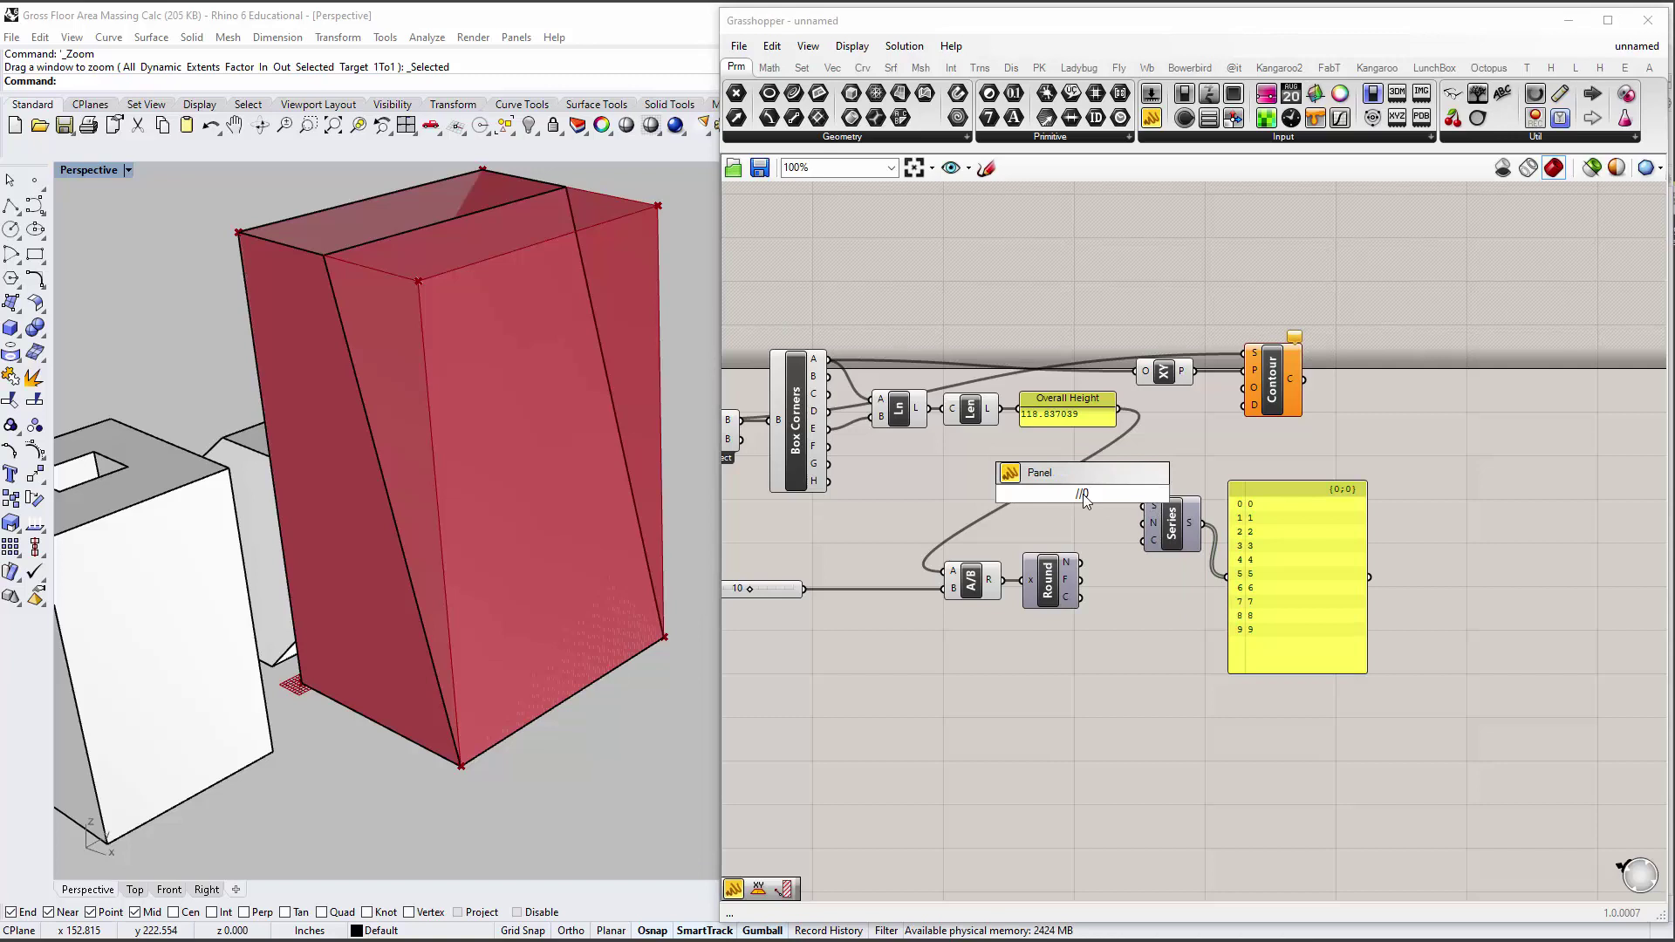
key(Return)
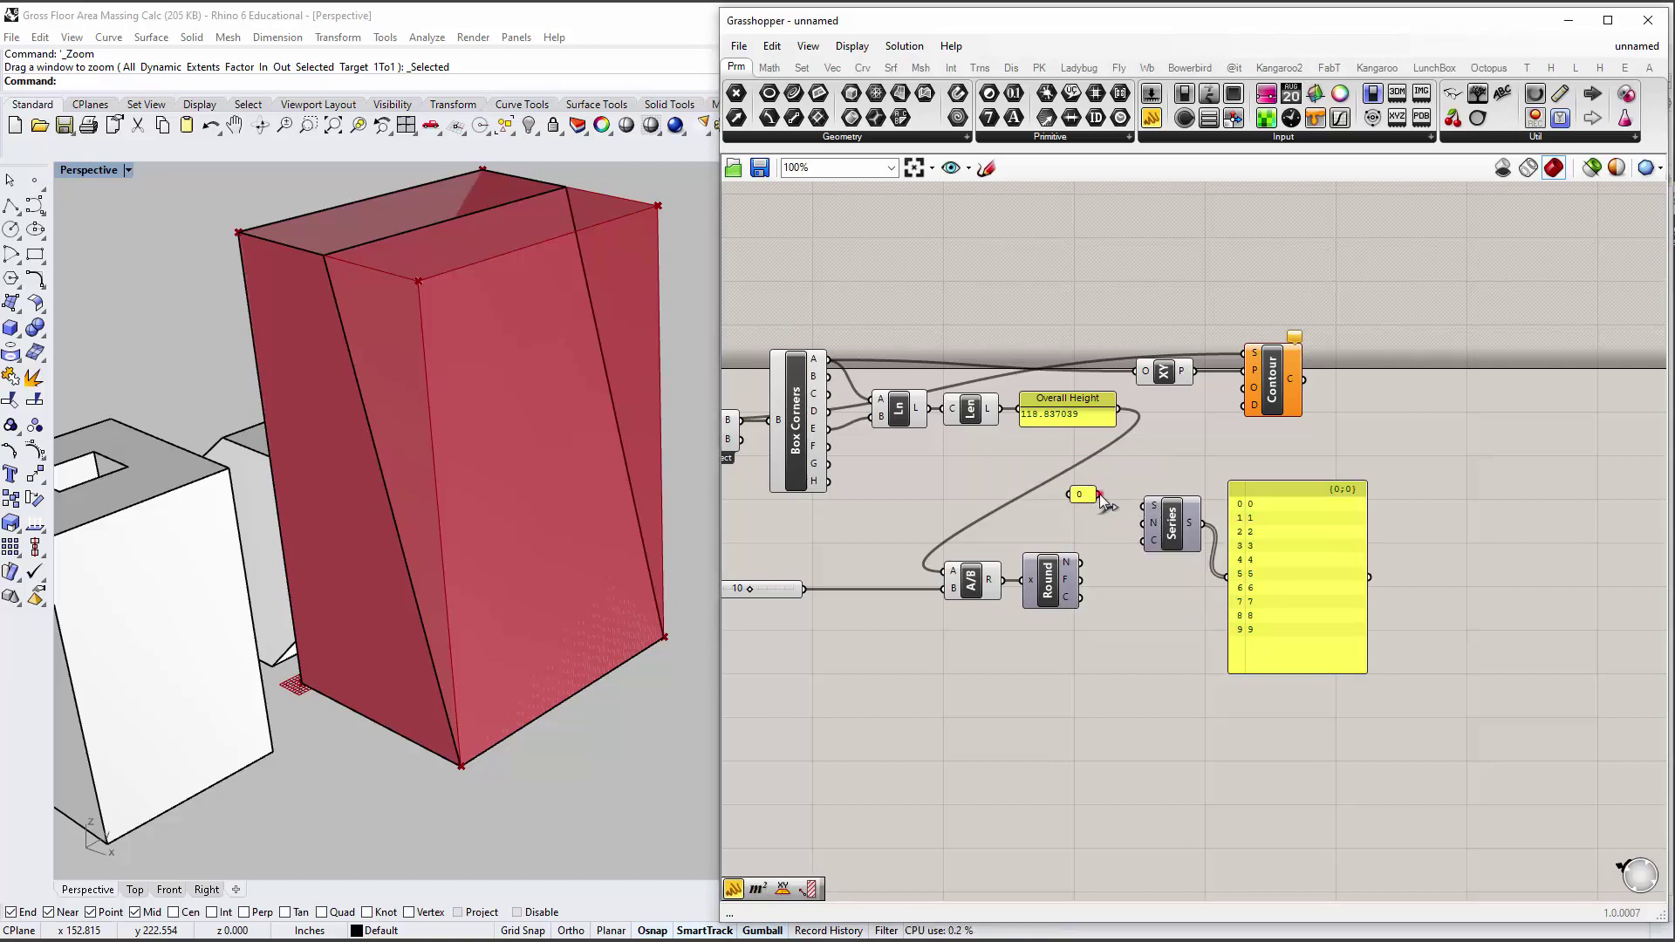
drag(1100, 494, 1124, 521)
scroll(1081, 496, up, 3)
scroll(1204, 510, down, 3)
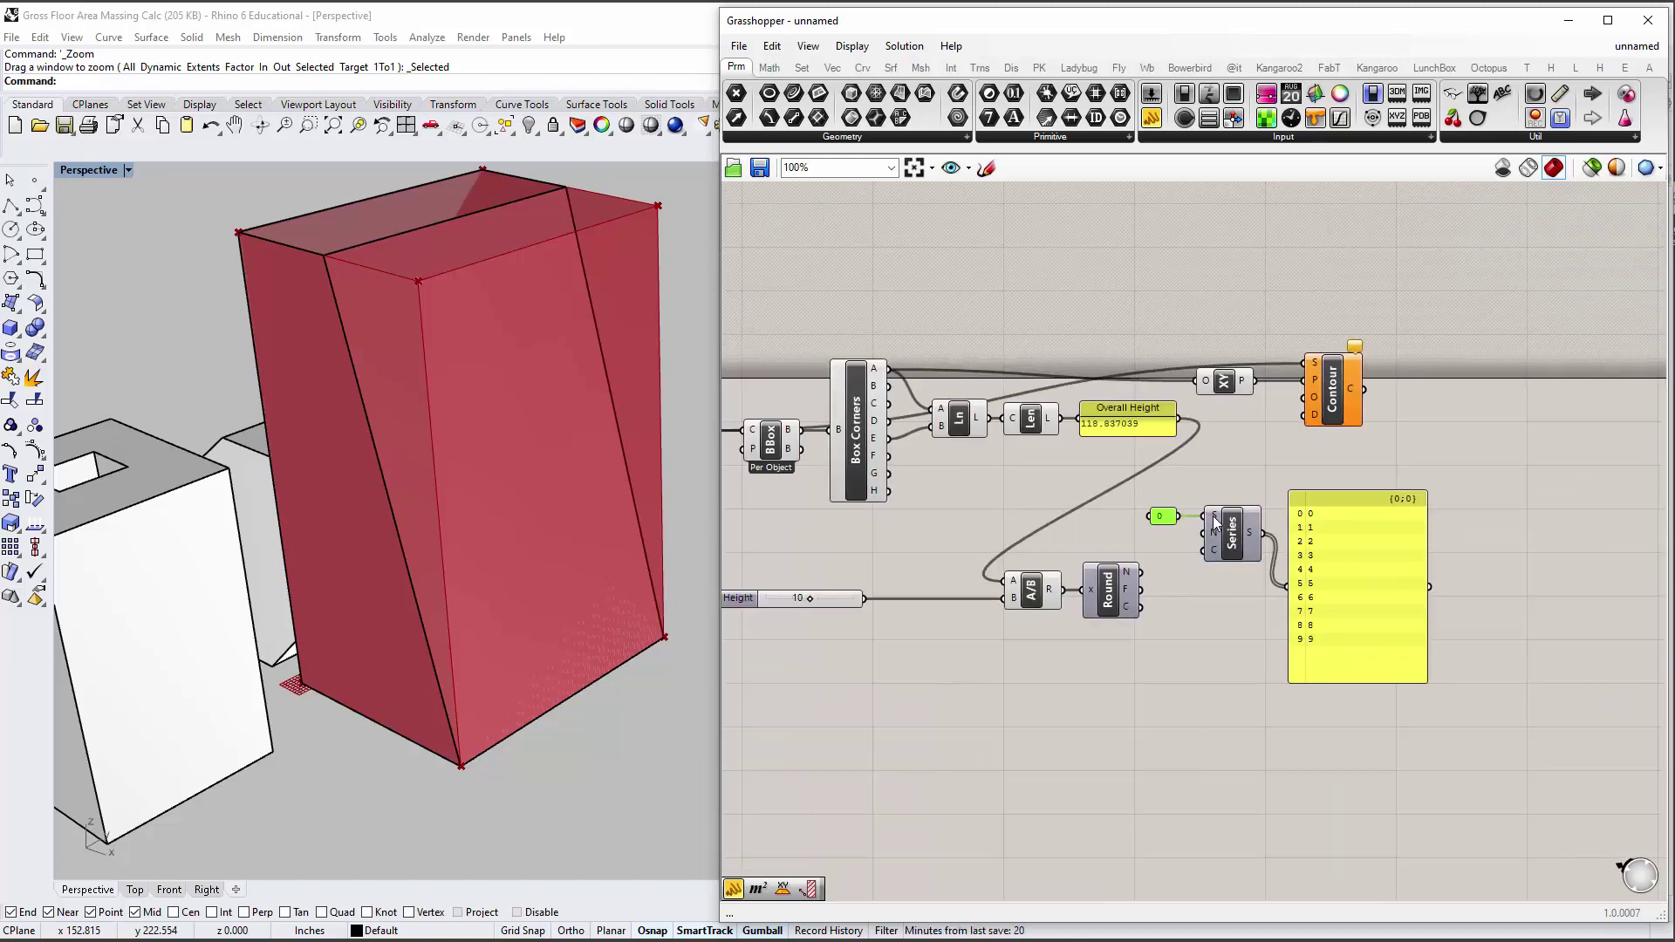
Connect the Floor to Floor Height slider to the Series Step input and Round's Nearest output to its Count input.
drag(1233, 531, 1241, 533)
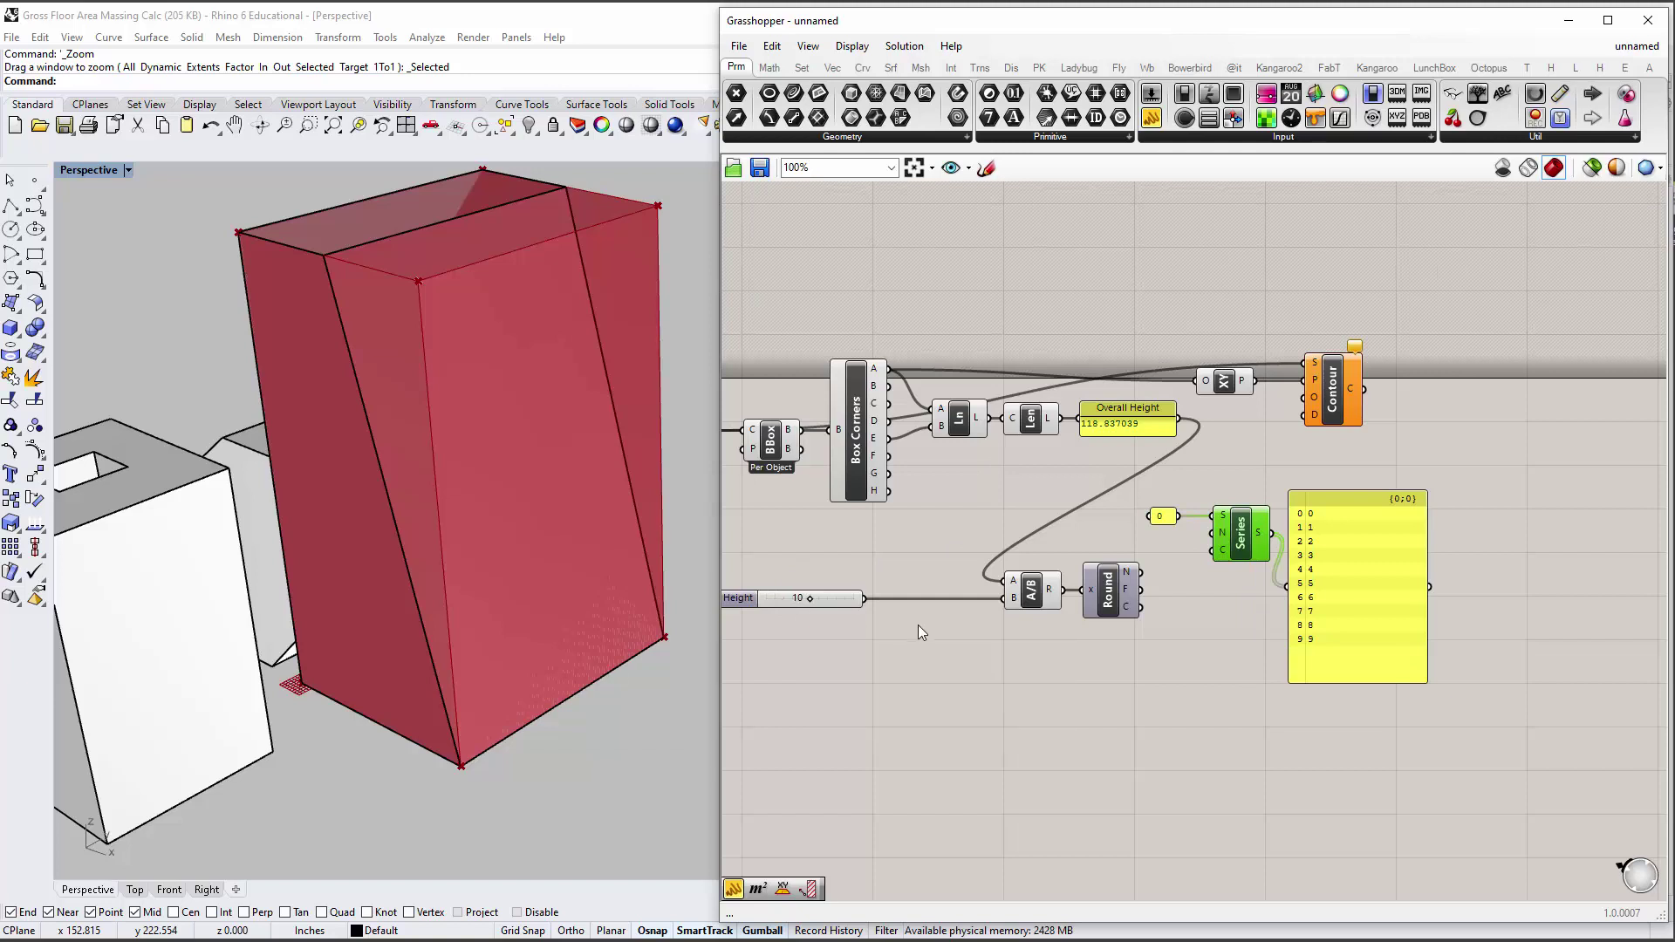
right_drag(764, 603, 830, 609)
drag(933, 604, 1279, 542)
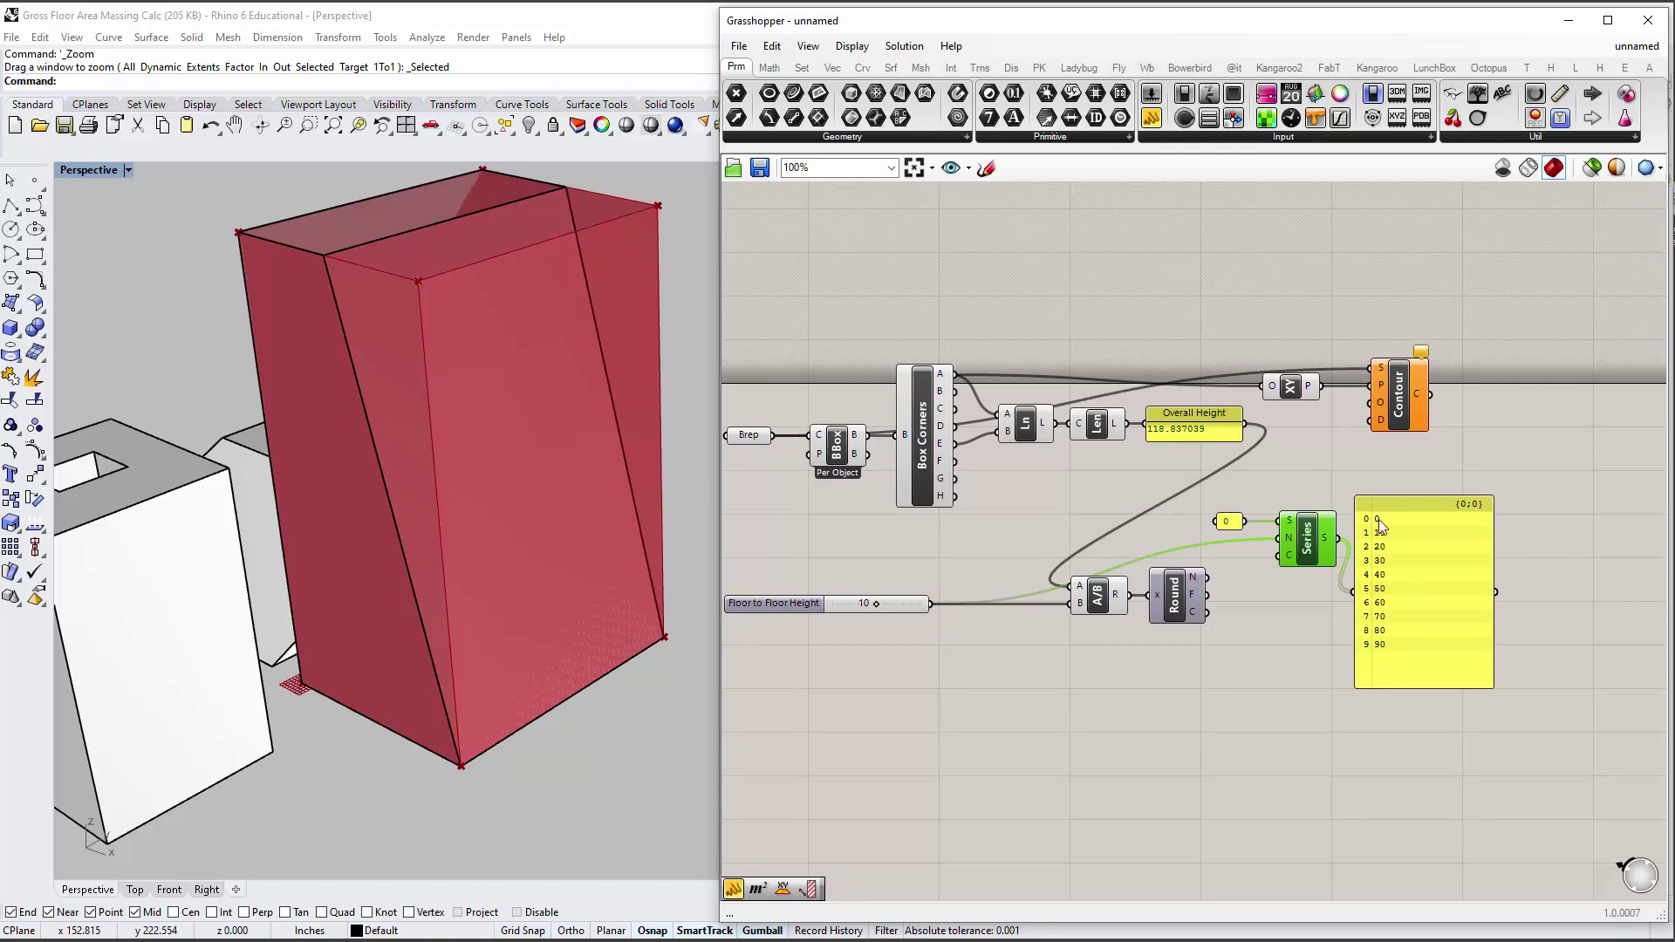
mouse_move(1192, 581)
drag(1208, 576, 1279, 556)
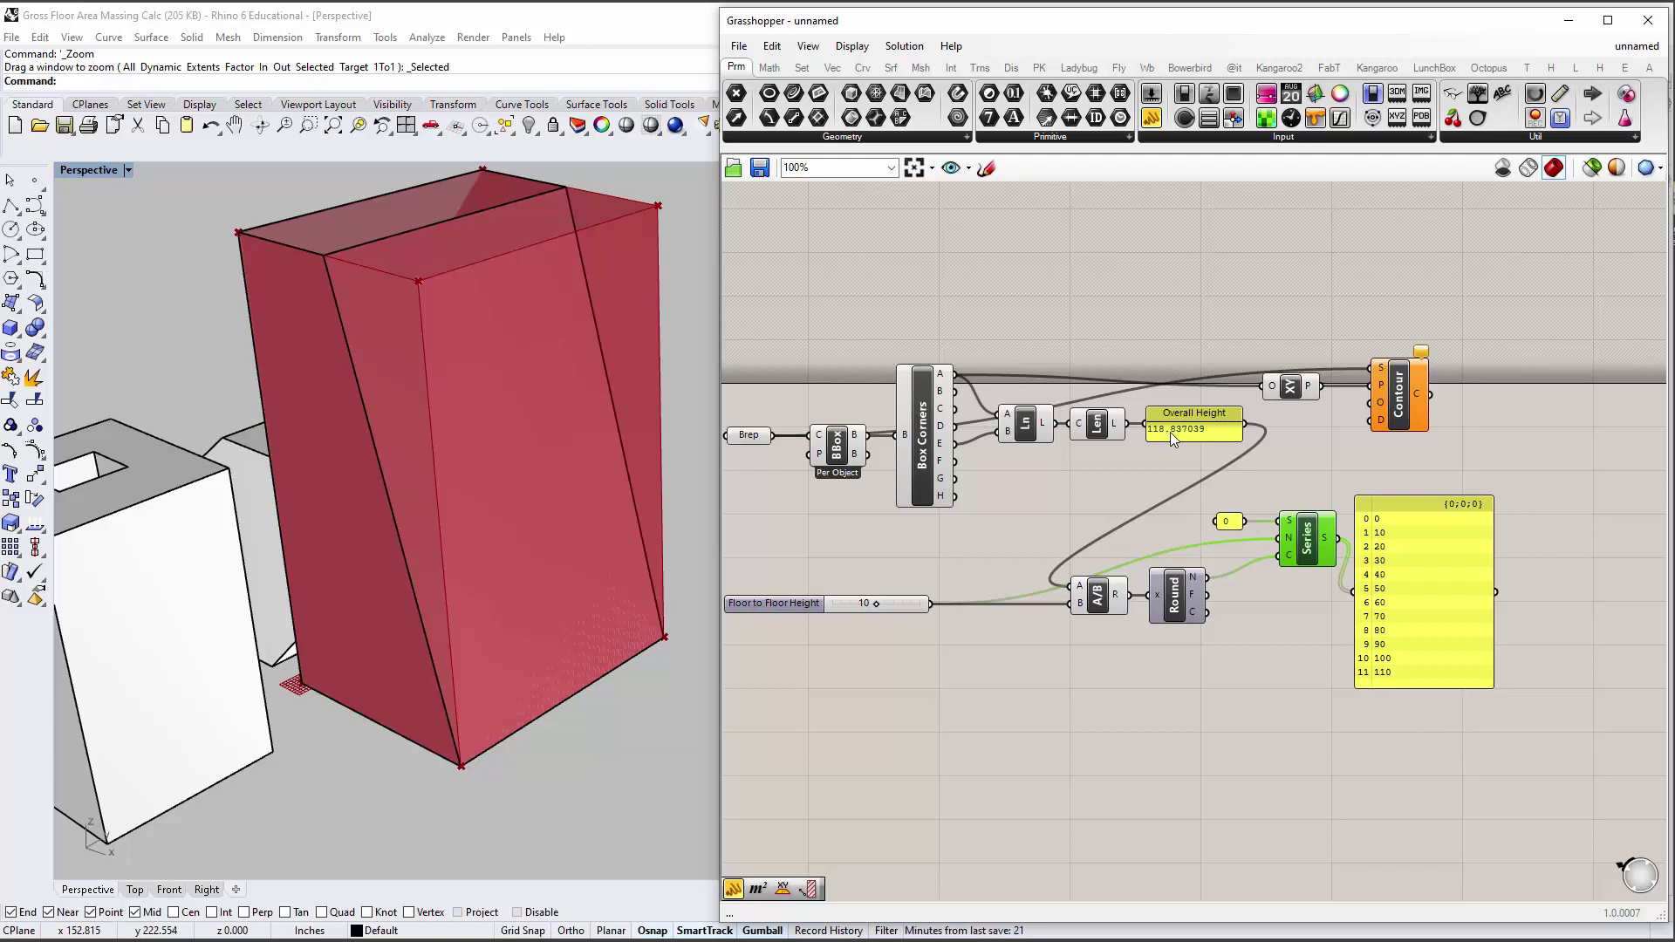
Try Round's Floor output as the Series Count, and reconnect the Nearest output.
drag(1421, 534, 1460, 542)
drag(1207, 594, 1279, 556)
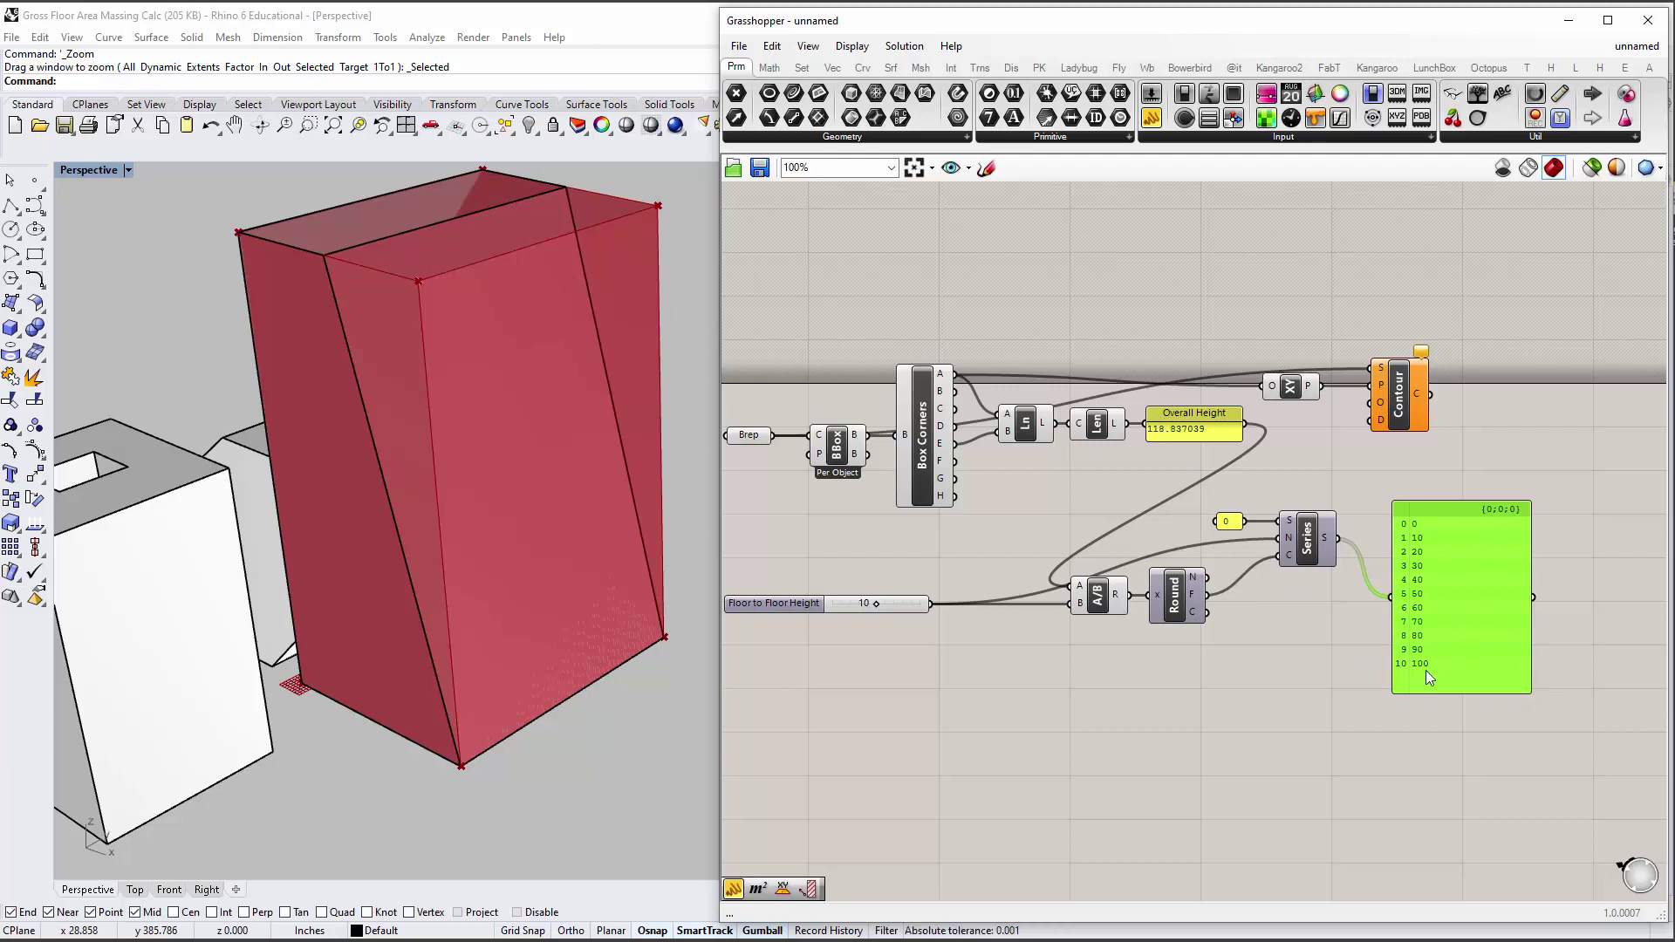
drag(1209, 577, 1277, 556)
Connect the Series output to the Contour component's Offsets input and view the resulting slices on the tower mass.
drag(1449, 590, 1444, 621)
drag(1407, 400, 1421, 402)
click(1358, 502)
drag(1303, 536, 1386, 403)
right_drag(467, 463, 348, 364)
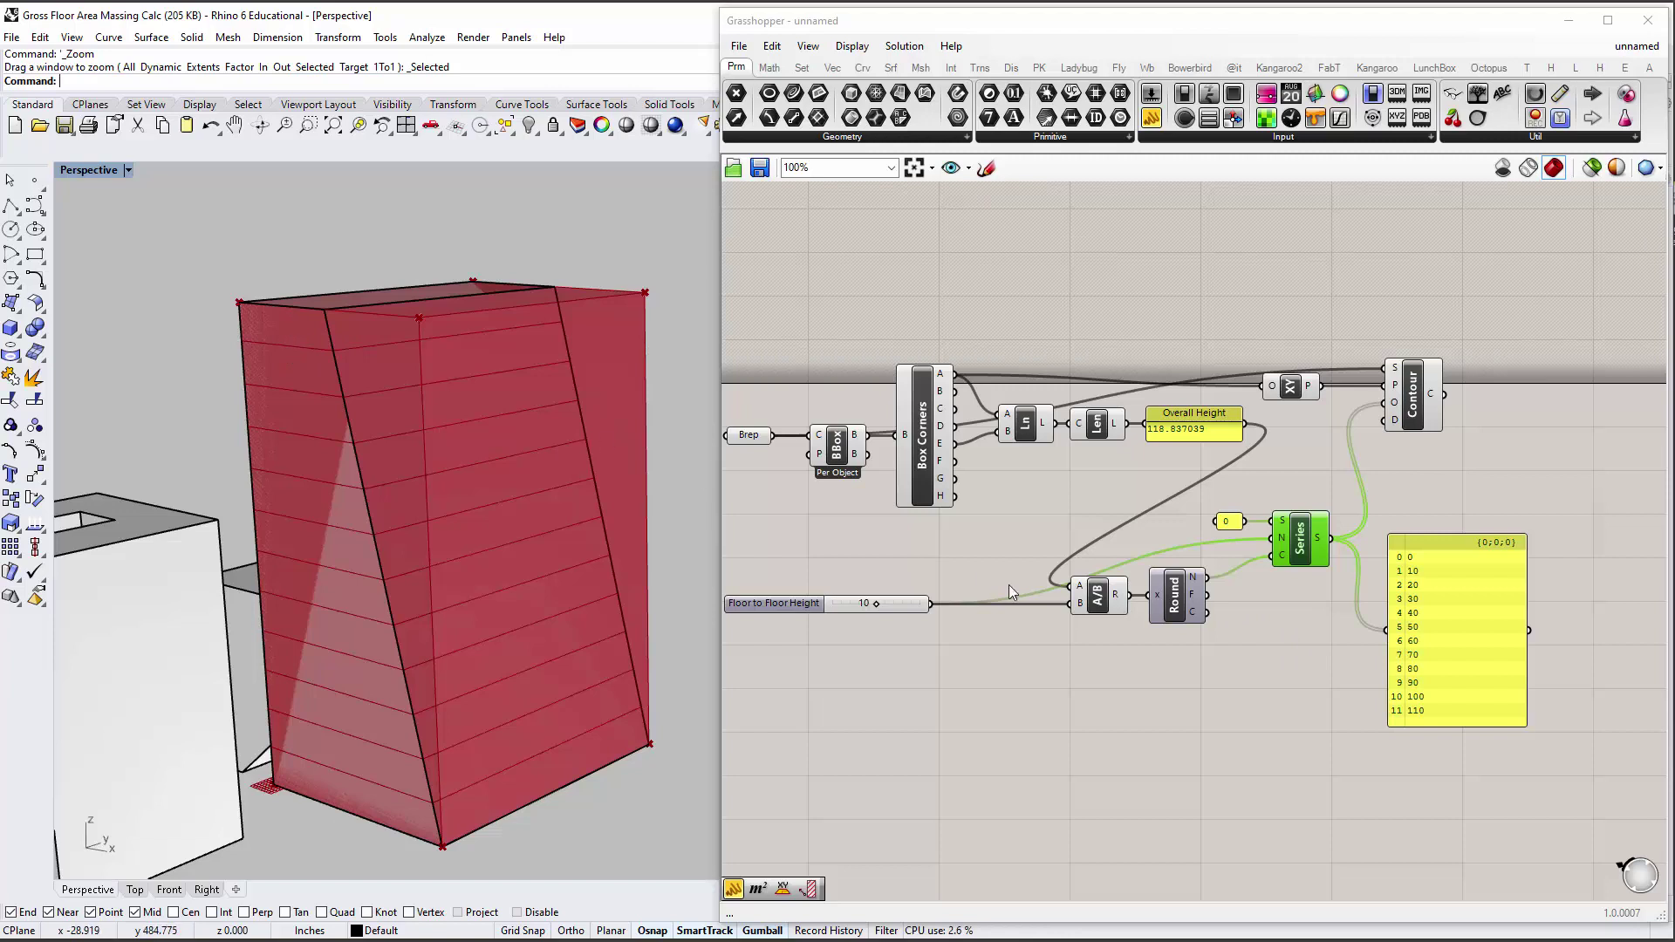
Replace the Series Count source with Round's Floor output, and move the series Panel below the Contour component while narrowing it.
drag(1209, 596, 1271, 556)
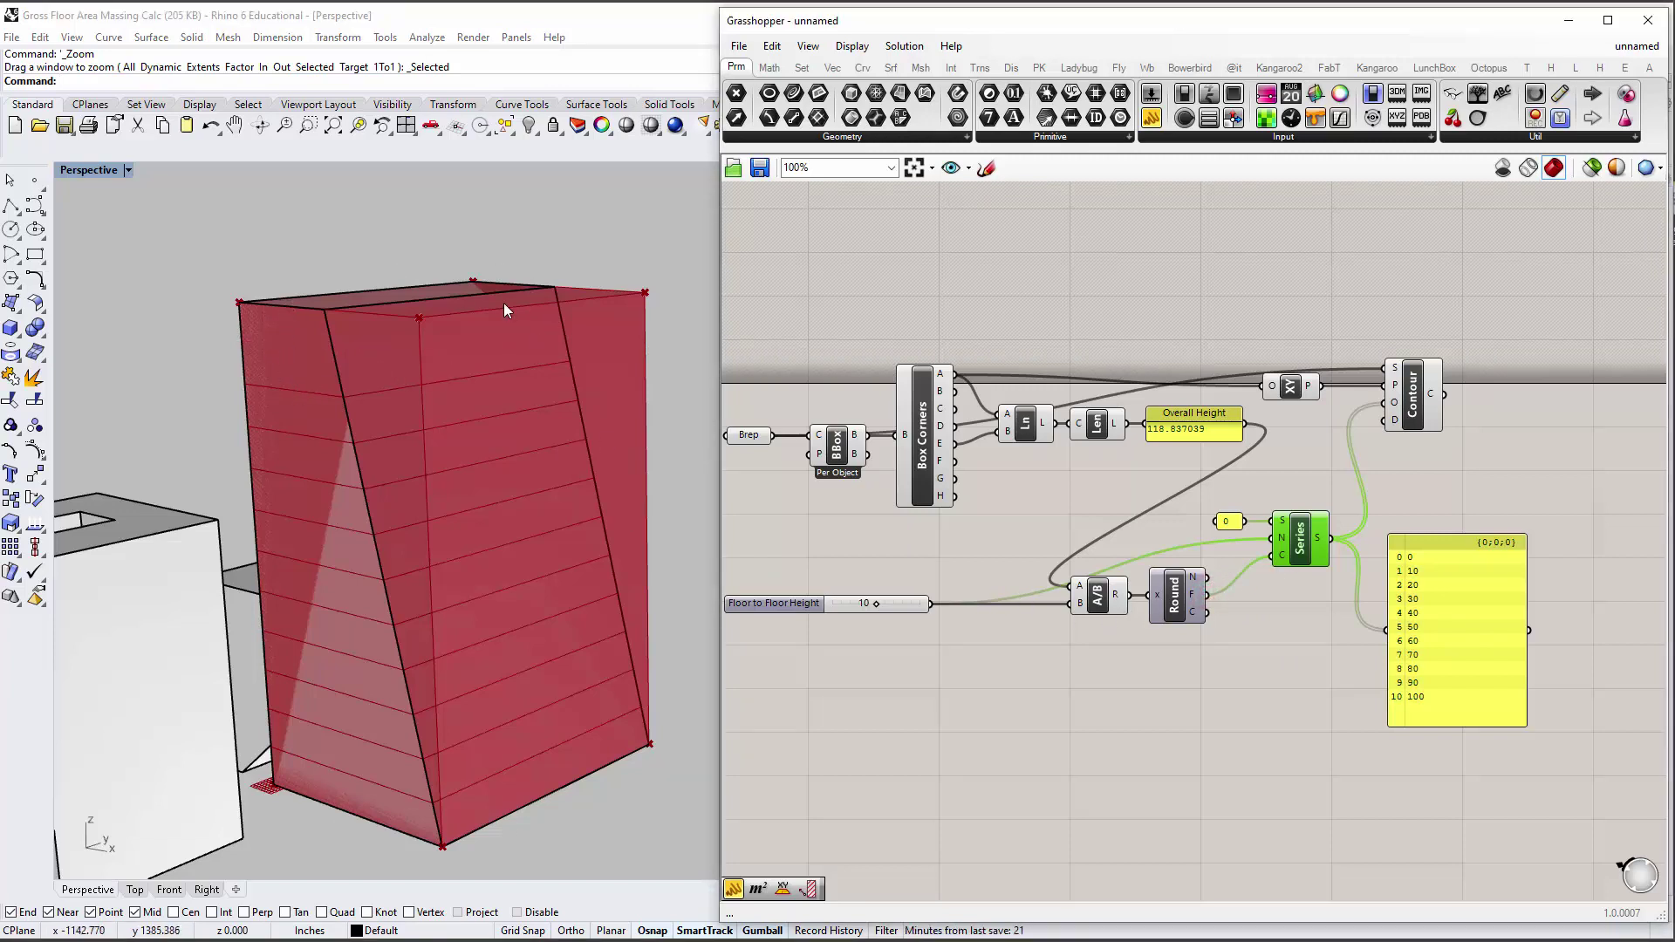
click(1459, 592)
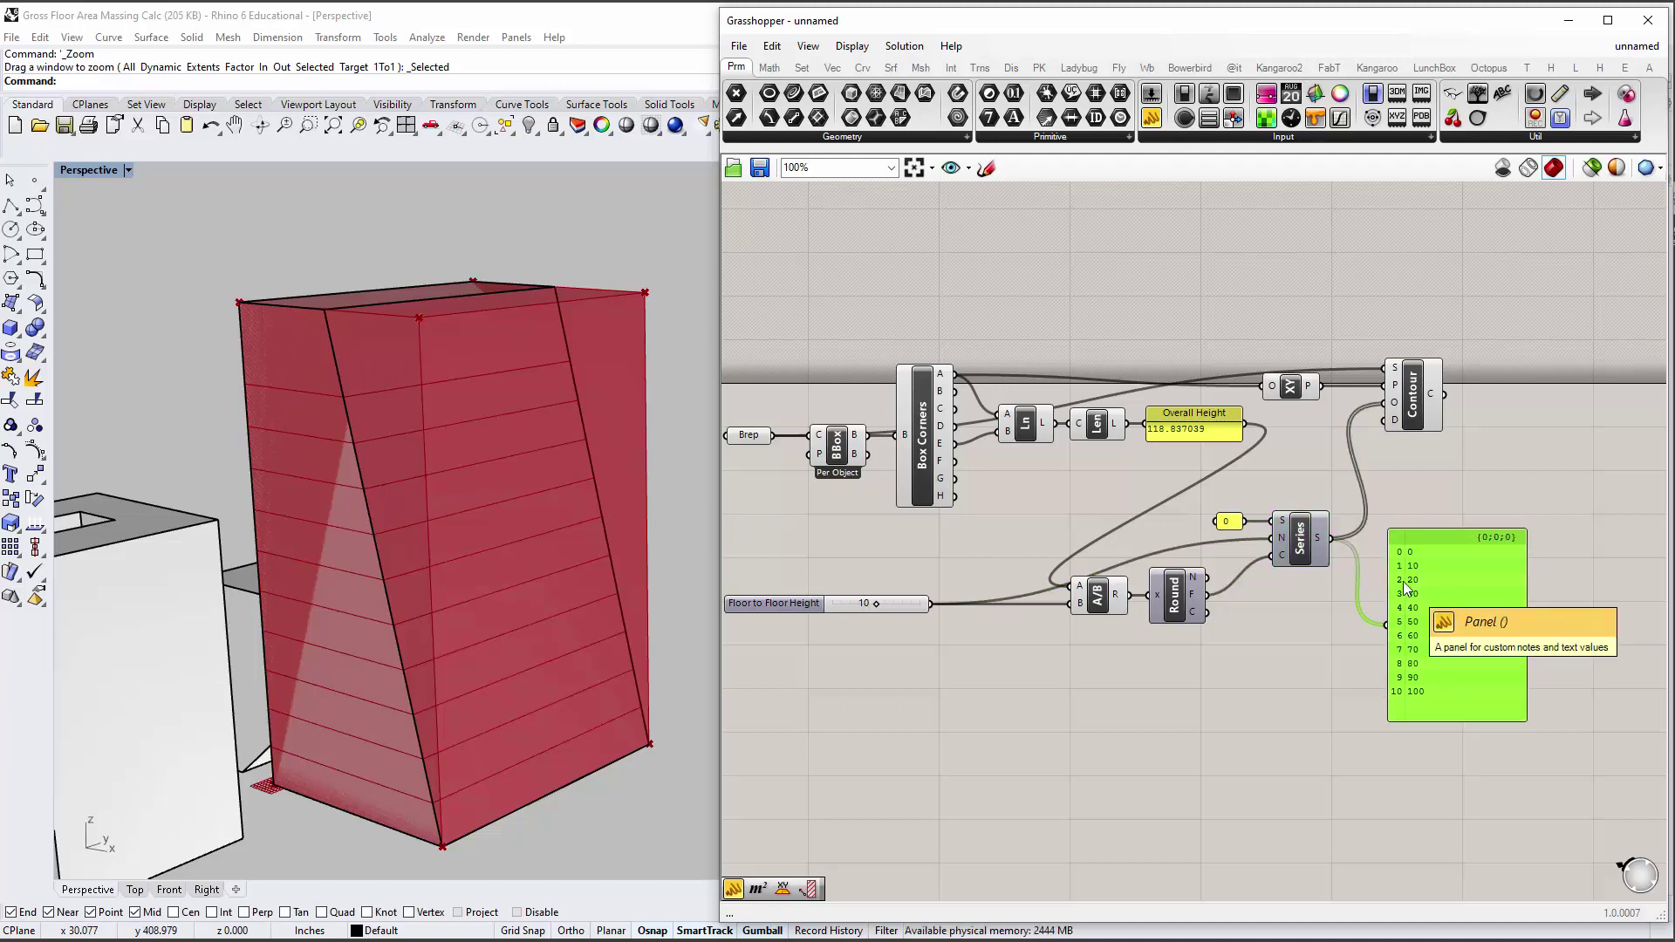
scroll(1403, 581, down, 1)
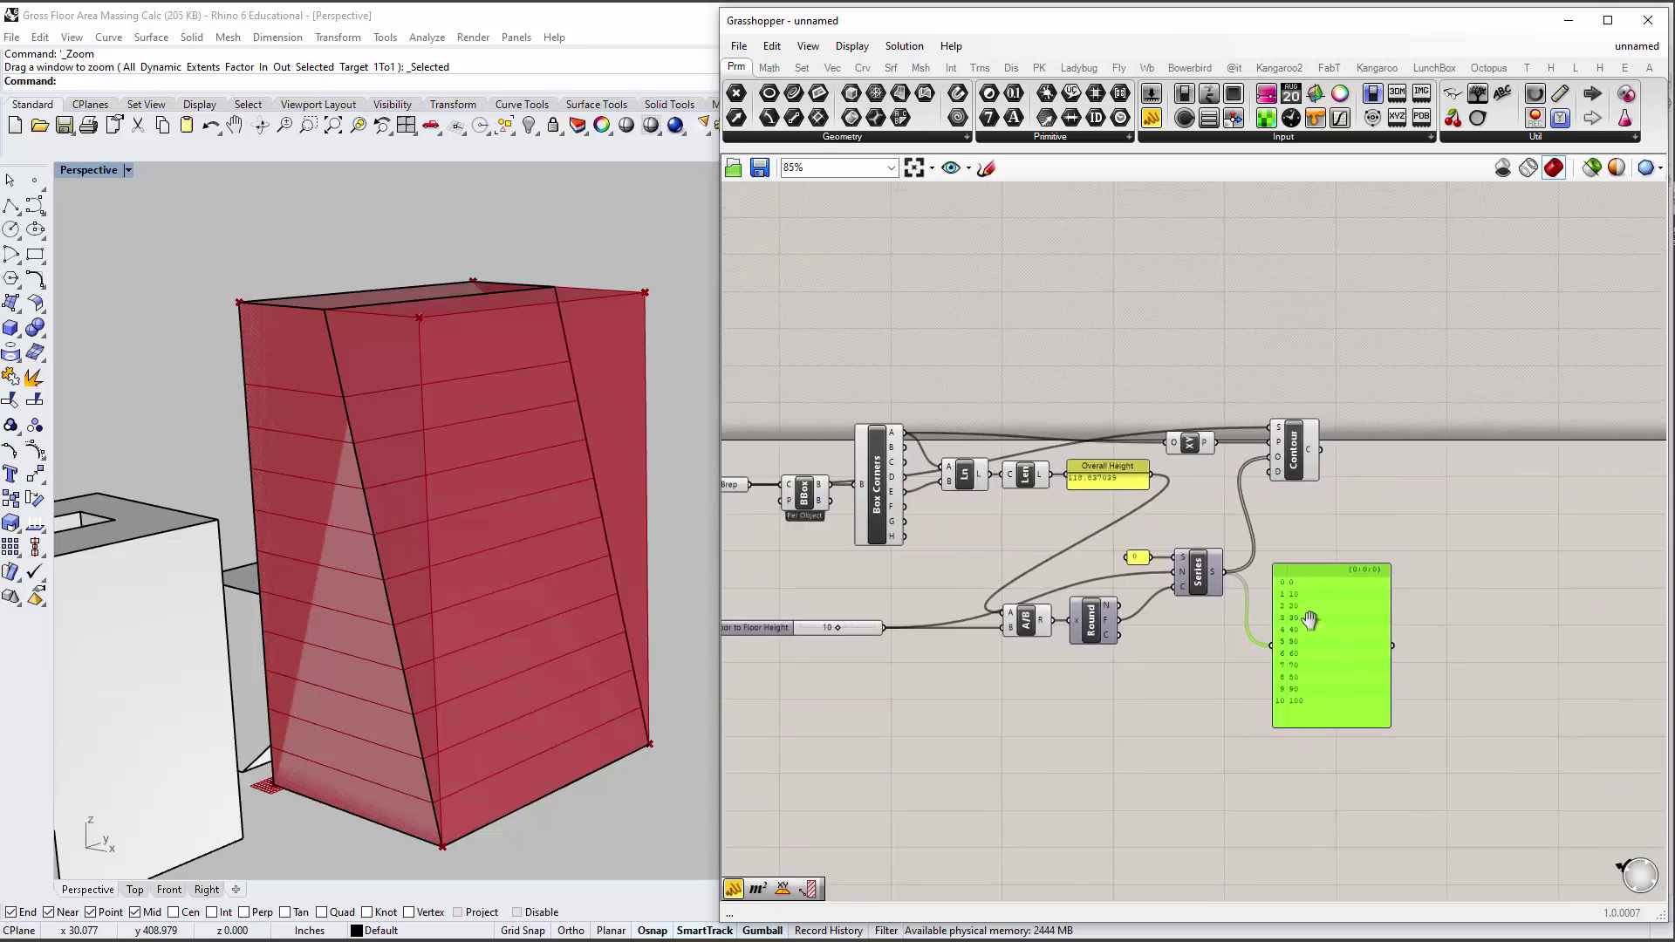
drag(1313, 624, 1316, 660)
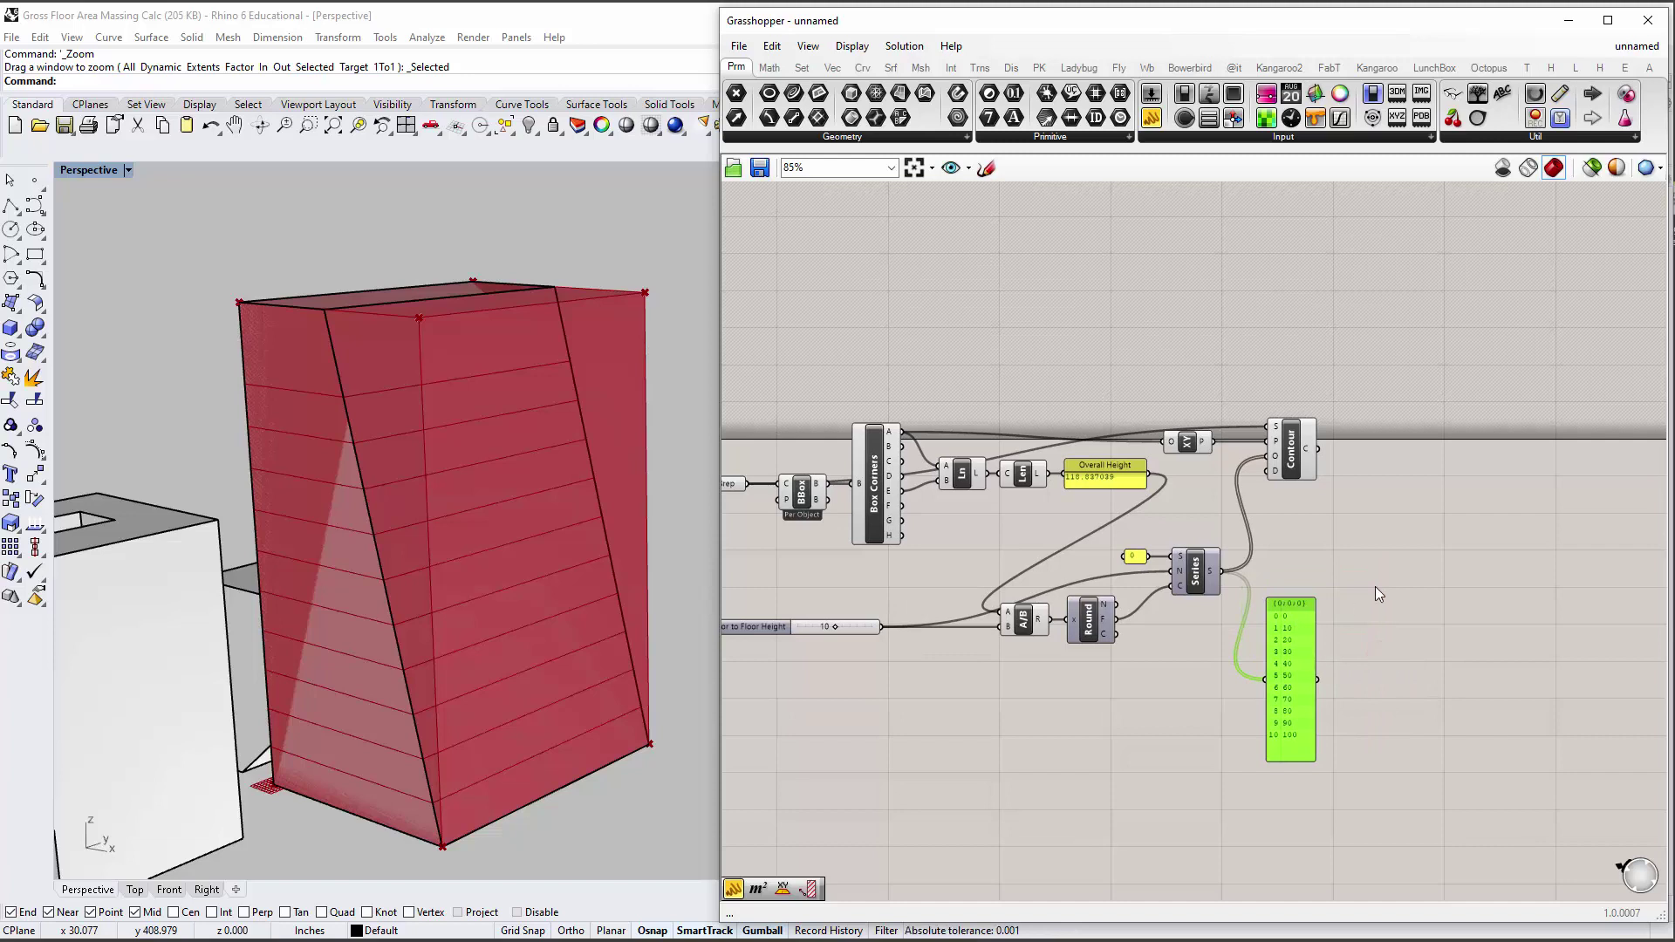
Examine the Contour curves on the tower, hiding the mass in Rhino and undoing the hide.
right_drag(1401, 567, 1194, 639)
scroll(1099, 534, up, 2)
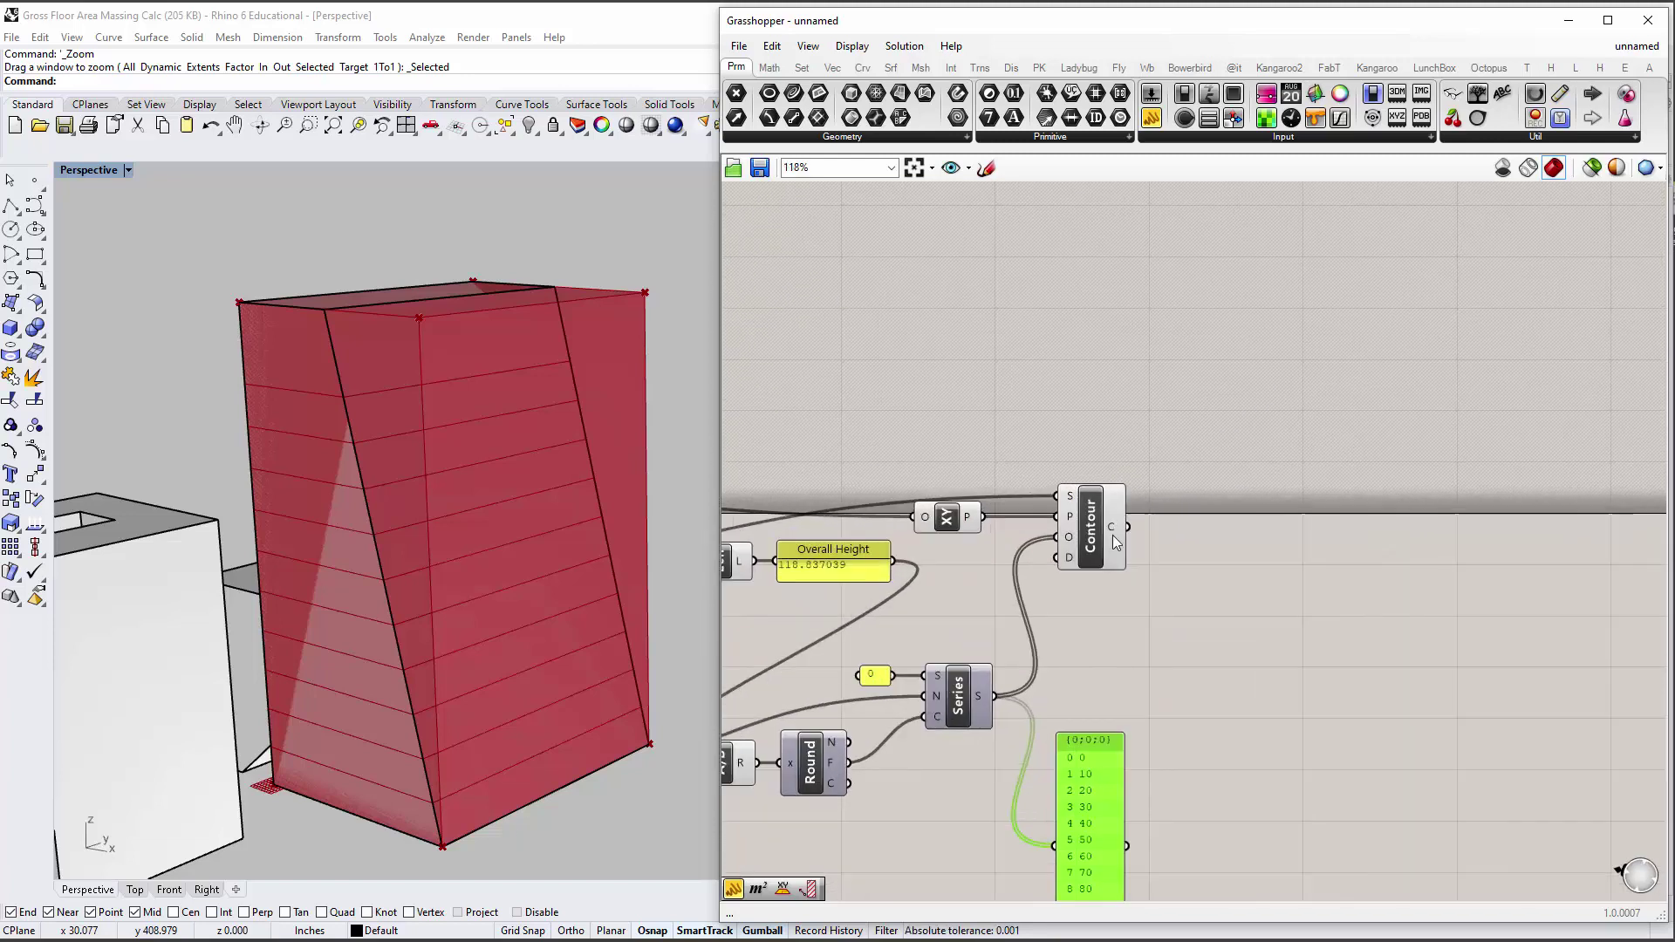
click(1111, 535)
right_drag(463, 512, 499, 557)
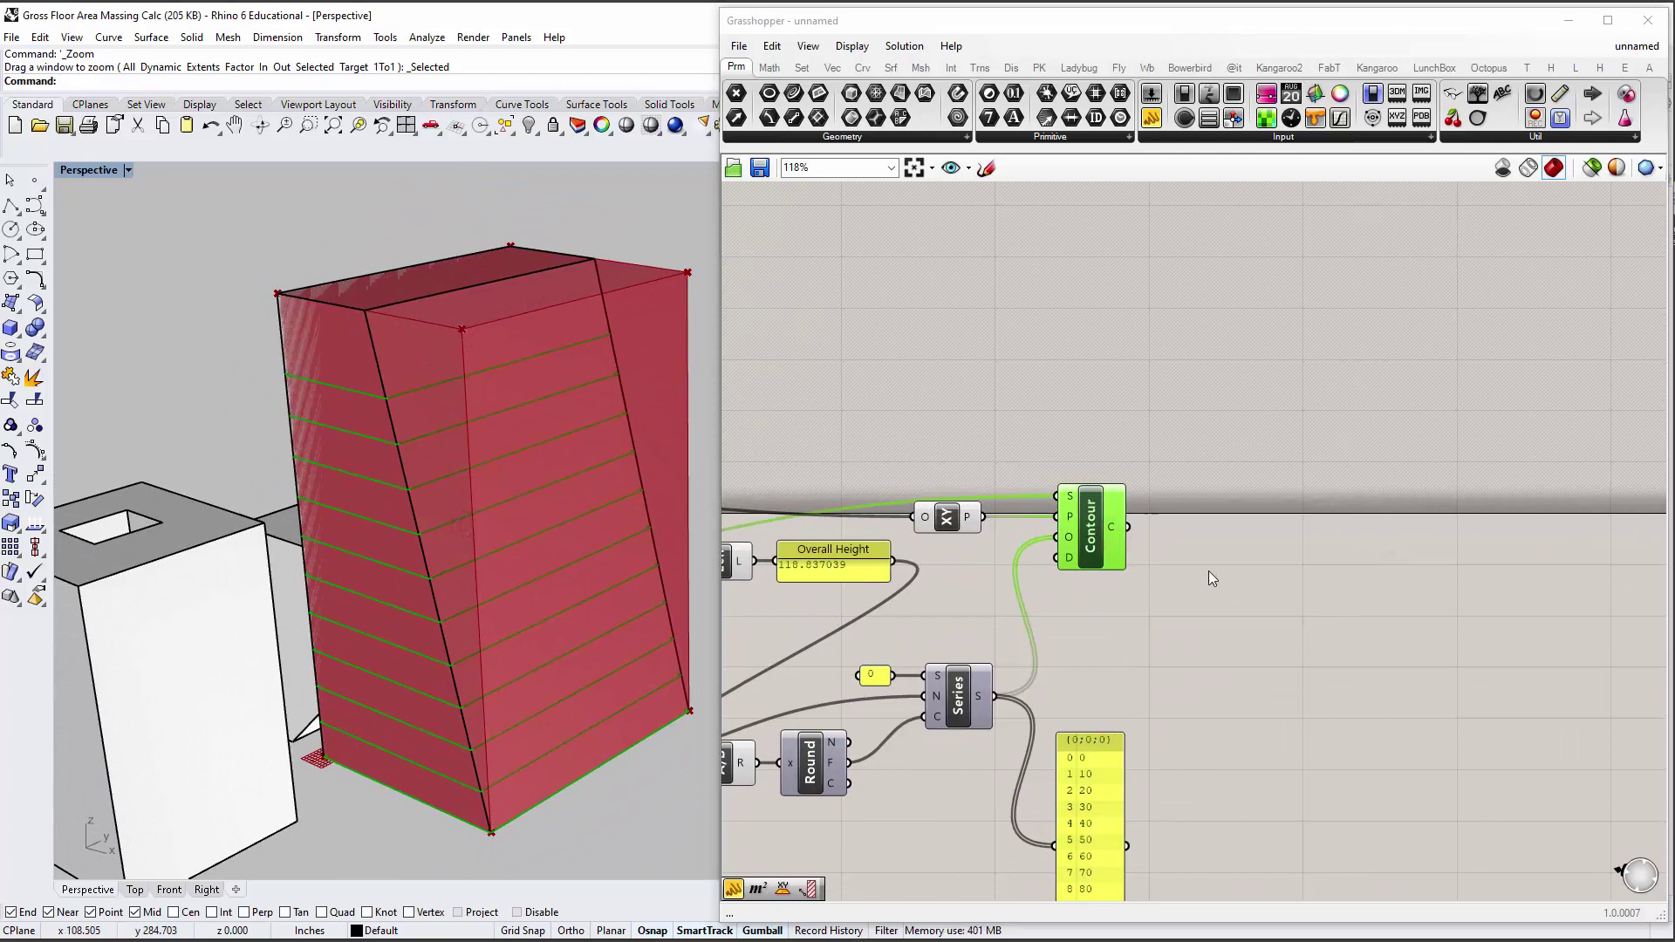
click(461, 470)
text(hide)
key(Return)
right_drag(460, 467, 629, 473)
key(ctrl+z)
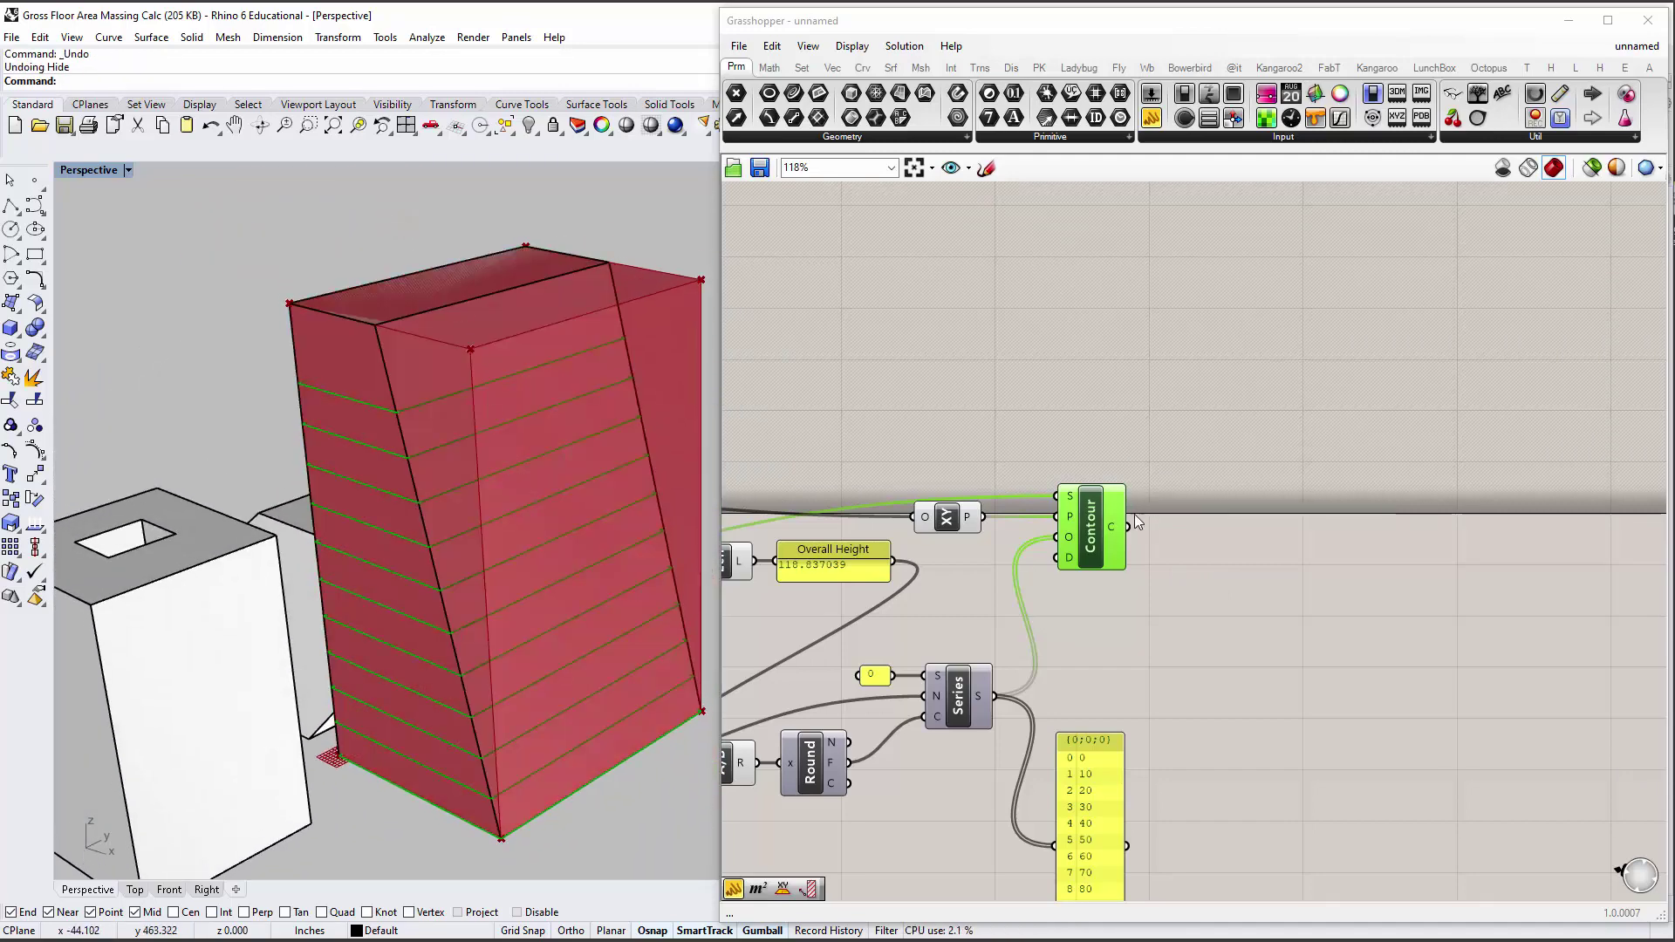
Add a Boundary Surfaces component and connect the Contour component's output to its Edges input.
click(1256, 489)
right_drag(1228, 527, 1212, 499)
double_click(1215, 494)
text(bound)
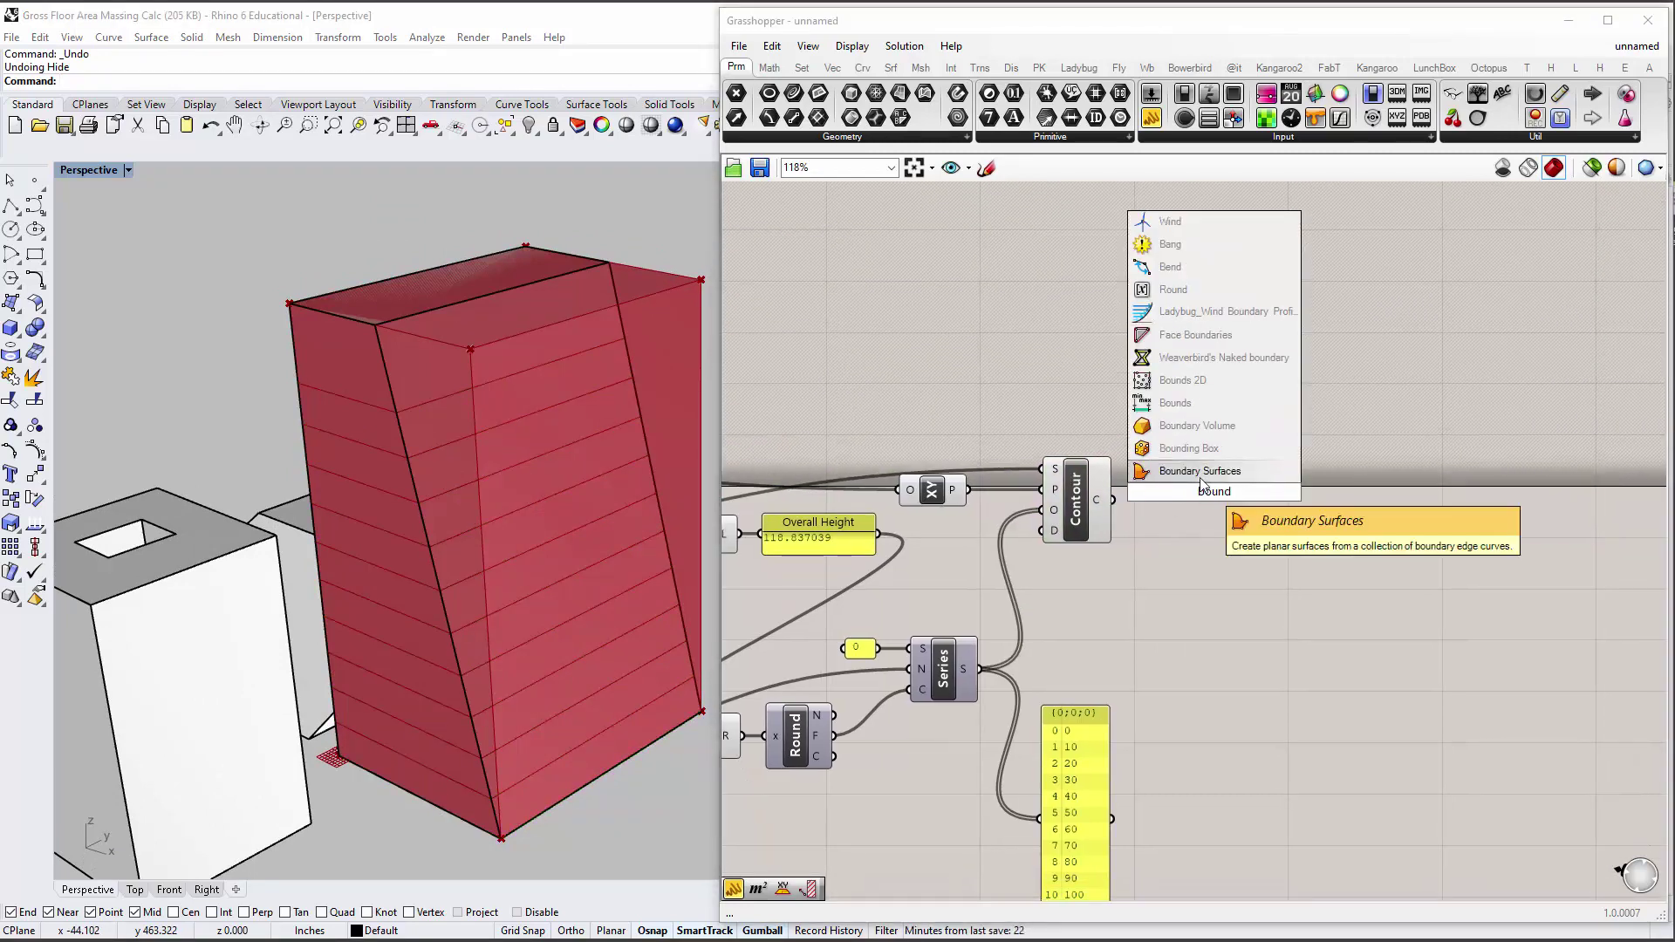
click(1201, 475)
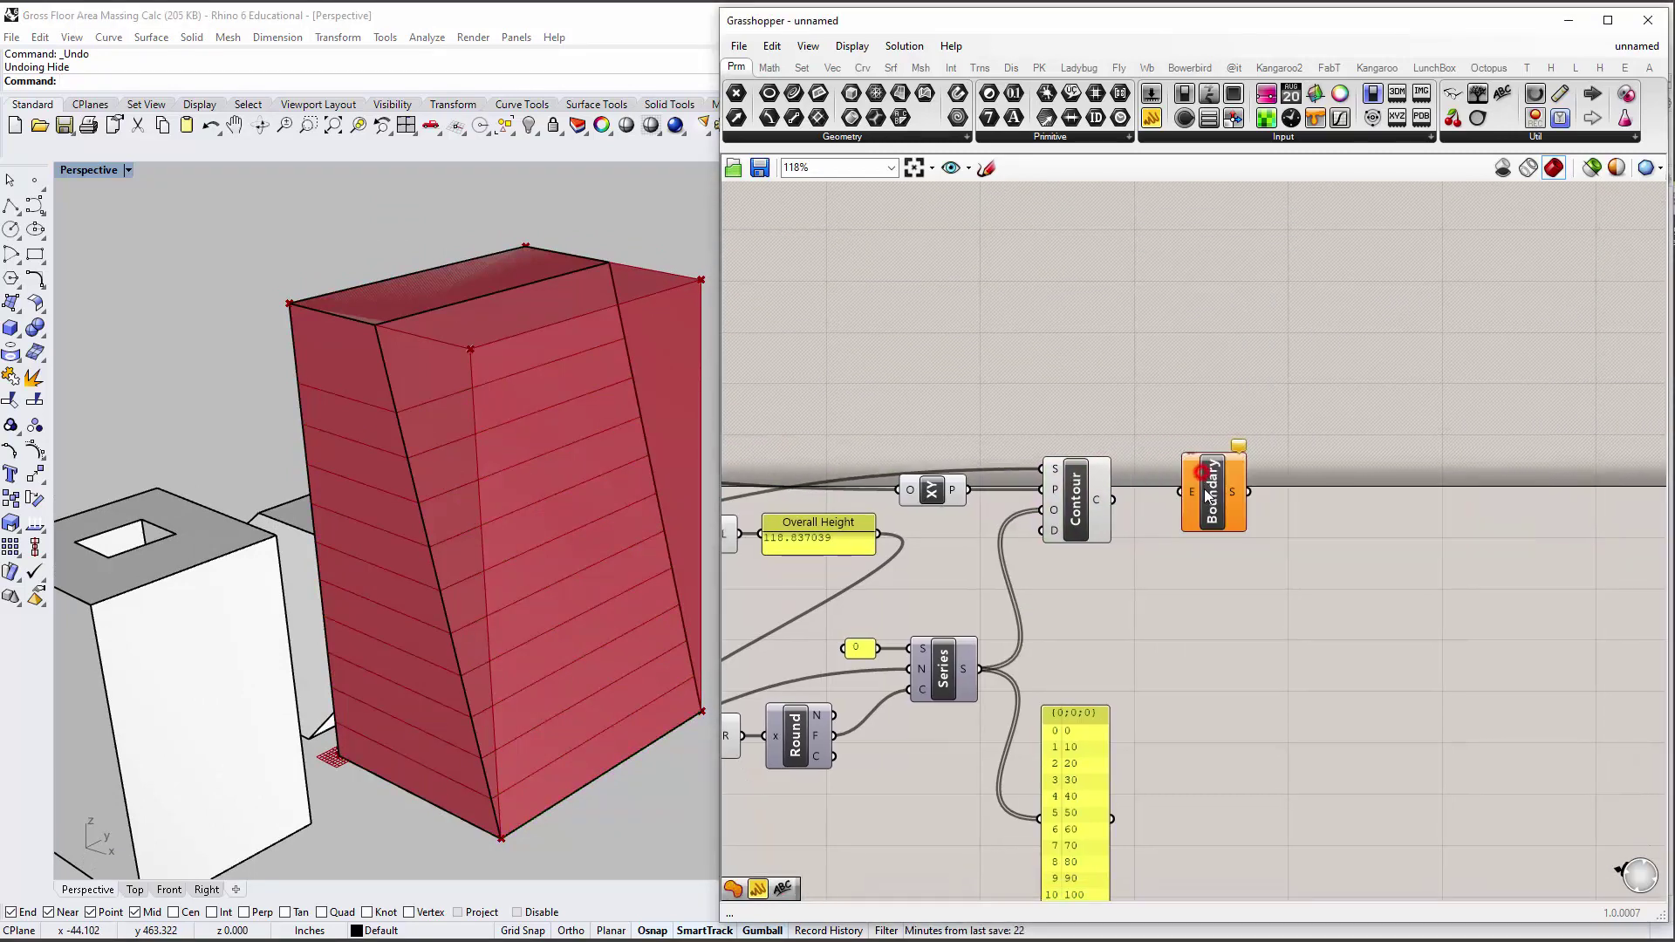
drag(1113, 500, 1199, 515)
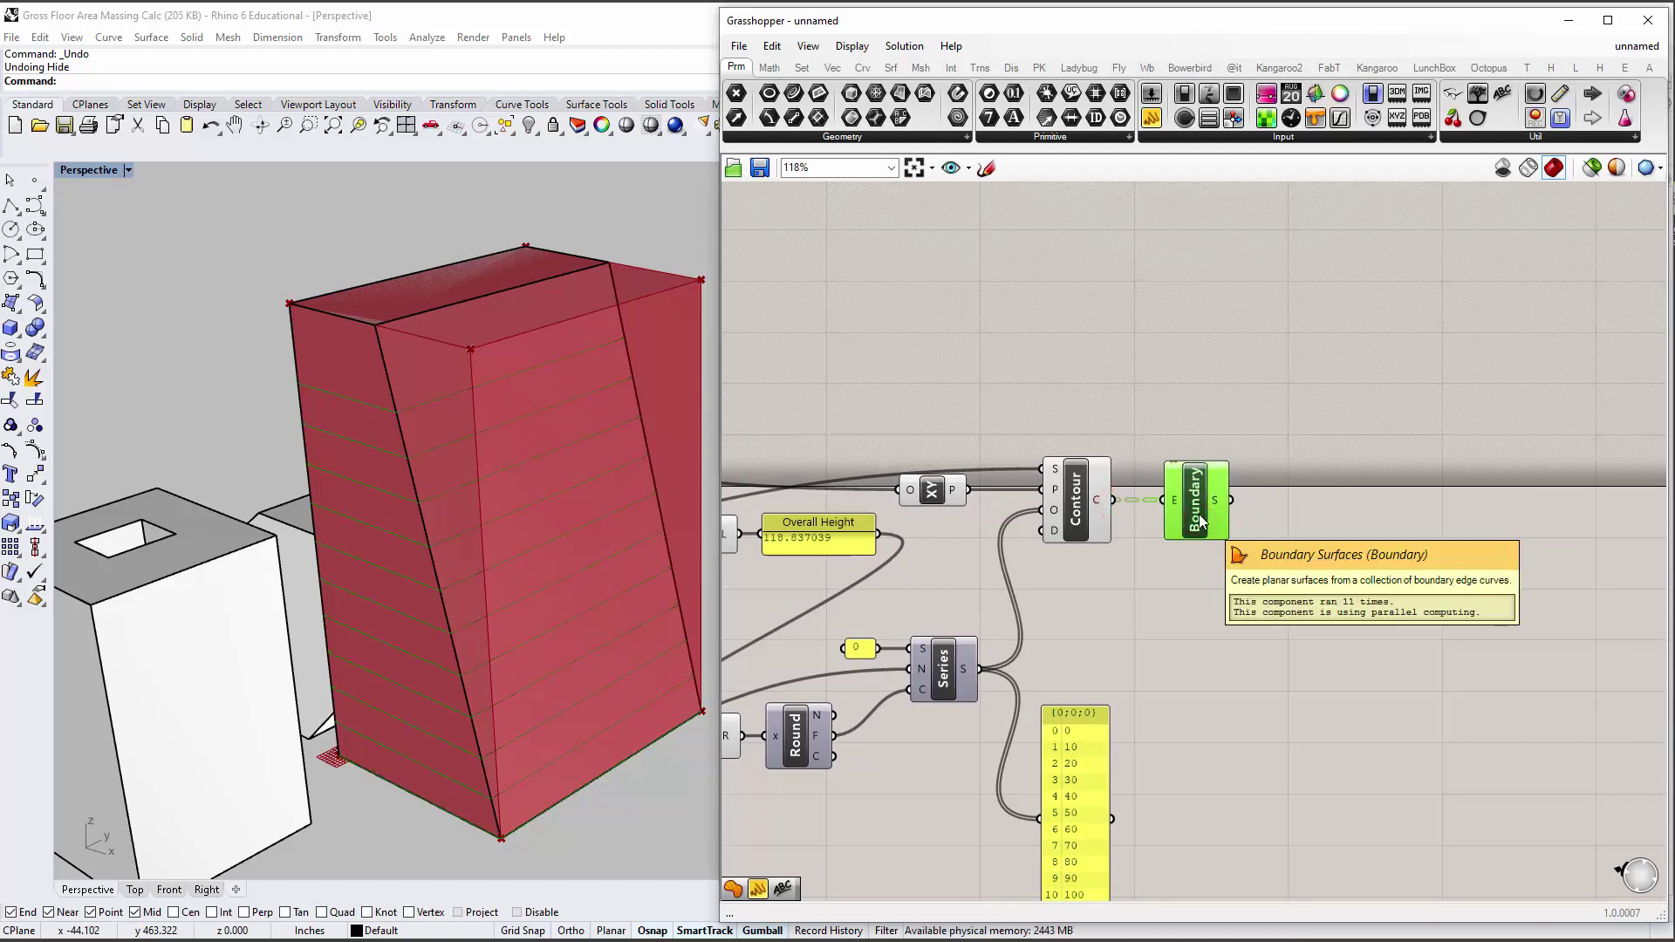
click(1206, 620)
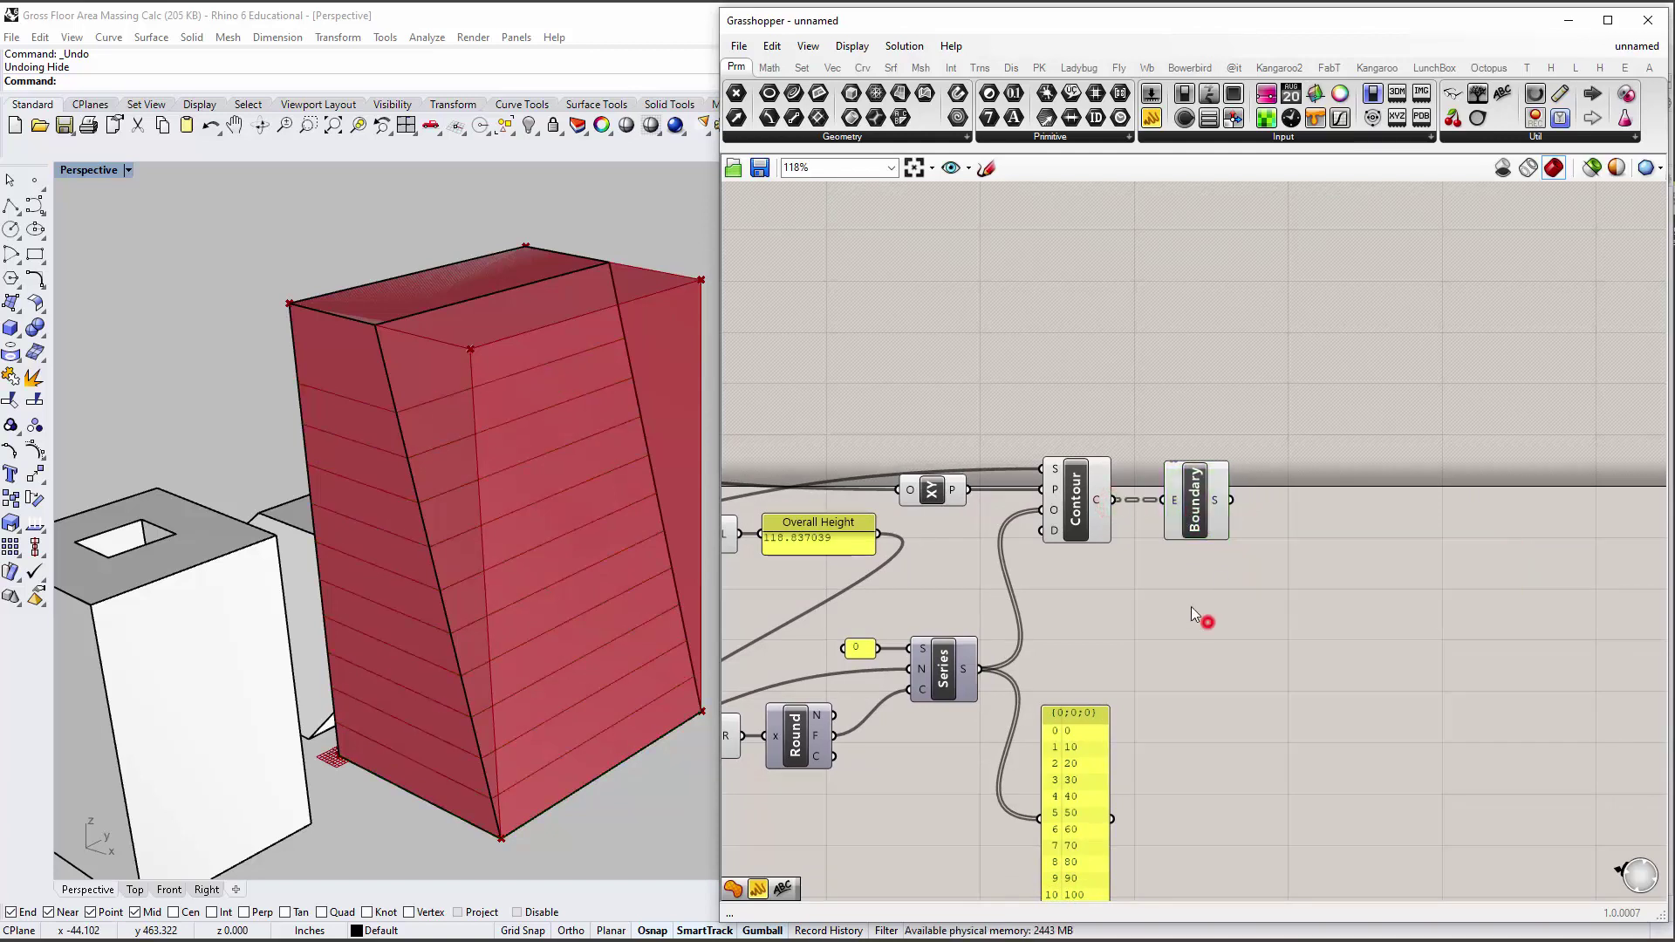
Turn off the preview of the Box Corners and Bounding Box components.
right_drag(1201, 614, 1303, 550)
click(1181, 445)
scroll(1213, 471, down, 2)
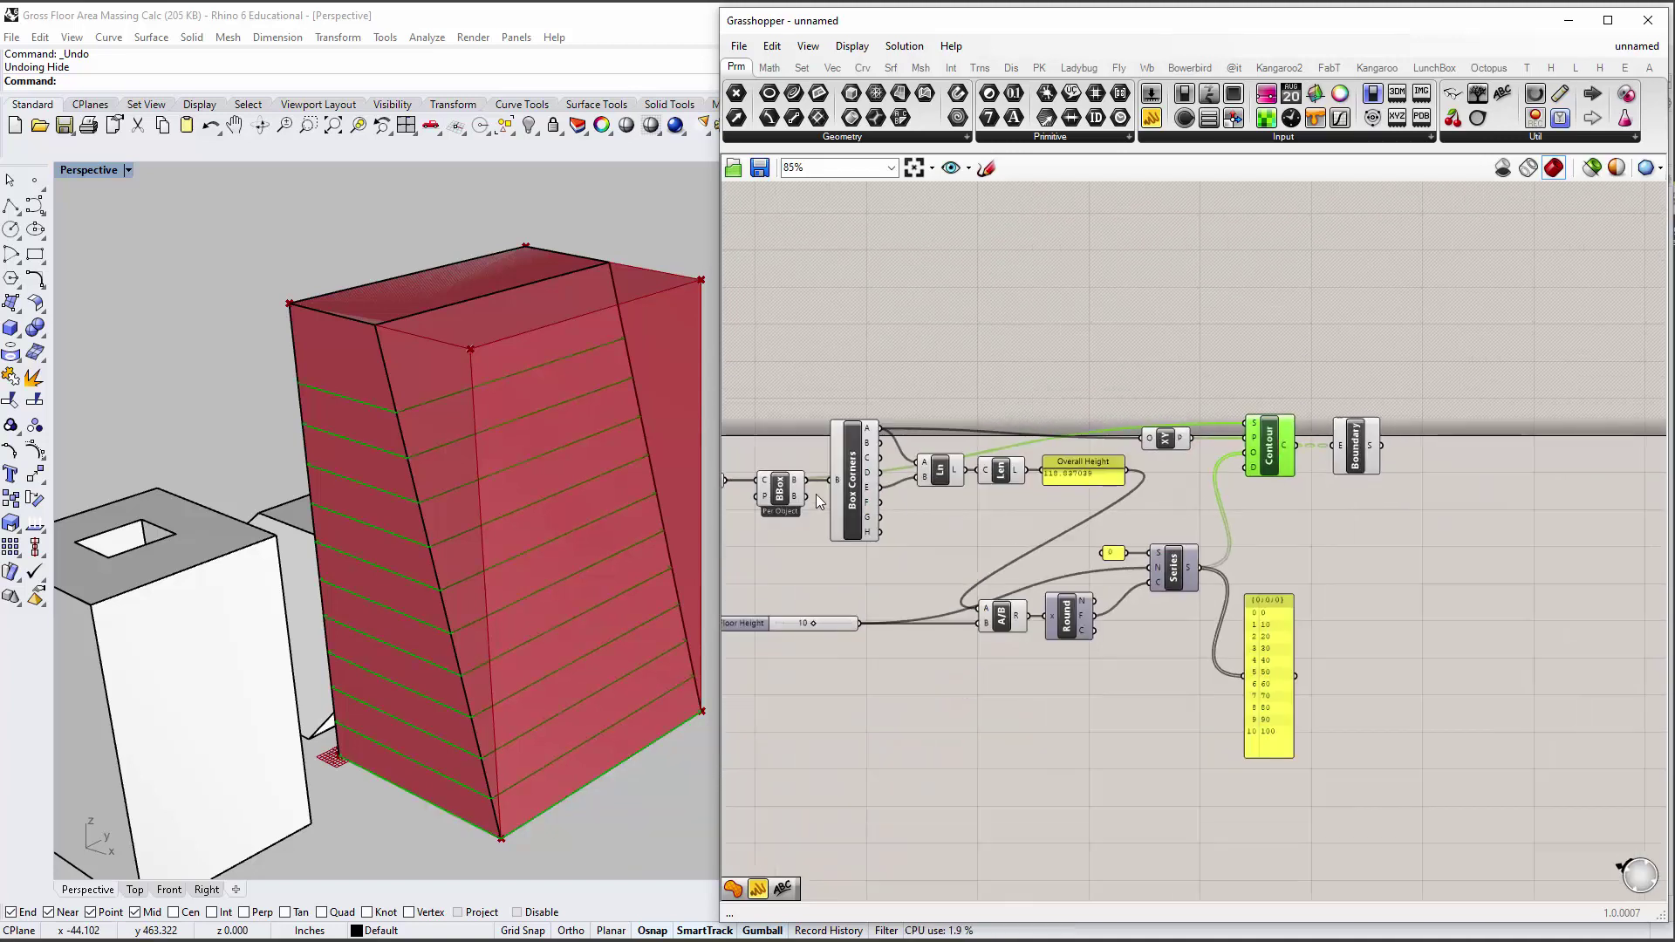
click(845, 480)
key(ctrl+q)
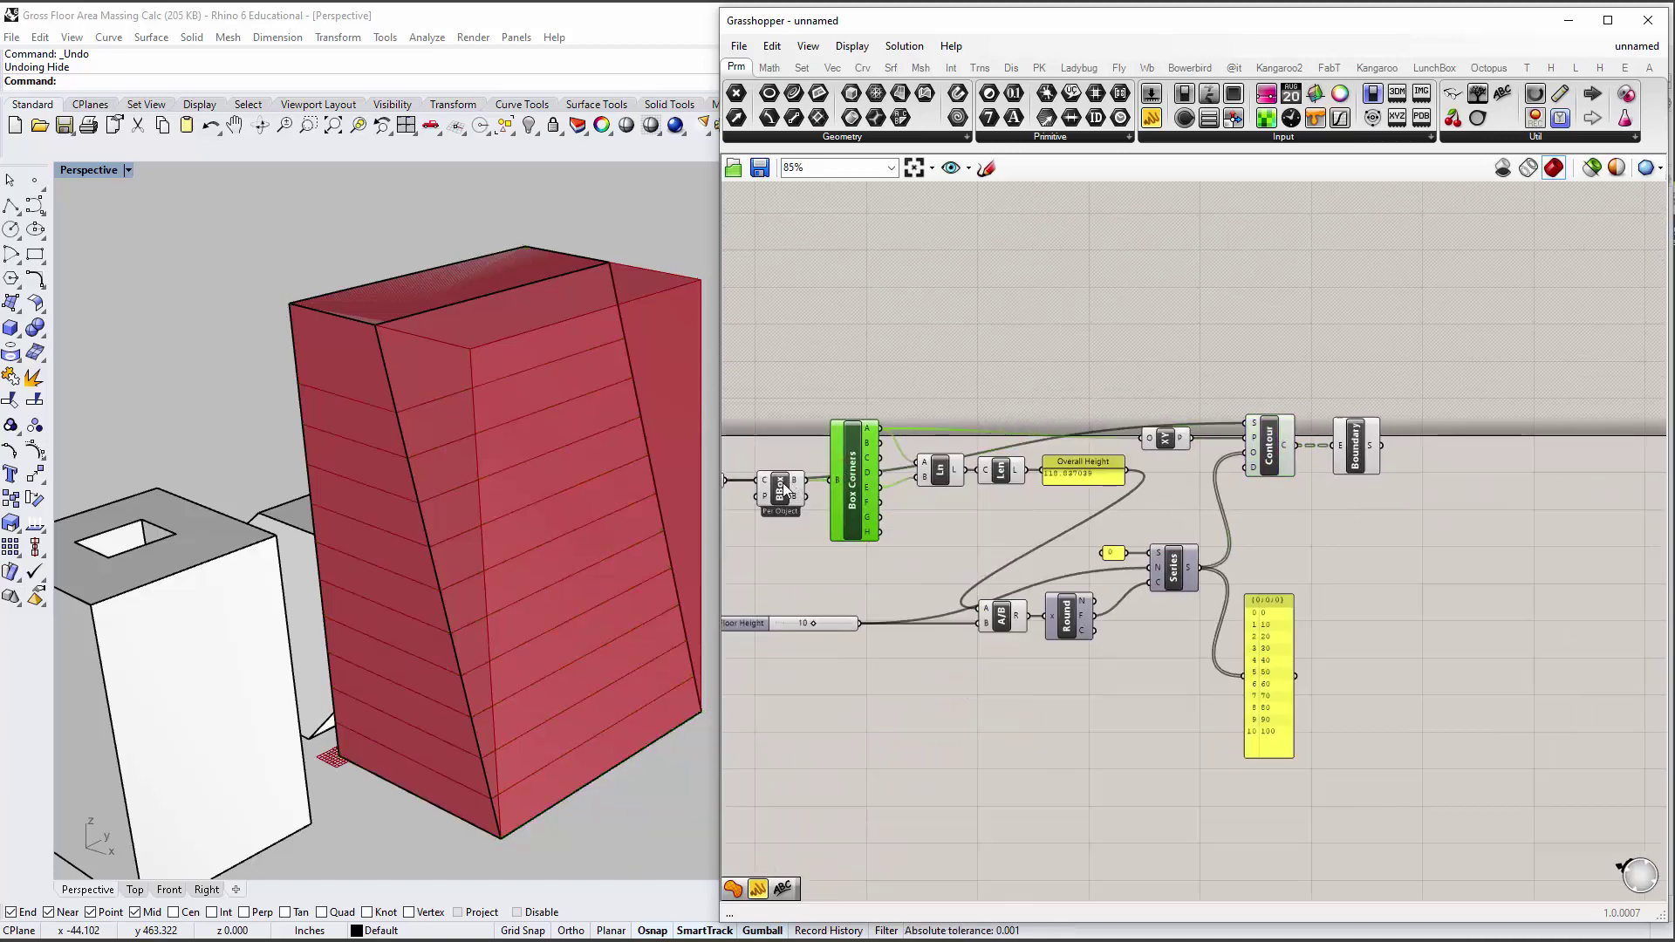
click(781, 491)
key(ctrl+q)
click(823, 553)
Hide the tower mass in Rhino to inspect the previews of the Contour and Boundary Surfaces components.
right_drag(1333, 508, 1137, 527)
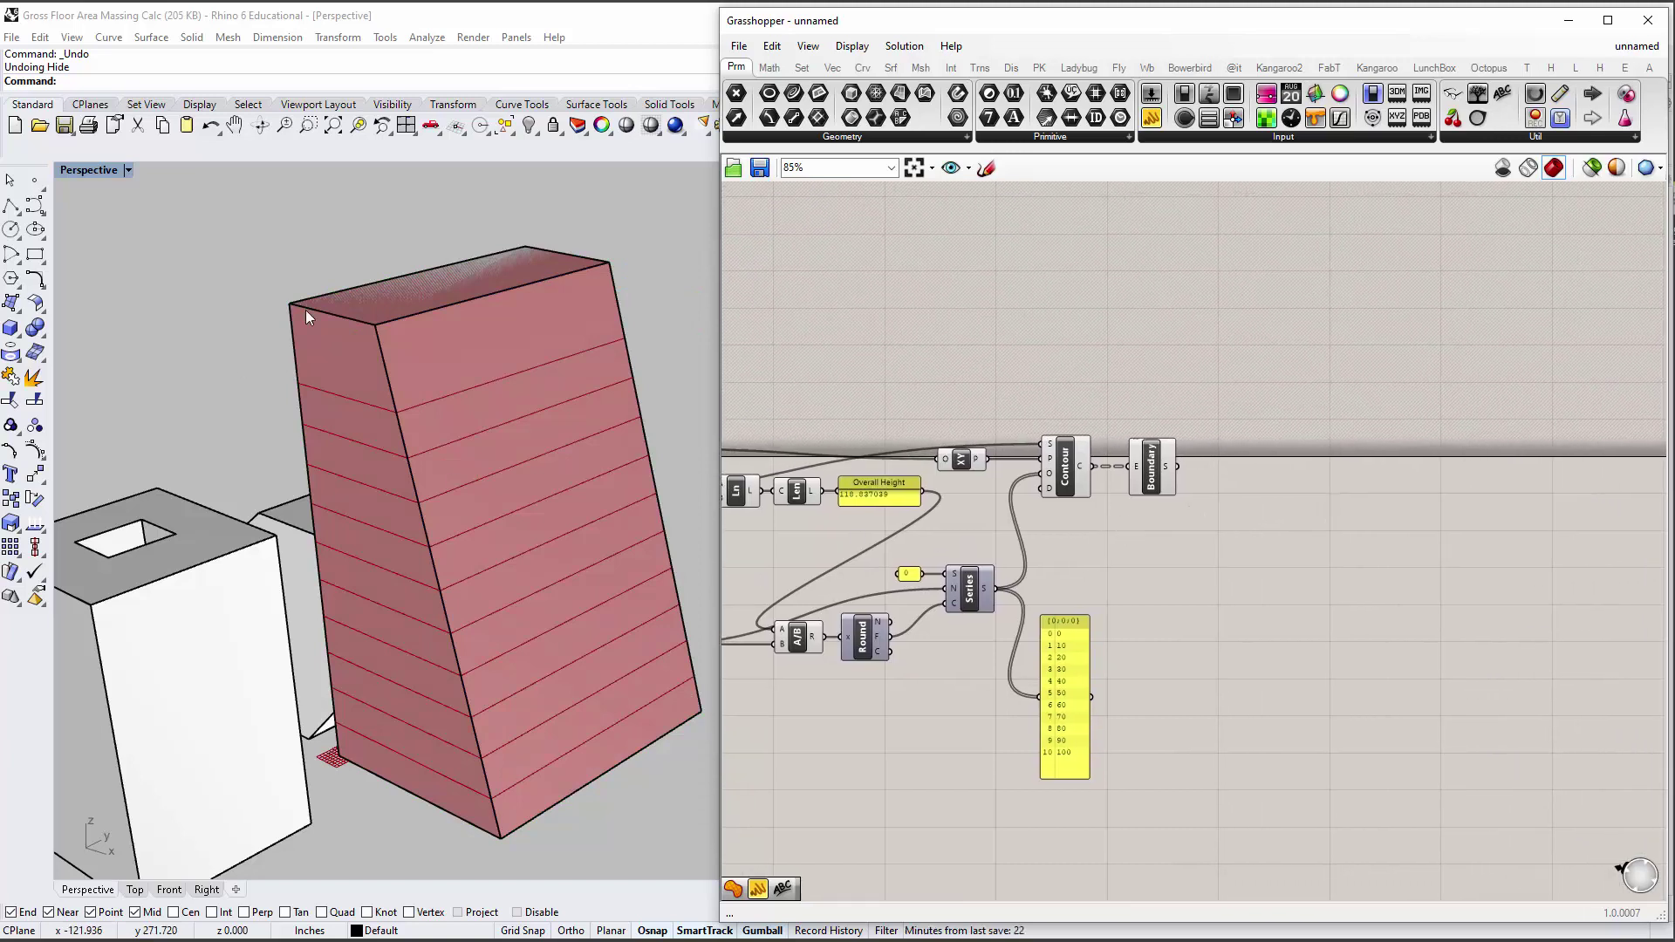
scroll(1075, 491, up, 2)
click(1073, 487)
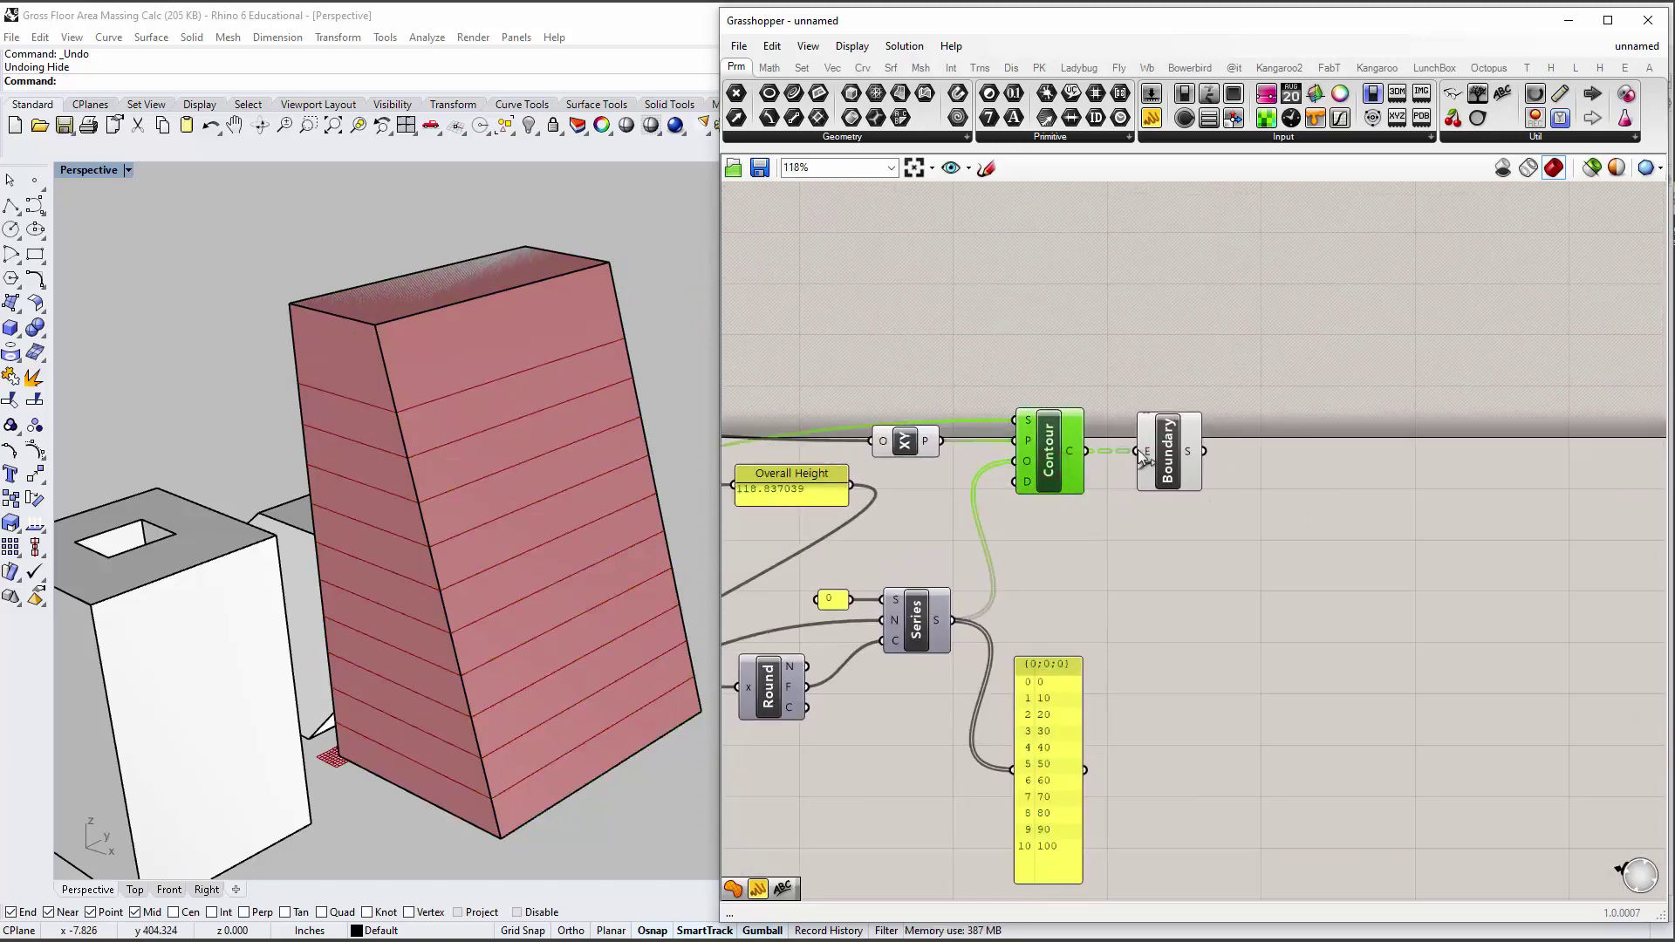
click(1164, 466)
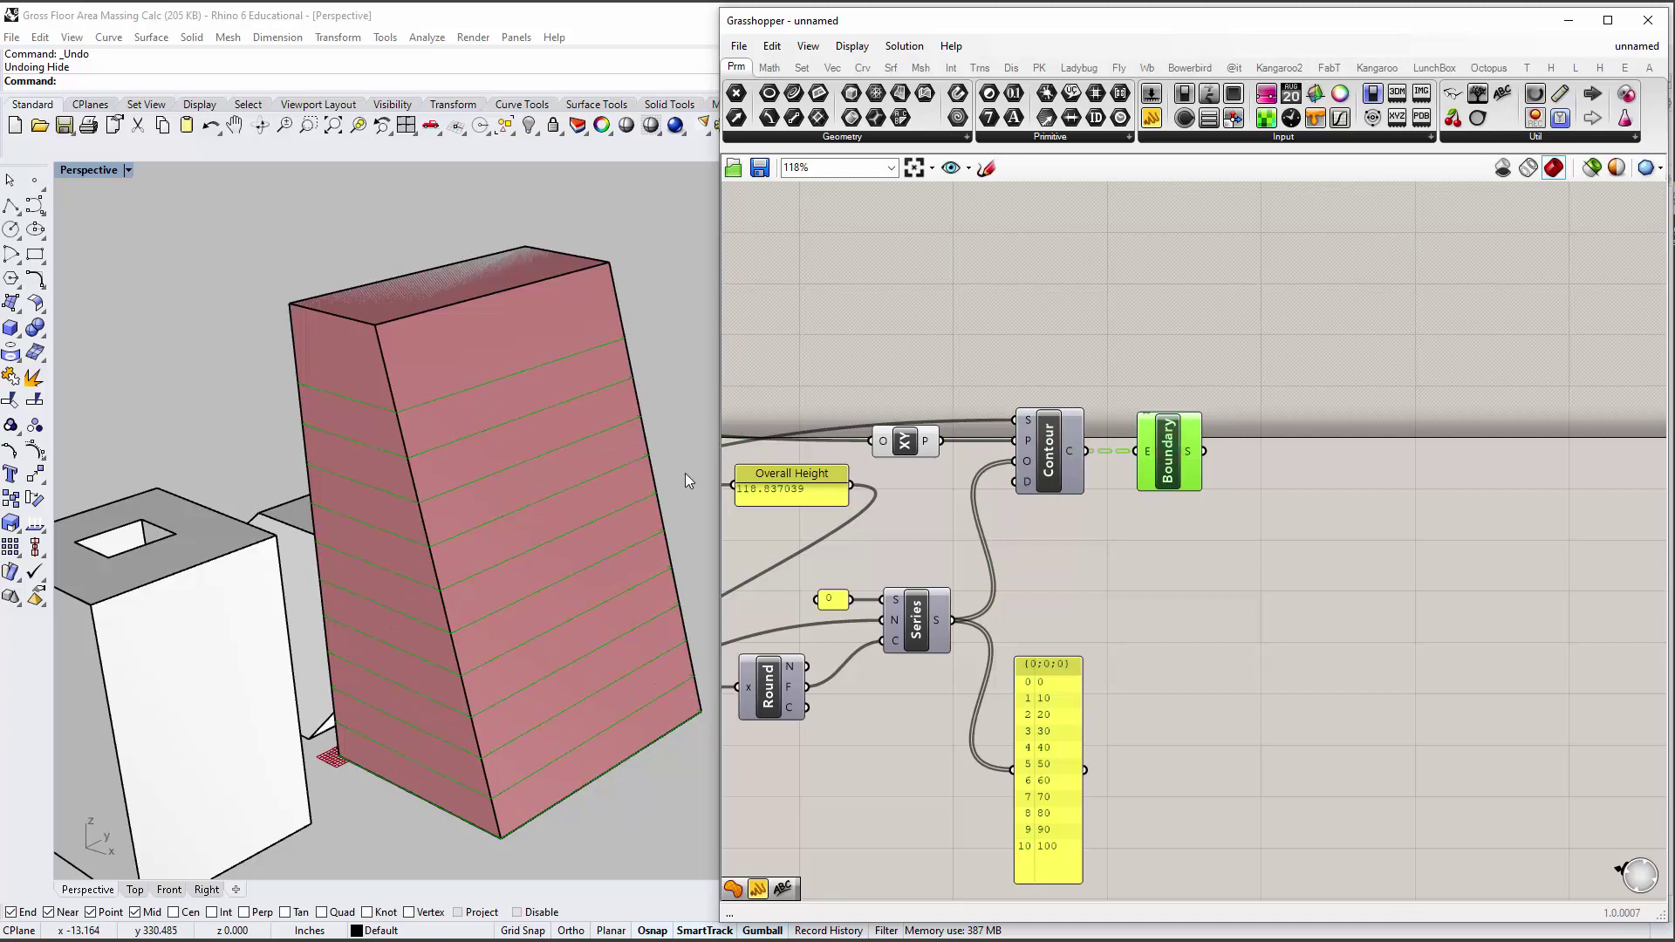
right_drag(1045, 522, 1322, 511)
scroll(1321, 511, down, 1)
click(551, 412)
text(Hiu)
key(Return)
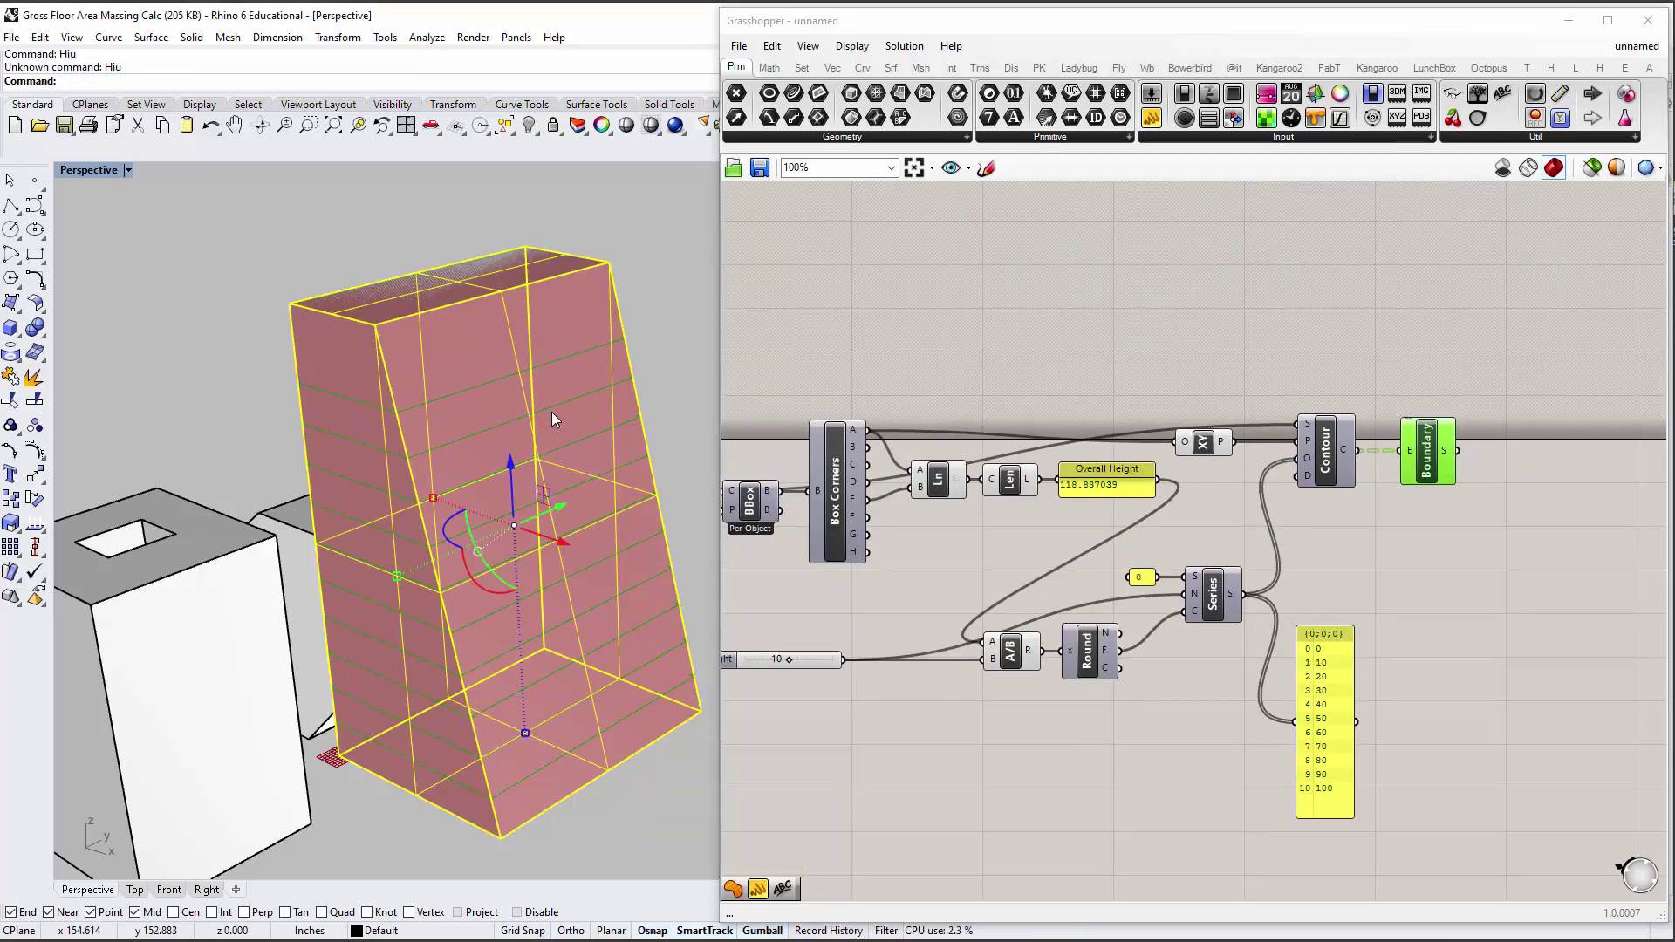
text(Hide)
key(Return)
mouse_move(551, 412)
right_down()
mouse_move(576, 484)
mouse_move(553, 428)
right_up()
Turn off the preview of the Brep parameter that feeds the Bounding Box component.
right_drag(1558, 484, 1364, 480)
click(1364, 480)
click(1238, 425)
click(1254, 501)
right_drag(945, 479, 1290, 515)
right_drag(991, 519, 1127, 504)
click(977, 479)
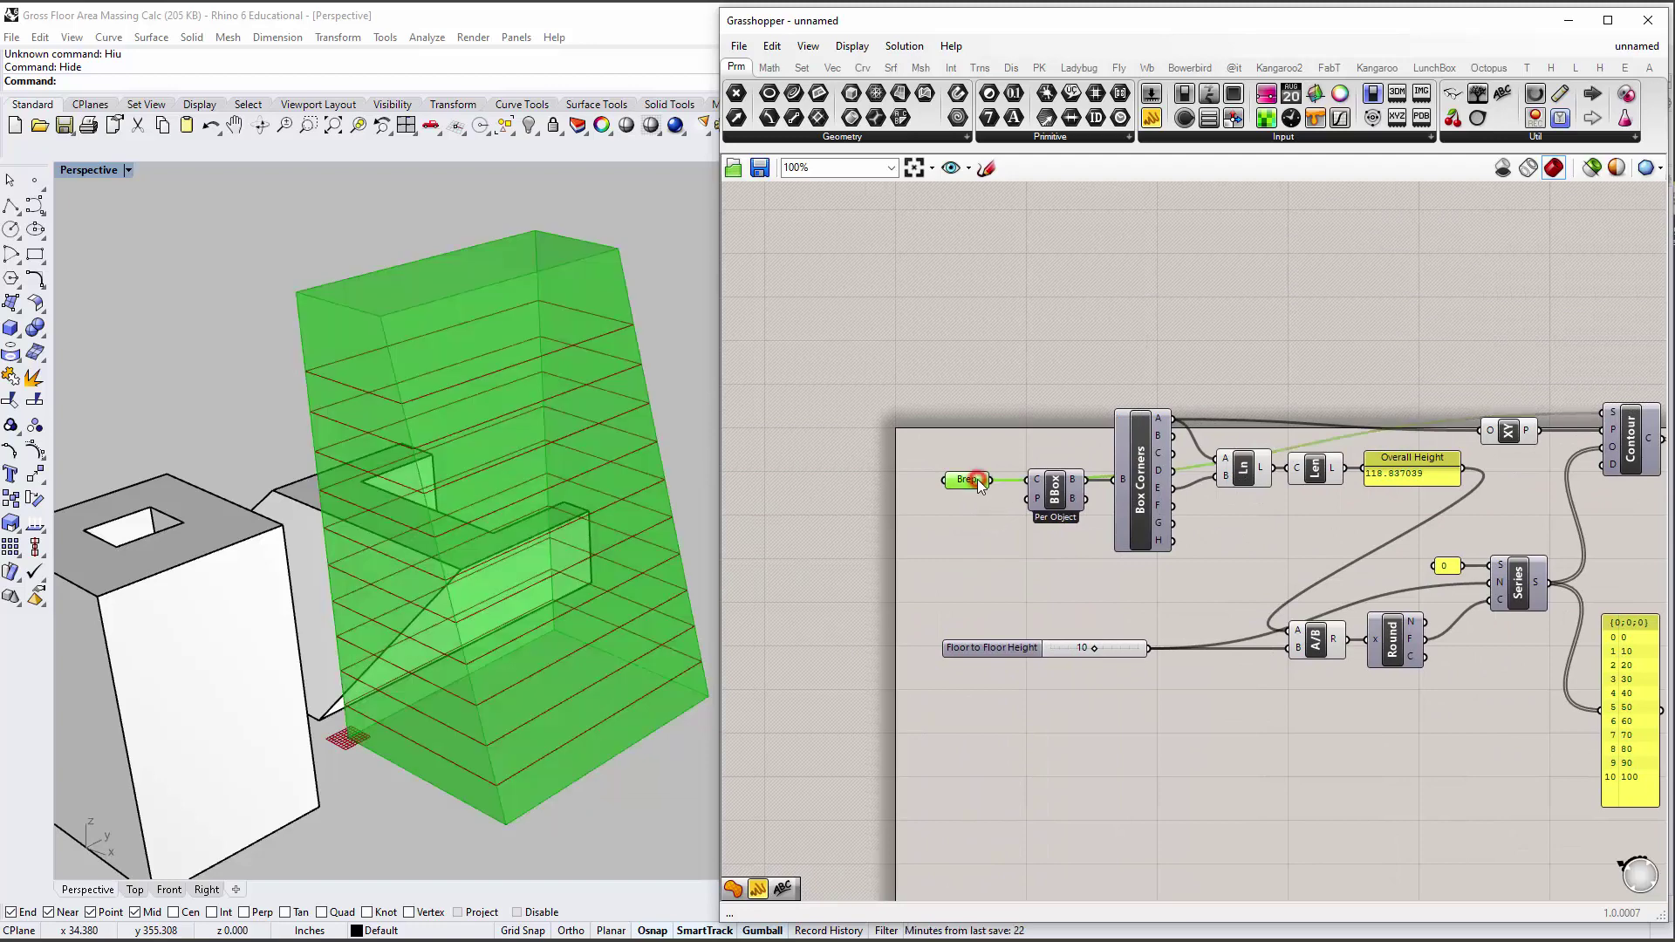
key(ctrl+q)
click(986, 381)
right_drag(710, 468, 558, 534)
Add an Area component after Boundary Surfaces and connect the surfaces output to its Geometry input.
right_drag(1512, 511, 897, 504)
click(1130, 438)
click(1199, 431)
double_click(1199, 431)
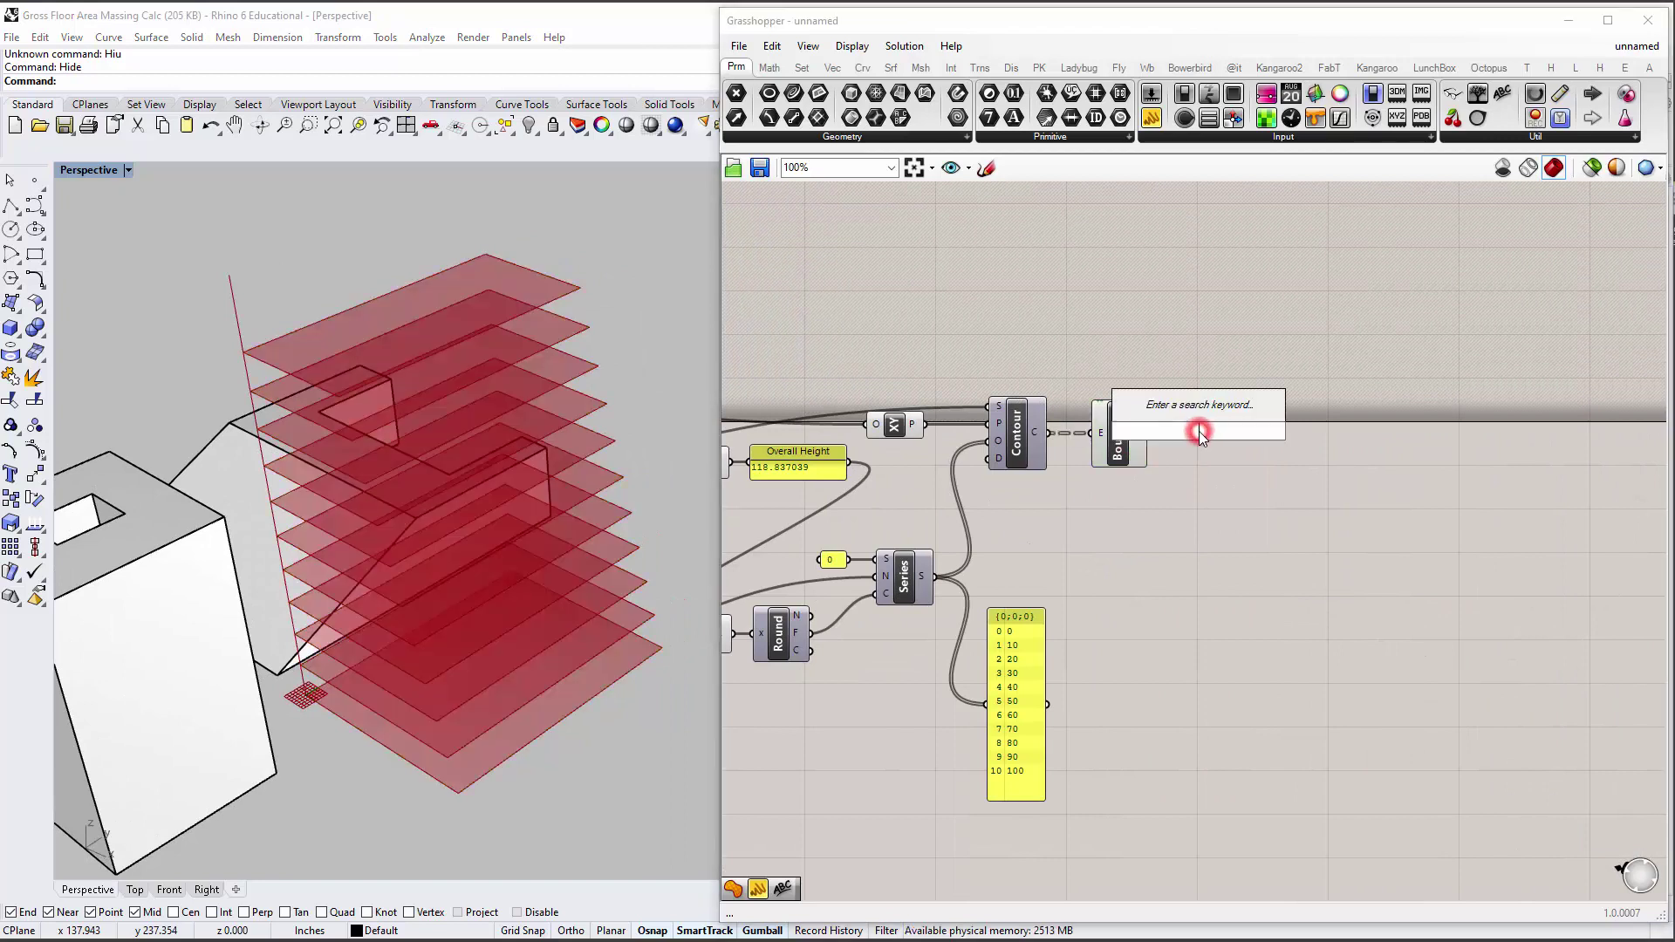
text(area)
key(Return)
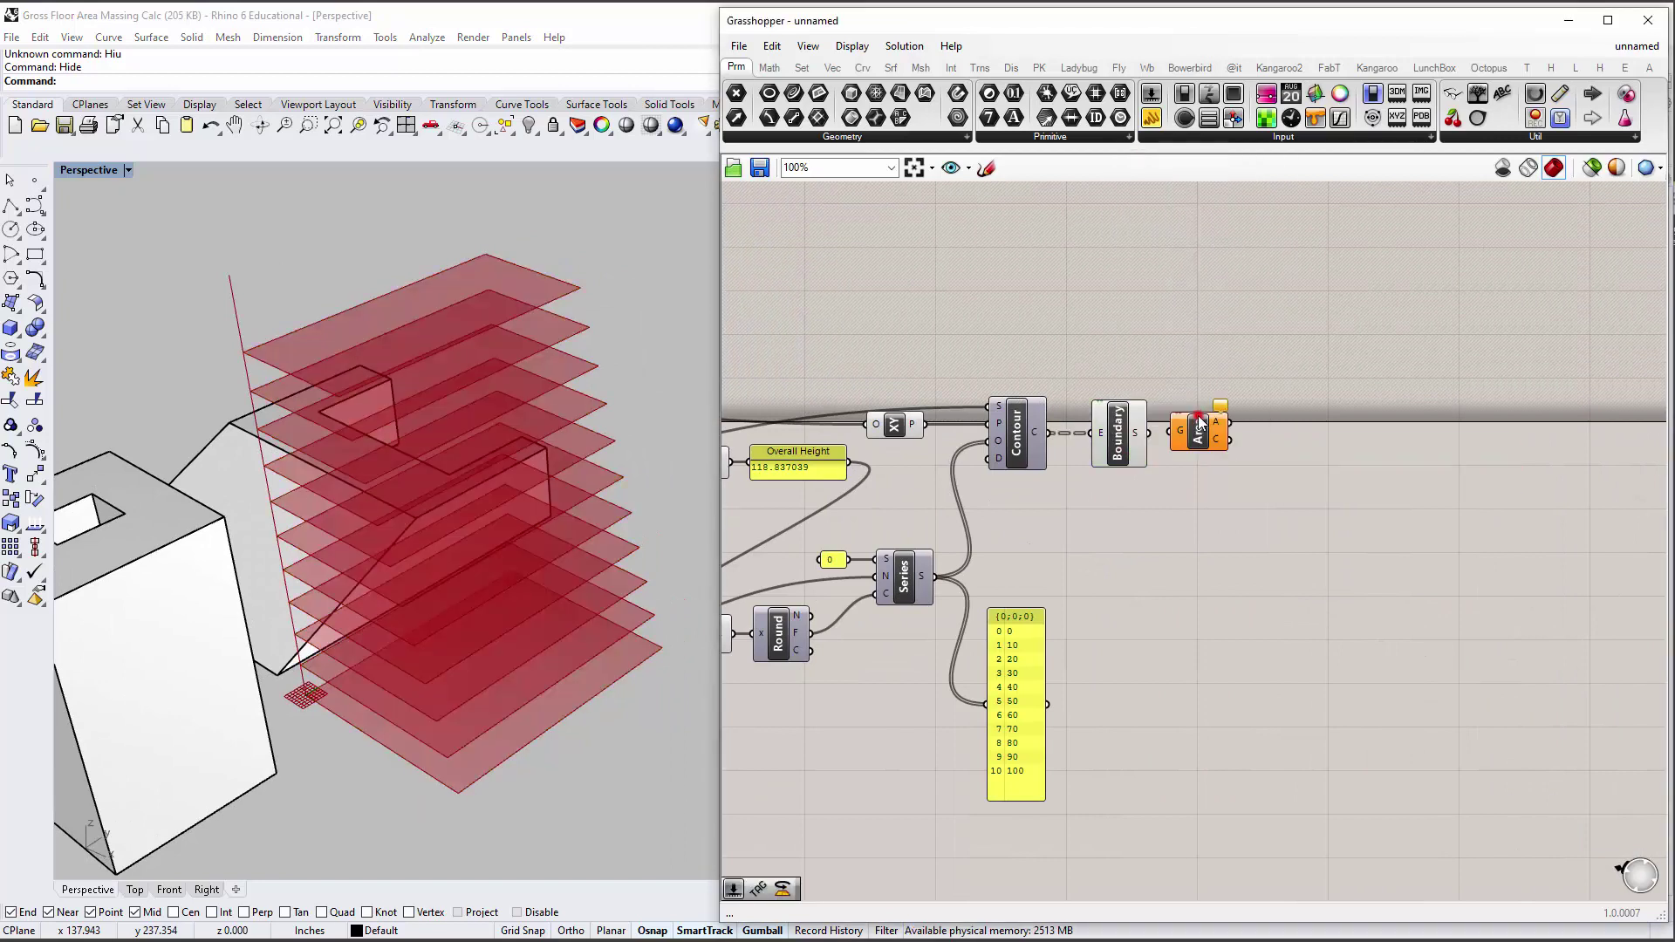
drag(1149, 432, 1196, 431)
click(1298, 485)
Connect the Area component's area output to a new panel, then enlarge the panel and place it beside the component.
right_drag(1271, 442, 1154, 473)
drag(1177, 182, 1296, 461)
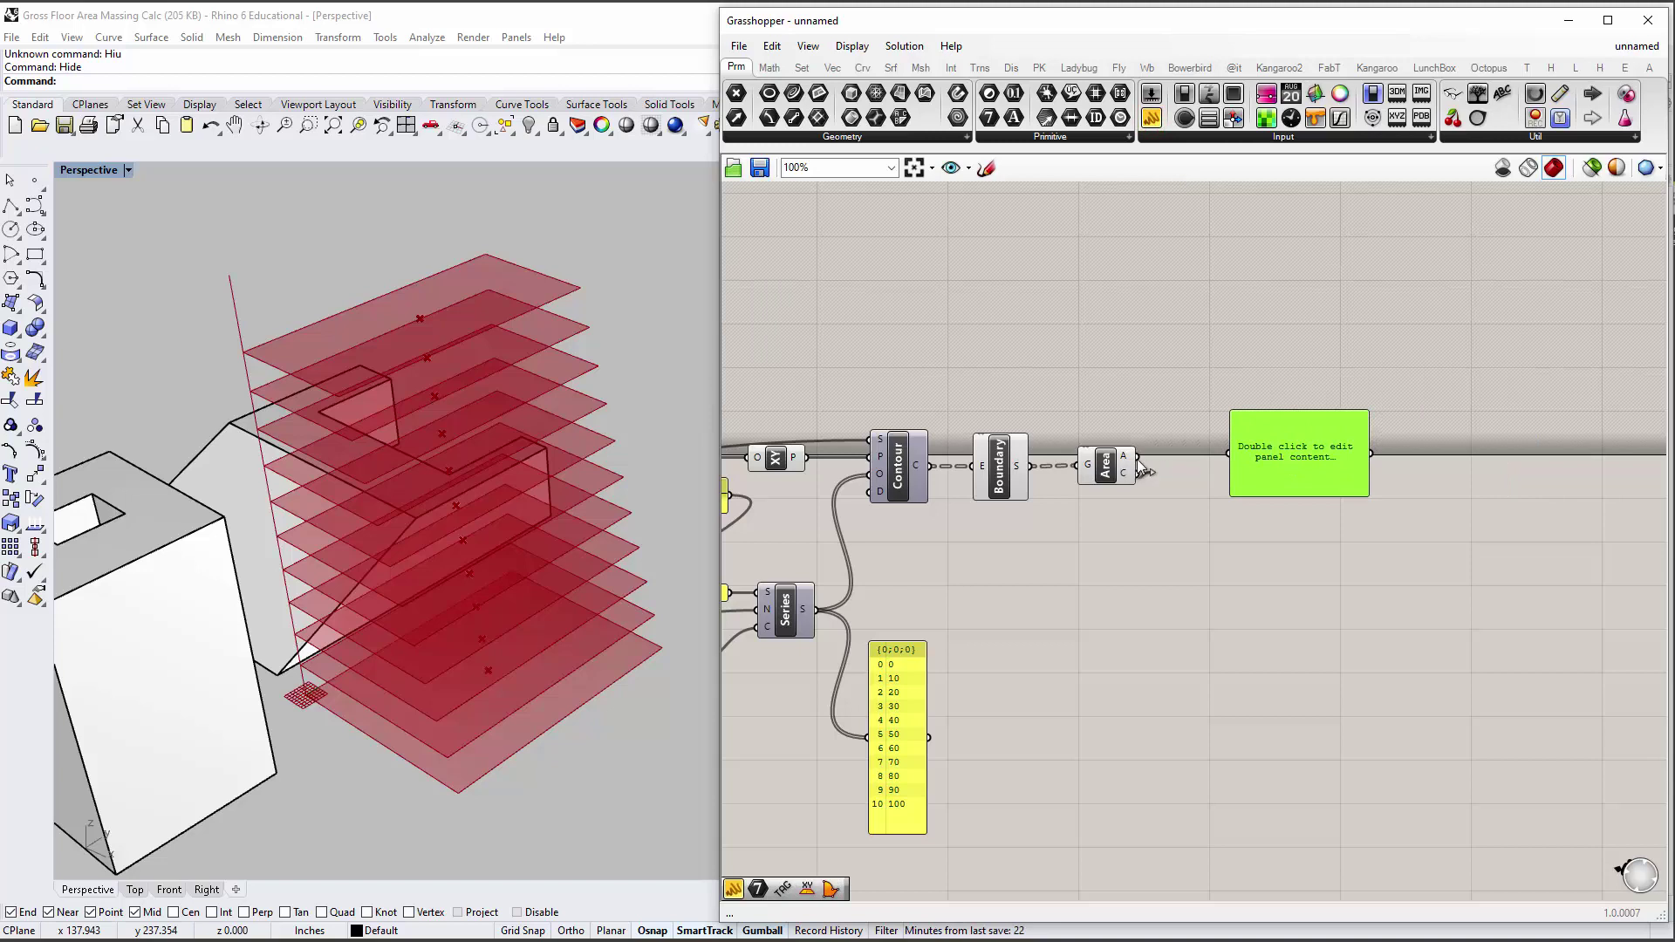
drag(1137, 456, 1234, 457)
drag(1311, 495, 1311, 676)
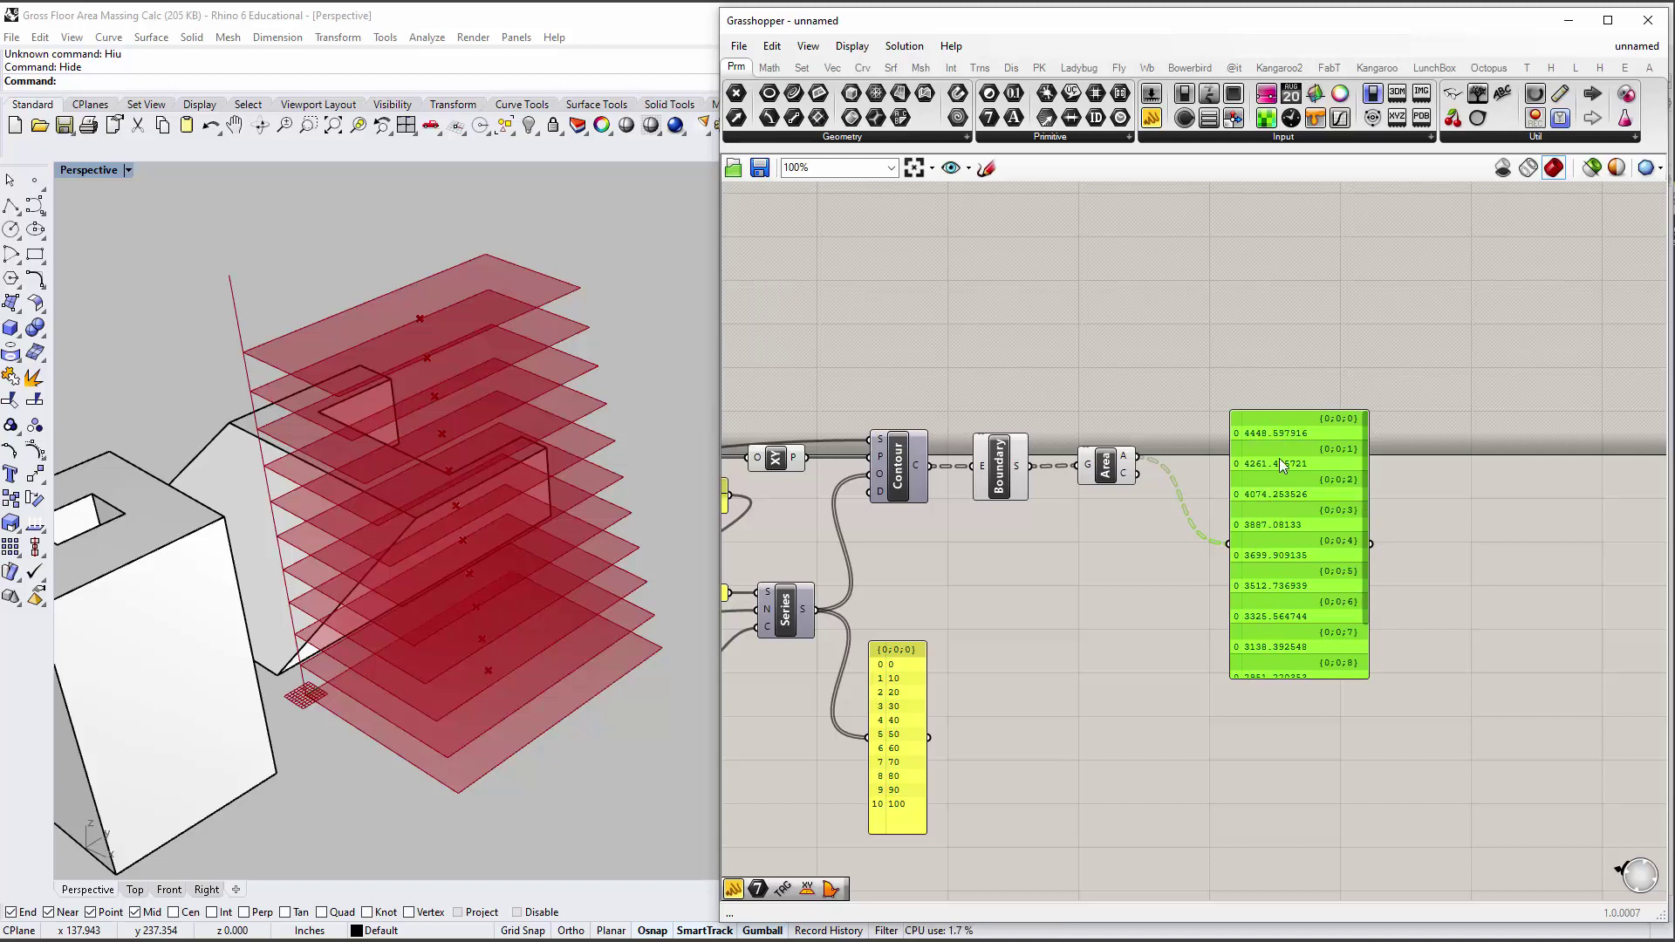
scroll(1361, 493, down, 2)
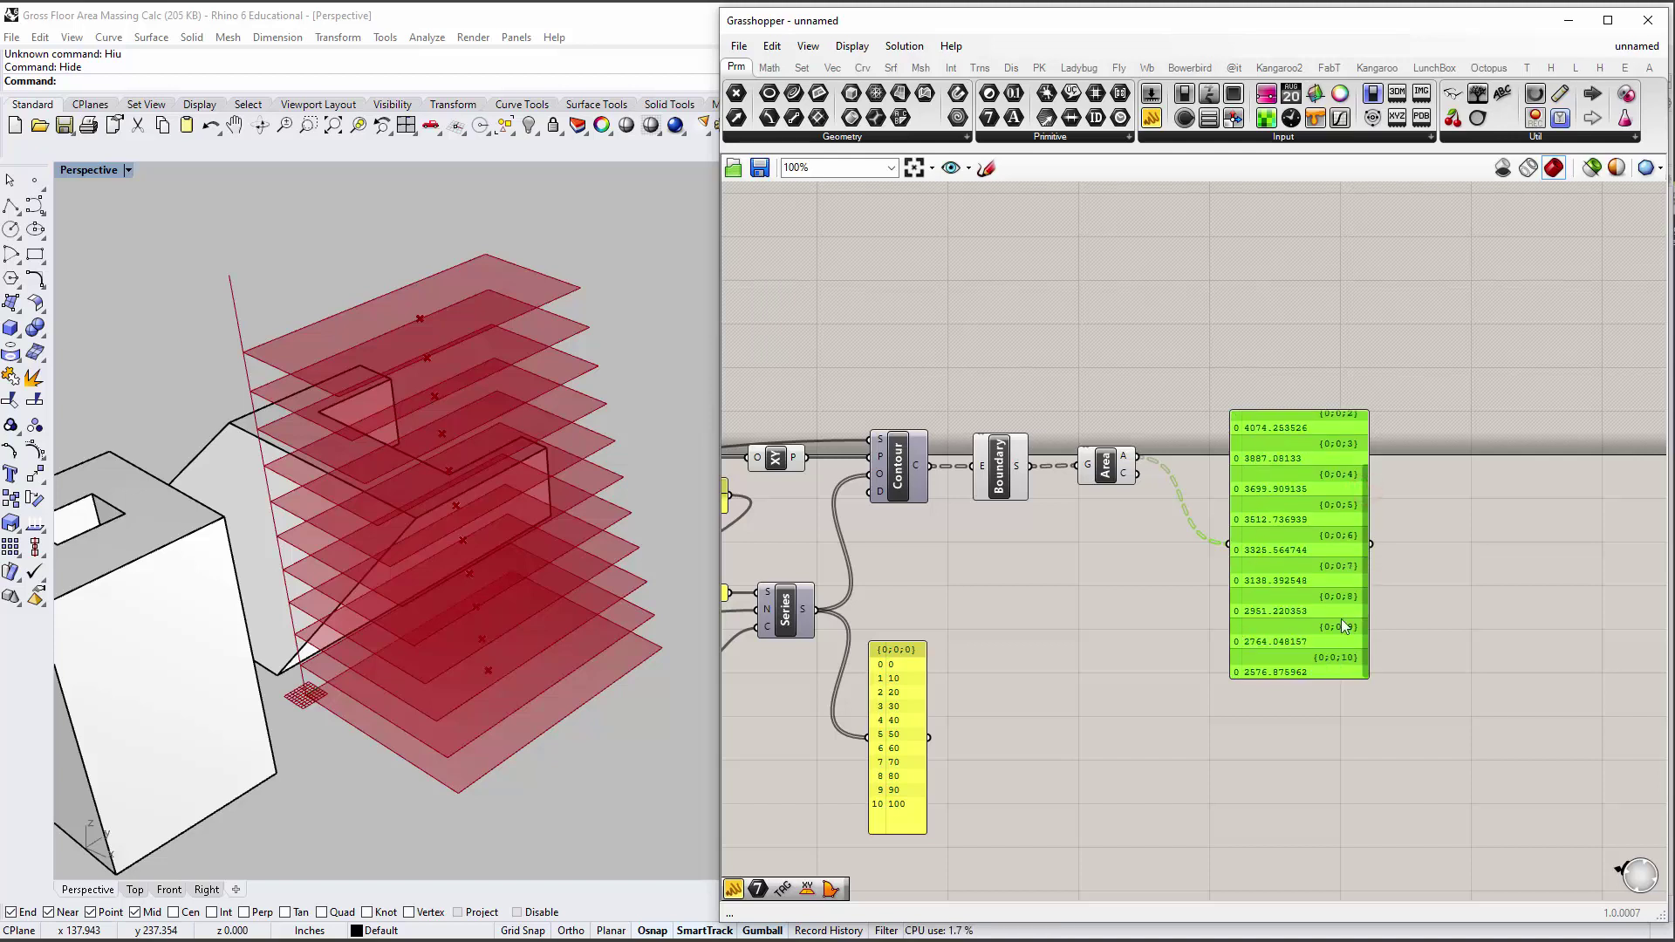
scroll(1358, 585, up, 2)
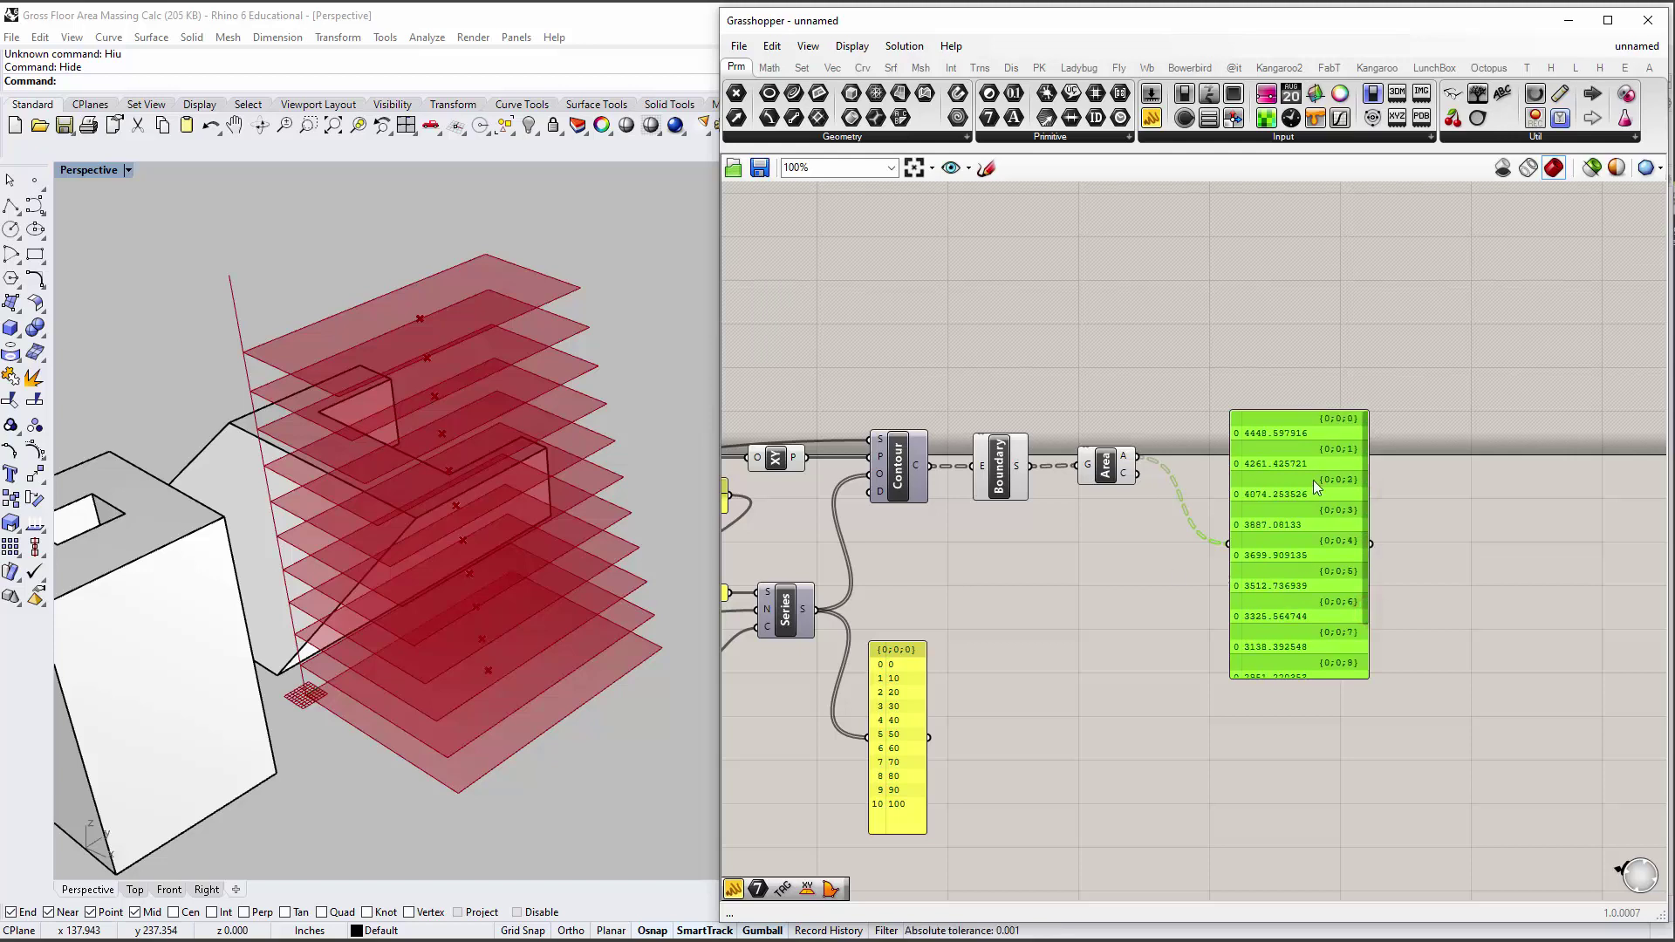
drag(1312, 480, 1303, 393)
right_drag(1144, 477, 1221, 471)
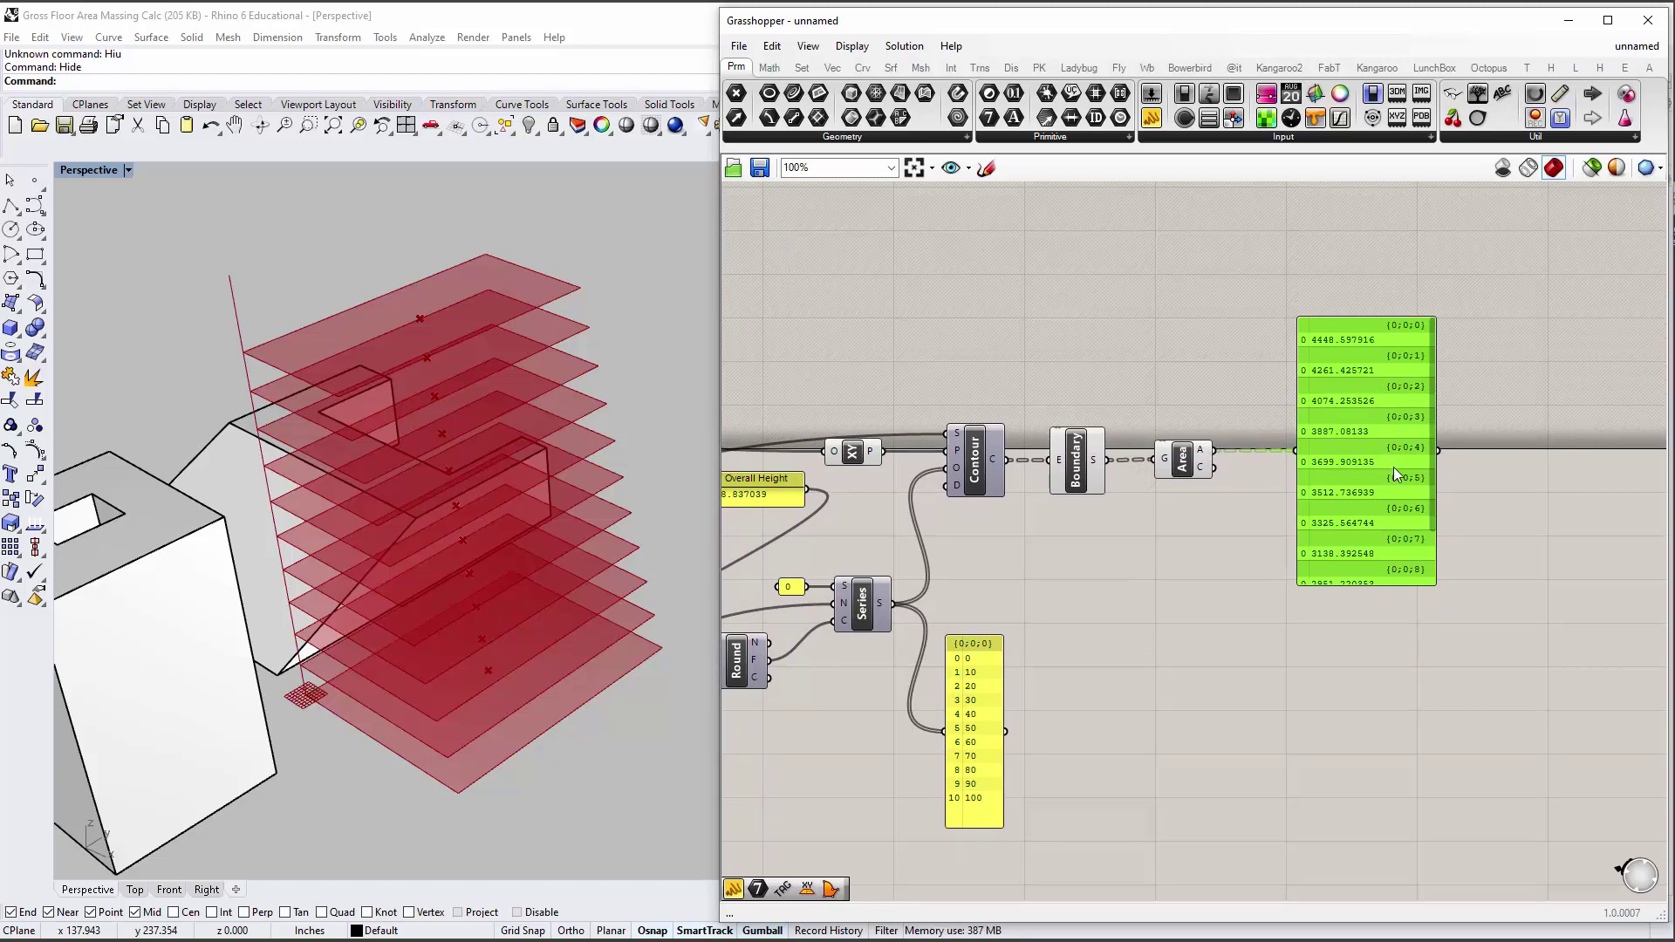
right_drag(1394, 468, 1297, 459)
drag(1297, 459, 1244, 458)
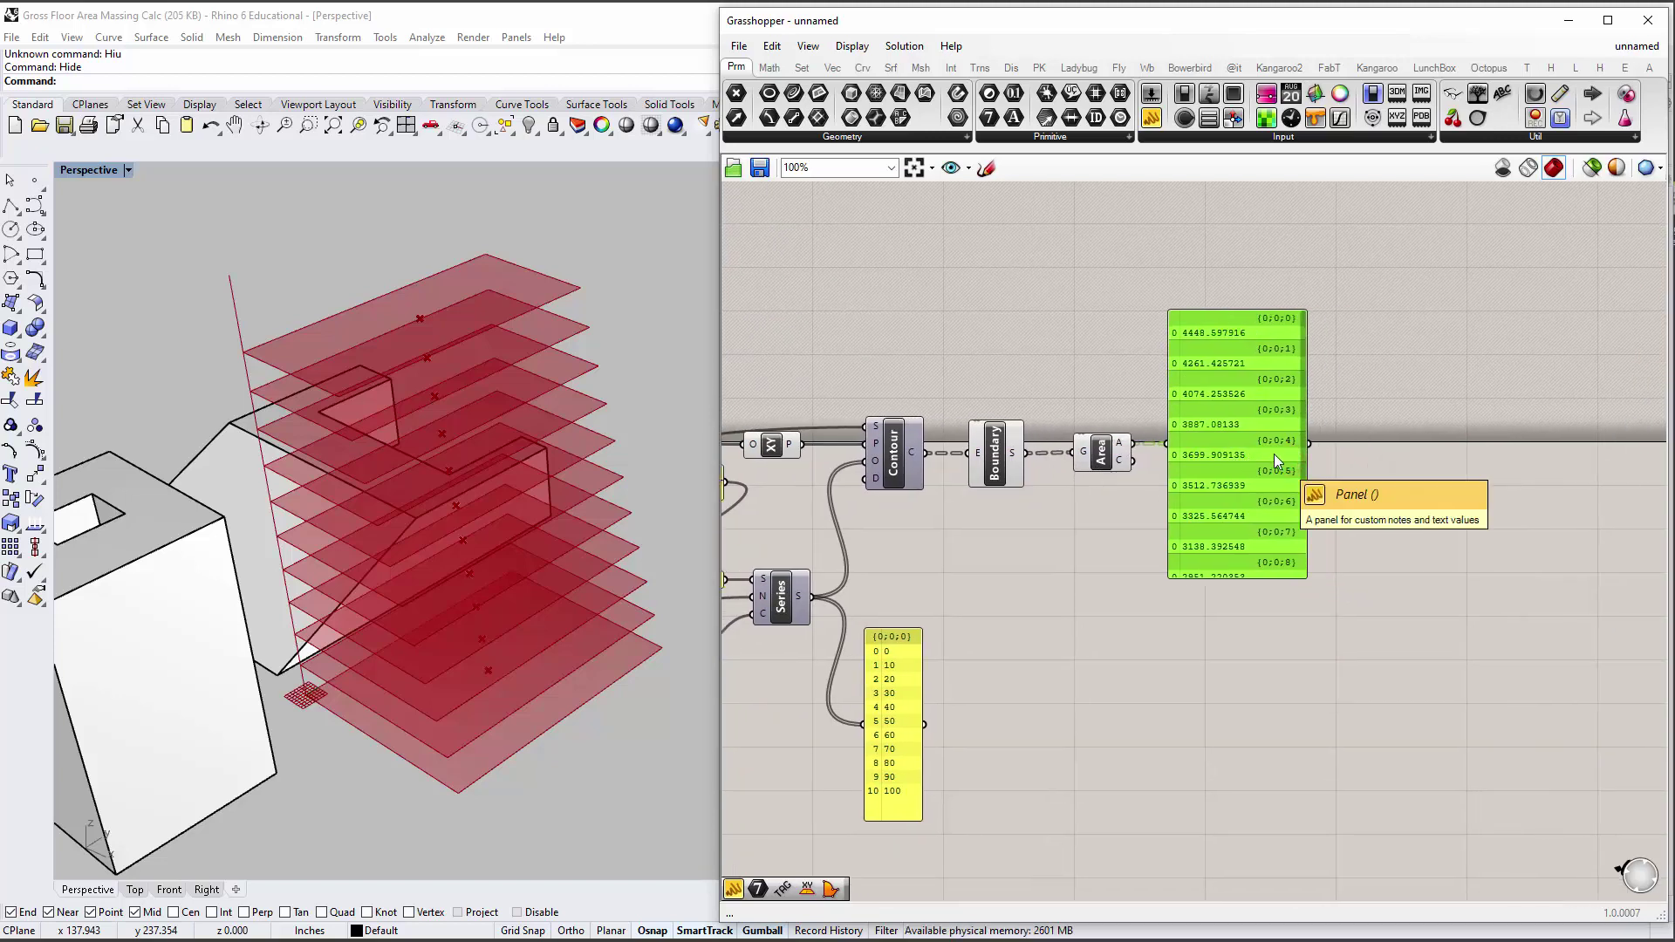
Name the panel listing the areas "Individual Floor Areas" and nudge it away from the Area component.
right_click(1230, 318)
text(Indi)
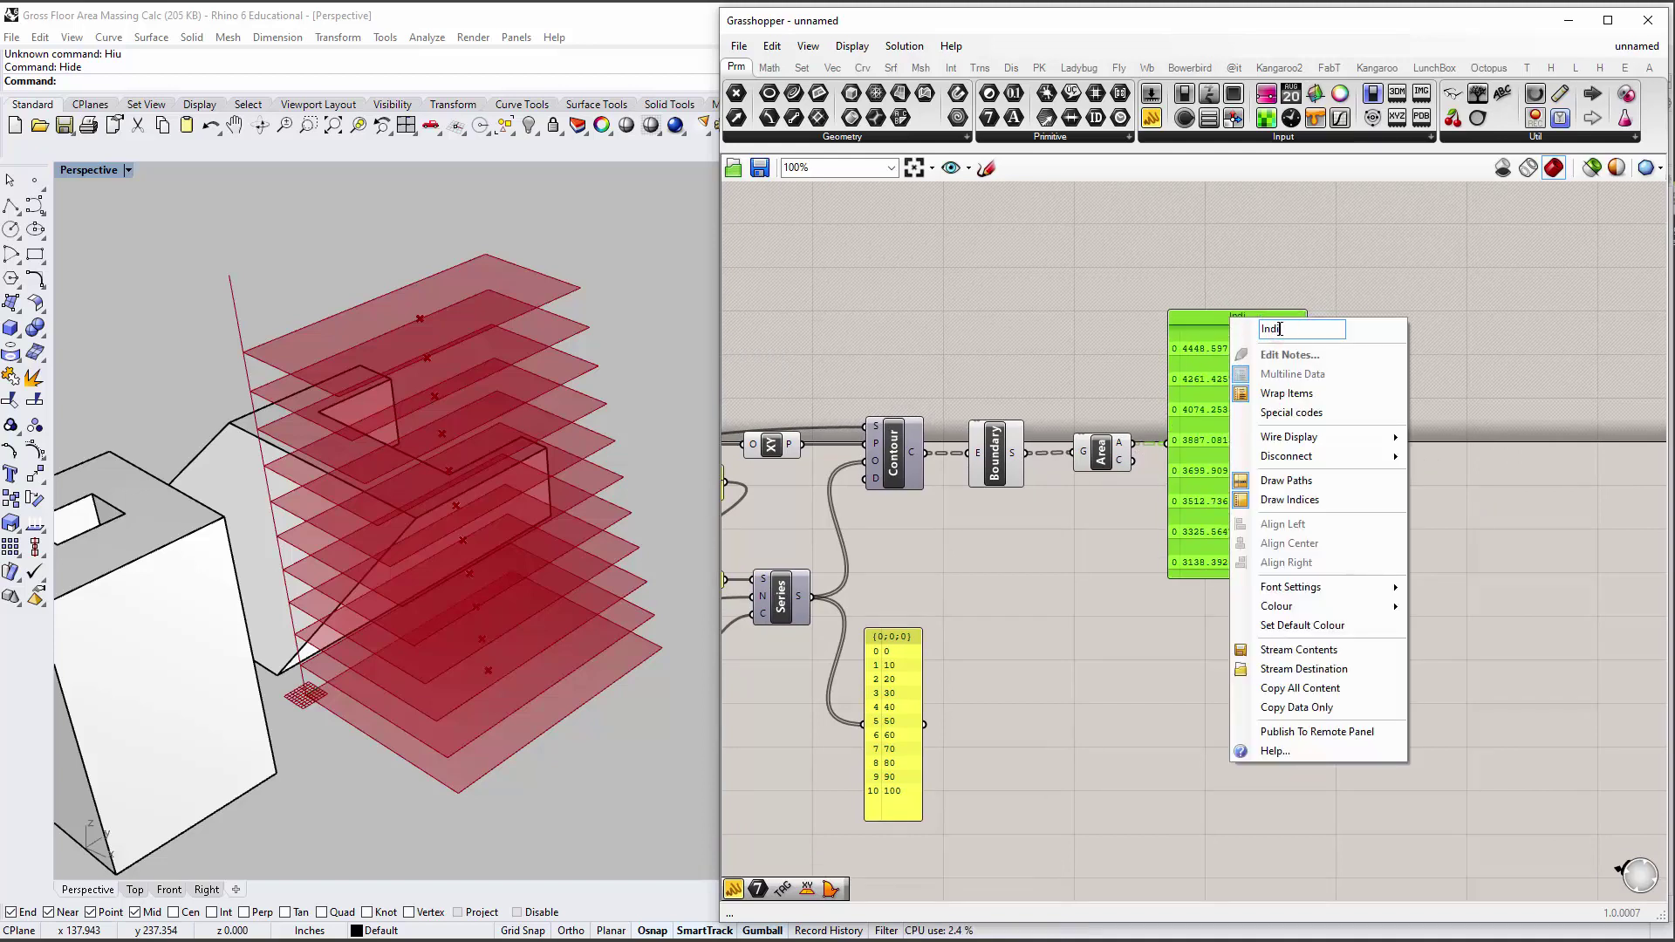
text(vidu)
text(al Floor Area)
text(s)
key(Return)
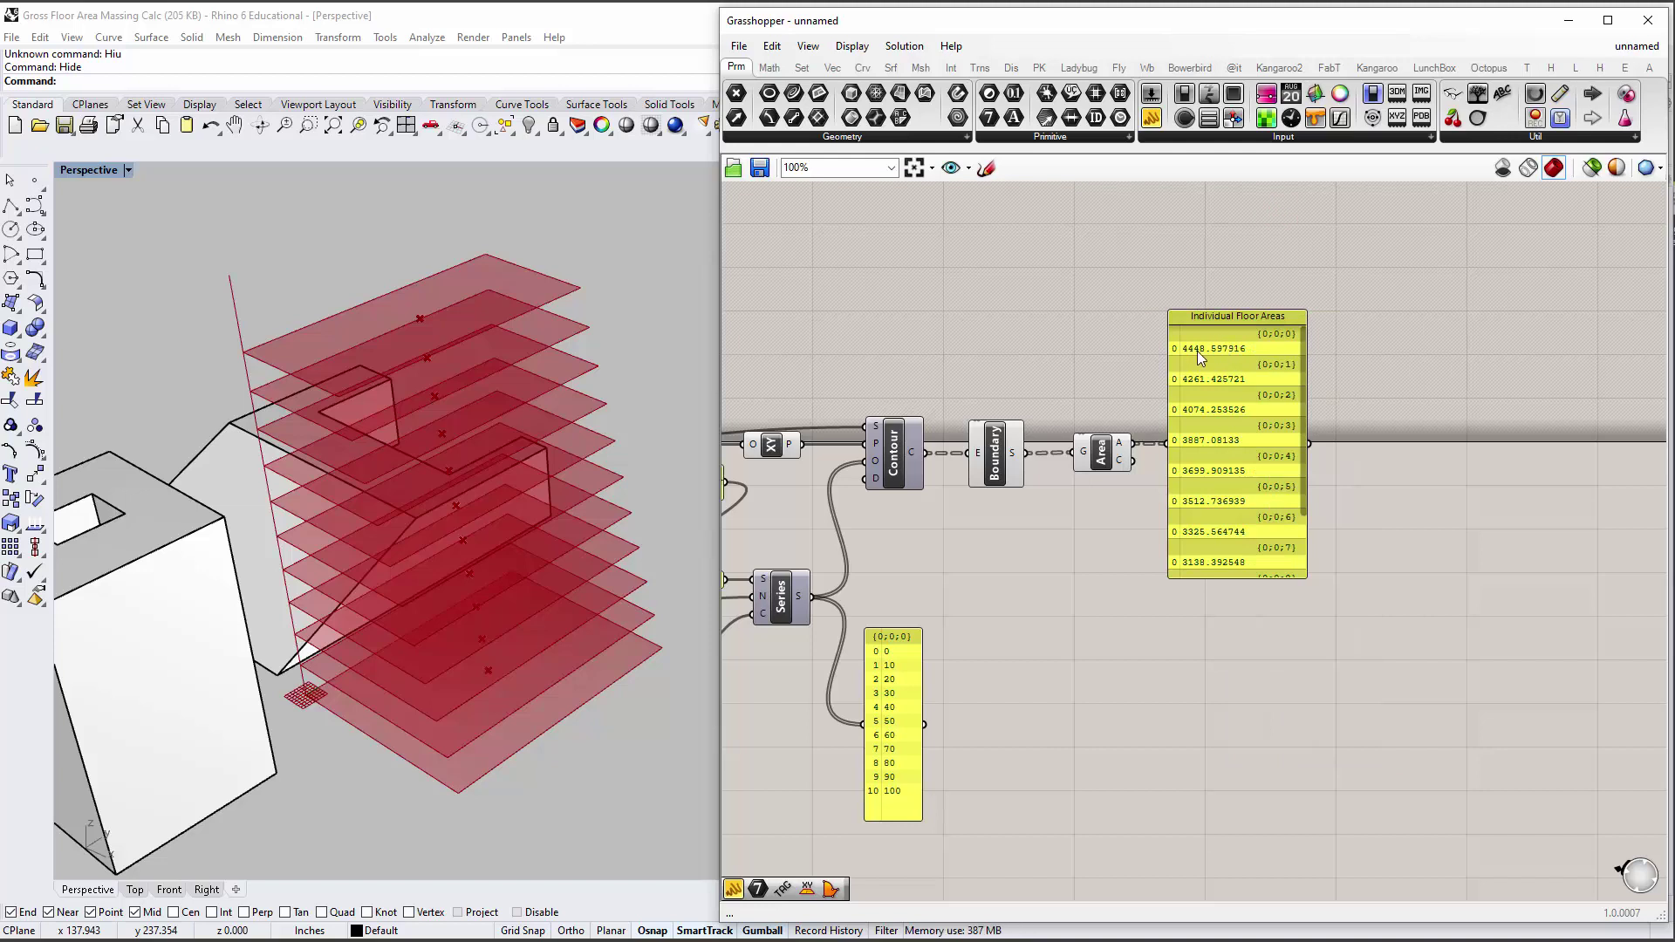
drag(1242, 510, 1249, 509)
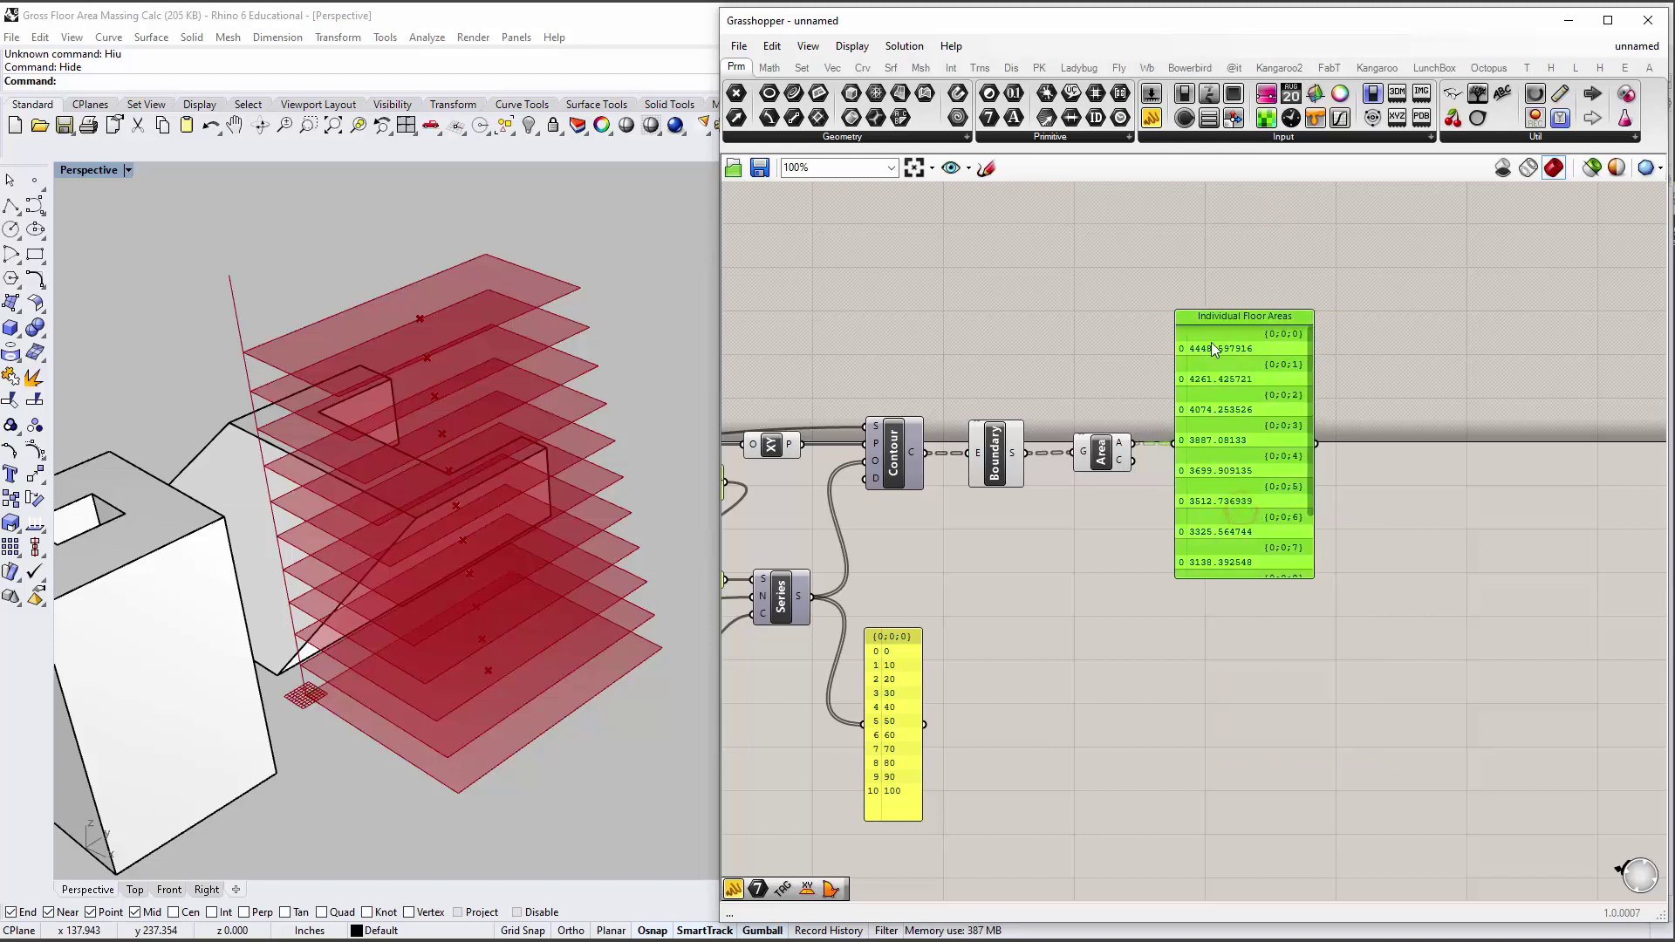
click(1392, 410)
Add a Mass Addition component and connect the Individual Floor Areas panel to its input.
right_drag(1390, 411, 1307, 405)
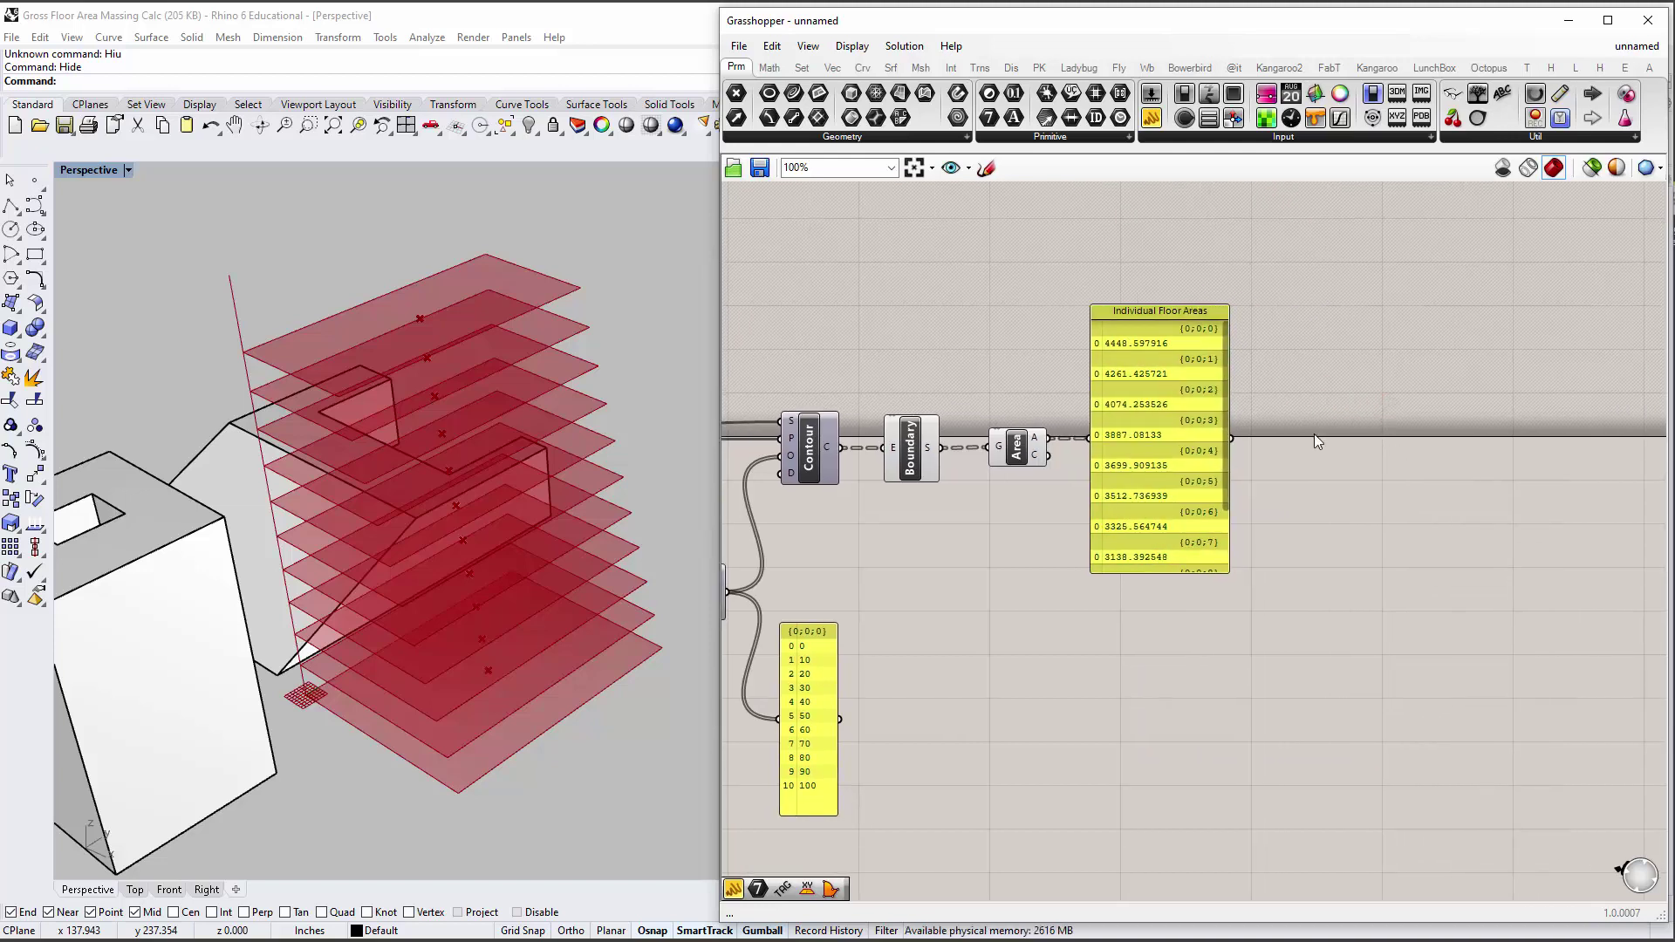
double_click(1316, 442)
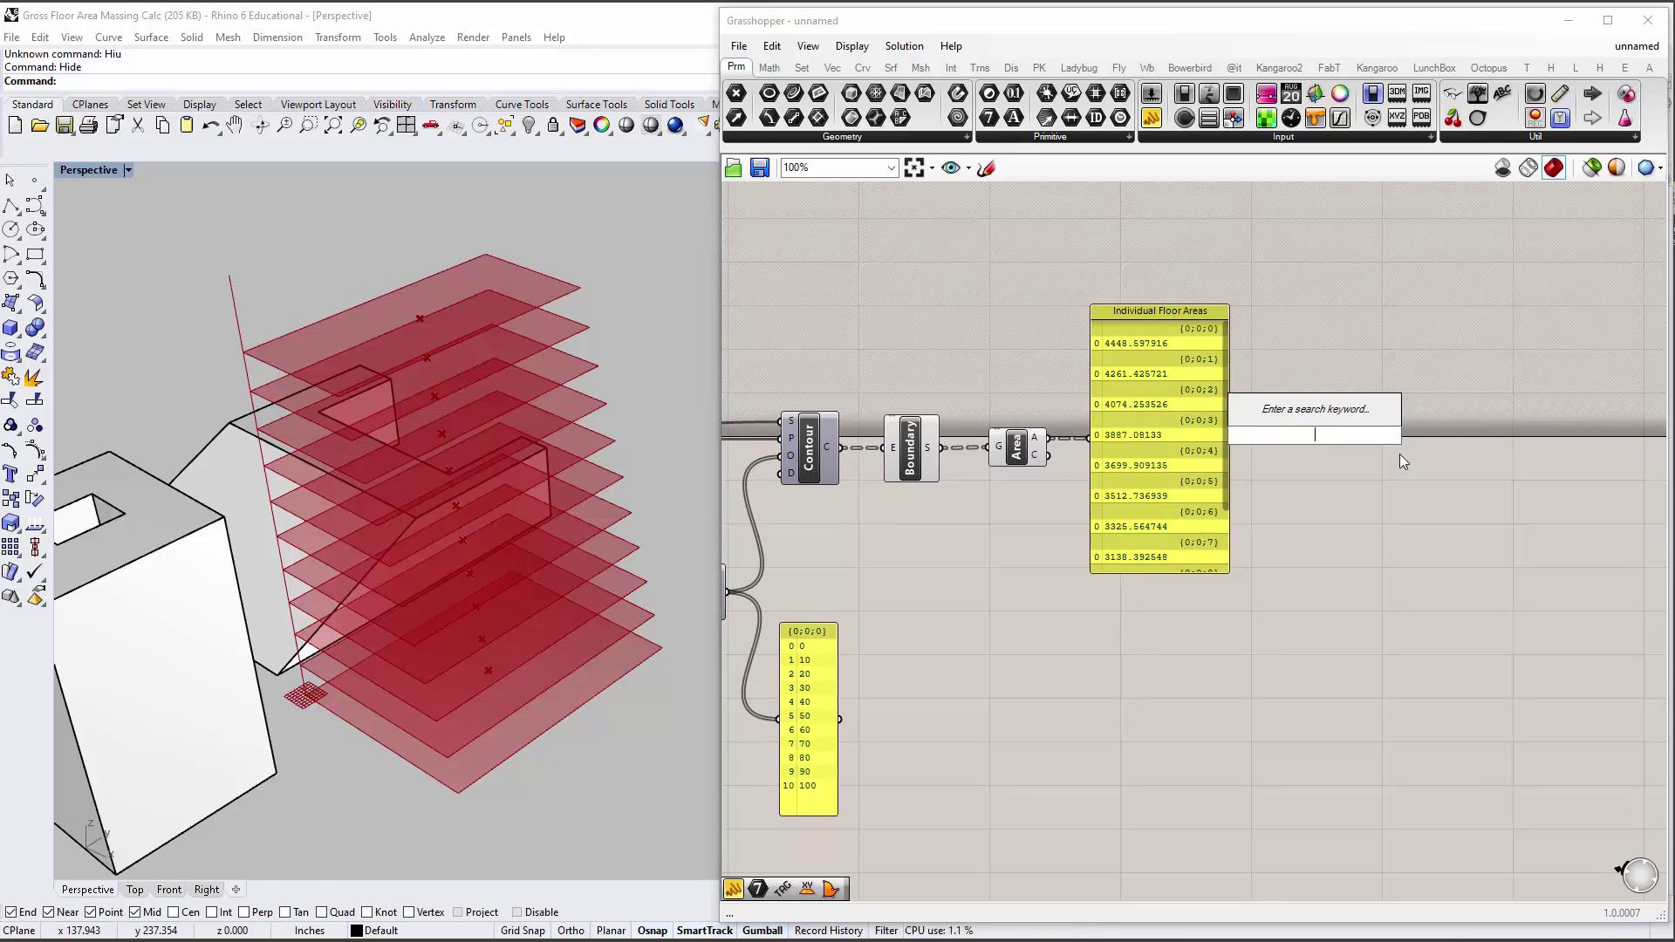
text(mass)
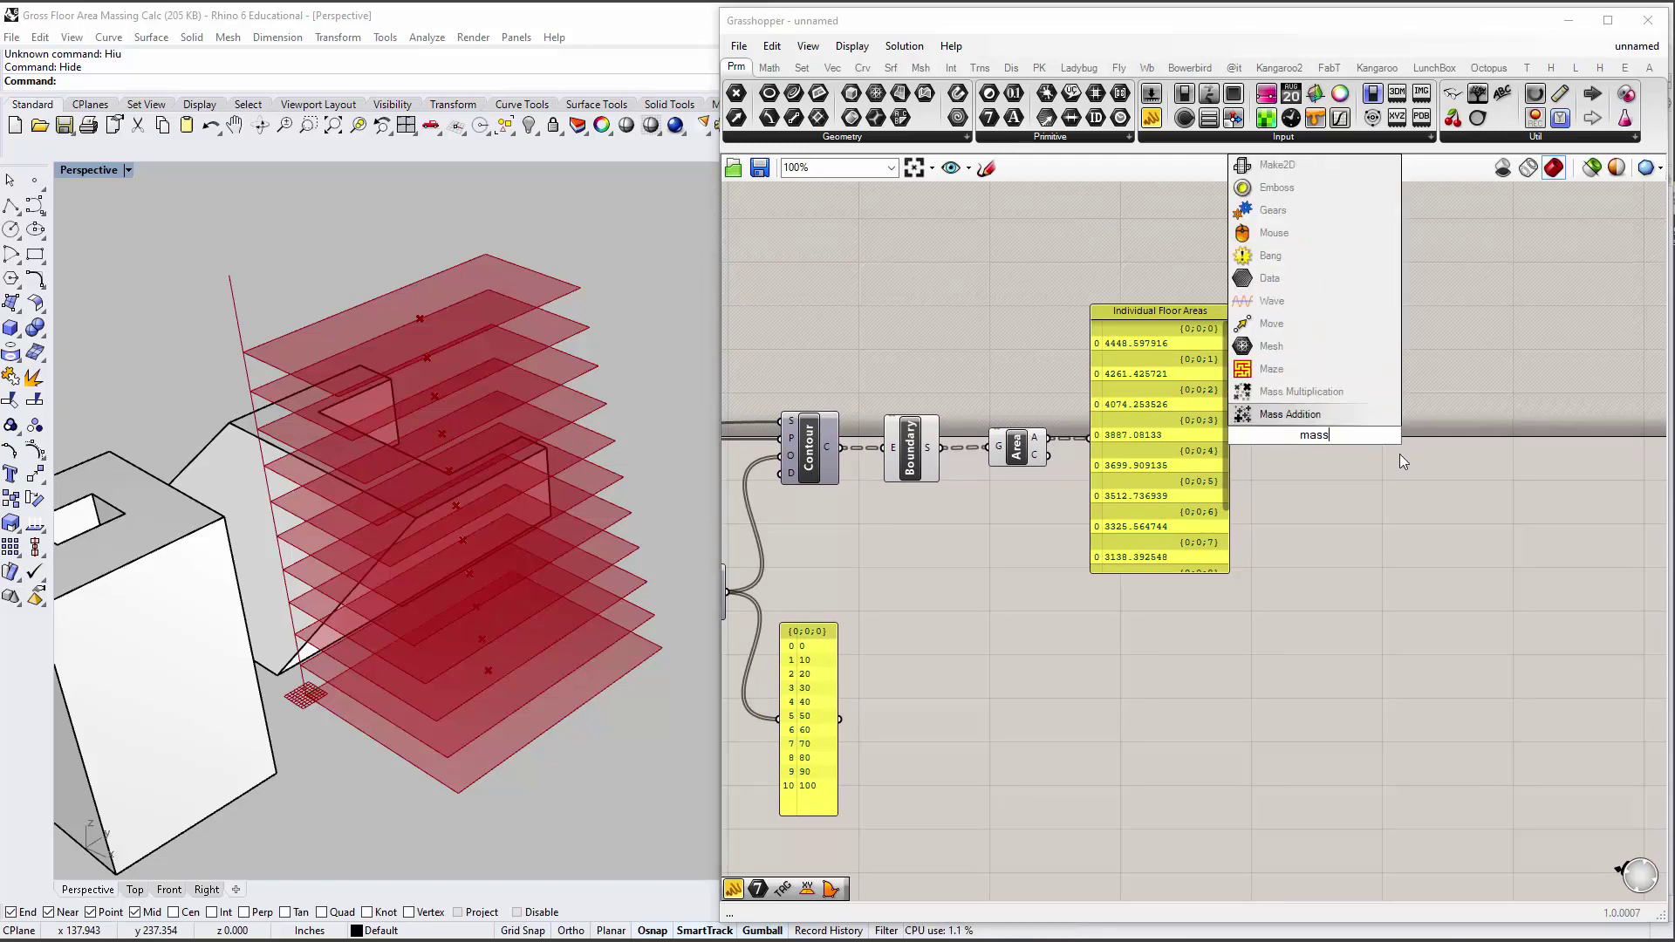
click(1349, 419)
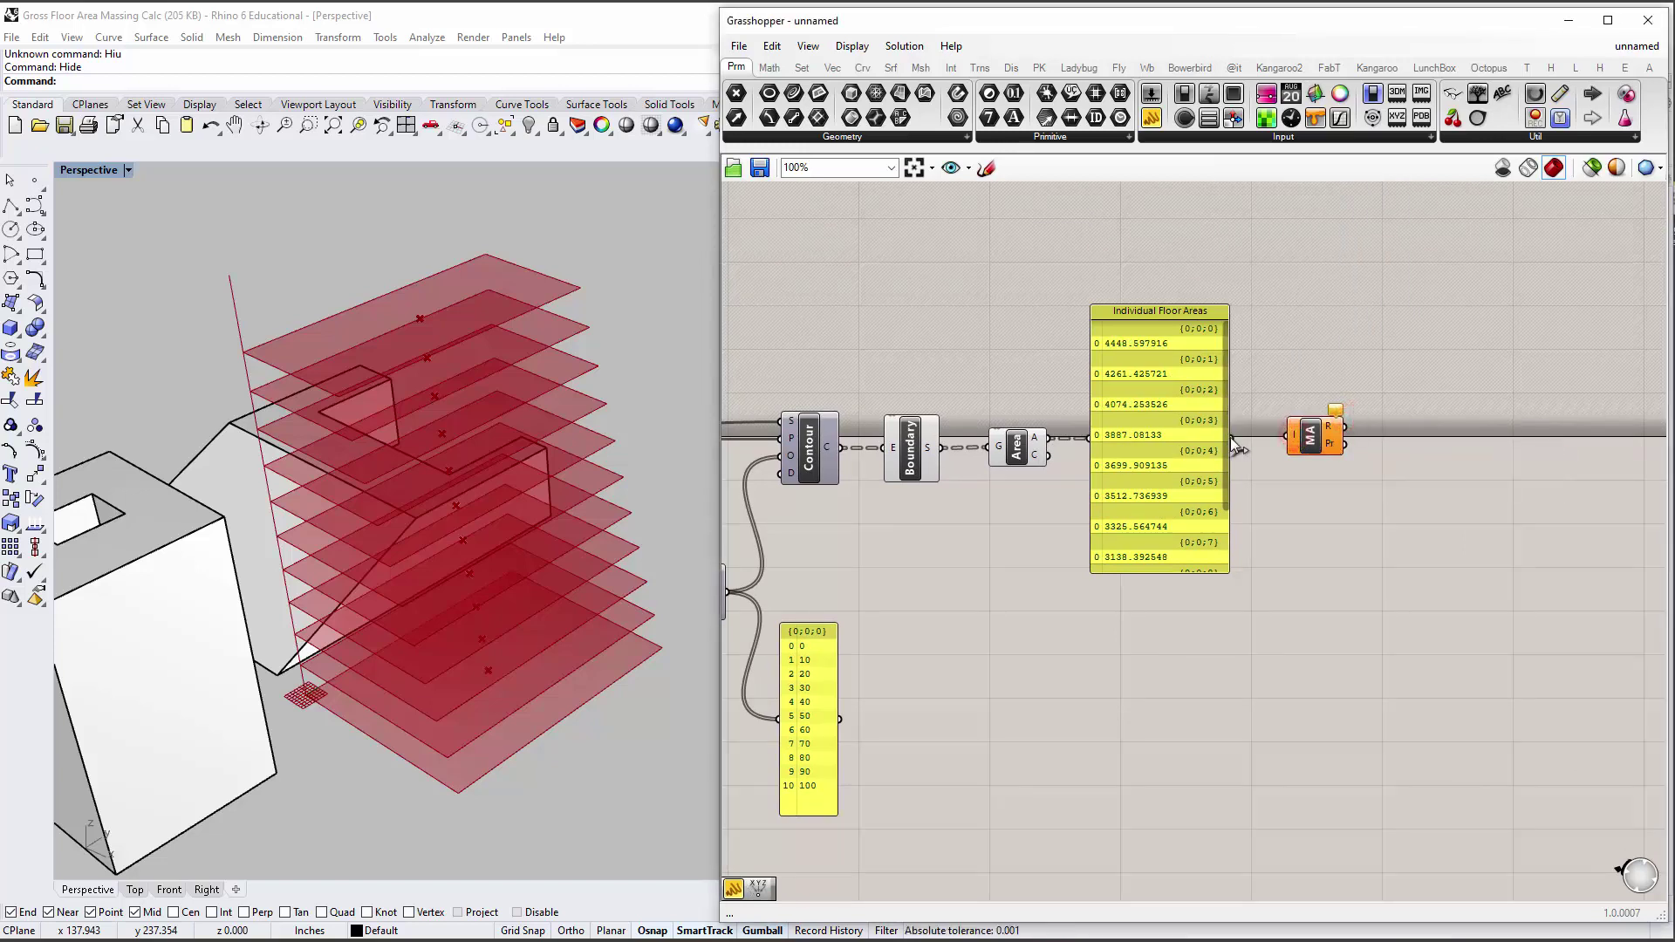
drag(1229, 438, 1291, 437)
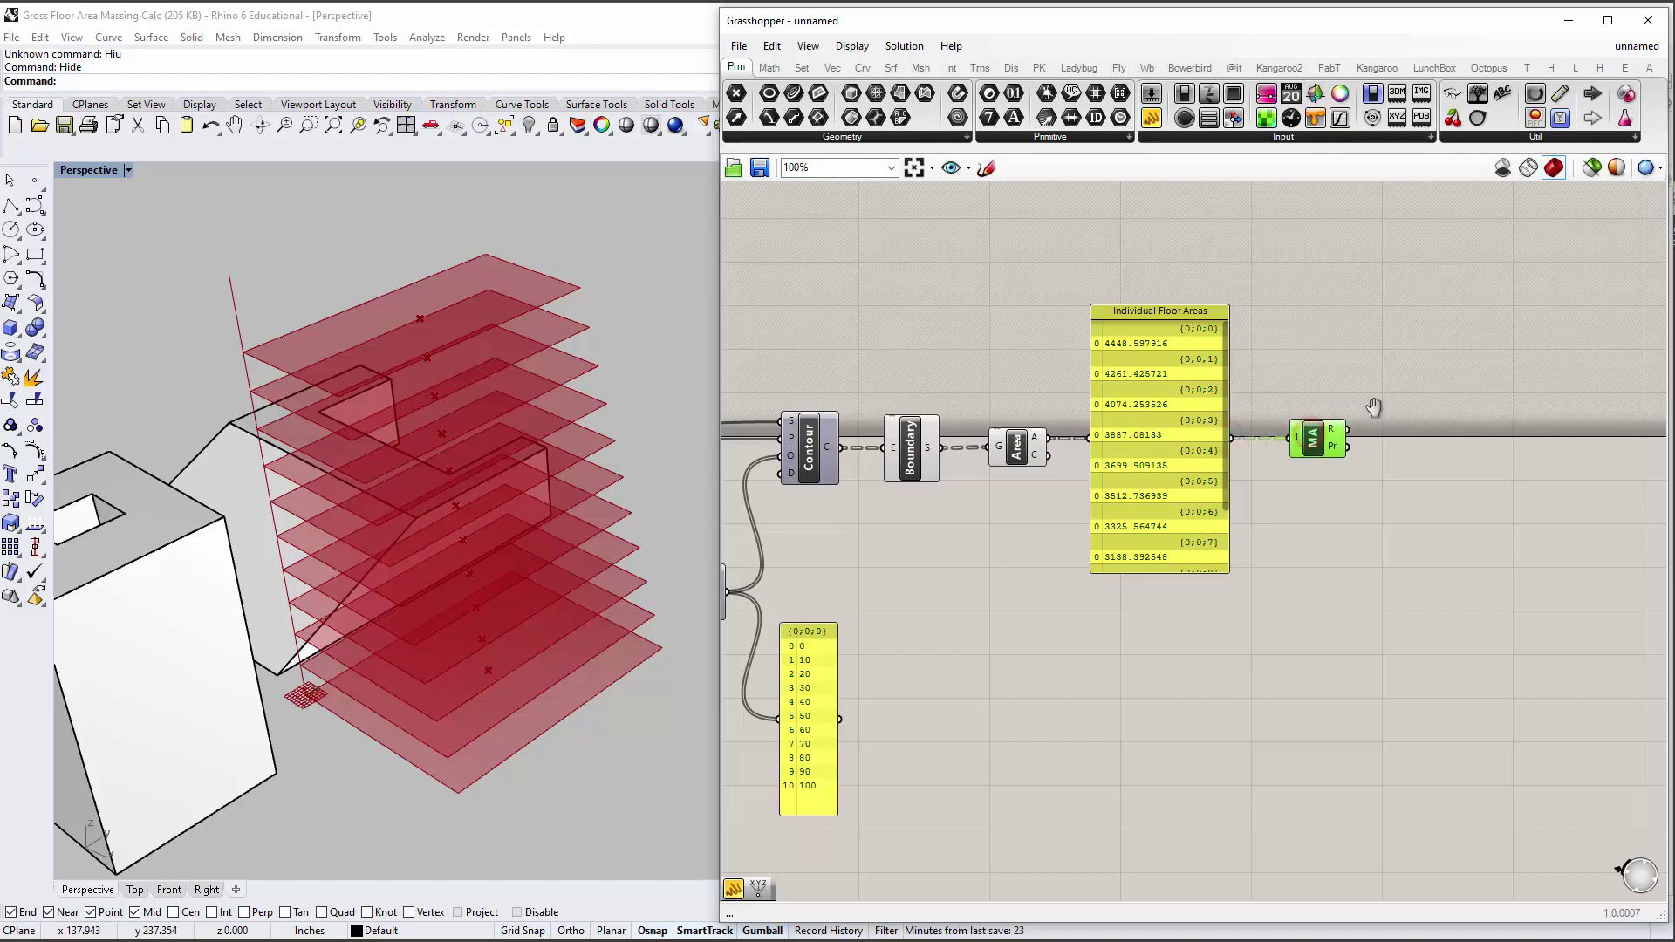
Connect the Mass Addition result to a new panel, then enlarge the panel and align it with the component.
right_drag(1355, 409, 1212, 397)
click(1151, 118)
click(1314, 405)
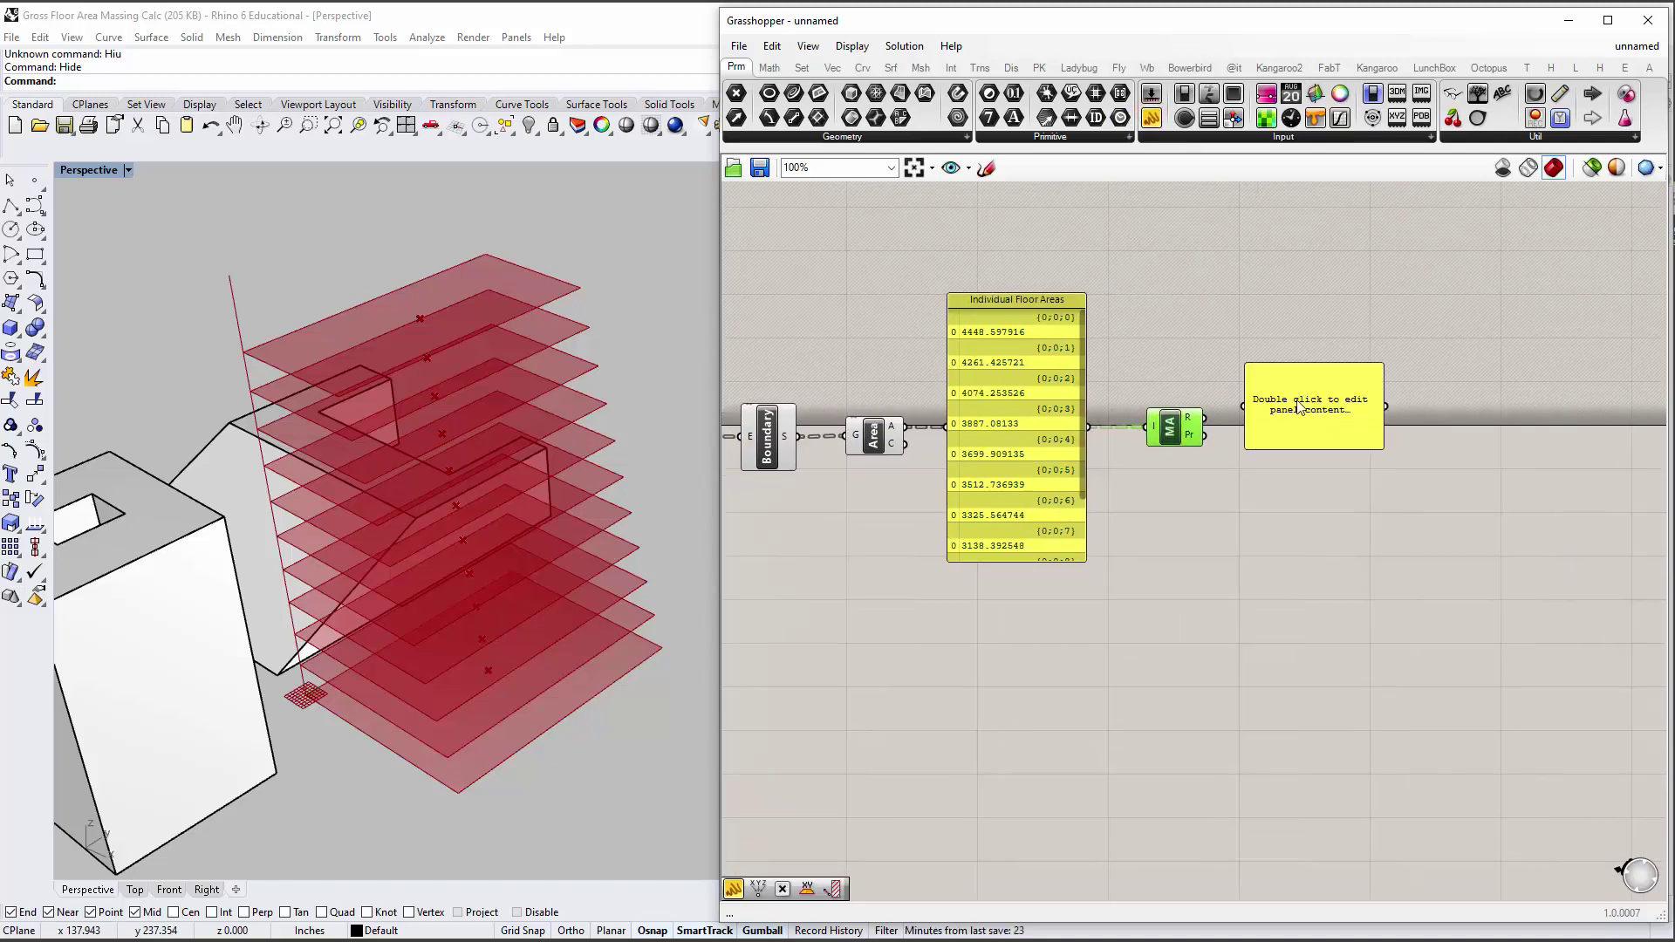
drag(1211, 417, 1243, 407)
drag(1337, 443, 1333, 563)
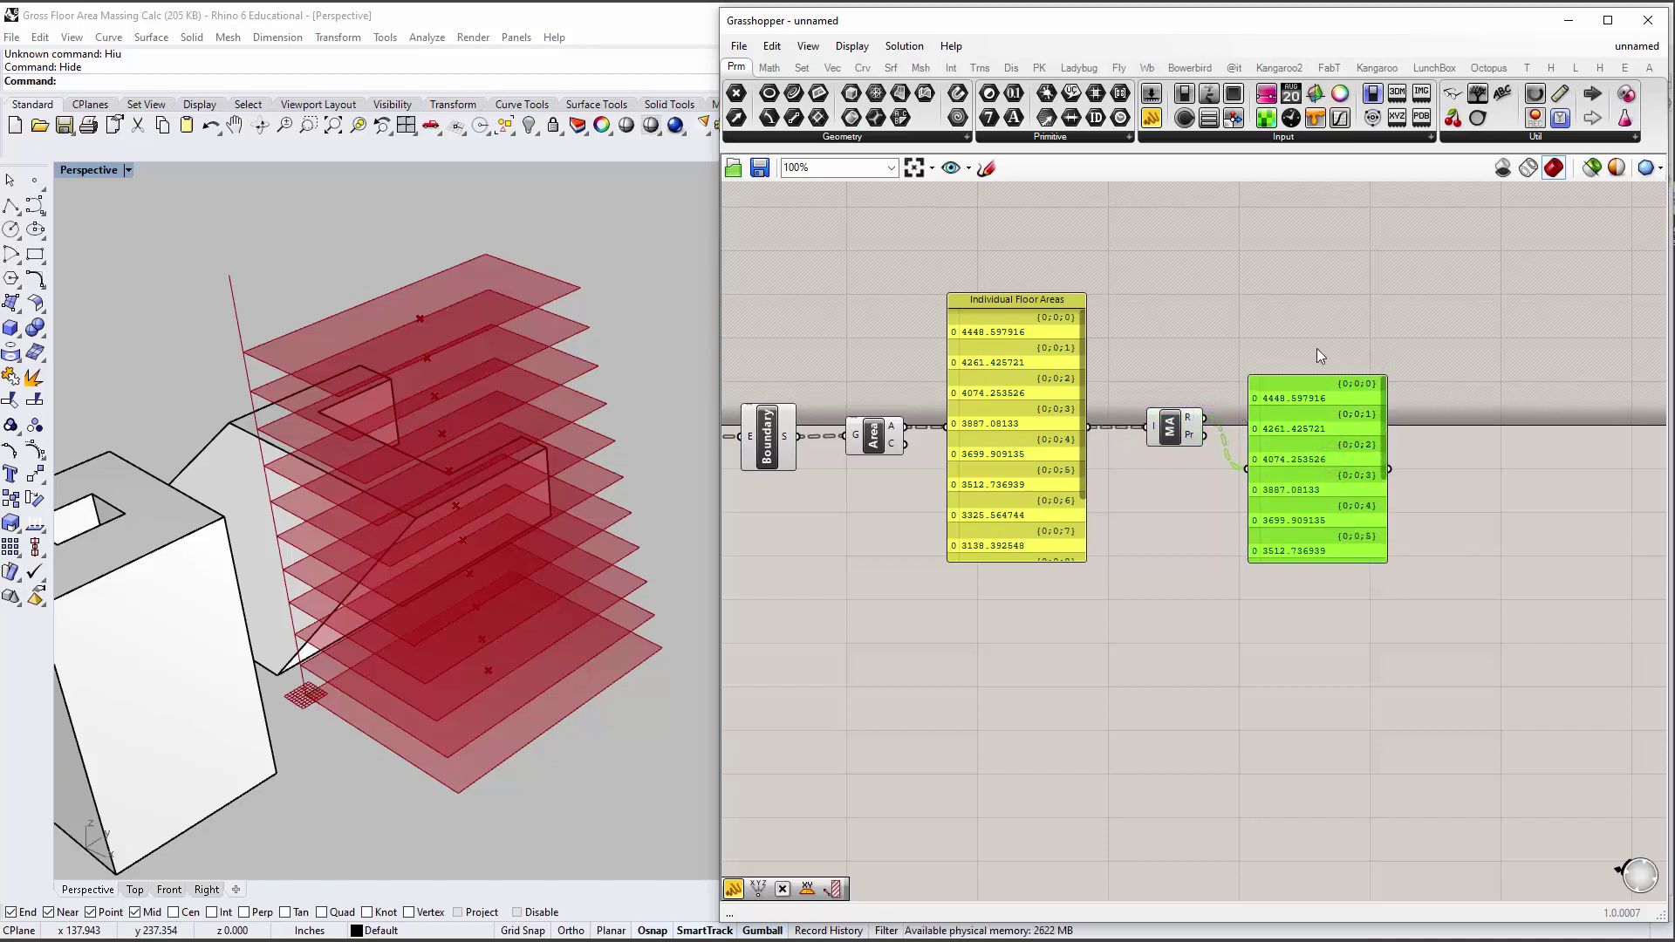
drag(1315, 376, 1300, 285)
right_drag(1170, 354, 1306, 361)
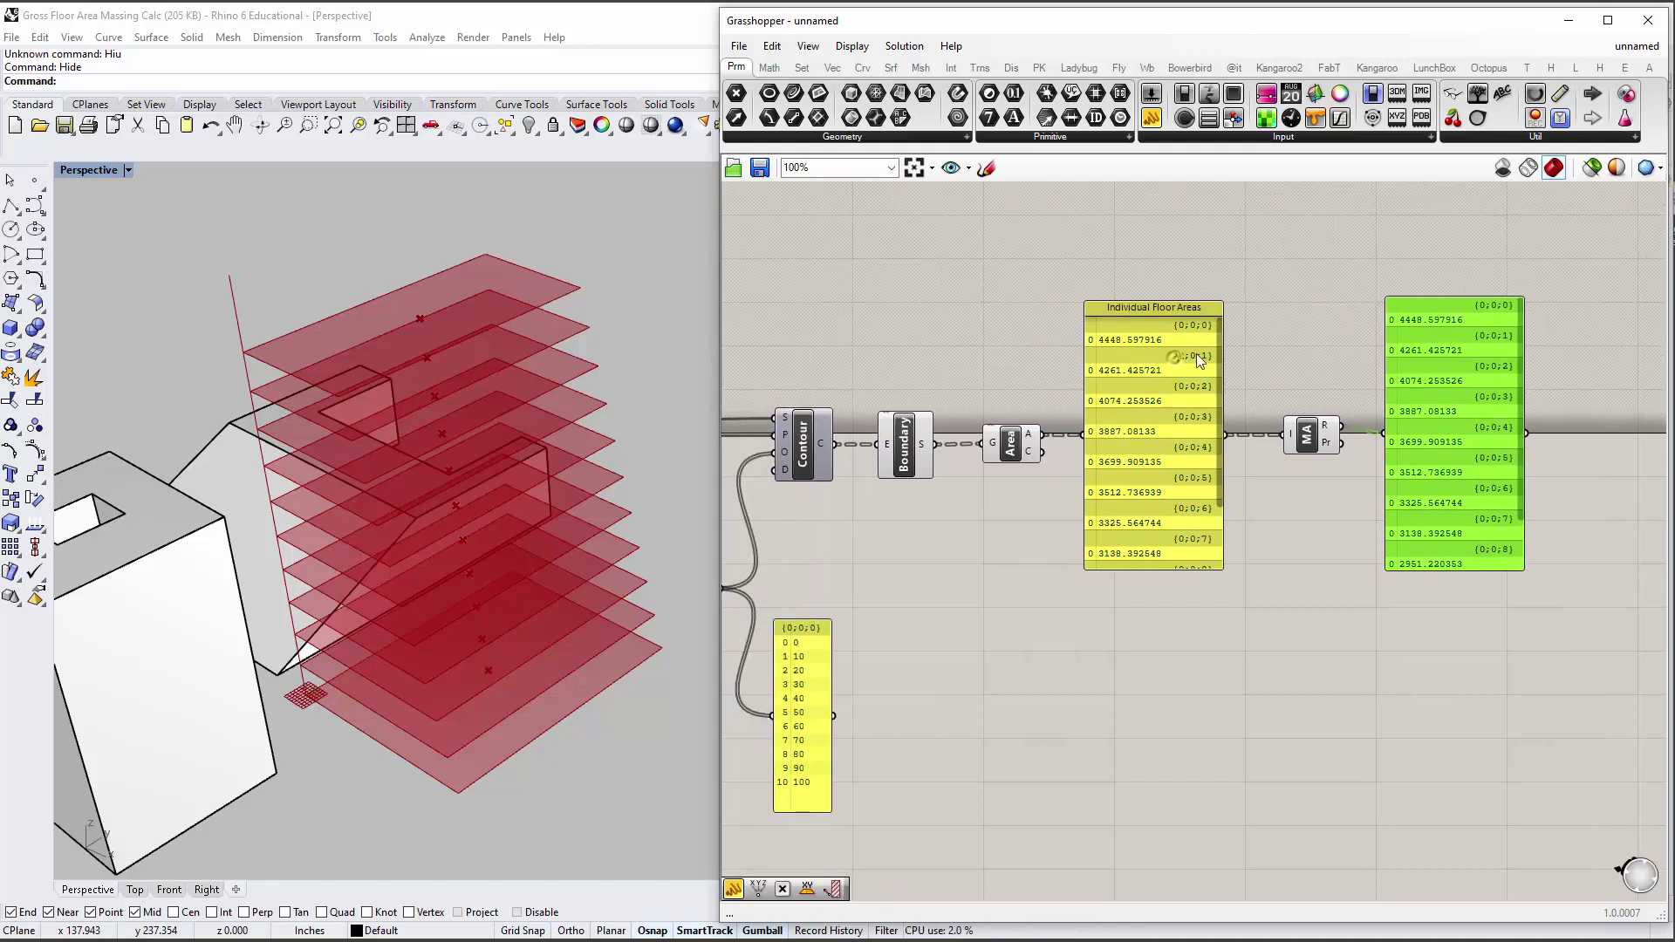
click(1319, 441)
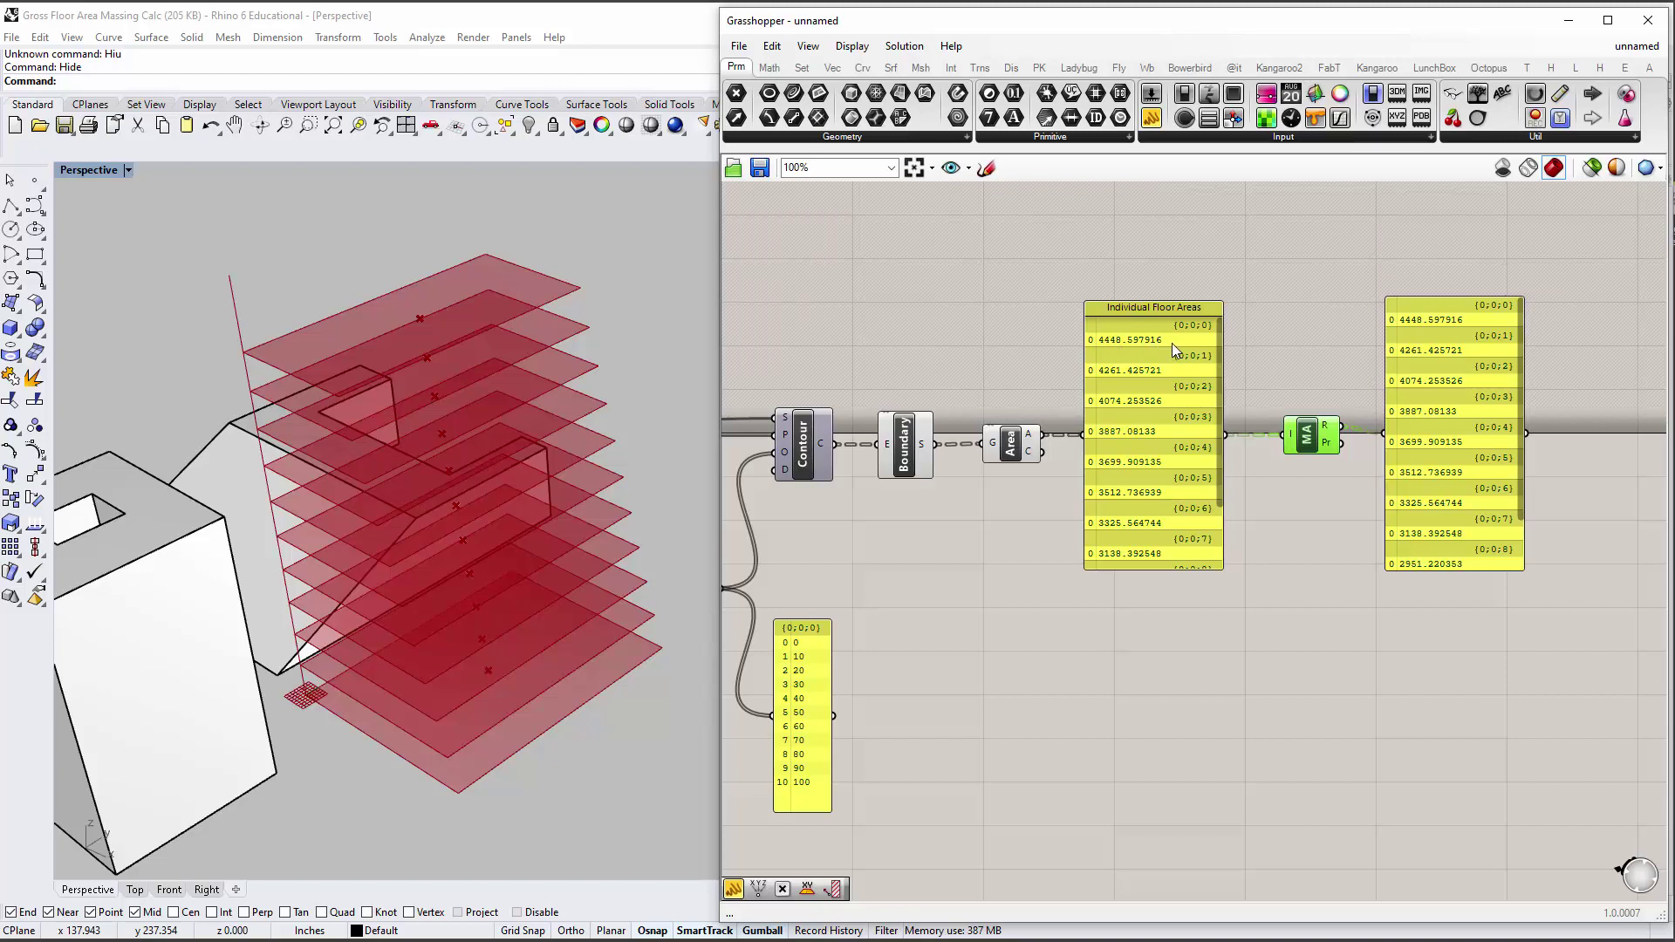
drag(1464, 331, 1464, 325)
click(1294, 349)
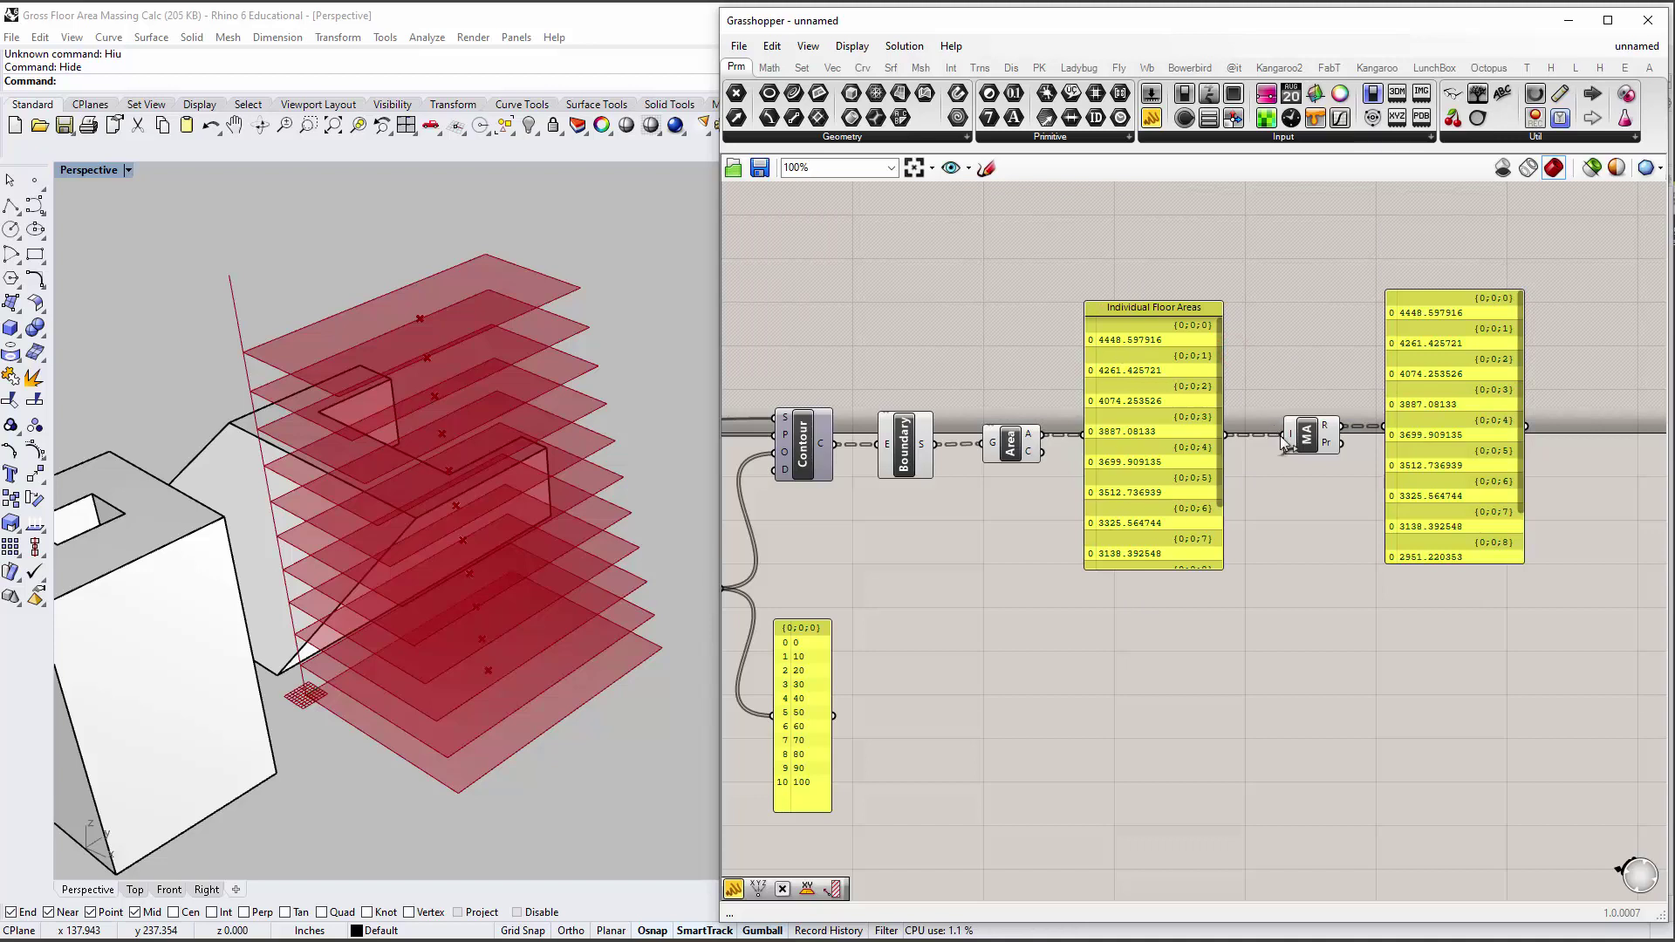
Flatten the Area component's area output into a single list.
mouse_move(1291, 439)
right_click(1032, 438)
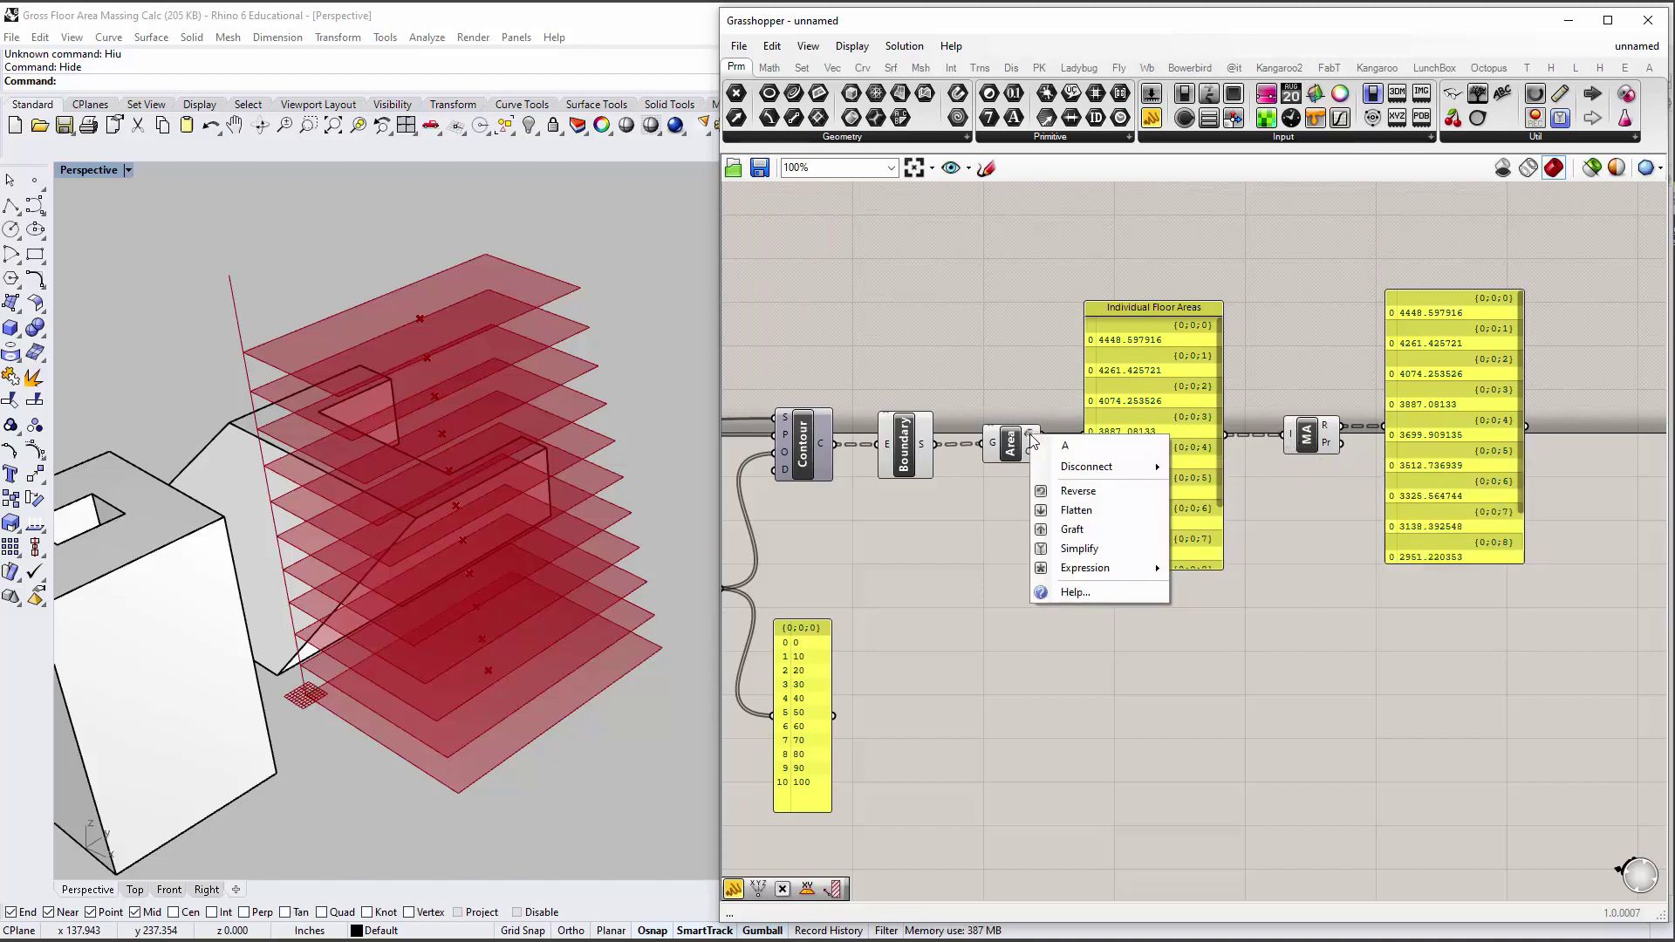
click(1080, 511)
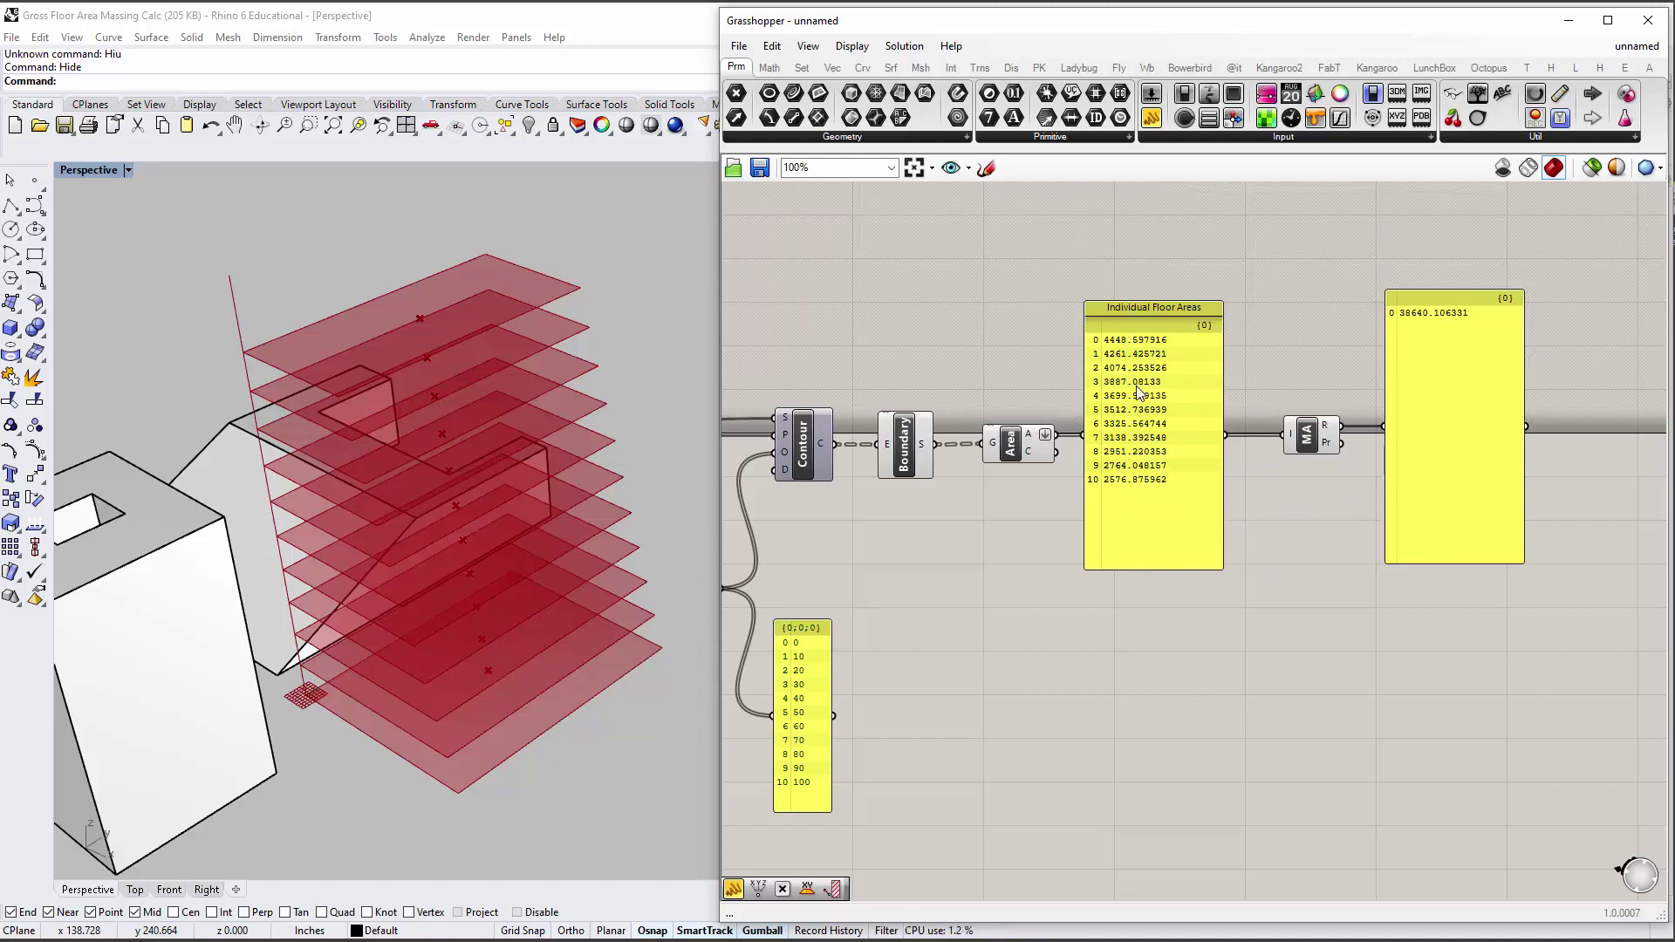
Flatten the Mass Addition component's input and remove the flattening from the Area component's area output.
right_click(1293, 438)
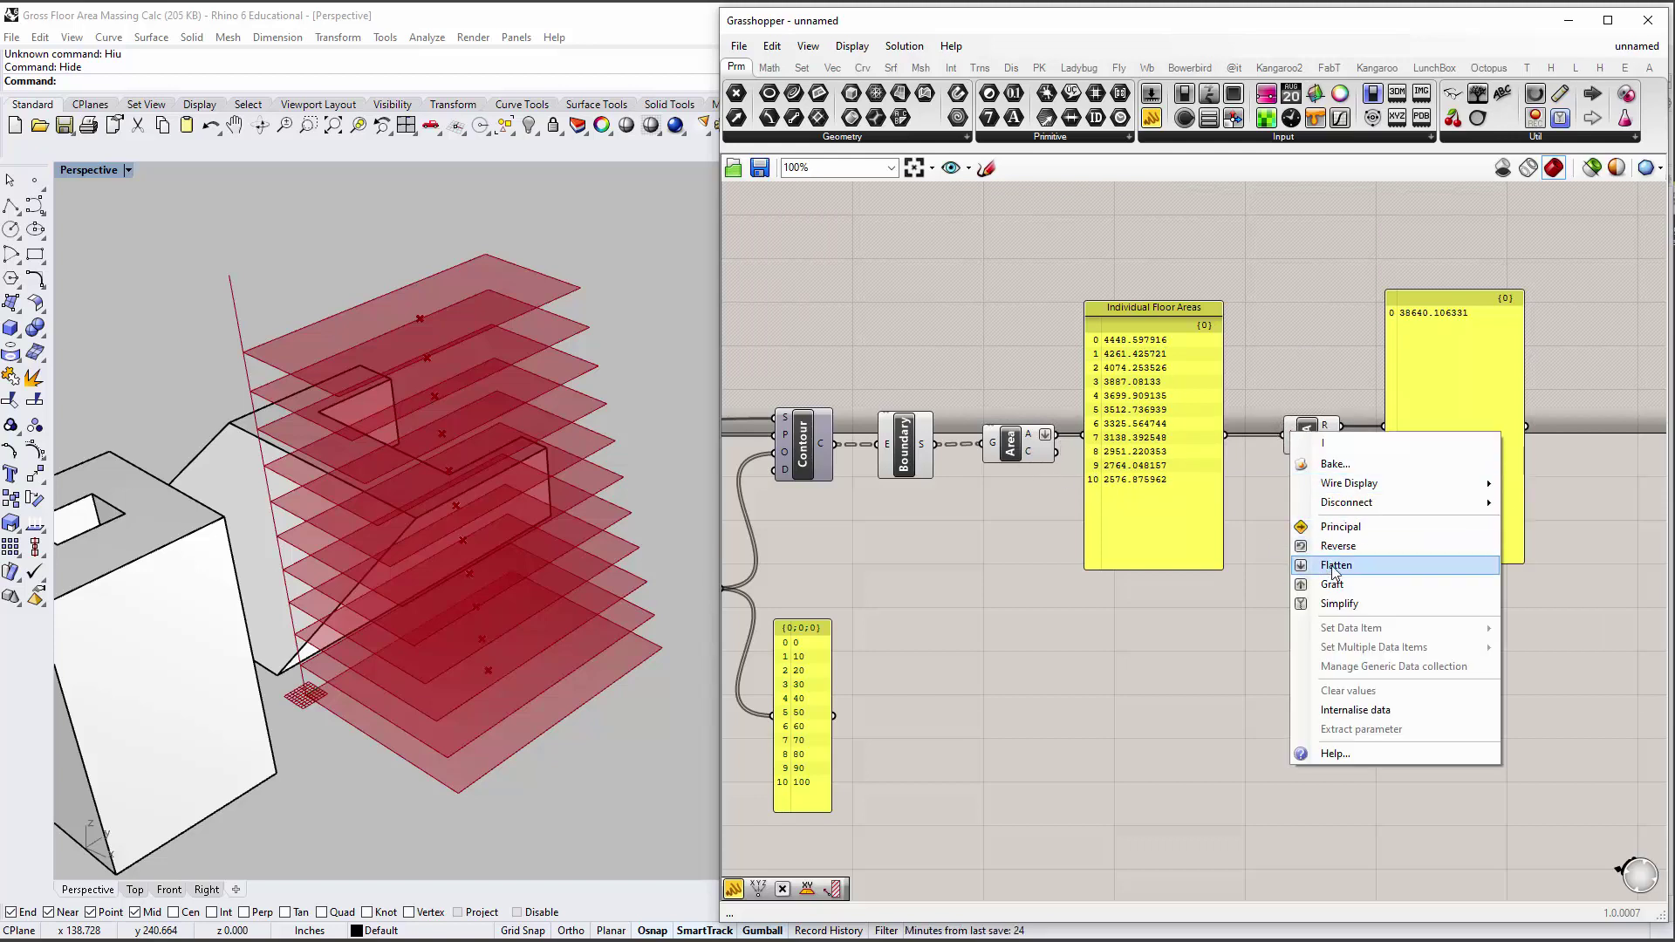
click(1336, 566)
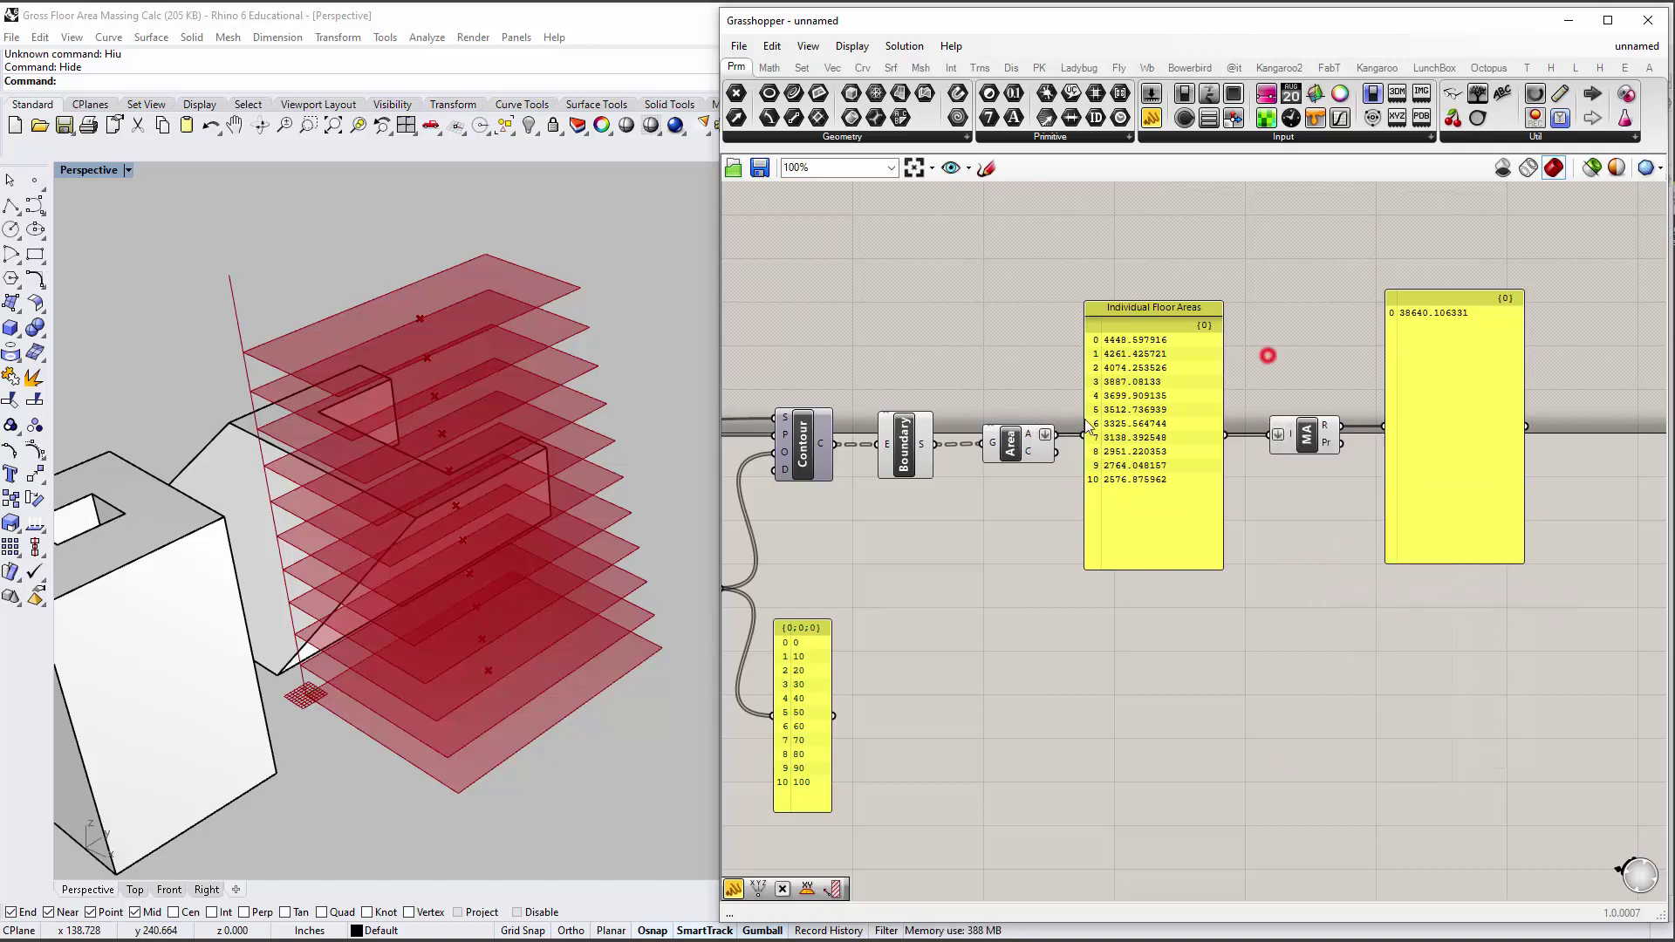
right_click(1045, 435)
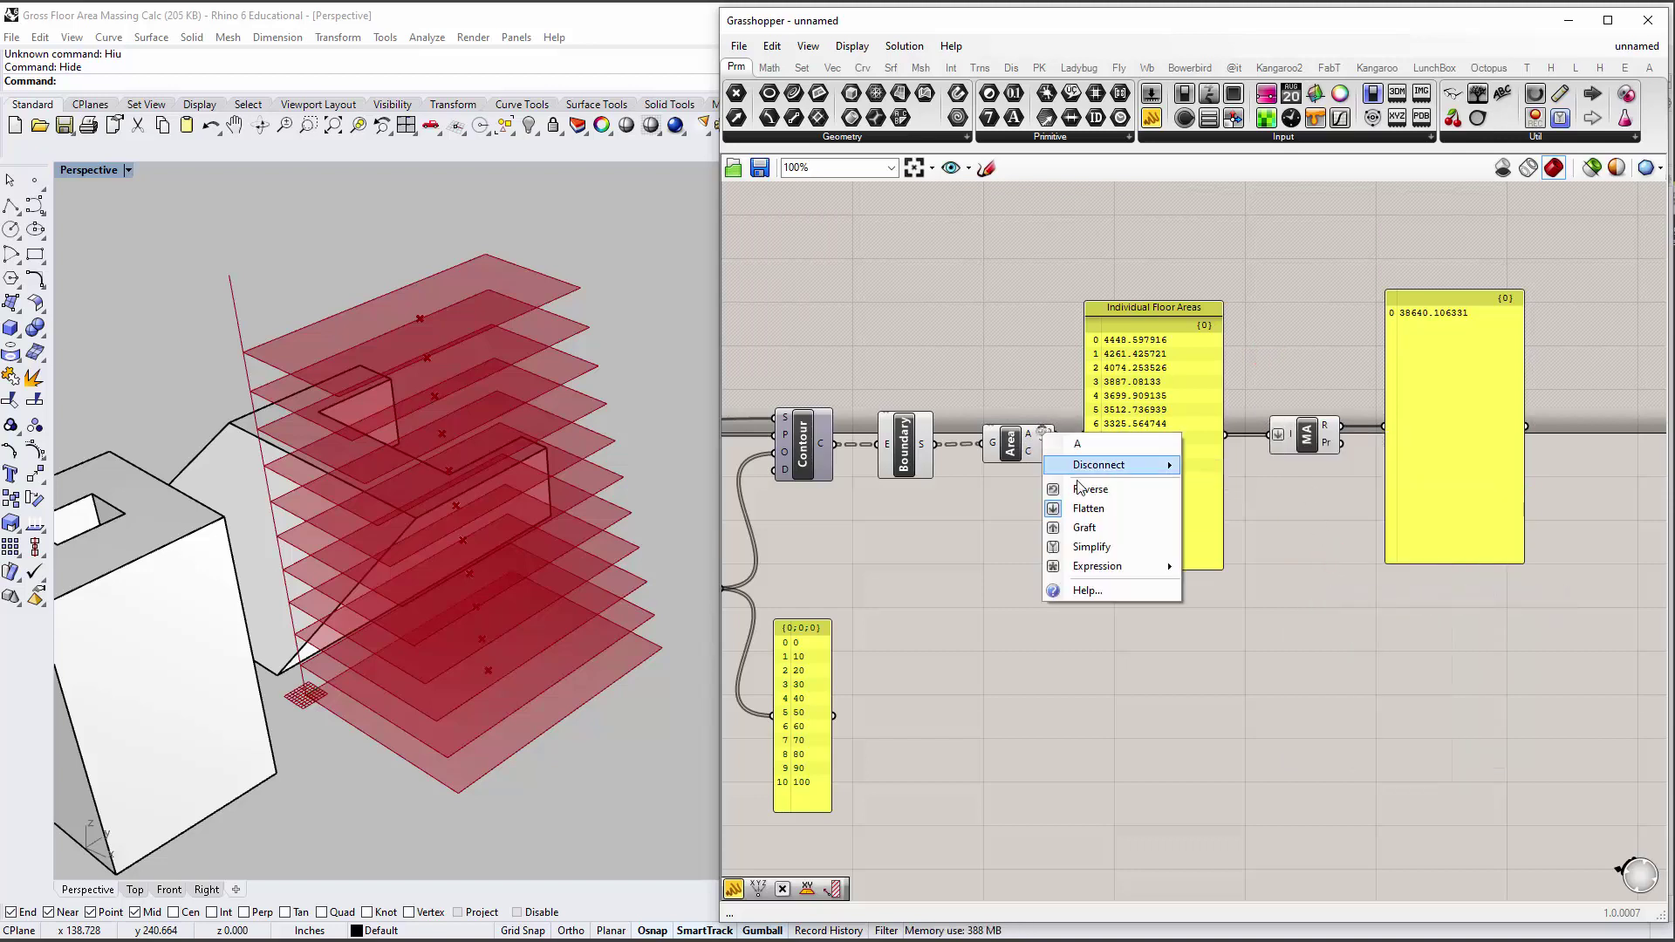
click(1085, 527)
right_click(1292, 437)
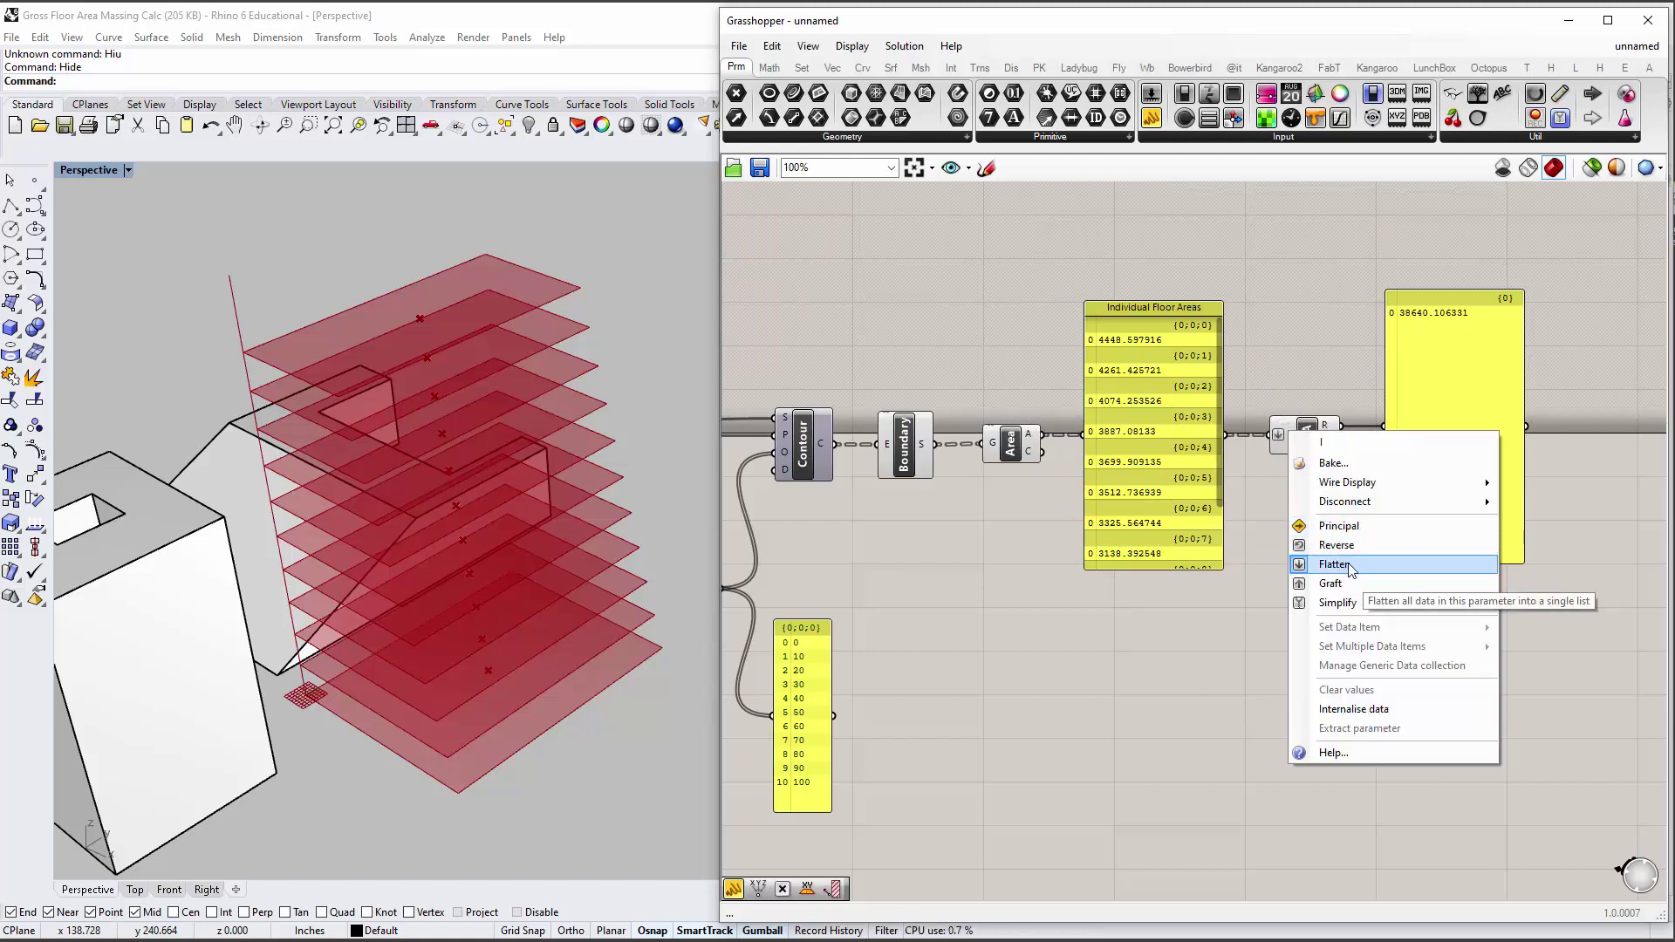
click(1261, 522)
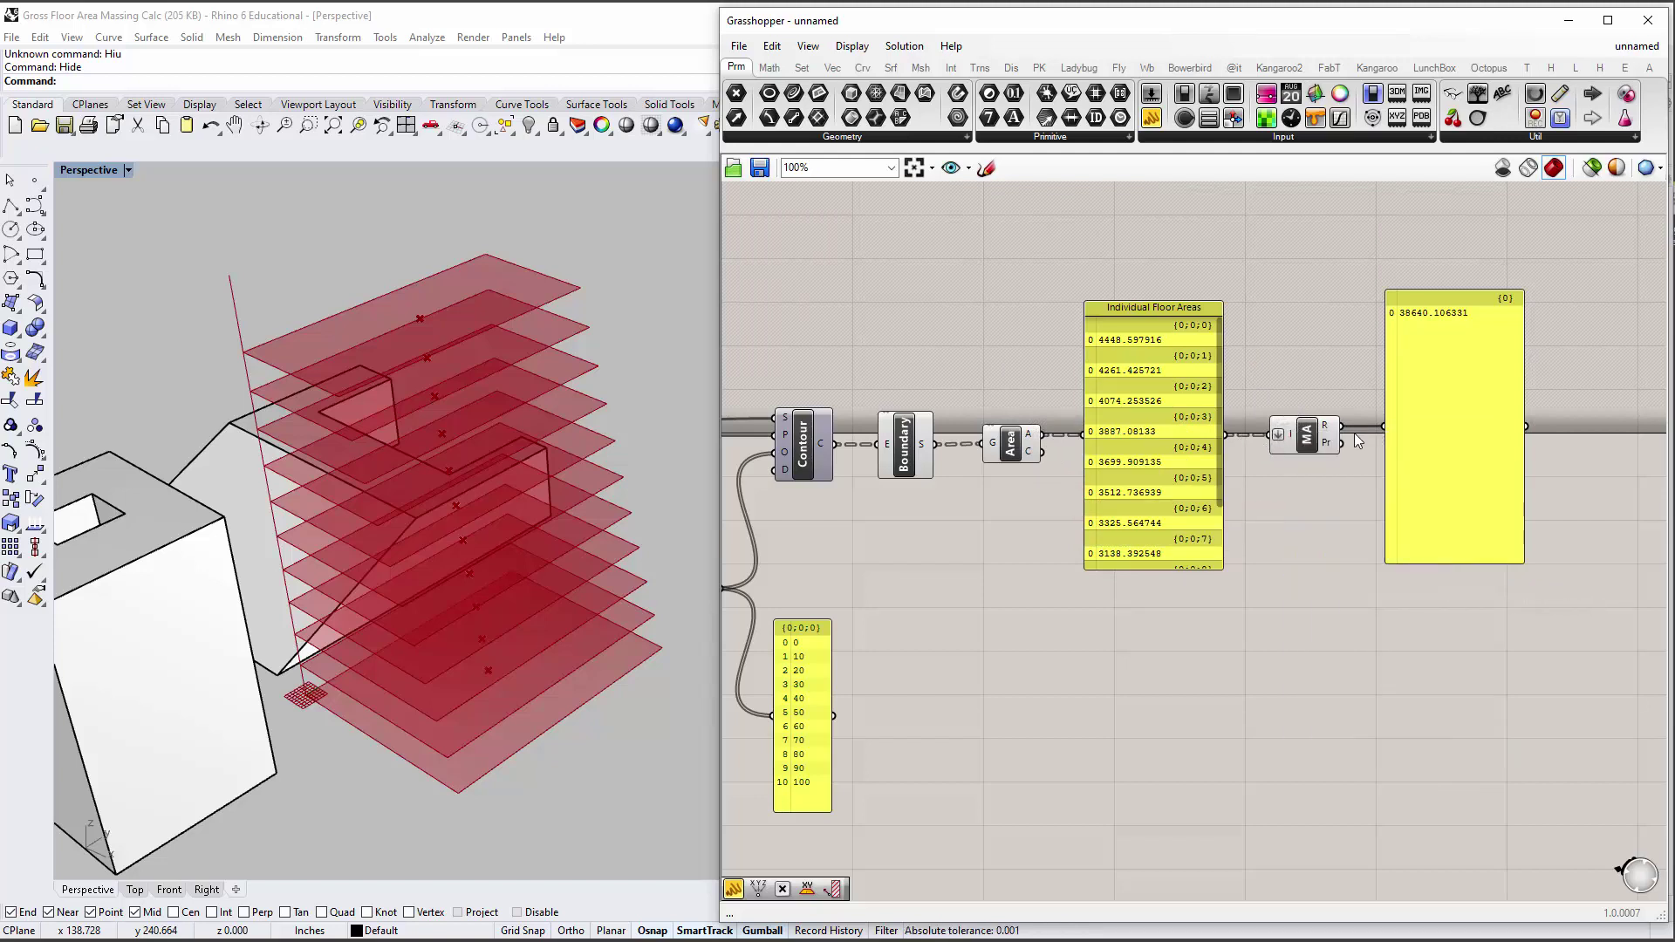
Name the Mass Addition result panel "Overall Area", shrink it and position it level with the component.
click(1431, 324)
right_click(1436, 321)
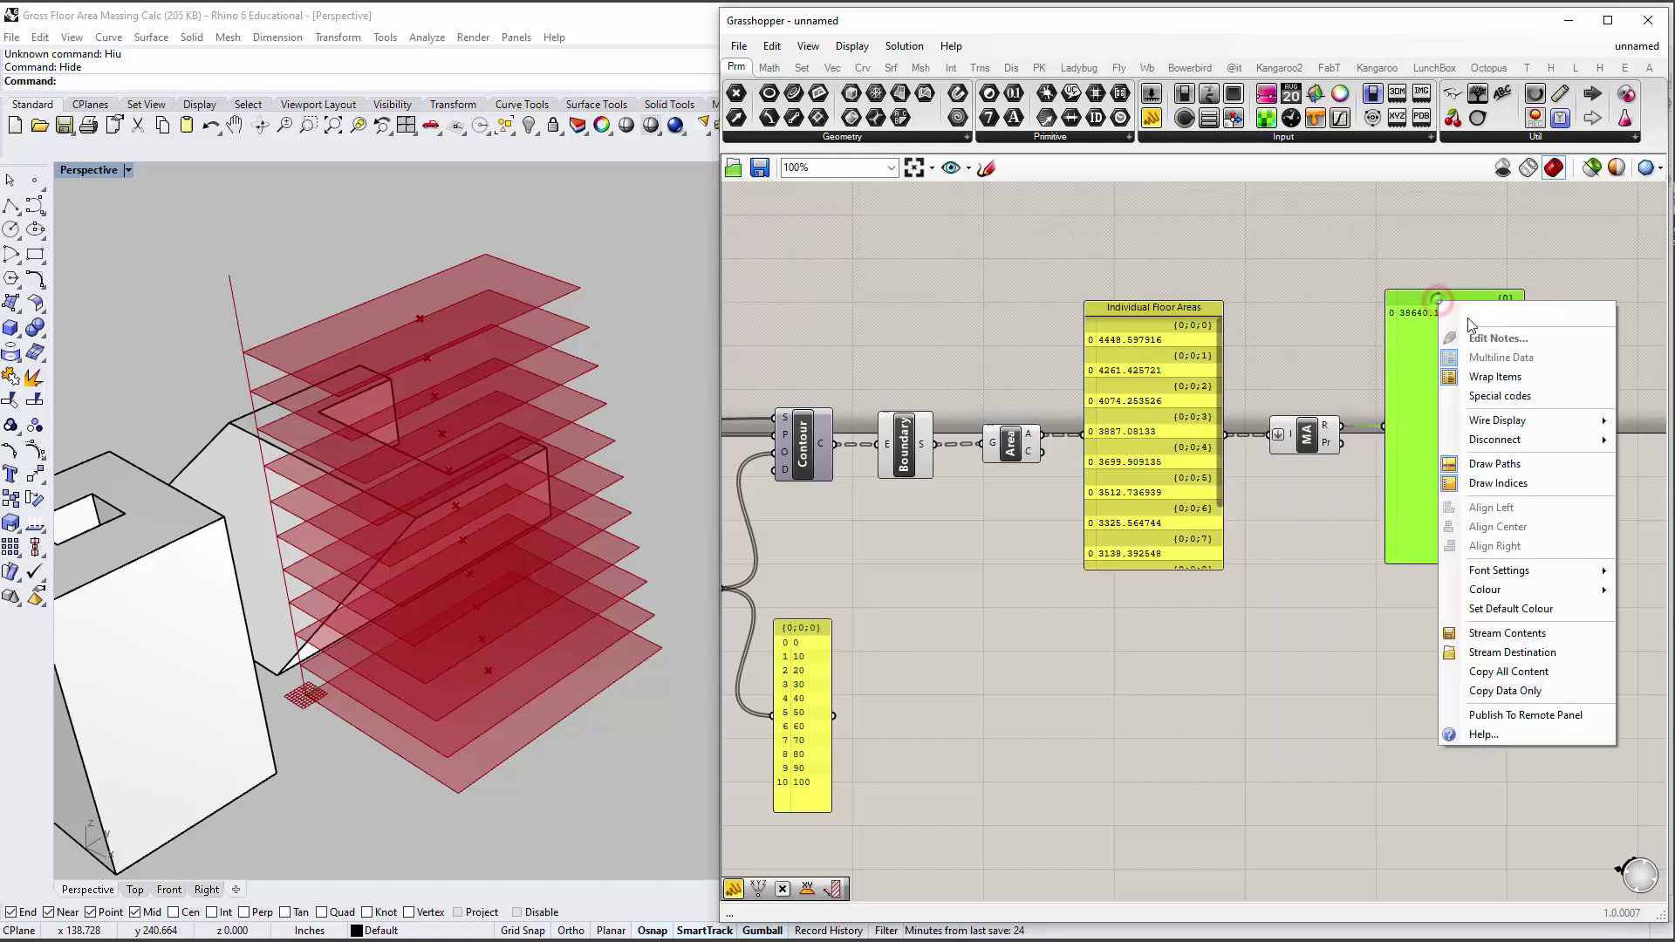
text(0)
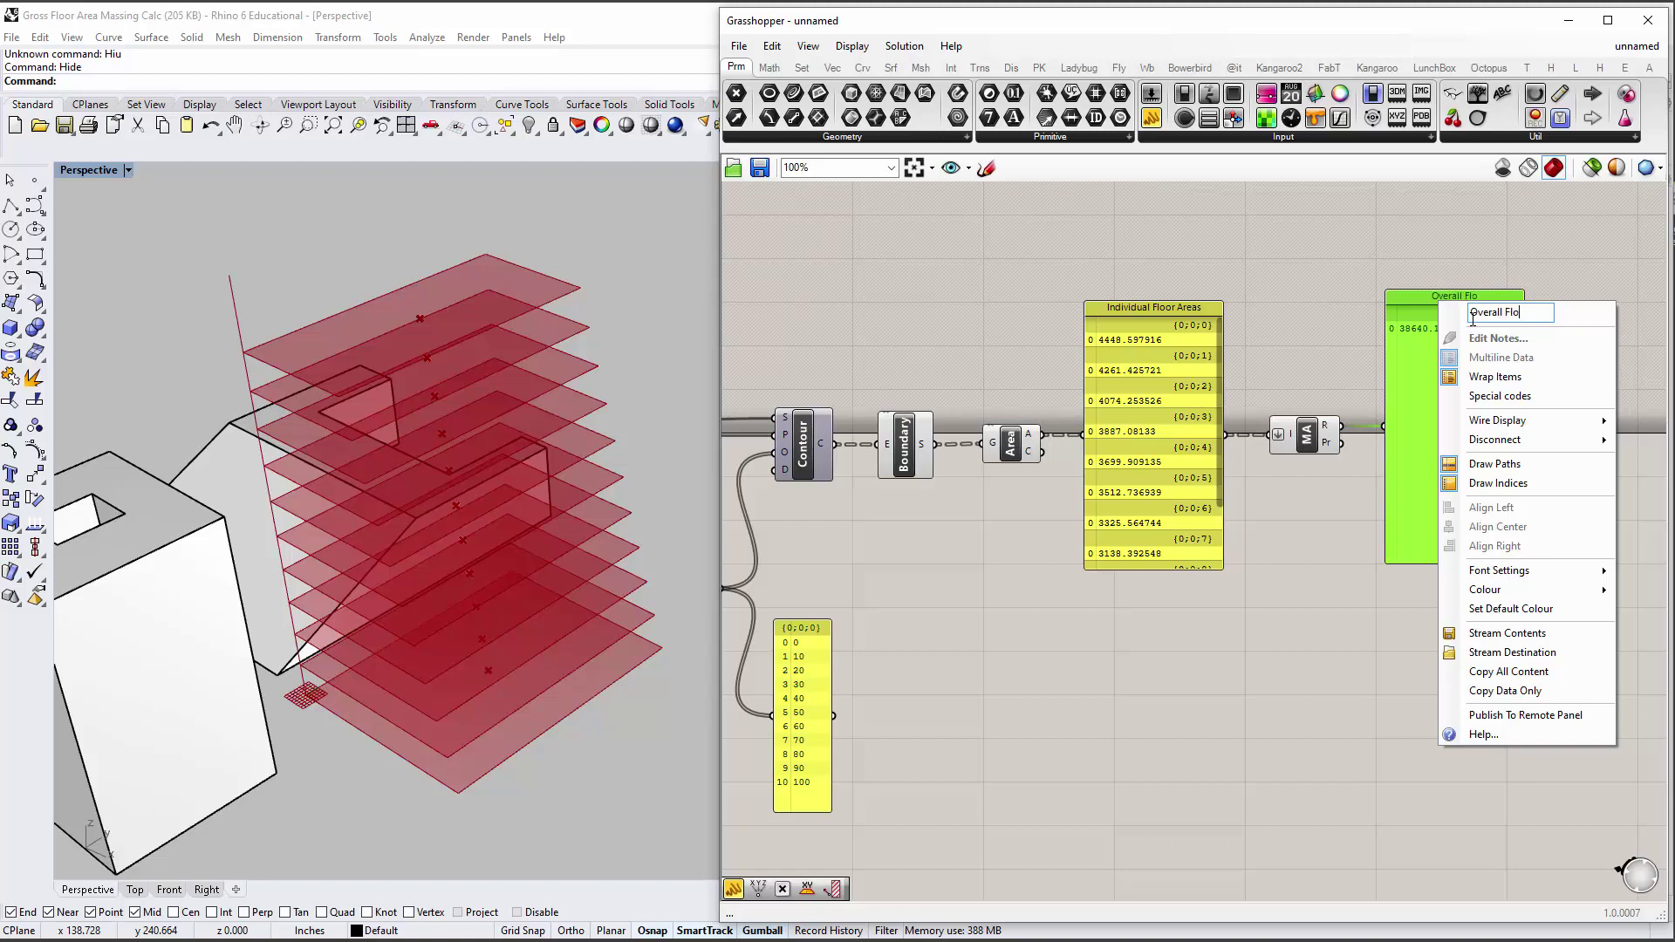
text(verall Floor Area)
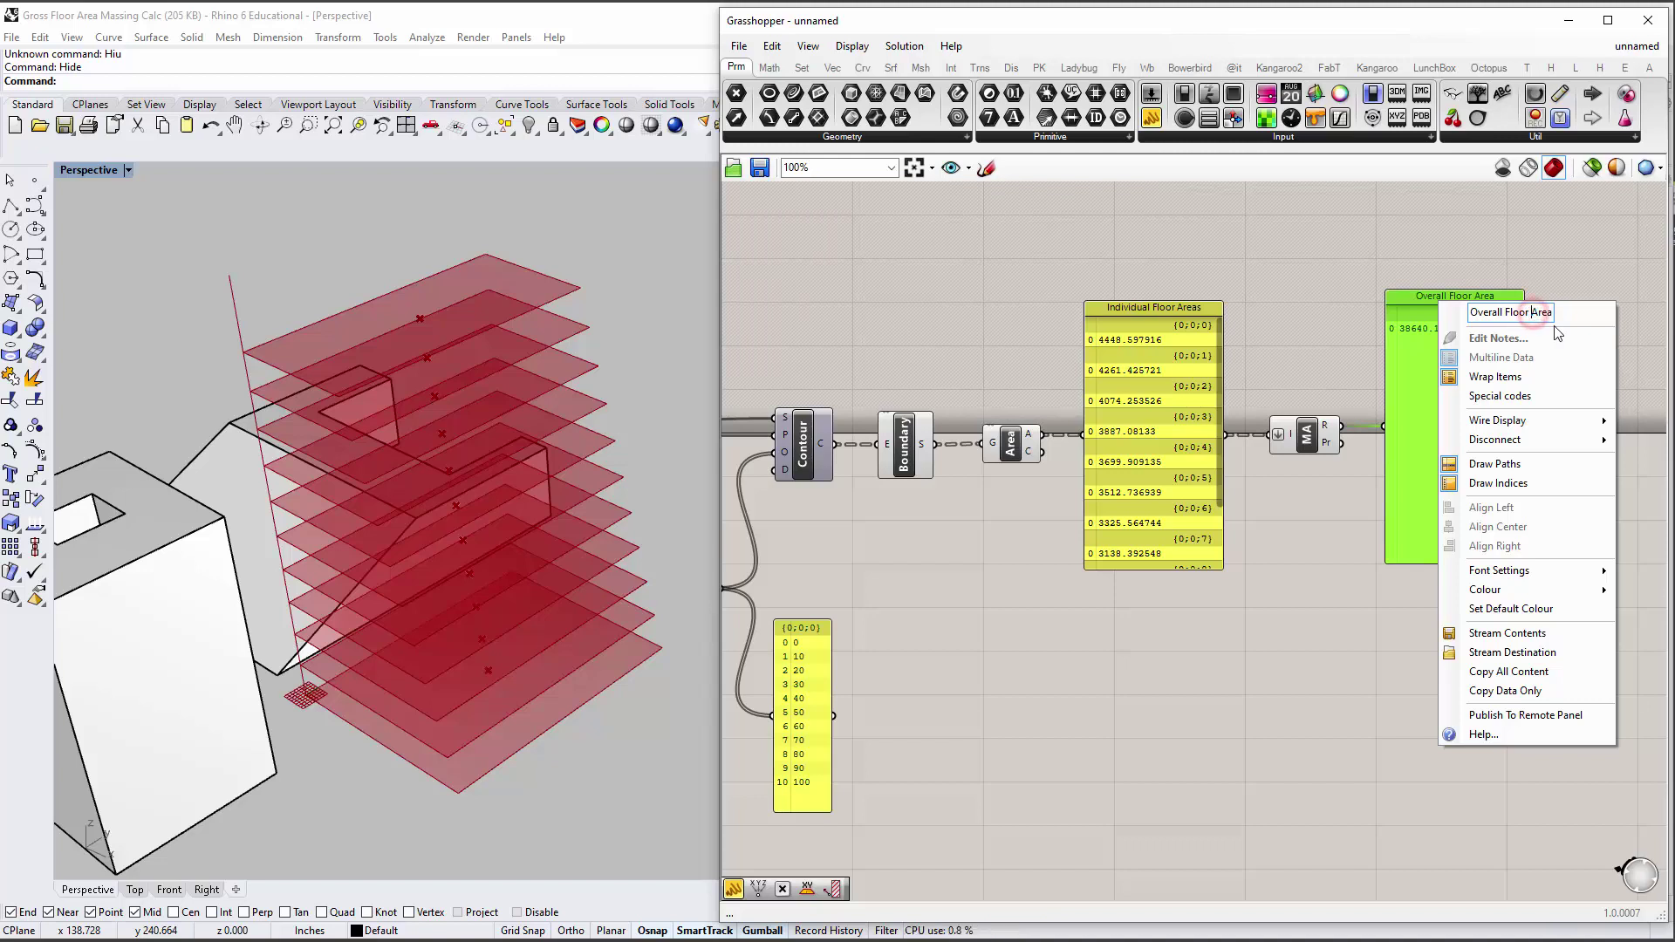
key(BackSpace)
key(BackSpace)
key(BackSpace)
key(BackSpace)
key(BackSpace)
key(BackSpace)
click(1342, 293)
drag(1462, 294, 1443, 425)
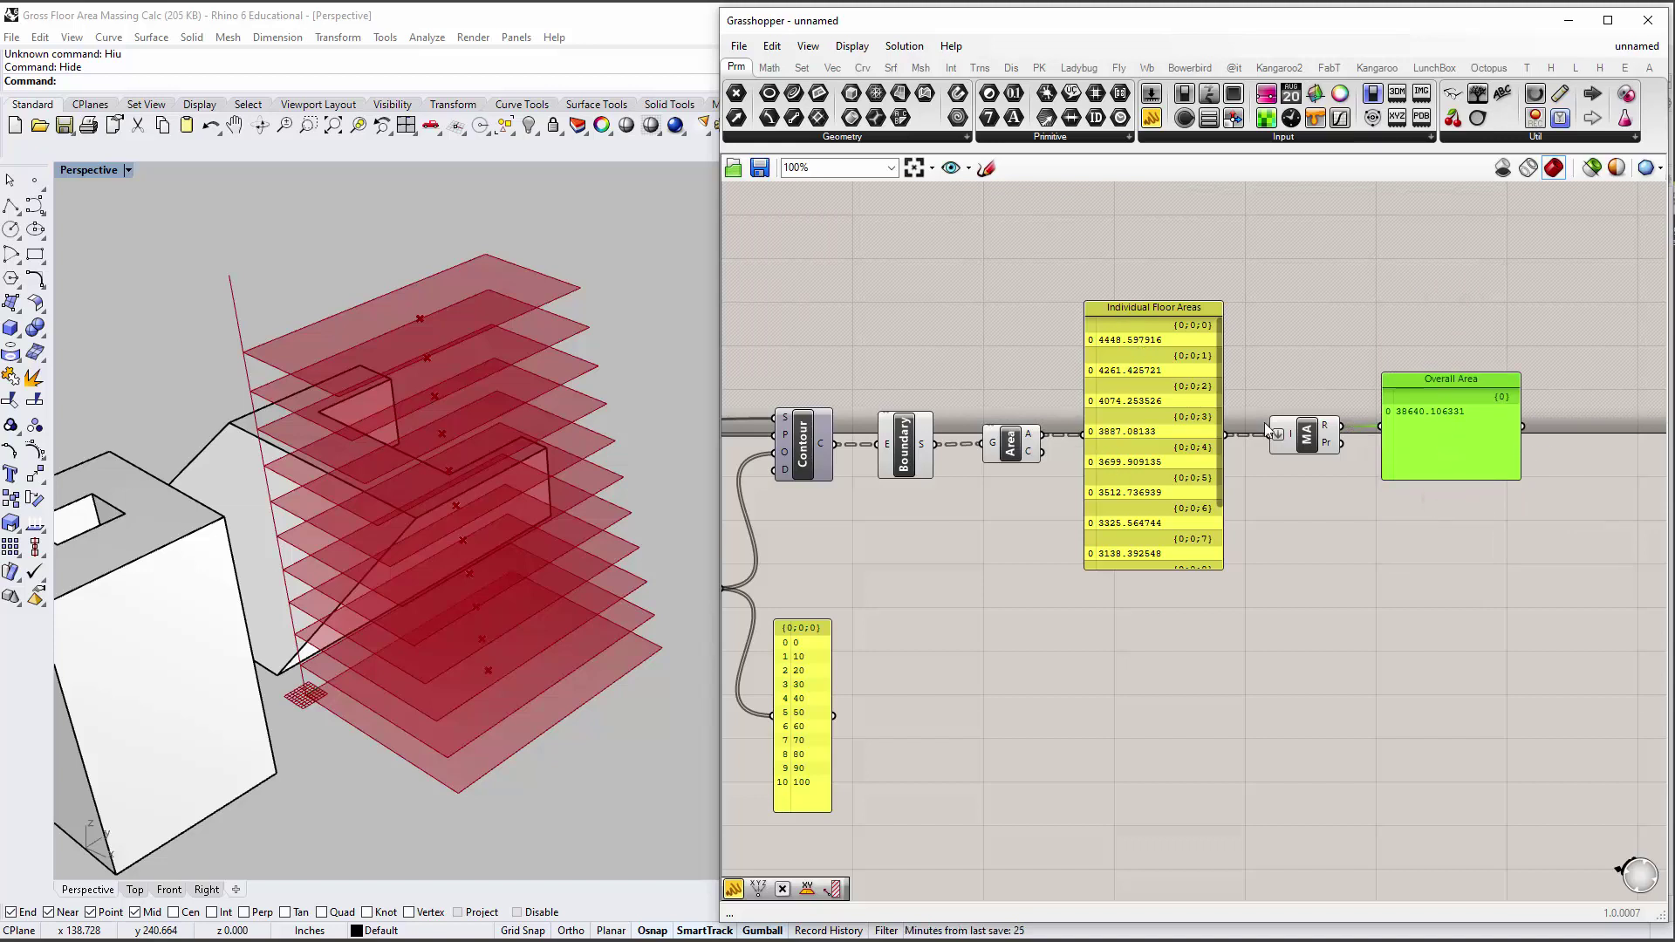
right_click(1435, 421)
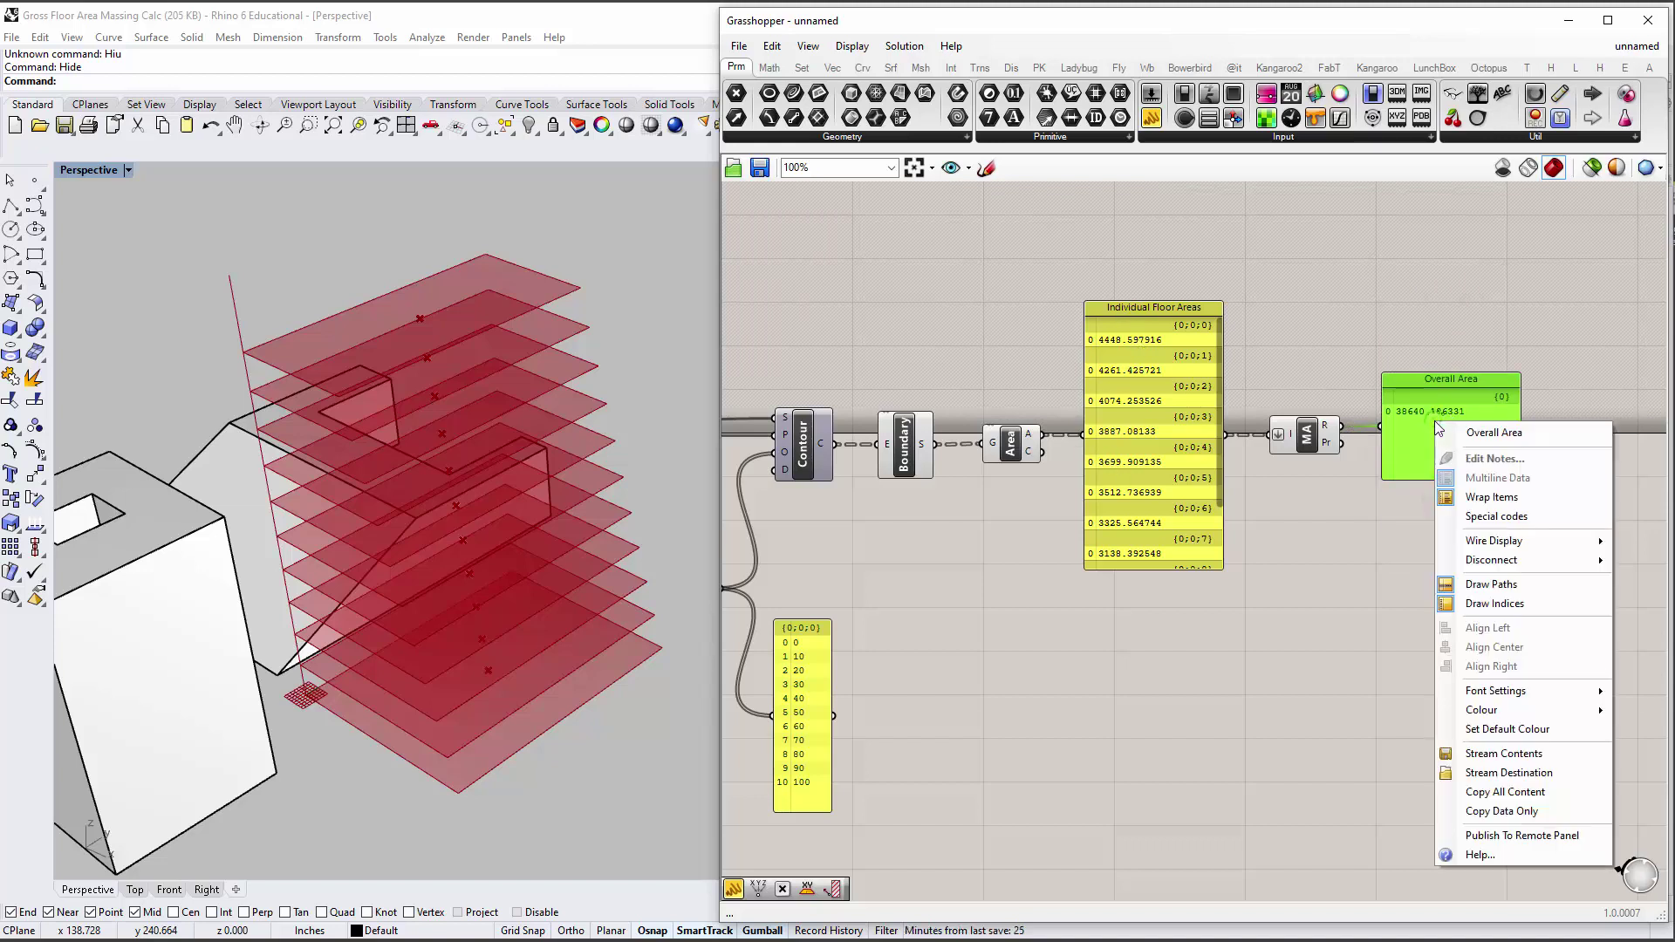
click(1449, 586)
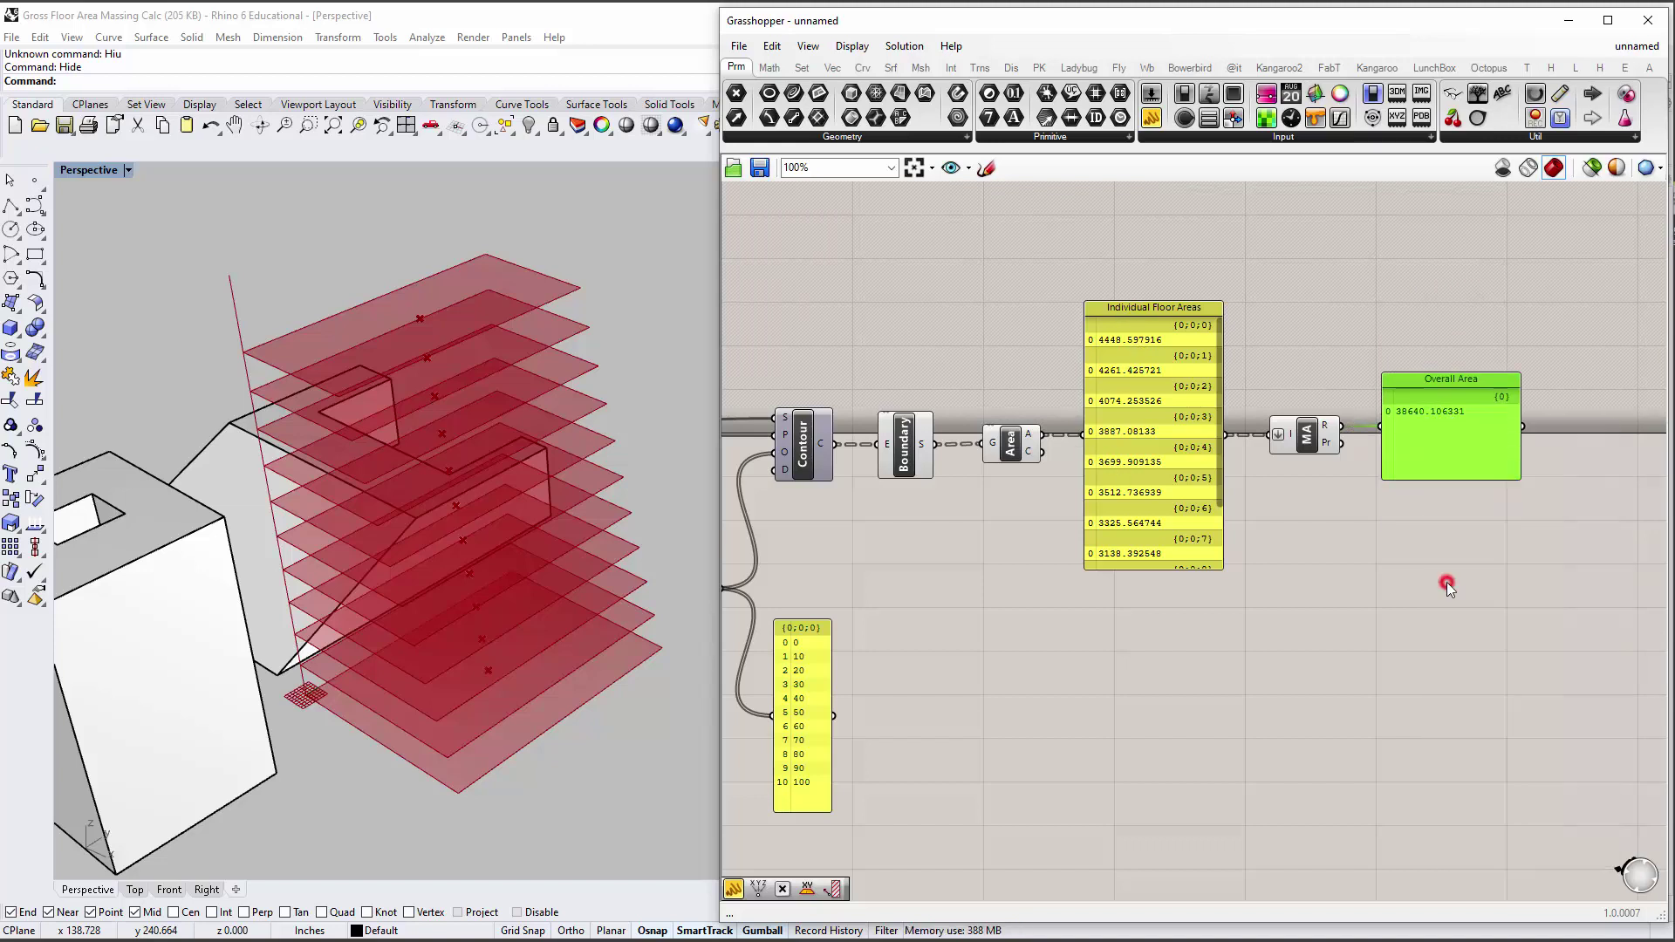
Hide the path and index display in the Overall Area panel and shorten the panel.
right_click(1405, 438)
click(1416, 622)
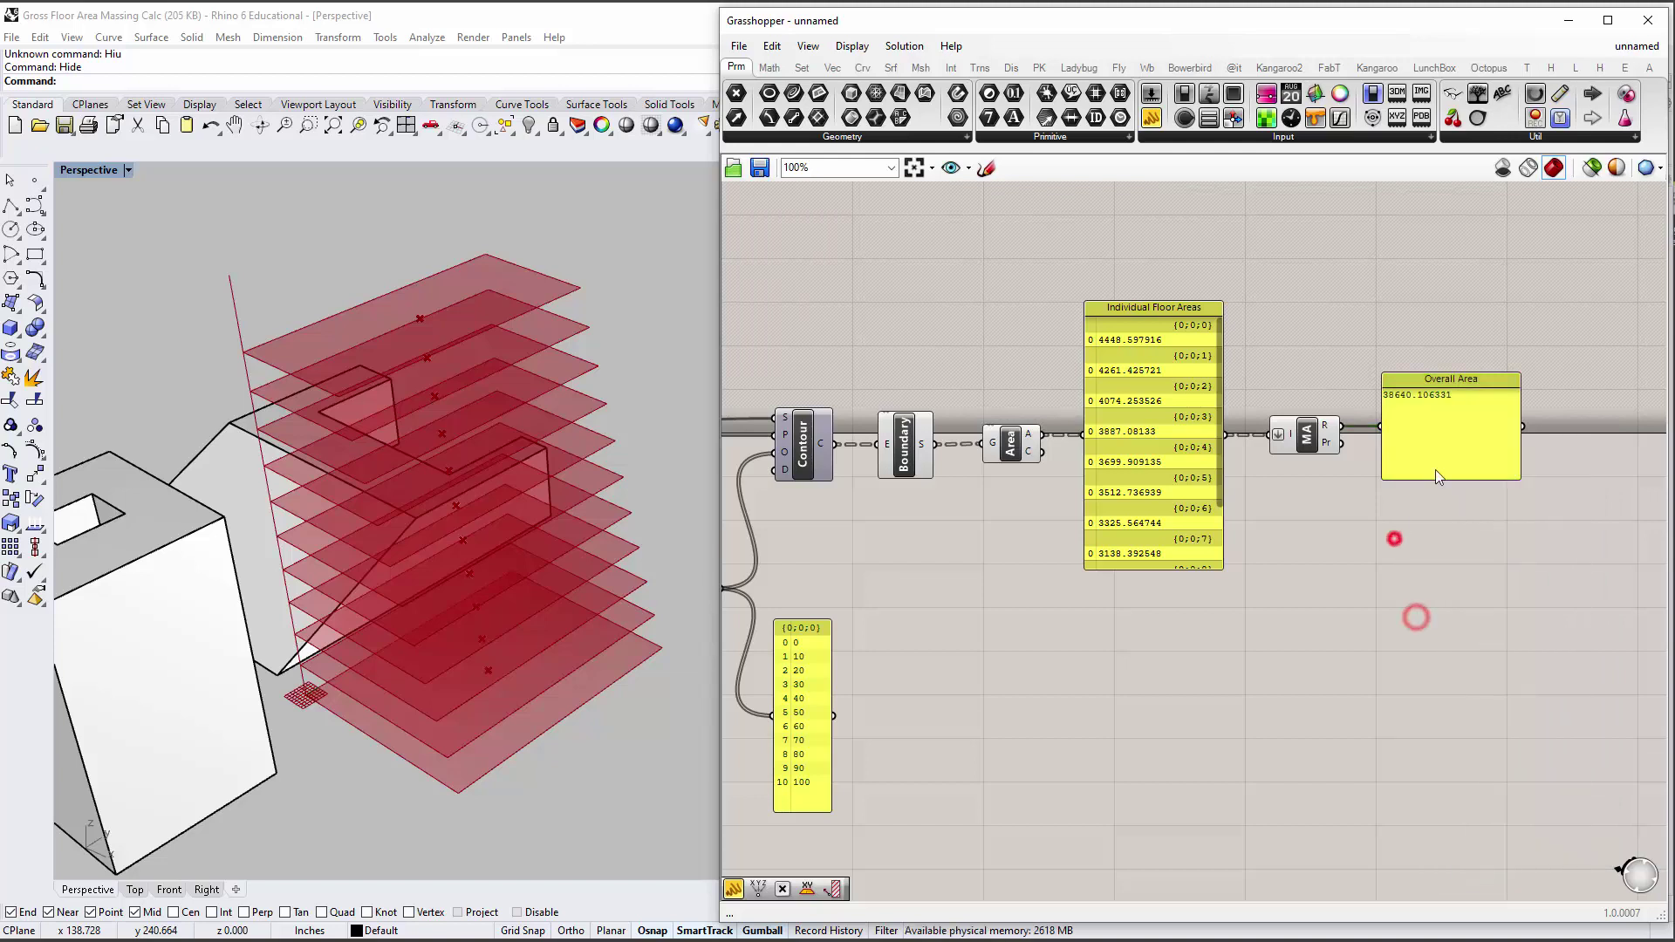
drag(1439, 480, 1448, 441)
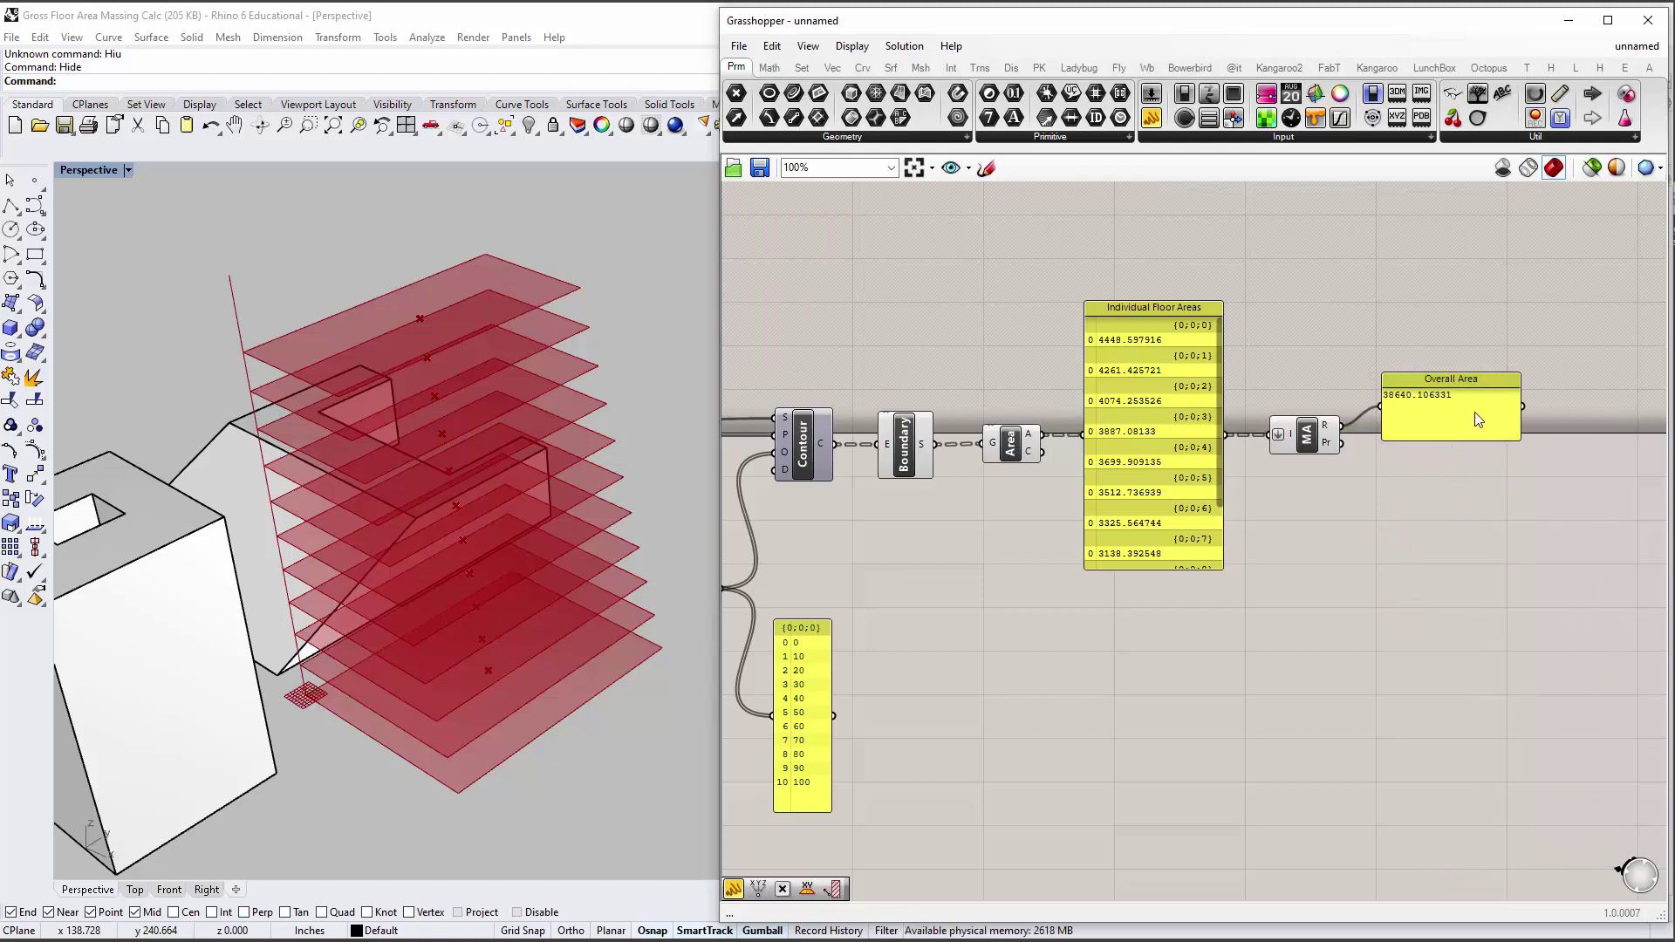
Centre-align the text in the Overall Area panel, leaving its font settings as they are.
scroll(1478, 419, up, 3)
click(1317, 458)
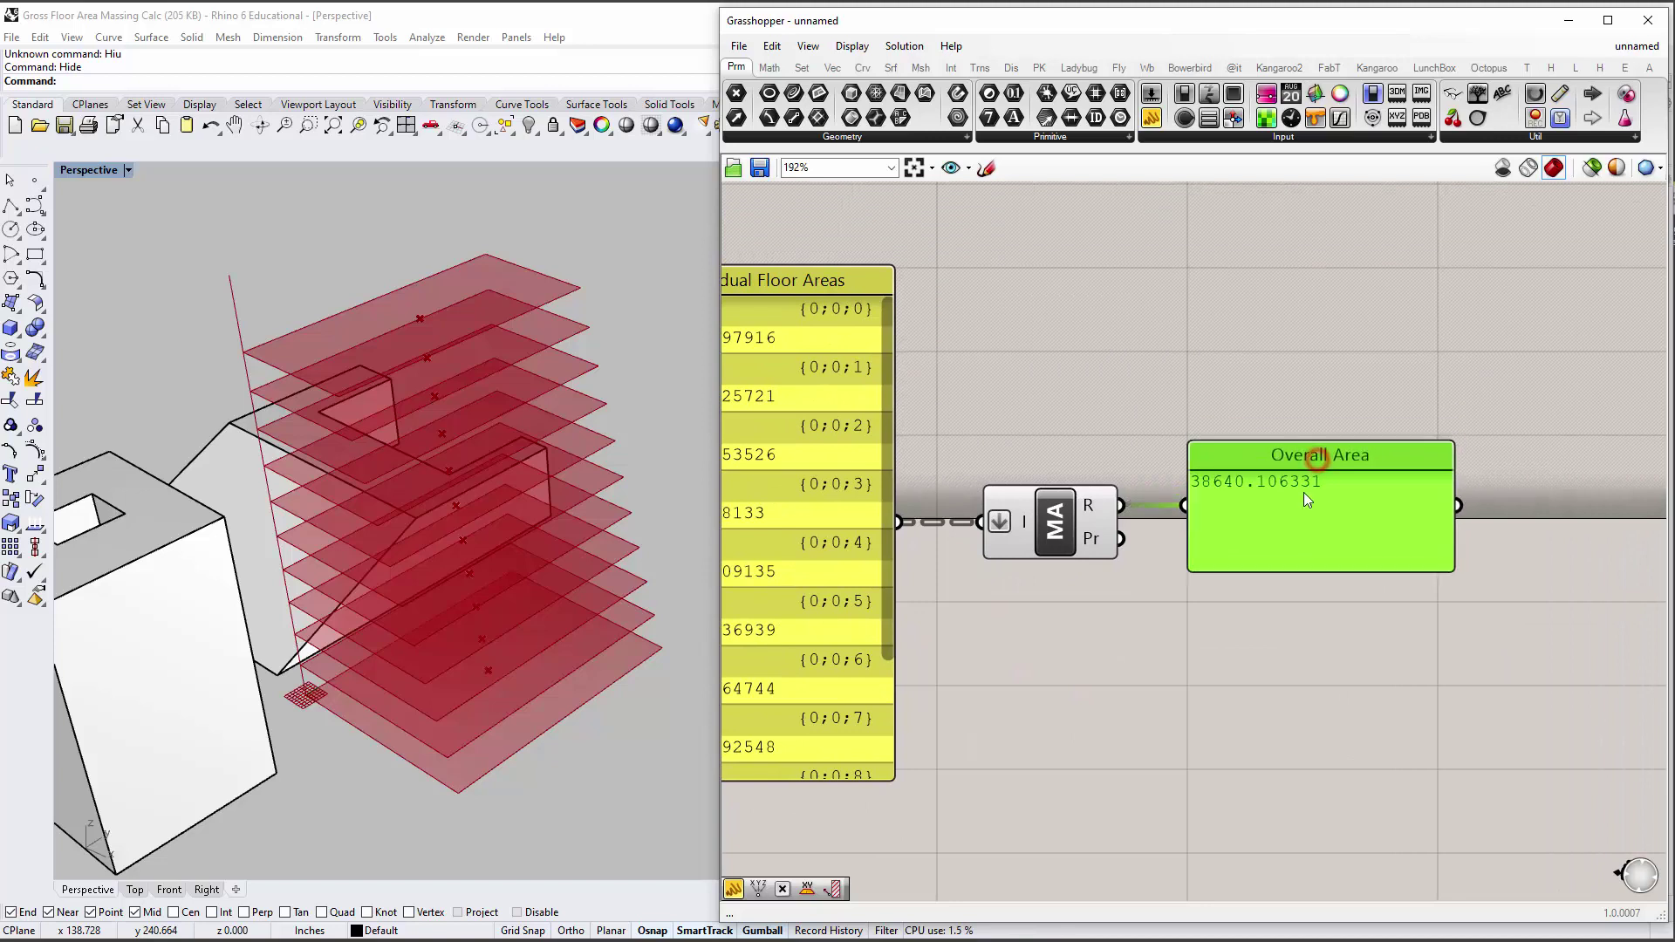
scroll(1301, 492, up, 5)
click(1334, 528)
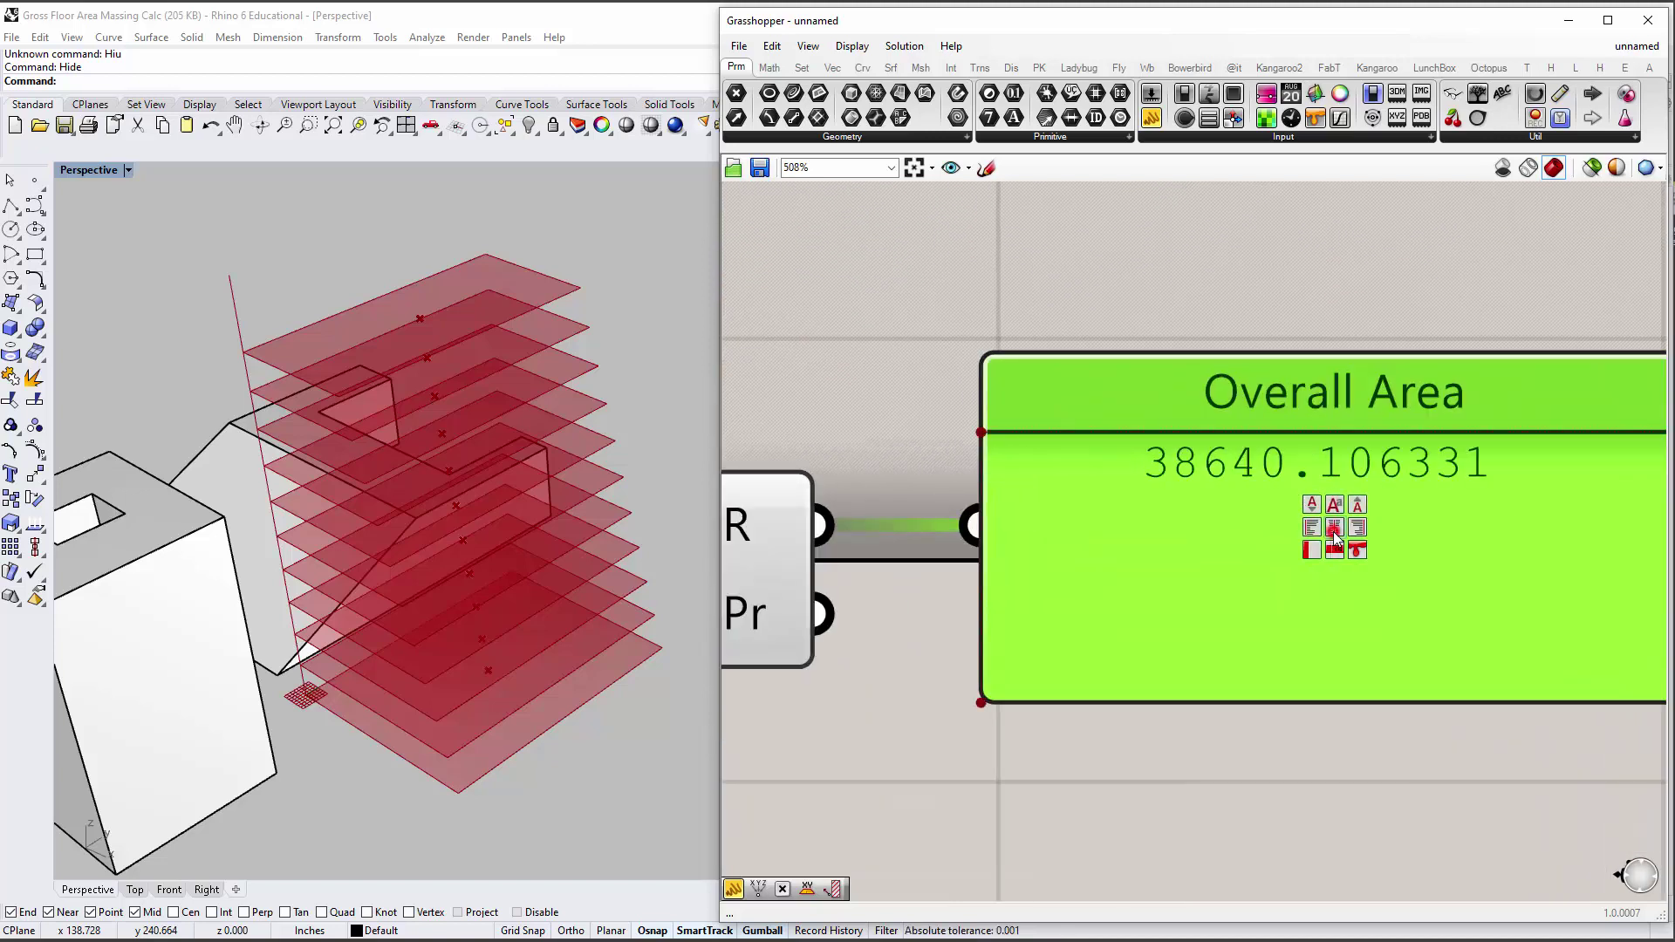
click(1335, 506)
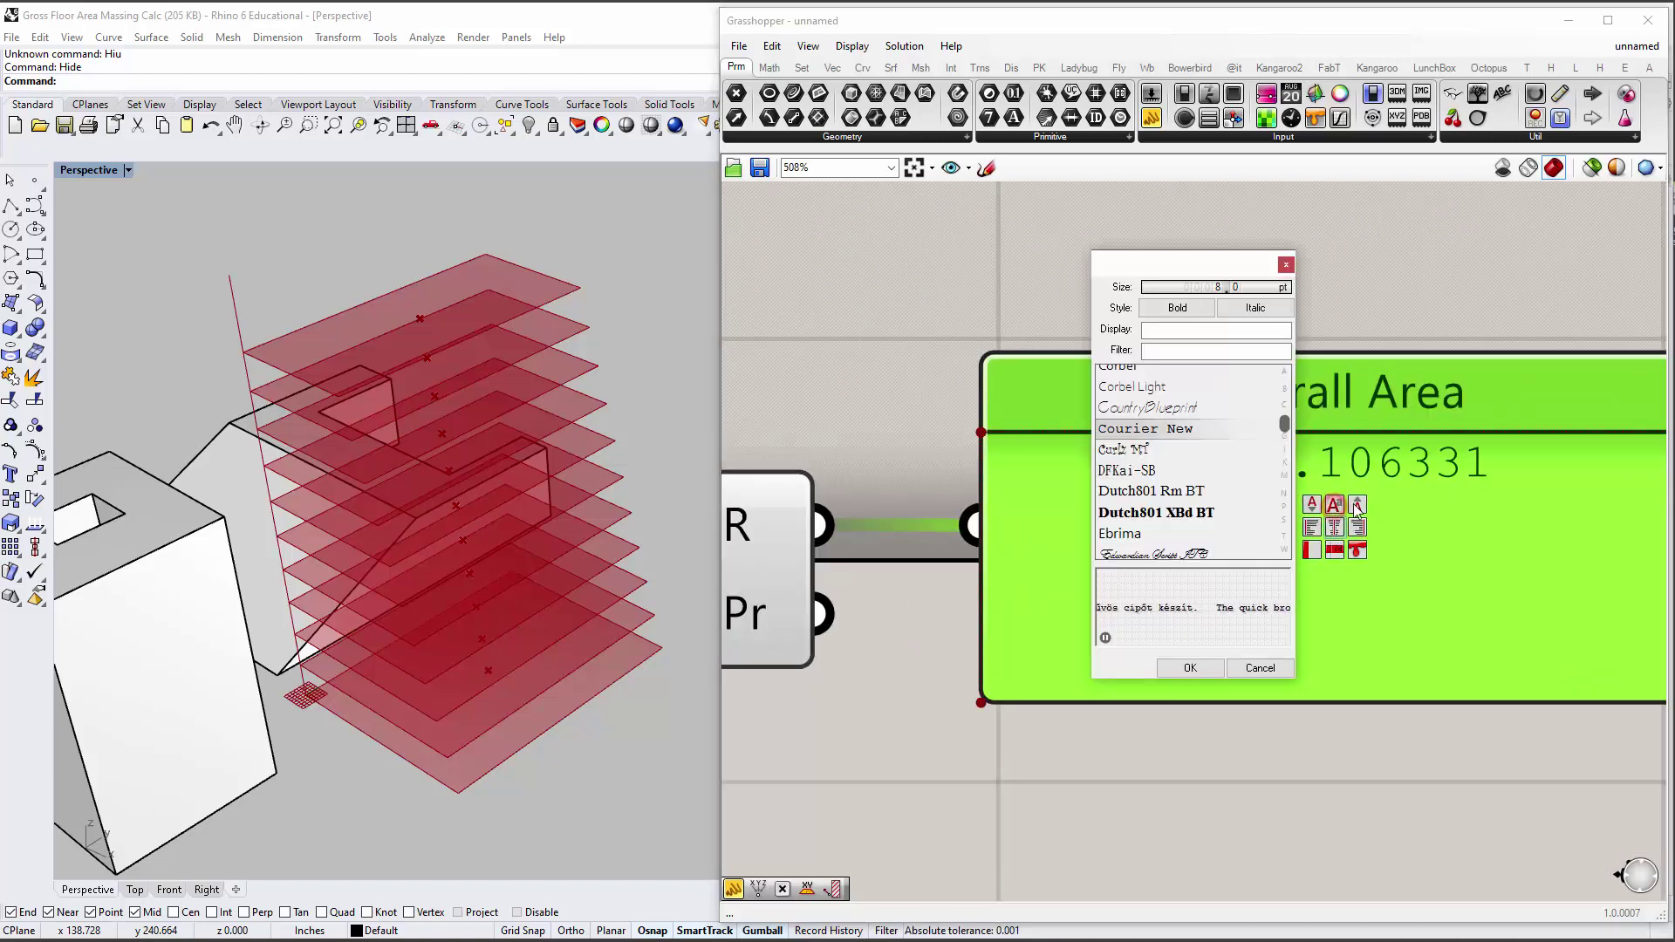
click(1291, 260)
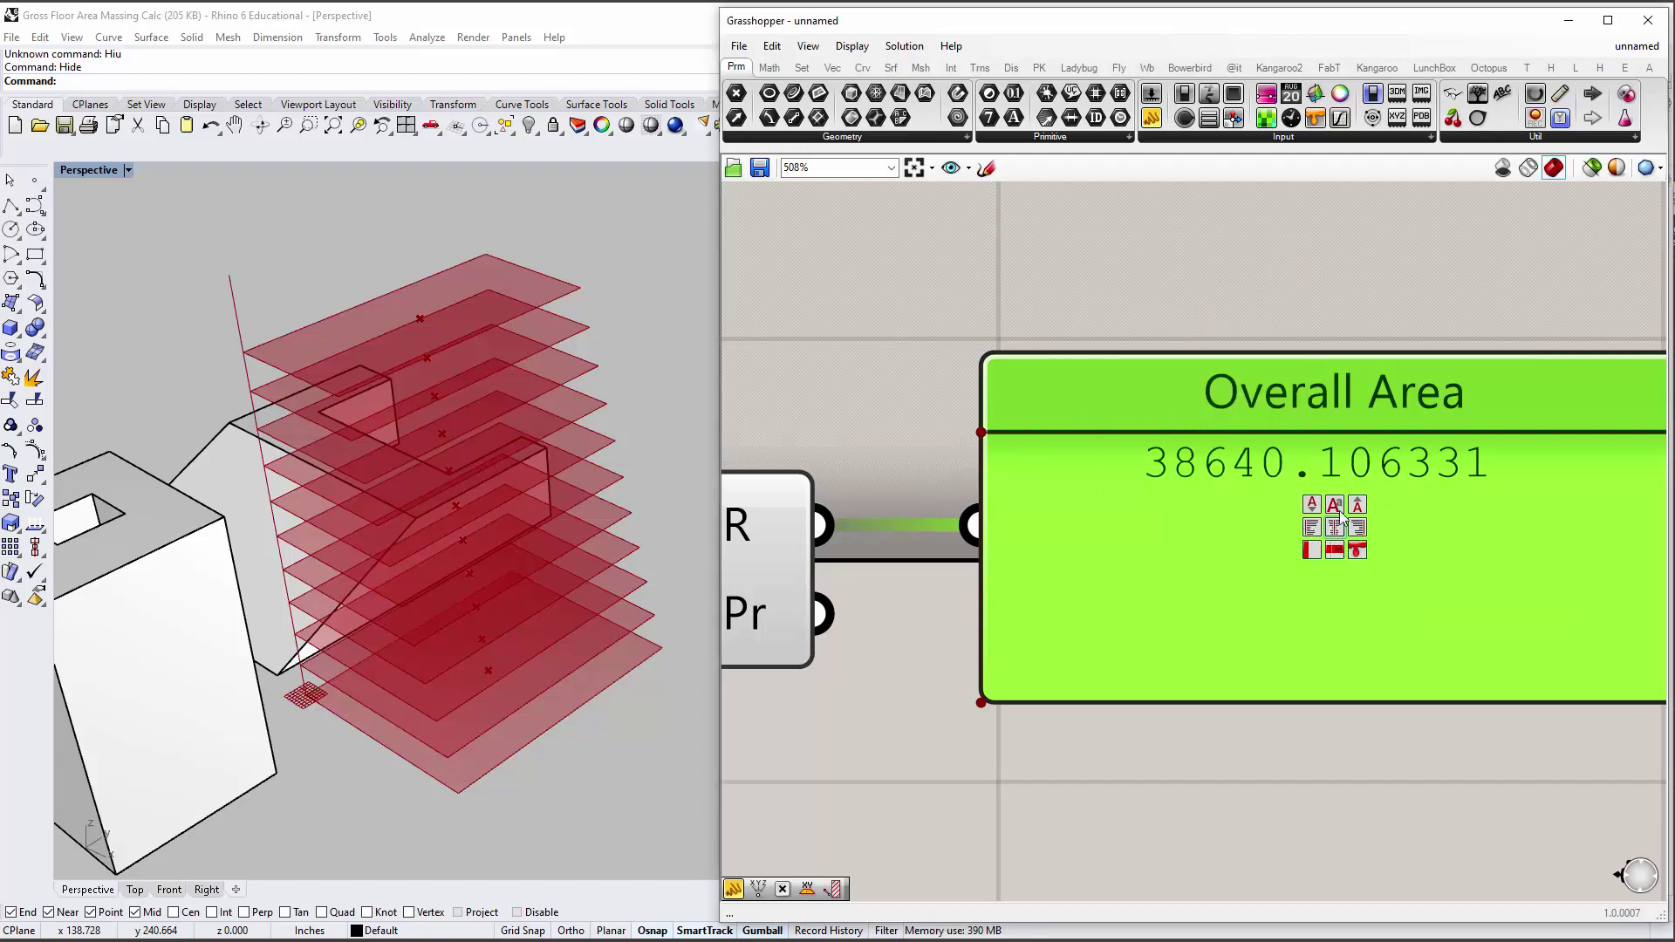
click(1335, 314)
Reduce the Overall Area panel's height to fit its single line of text.
scroll(1276, 506, down, 3)
drag(1286, 593, 1305, 496)
click(1192, 367)
scroll(1026, 442, down, 3)
Hide the paths and indices in the Individual Floor Areas panel.
right_drag(1025, 437, 1326, 423)
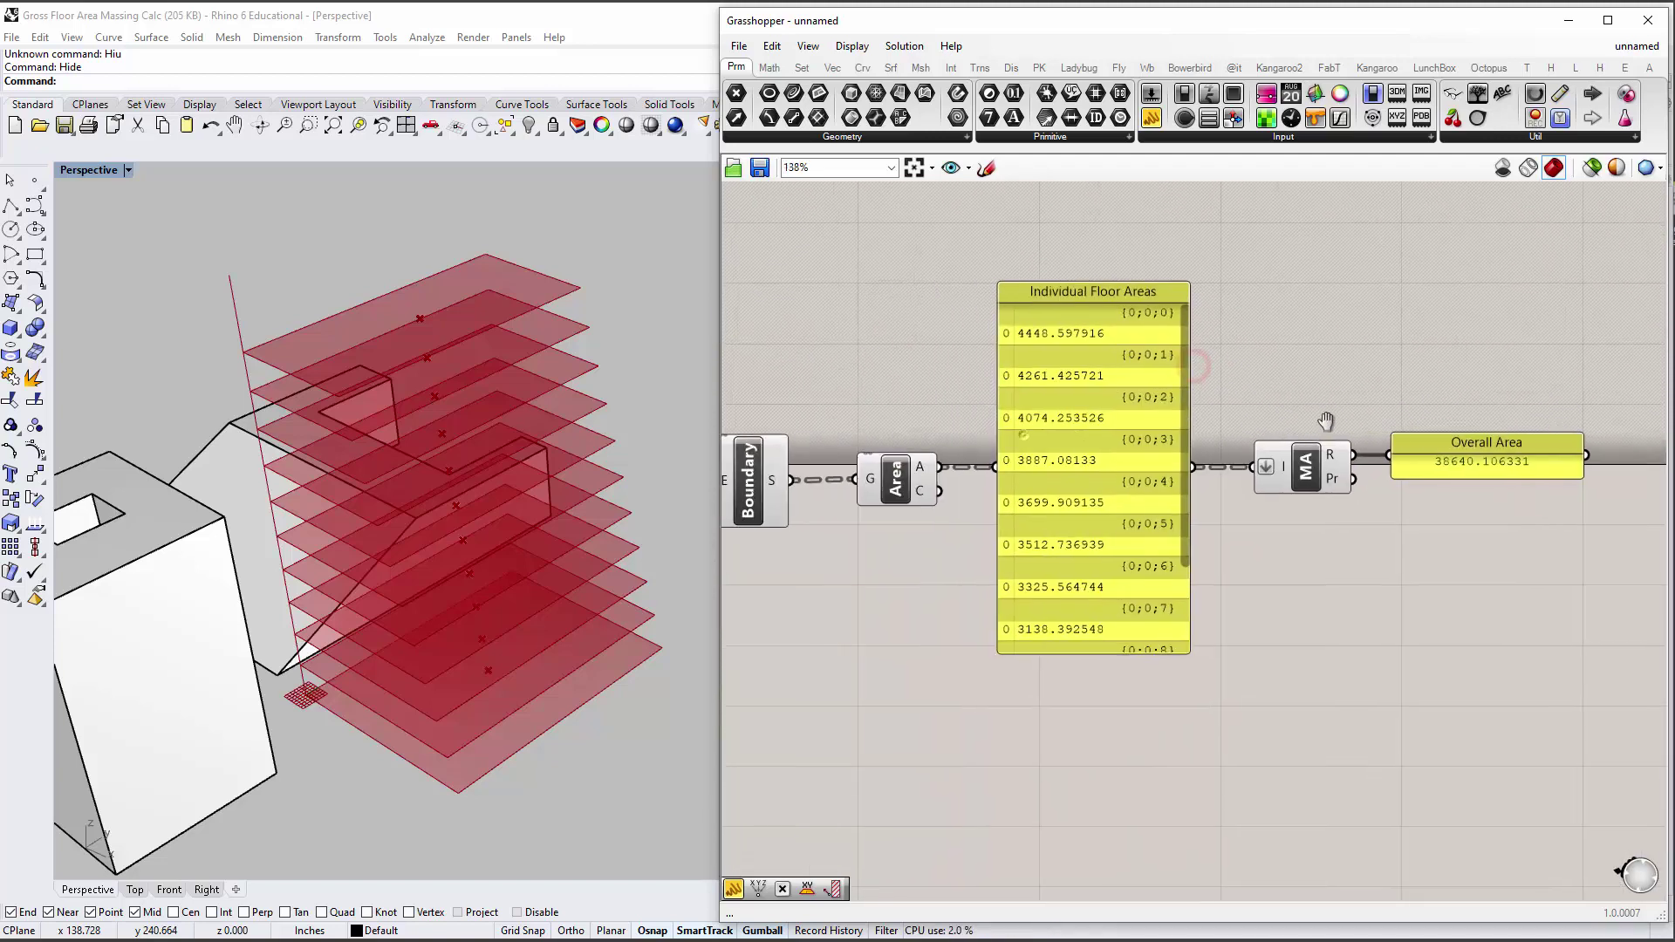
right_click(1019, 395)
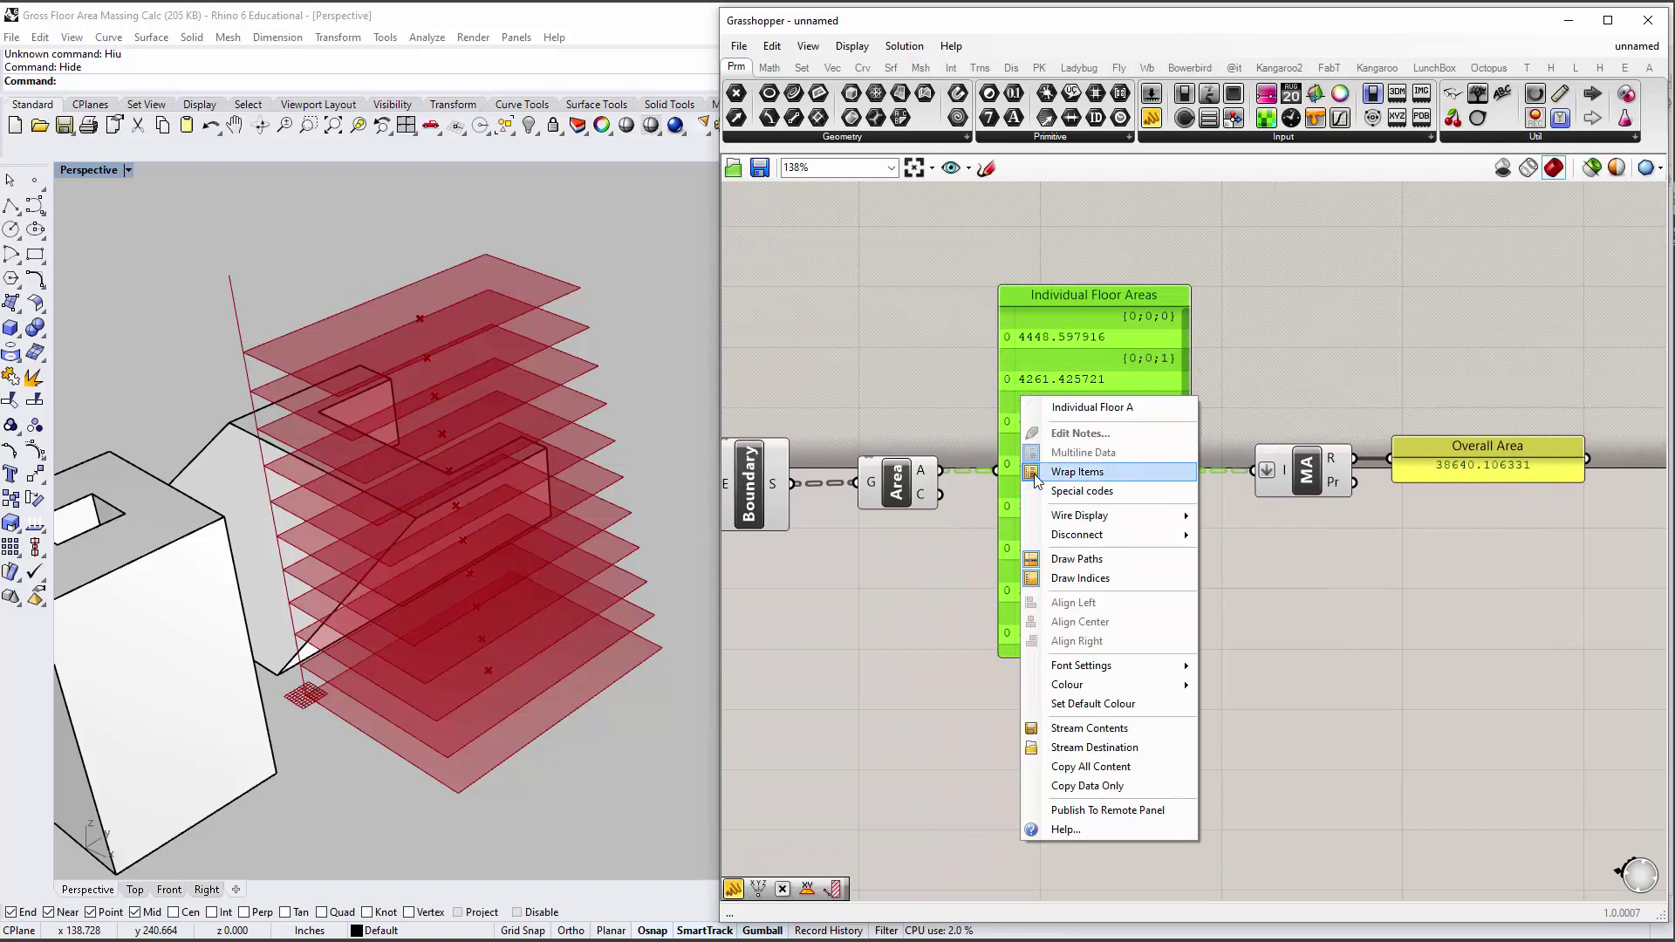
click(944, 641)
click(1069, 427)
right_click(1070, 428)
click(1104, 594)
right_click(1056, 481)
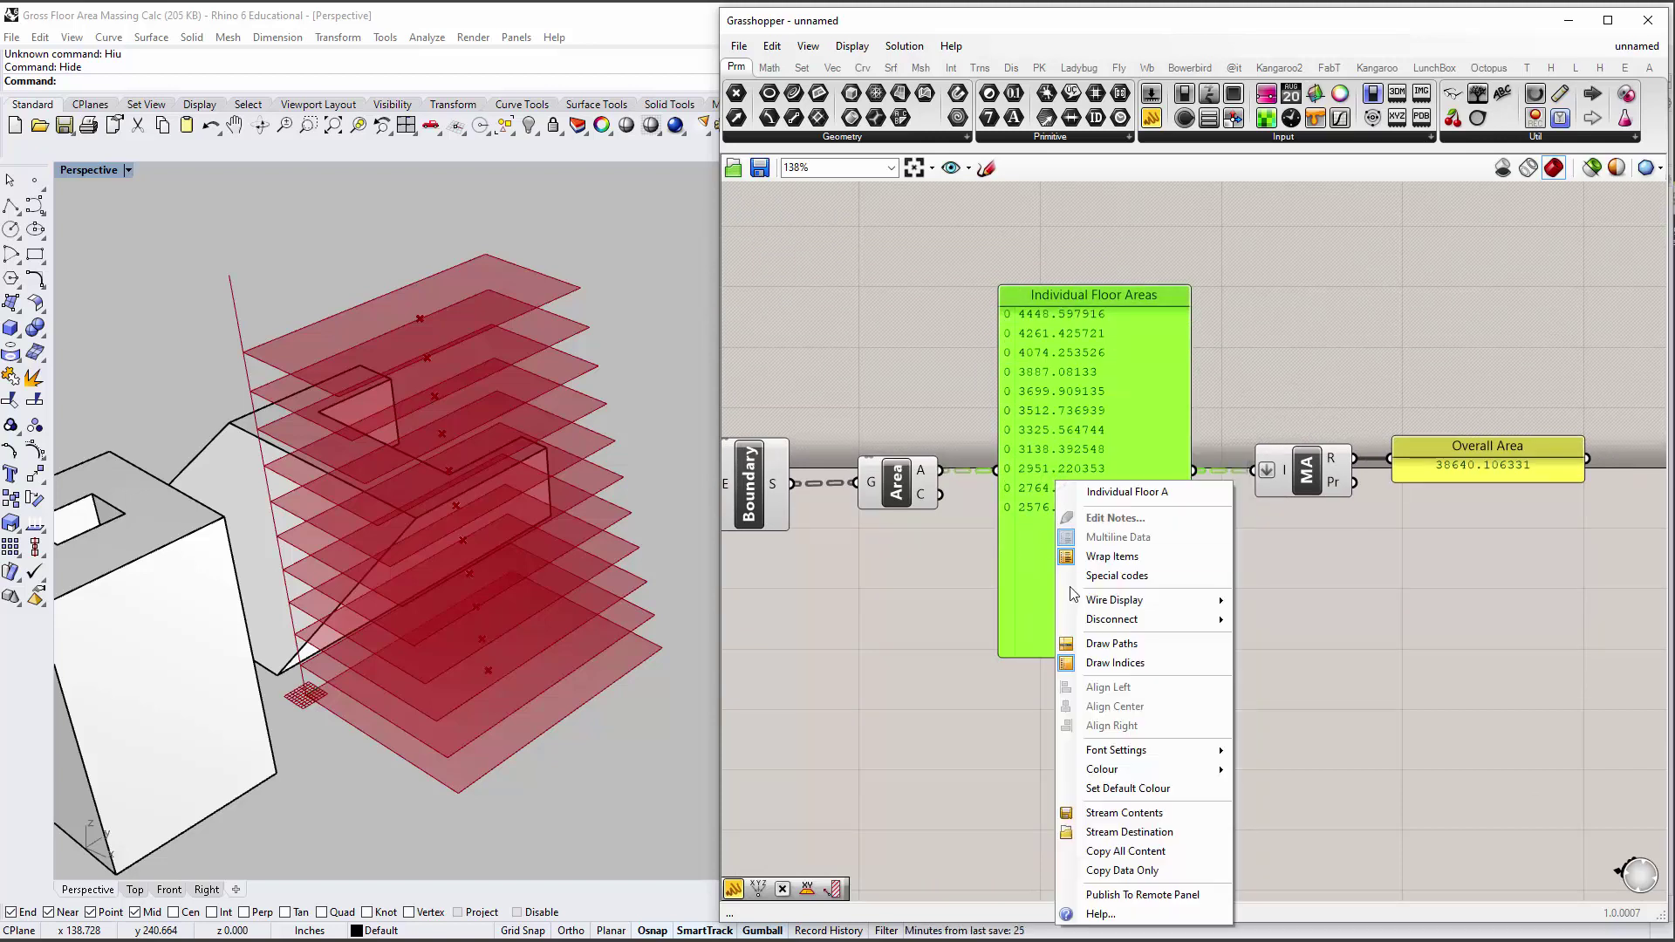
click(1066, 662)
click(1305, 658)
Show the paths and indices in the Individual Floor Areas panel again.
right_click(1077, 447)
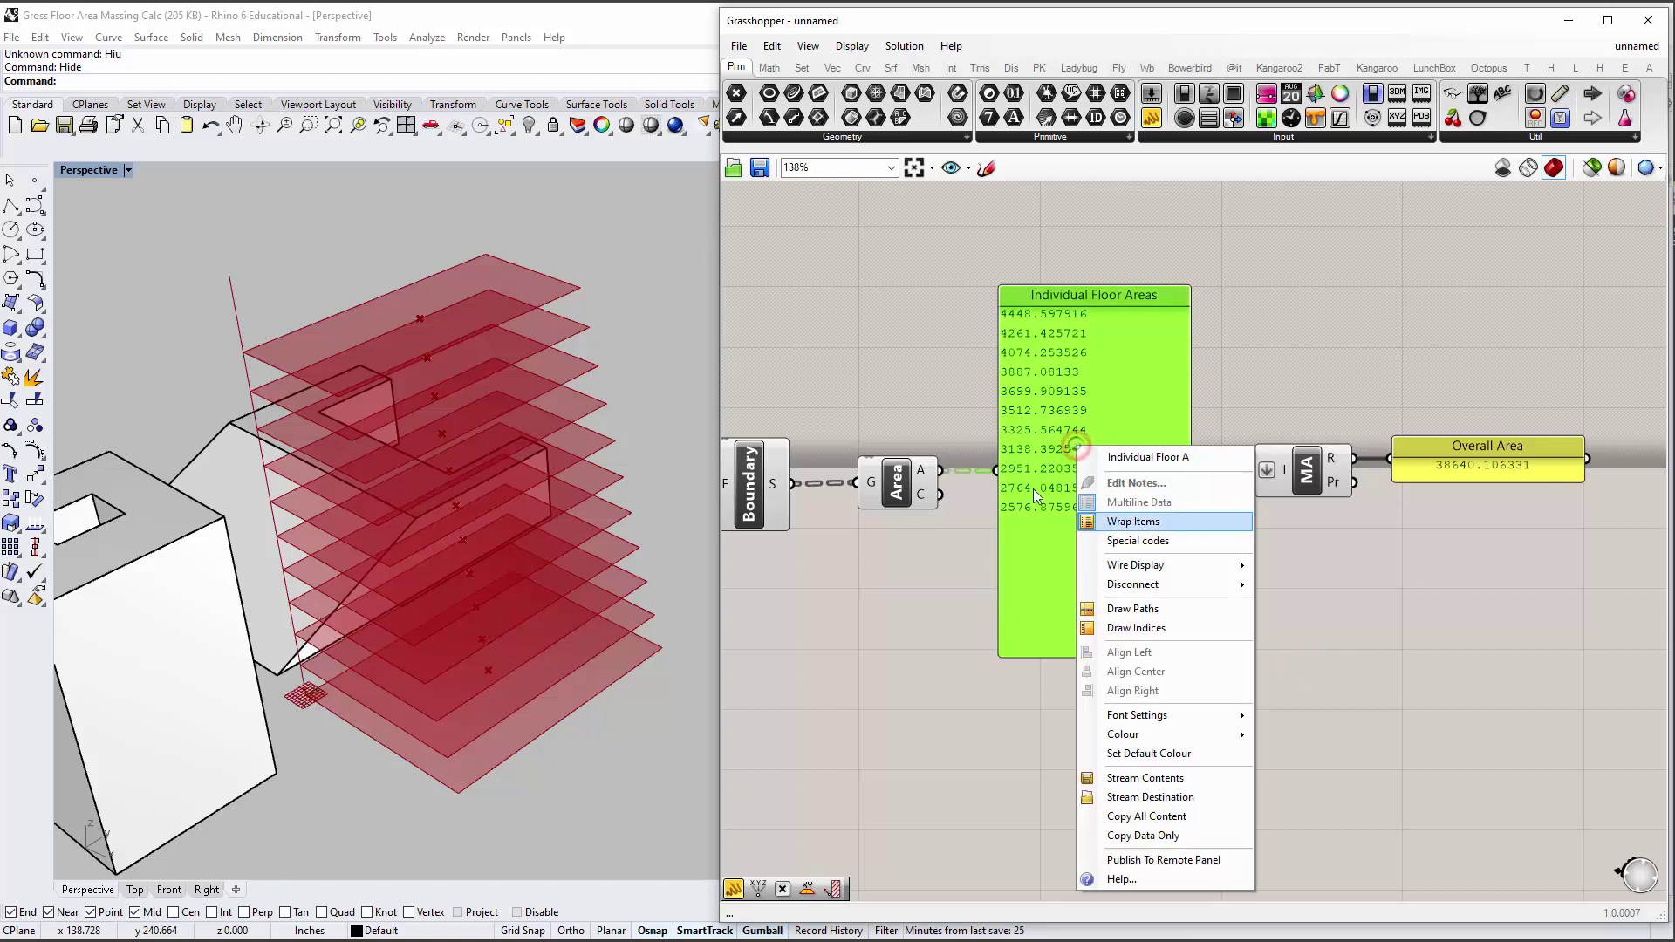
click(1096, 608)
right_click(1051, 432)
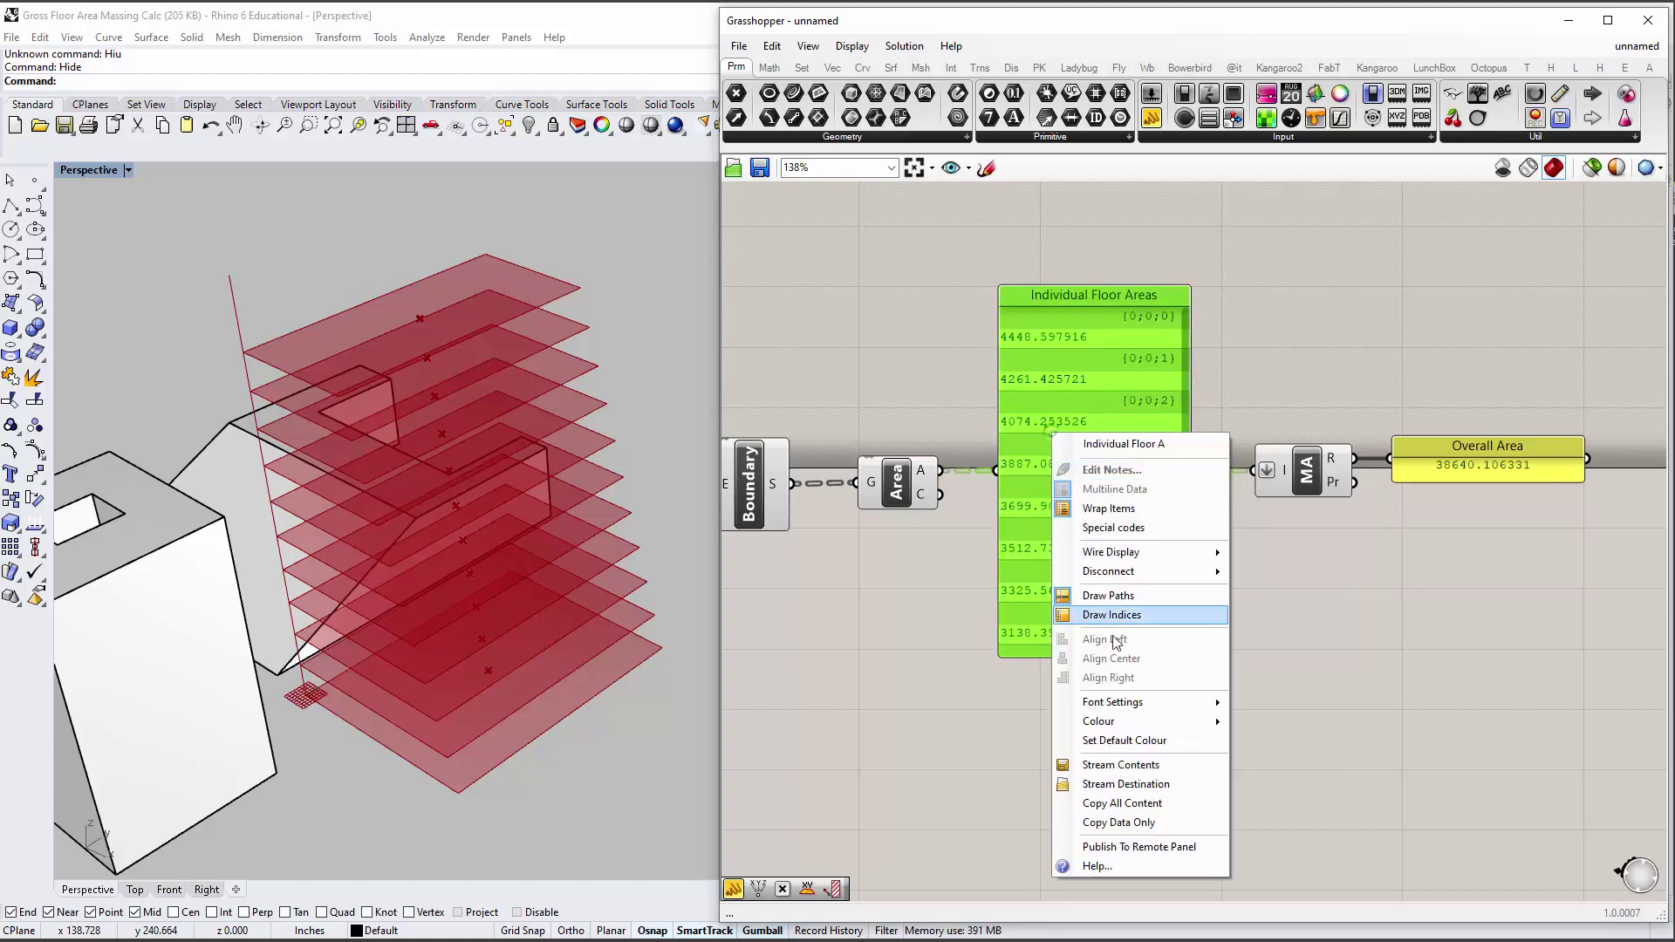
click(1082, 616)
click(1245, 568)
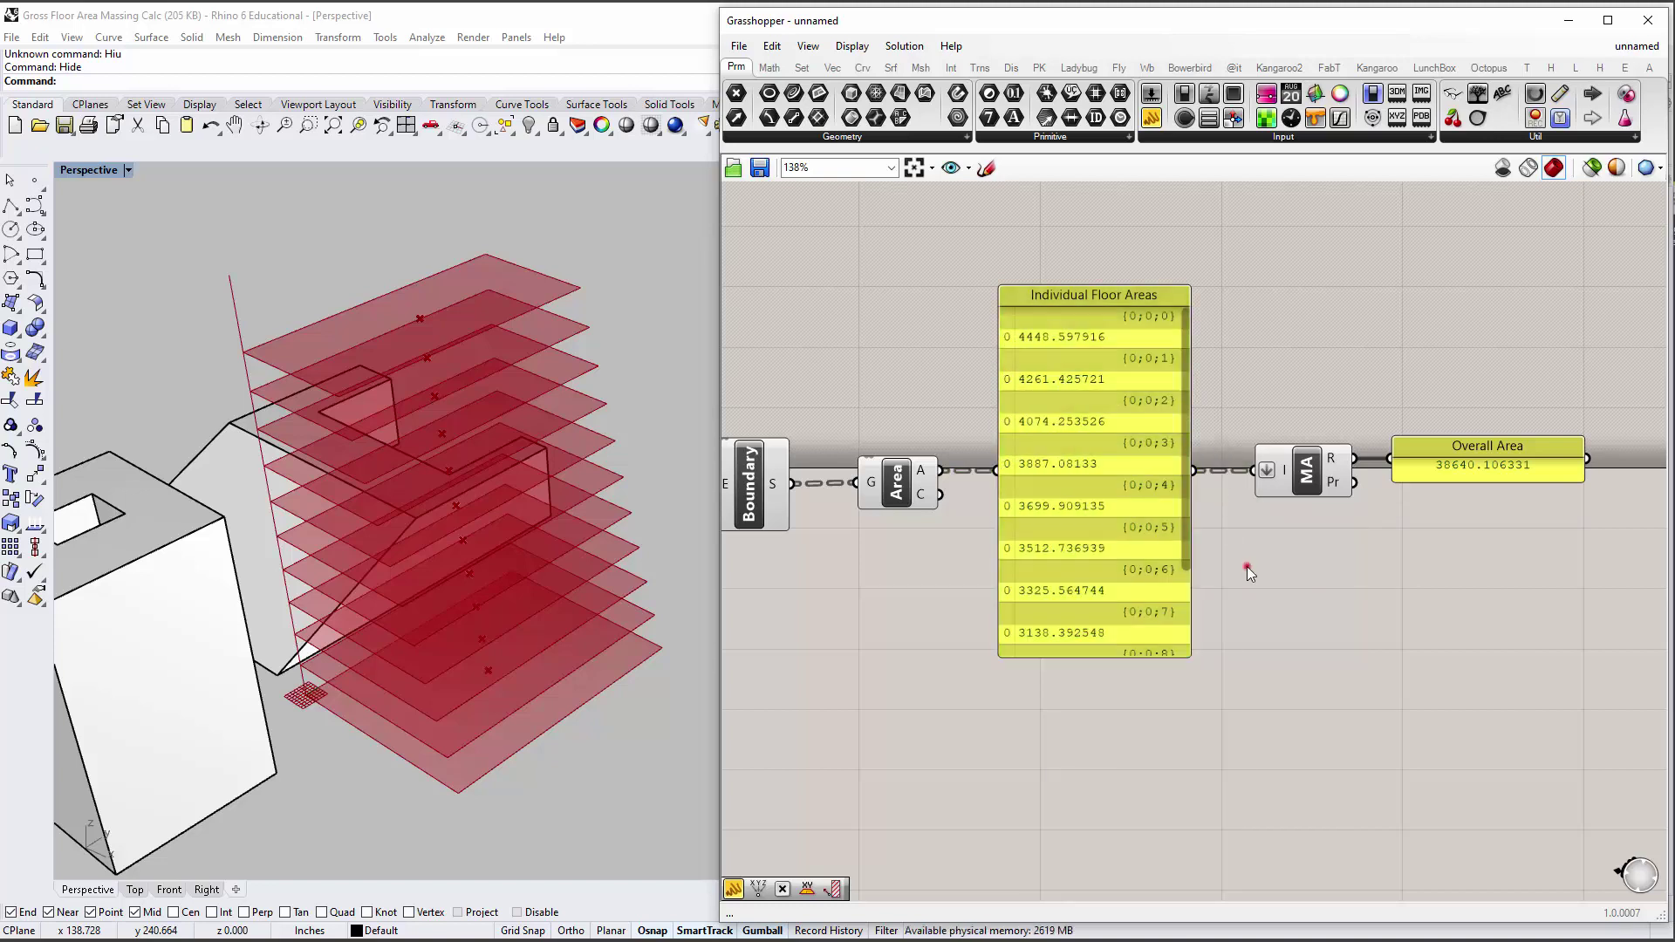
Shorten the Individual Floor Areas panel from its upper edge and nudge it up in line with its neighbours.
scroll(1187, 538, down, 1)
scroll(1133, 413, up, 1)
drag(1110, 287, 1111, 310)
drag(1071, 448, 1070, 437)
click(1335, 303)
Select the whole definition and move it down on the canvas, away from the upper boundary.
right_drag(939, 451, 1190, 410)
scroll(1190, 410, down, 2)
right_drag(1071, 473, 1226, 370)
scroll(1227, 379, down, 2)
right_drag(1278, 448, 1260, 506)
scroll(1260, 506, down, 2)
drag(885, 348, 1626, 743)
drag(1409, 480, 1417, 555)
click(1258, 368)
right_drag(1099, 528, 1122, 424)
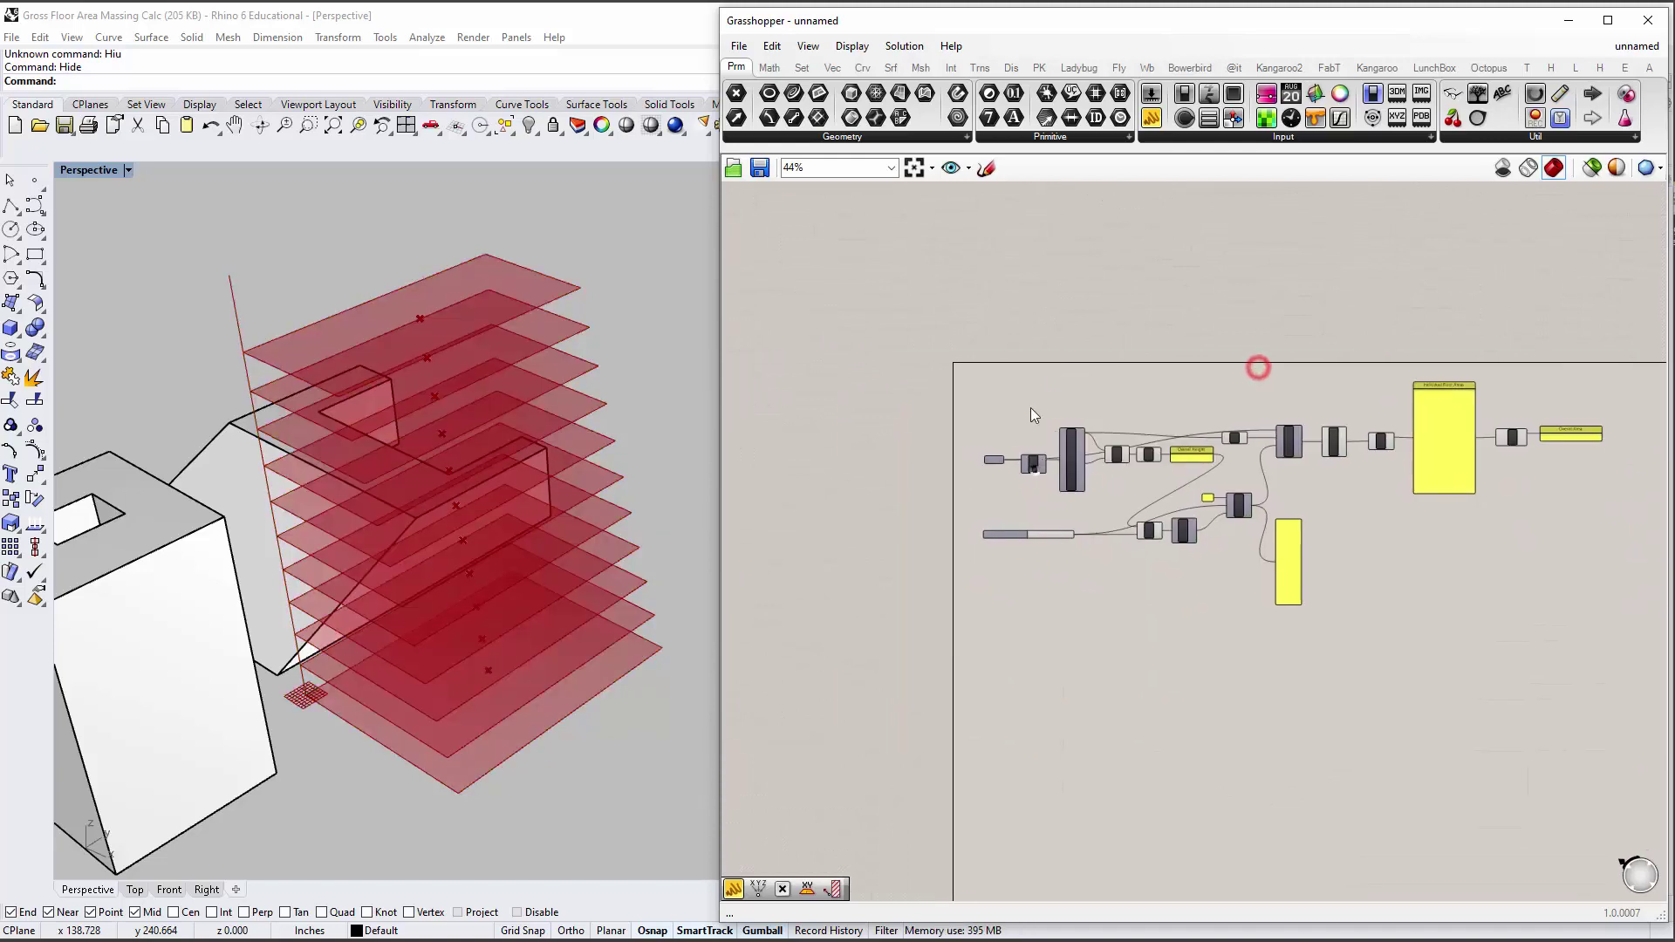
Show the hidden tower mass in the Rhino model.
right_drag(540, 503, 585, 509)
scroll(616, 526, down, 6)
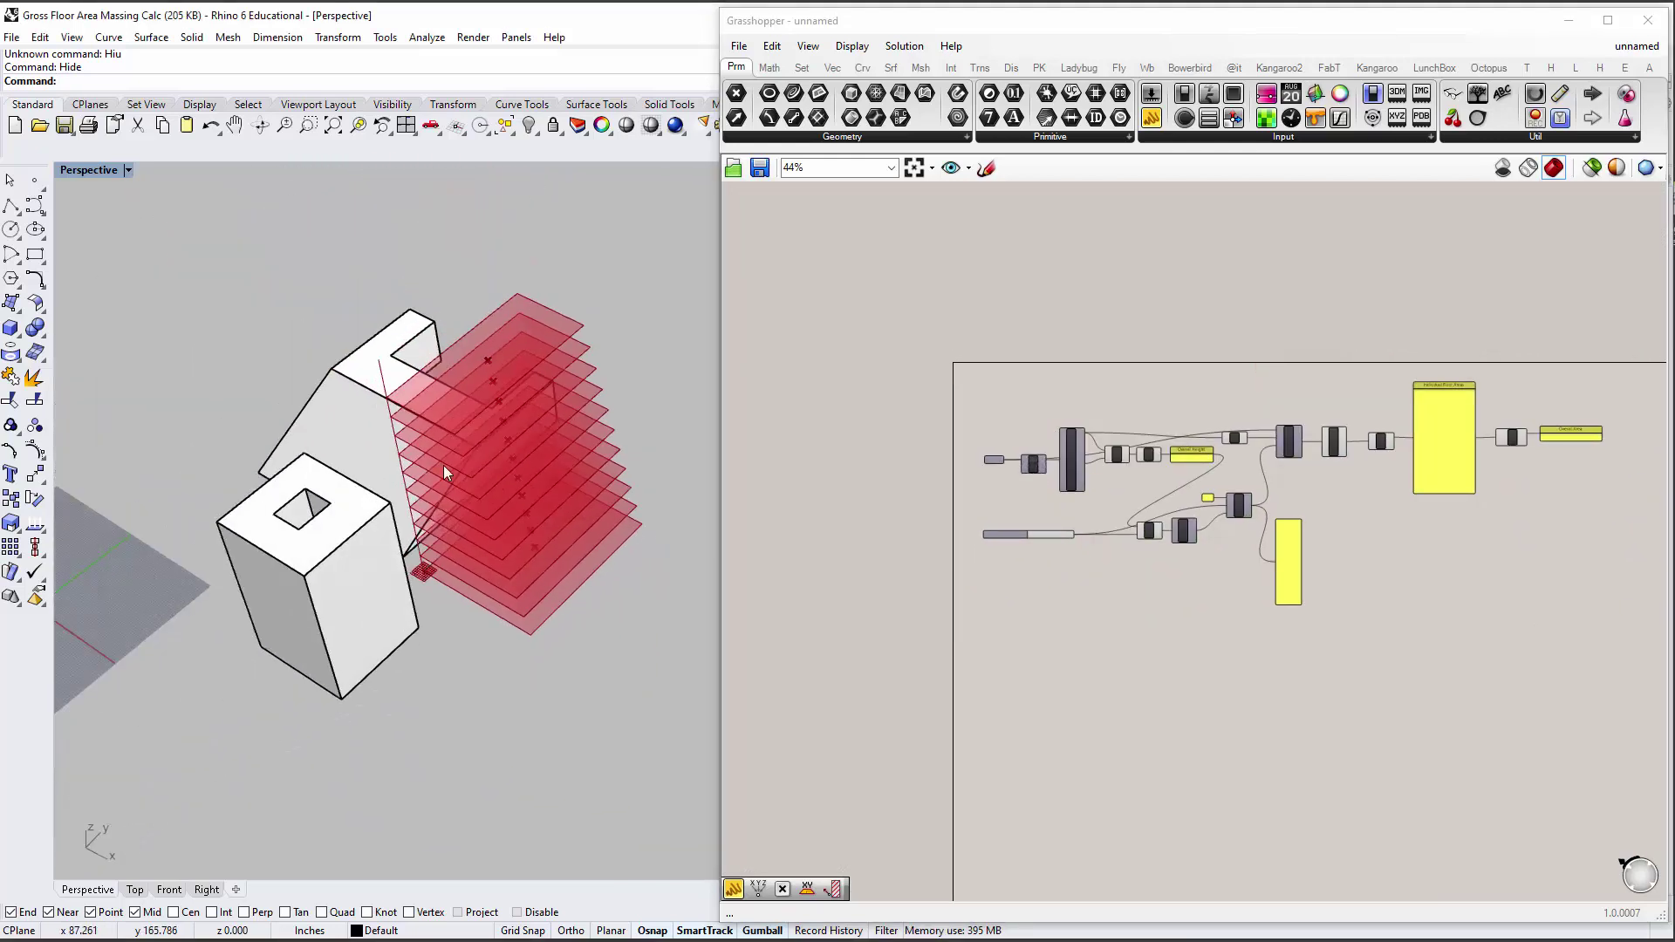
right_drag(441, 464, 506, 485)
scroll(597, 513, up, 5)
shift+right_drag(597, 513, 447, 526)
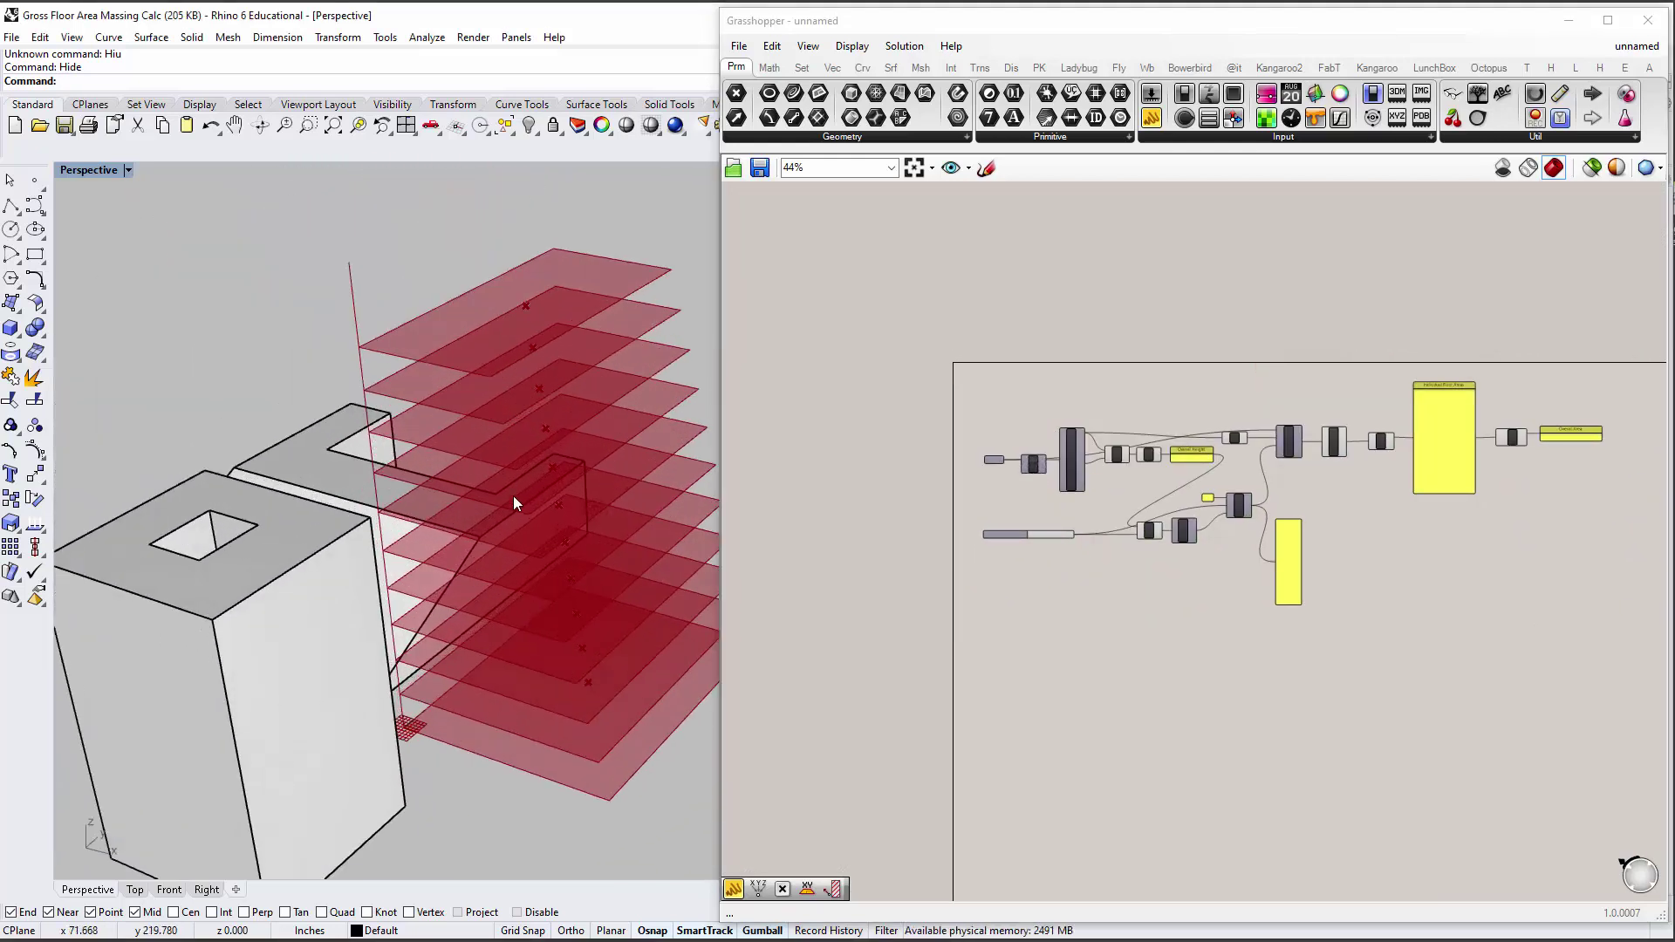
text(Show)
key(Return)
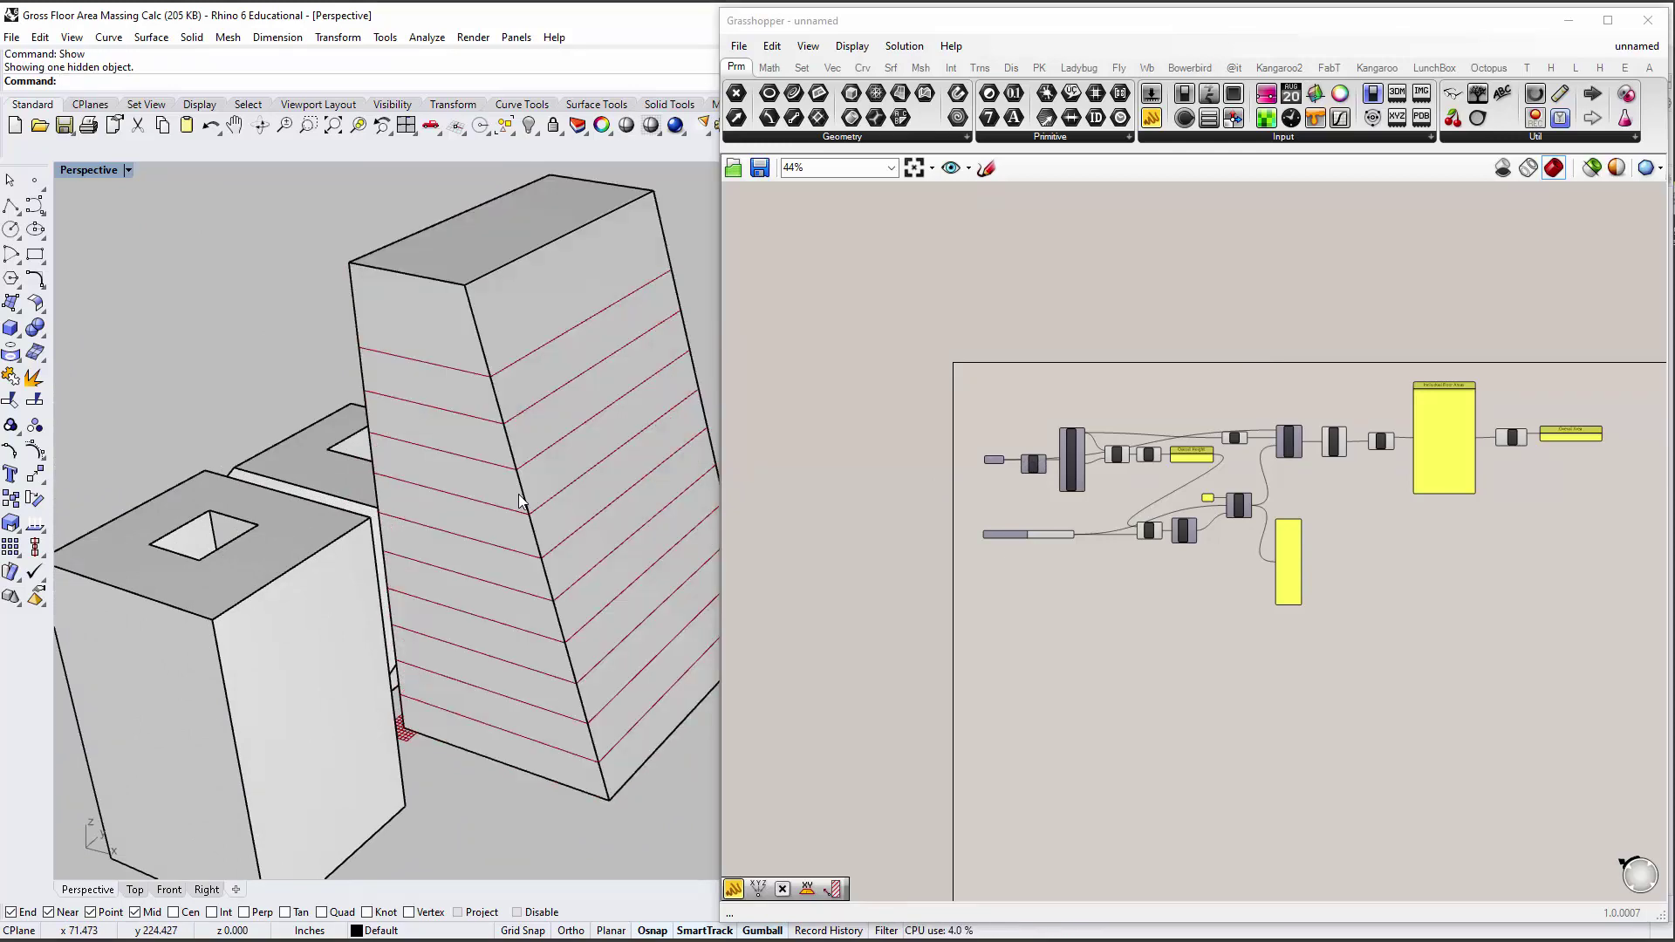
Set the Brep parameter to reference all three masses: the tapered tower, the U-shaped block and the block with the square opening.
scroll(519, 494, up, 5)
scroll(500, 509, up, 1)
scroll(1038, 473, up, 6)
click(1021, 356)
right_click(1019, 354)
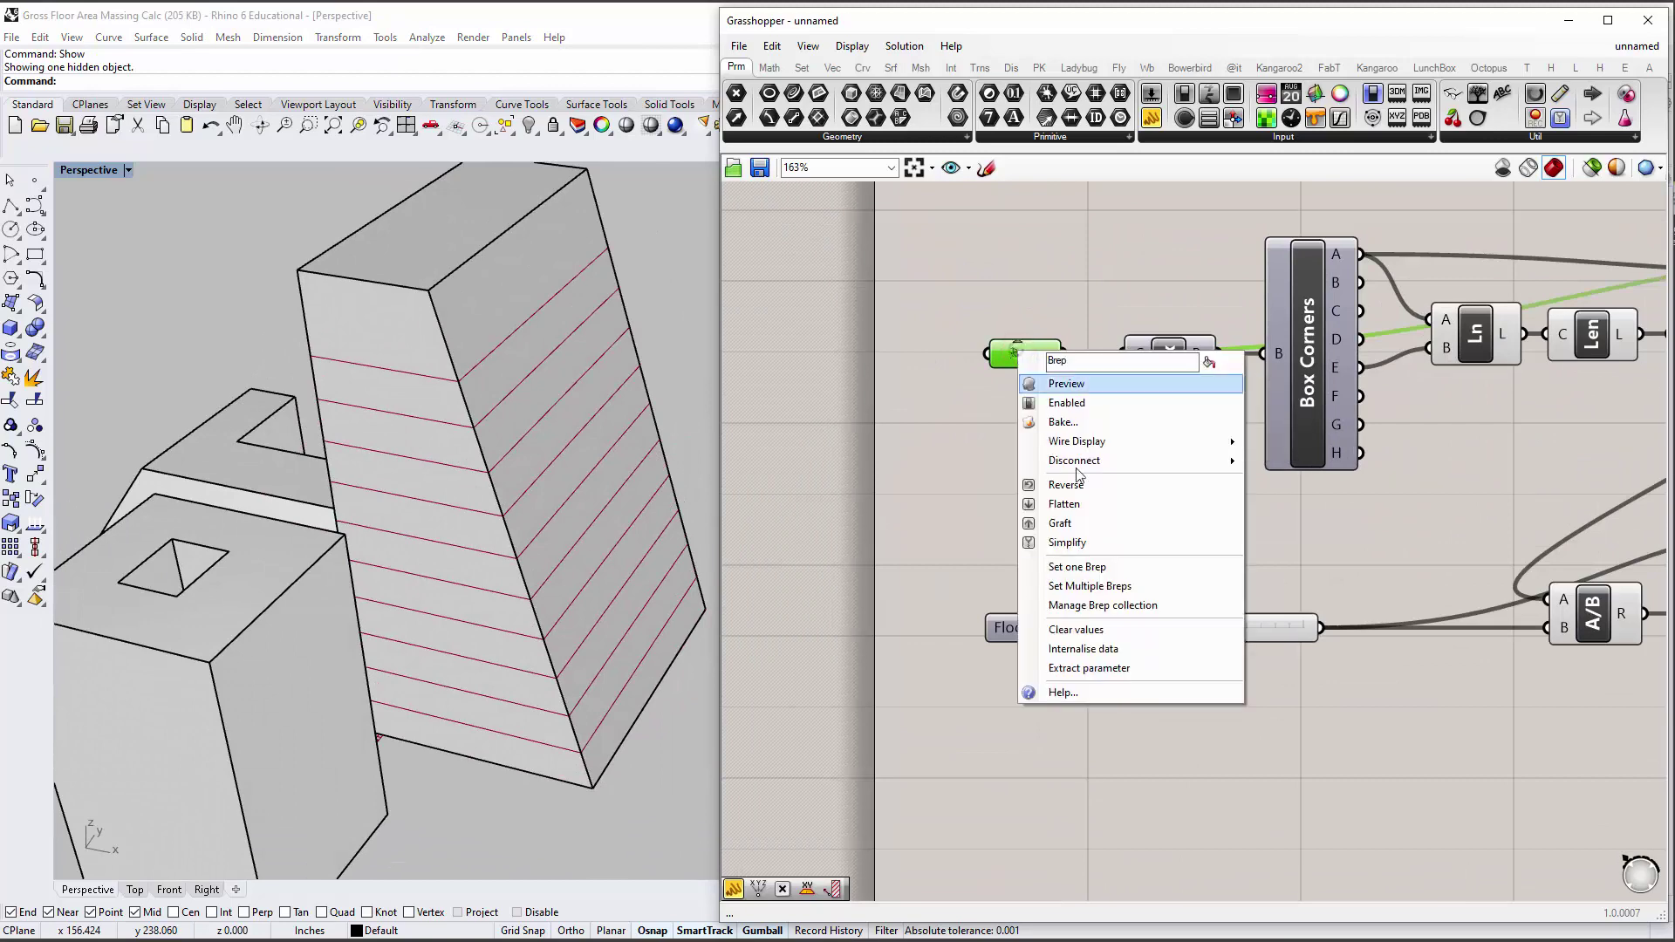
click(1082, 581)
scroll(745, 527, down, 5)
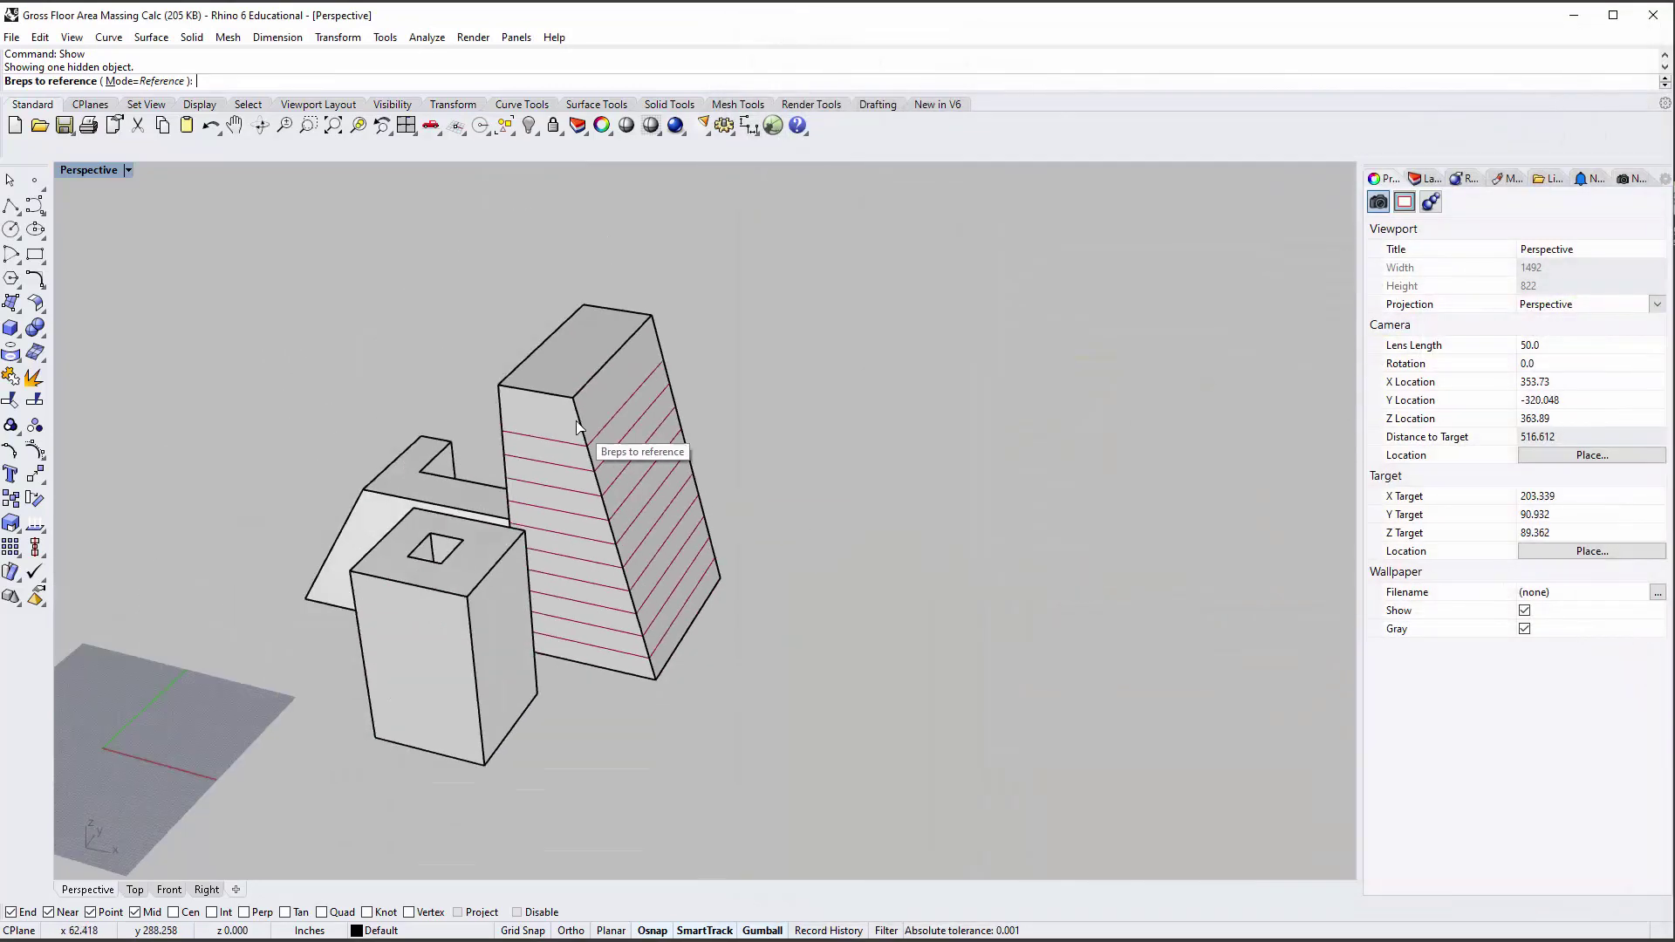
click(576, 423)
click(406, 457)
click(436, 582)
key(Return)
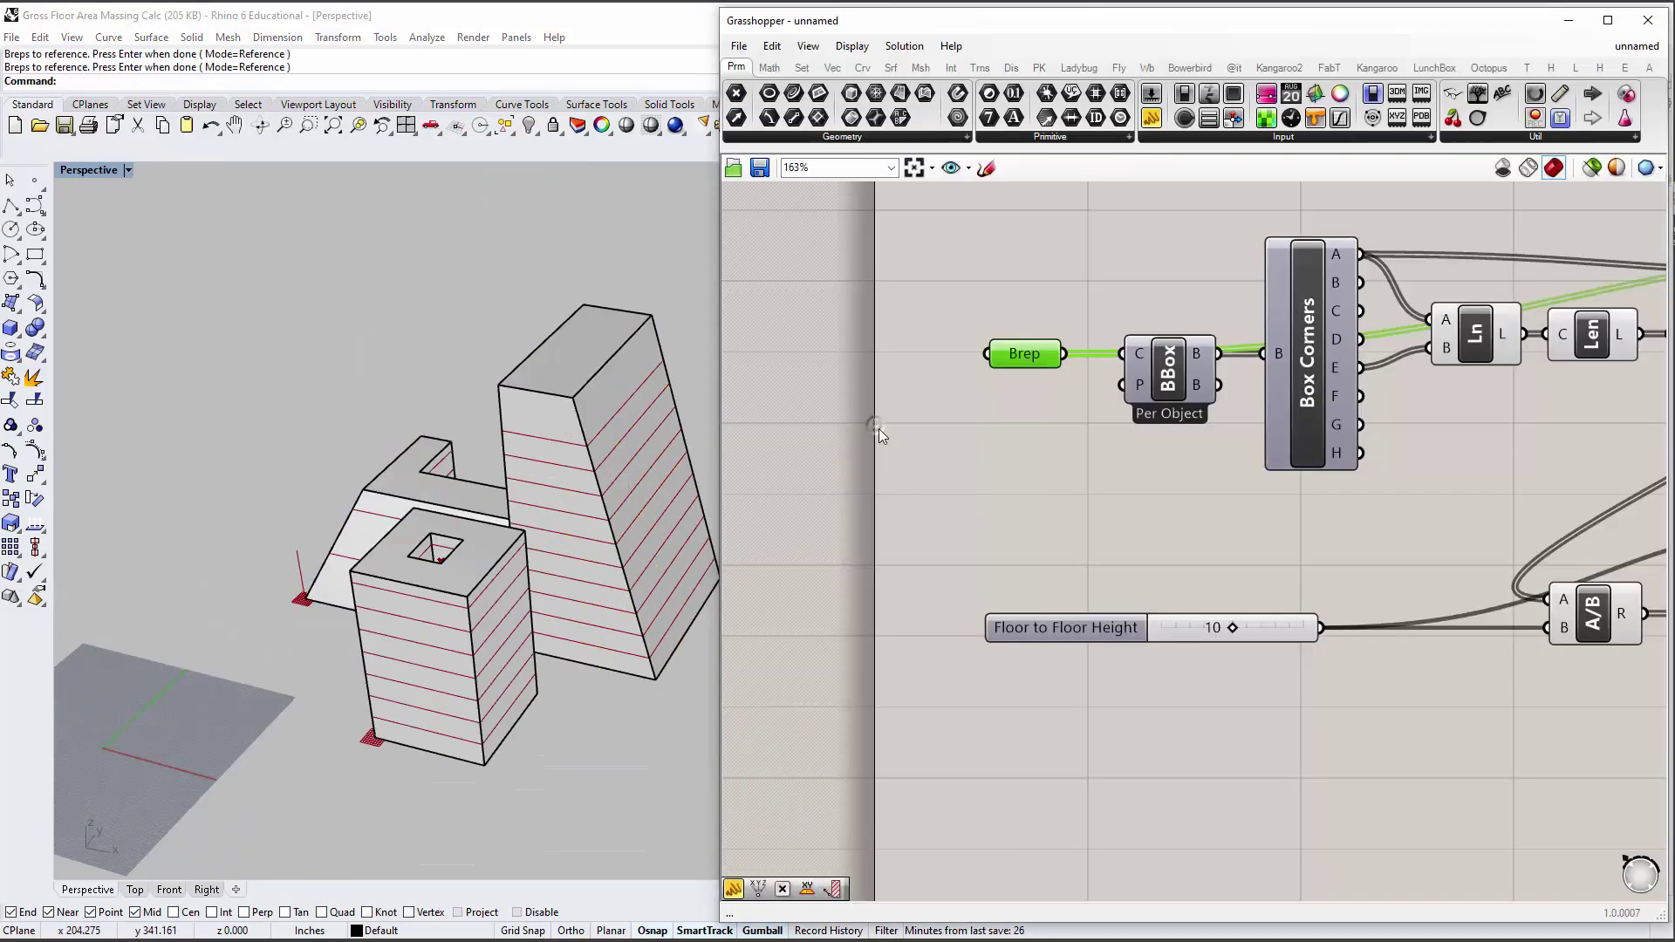
Turn on the preview of the Bounding Box component.
click(896, 469)
right_drag(418, 457, 534, 503)
right_drag(1295, 458, 945, 467)
scroll(1300, 502, down, 2)
scroll(1204, 460, down, 1)
right_drag(1204, 461, 1131, 472)
scroll(1038, 471, up, 2)
right_drag(1008, 452, 1317, 403)
click(891, 415)
click(757, 432)
right_drag(690, 436, 588, 479)
Look over the Contour, Boundary, Area and Mass Addition stages of the definition for the three masses.
right_drag(1080, 482, 891, 542)
scroll(891, 542, down, 2)
right_drag(1321, 488, 1183, 478)
right_drag(1374, 452, 993, 440)
scroll(1403, 418, up, 3)
right_drag(1183, 426, 1515, 398)
scroll(1515, 399, down, 2)
right_drag(1008, 402, 1221, 399)
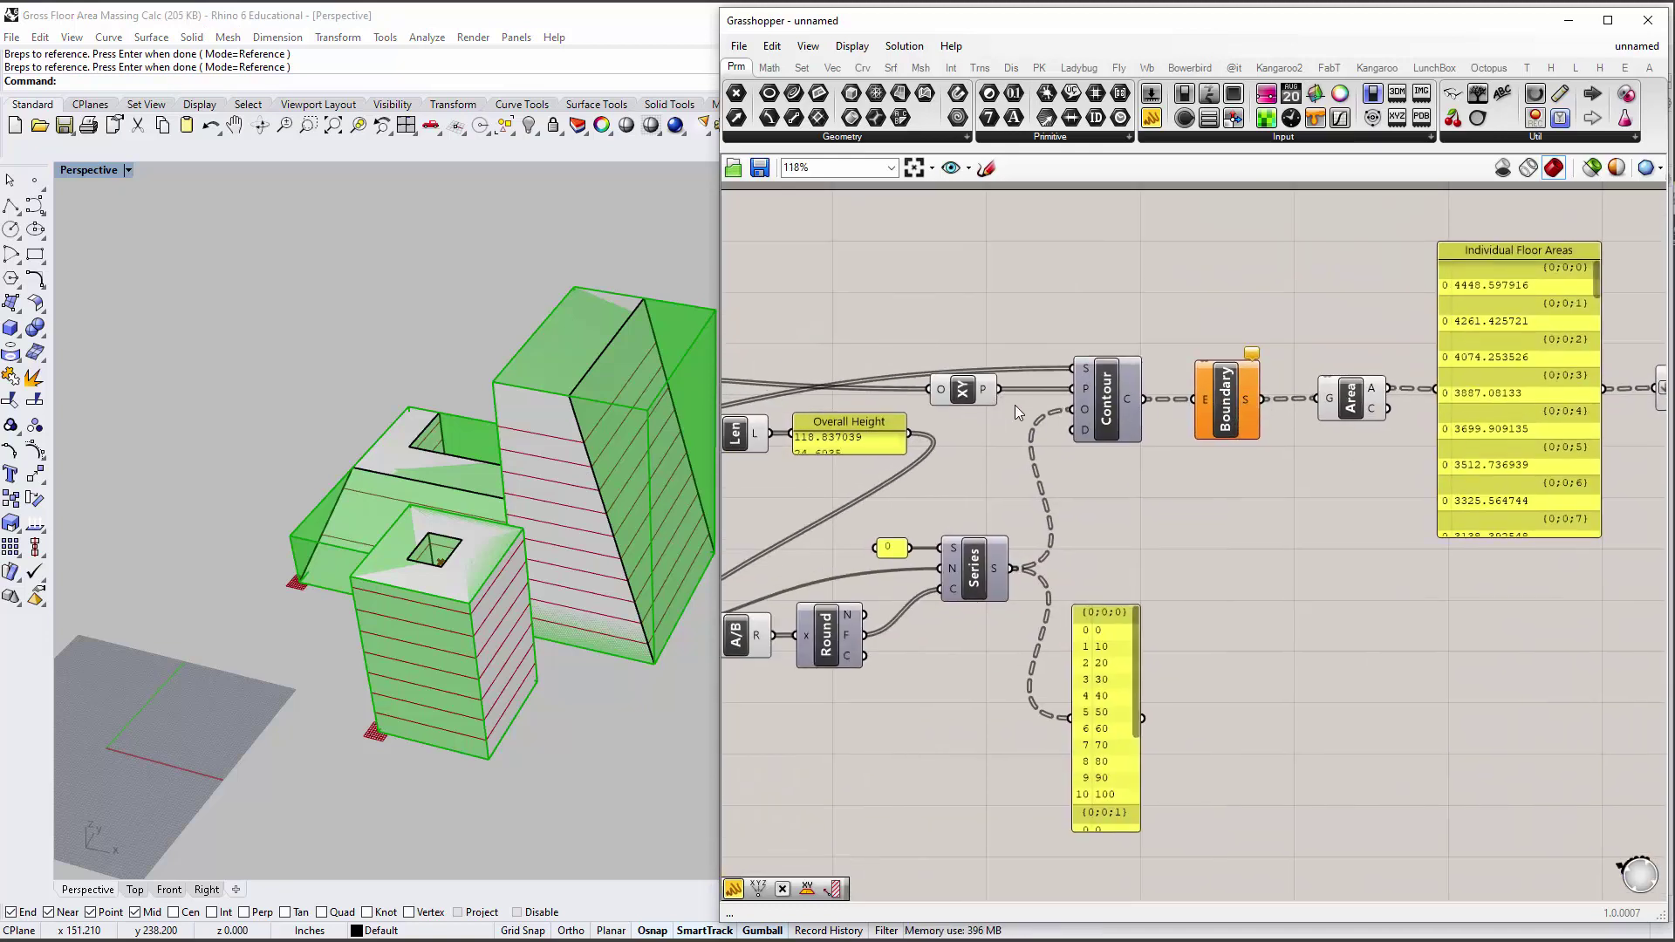
Move the Series output panel closer to the Series component and enlarge it.
right_drag(1001, 377, 1353, 356)
right_drag(1468, 674, 1237, 626)
drag(1237, 627, 1298, 552)
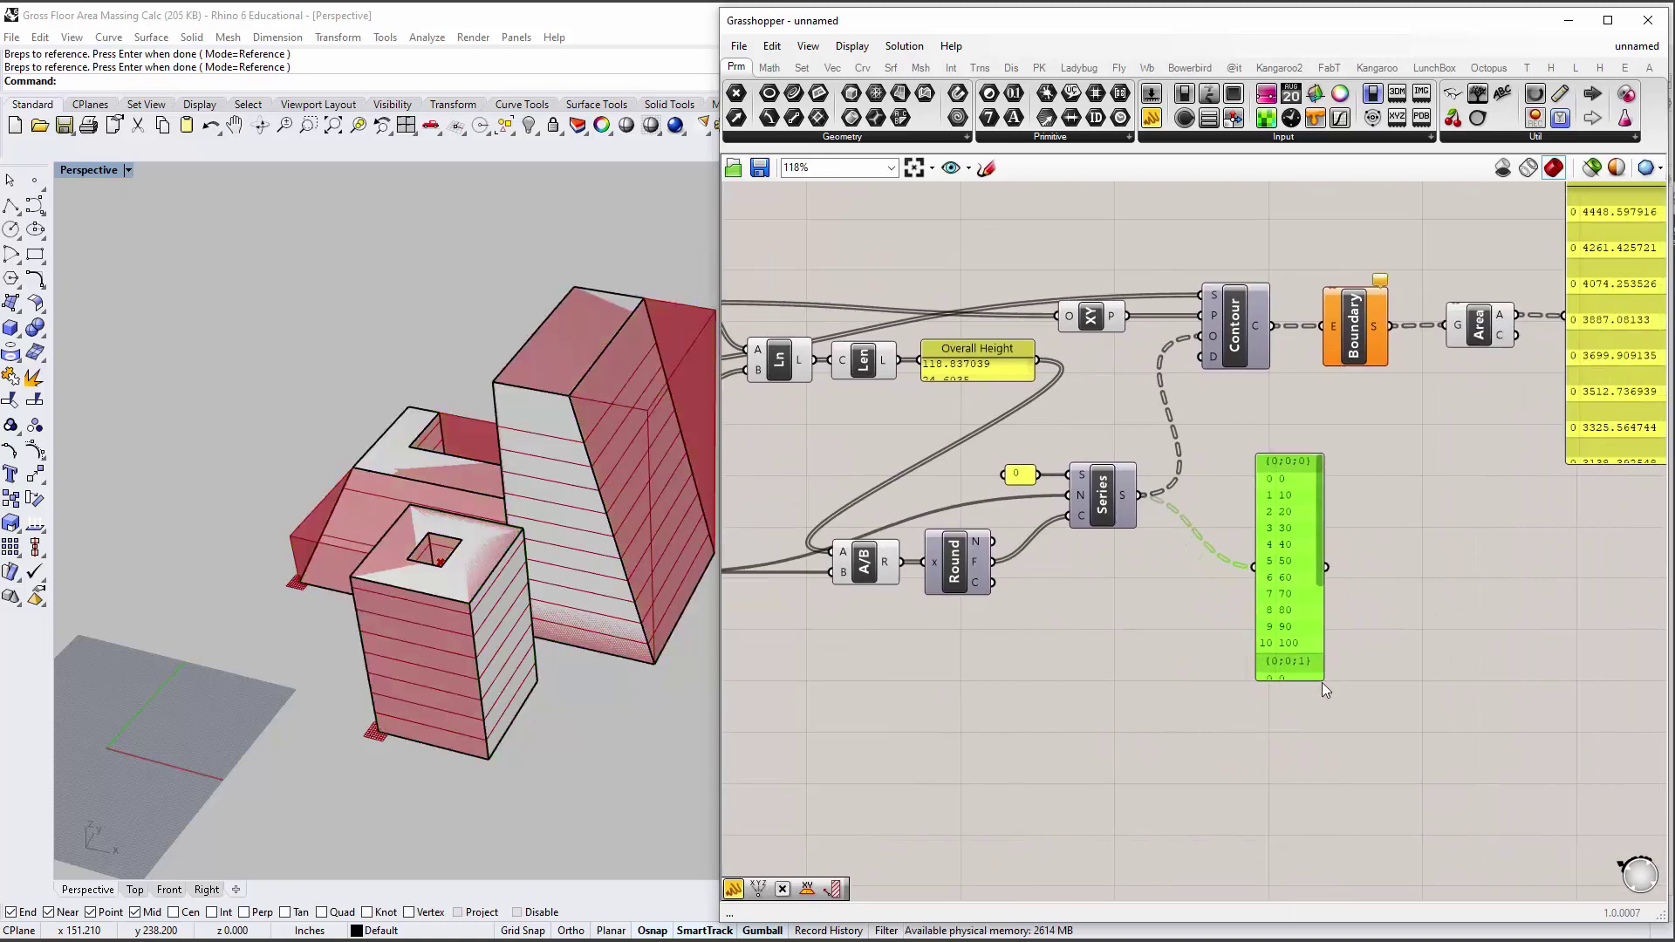
drag(1325, 680, 1443, 788)
Compare the Series panel's separate height lists with the three masses and their bounding boxes, then review the area results.
drag(1440, 542, 1438, 480)
right_drag(297, 729, 400, 587)
right_drag(264, 735, 397, 716)
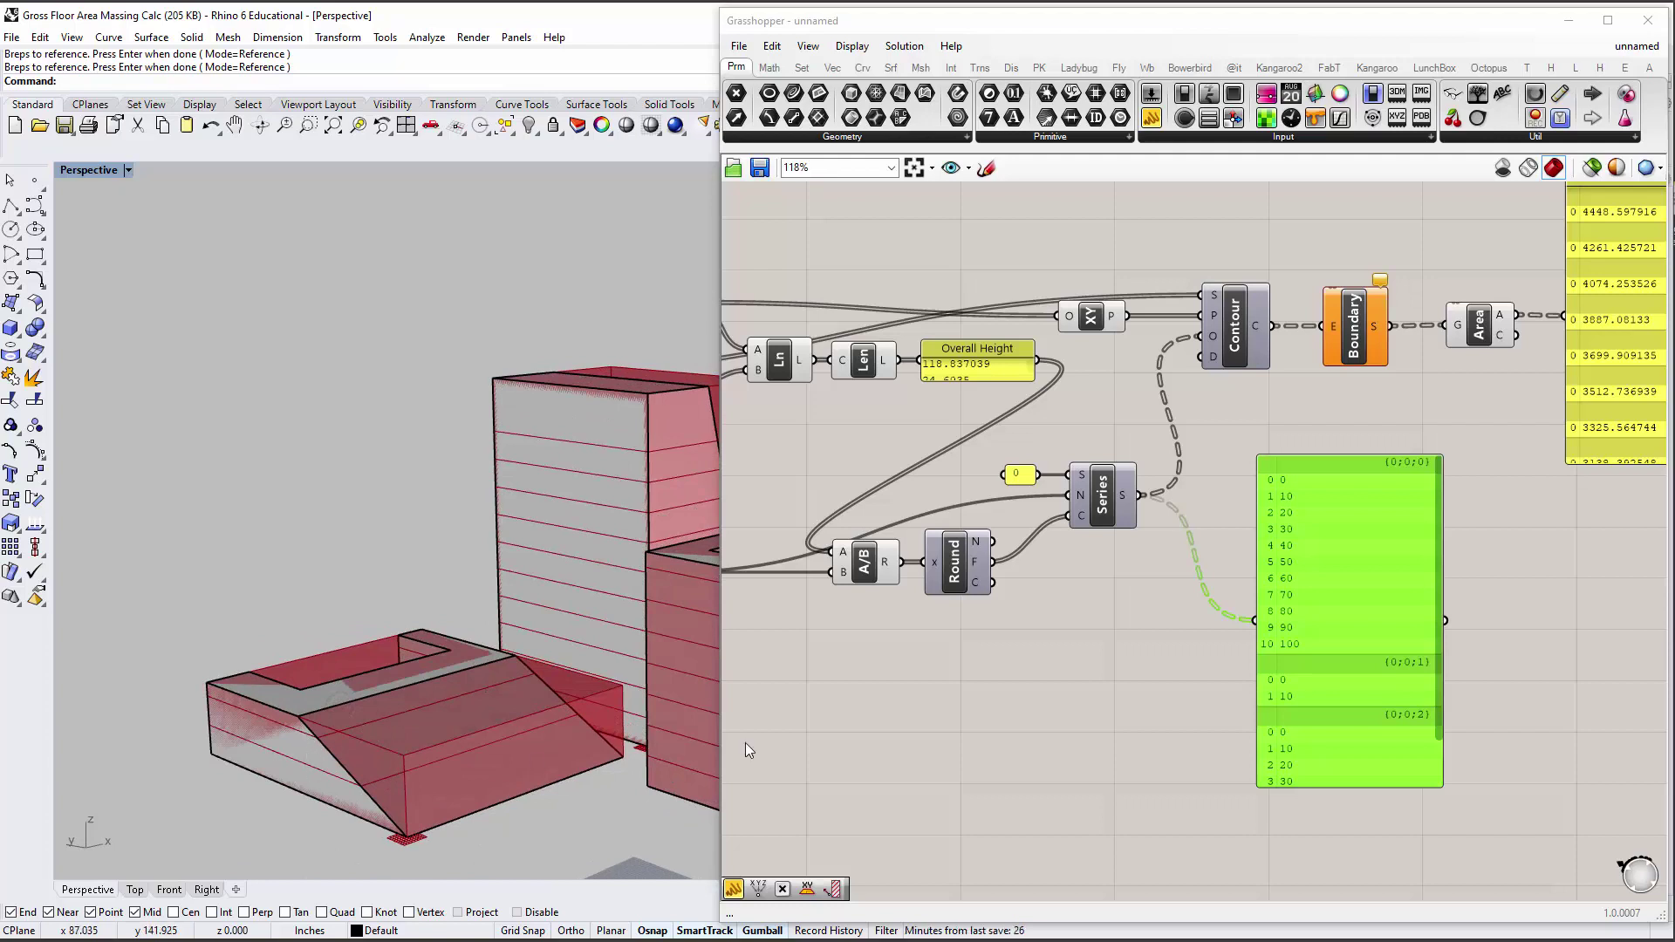
drag(1437, 678, 1441, 735)
right_drag(288, 602, 434, 567)
scroll(506, 603, down, 4)
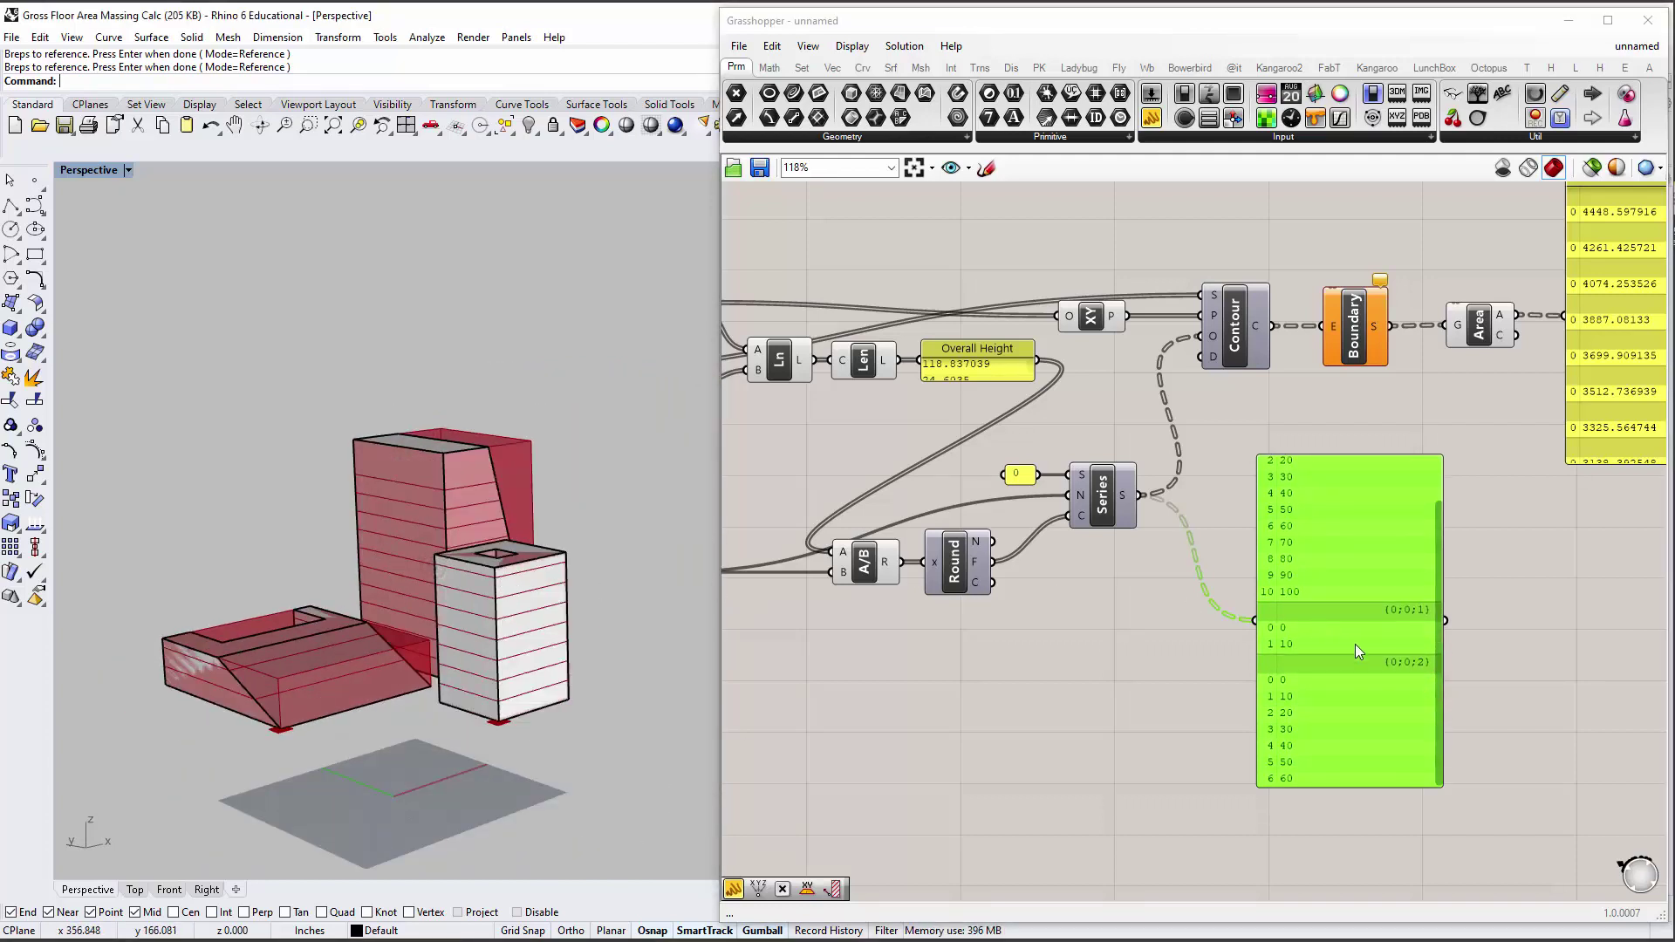
scroll(1436, 635, up, 1)
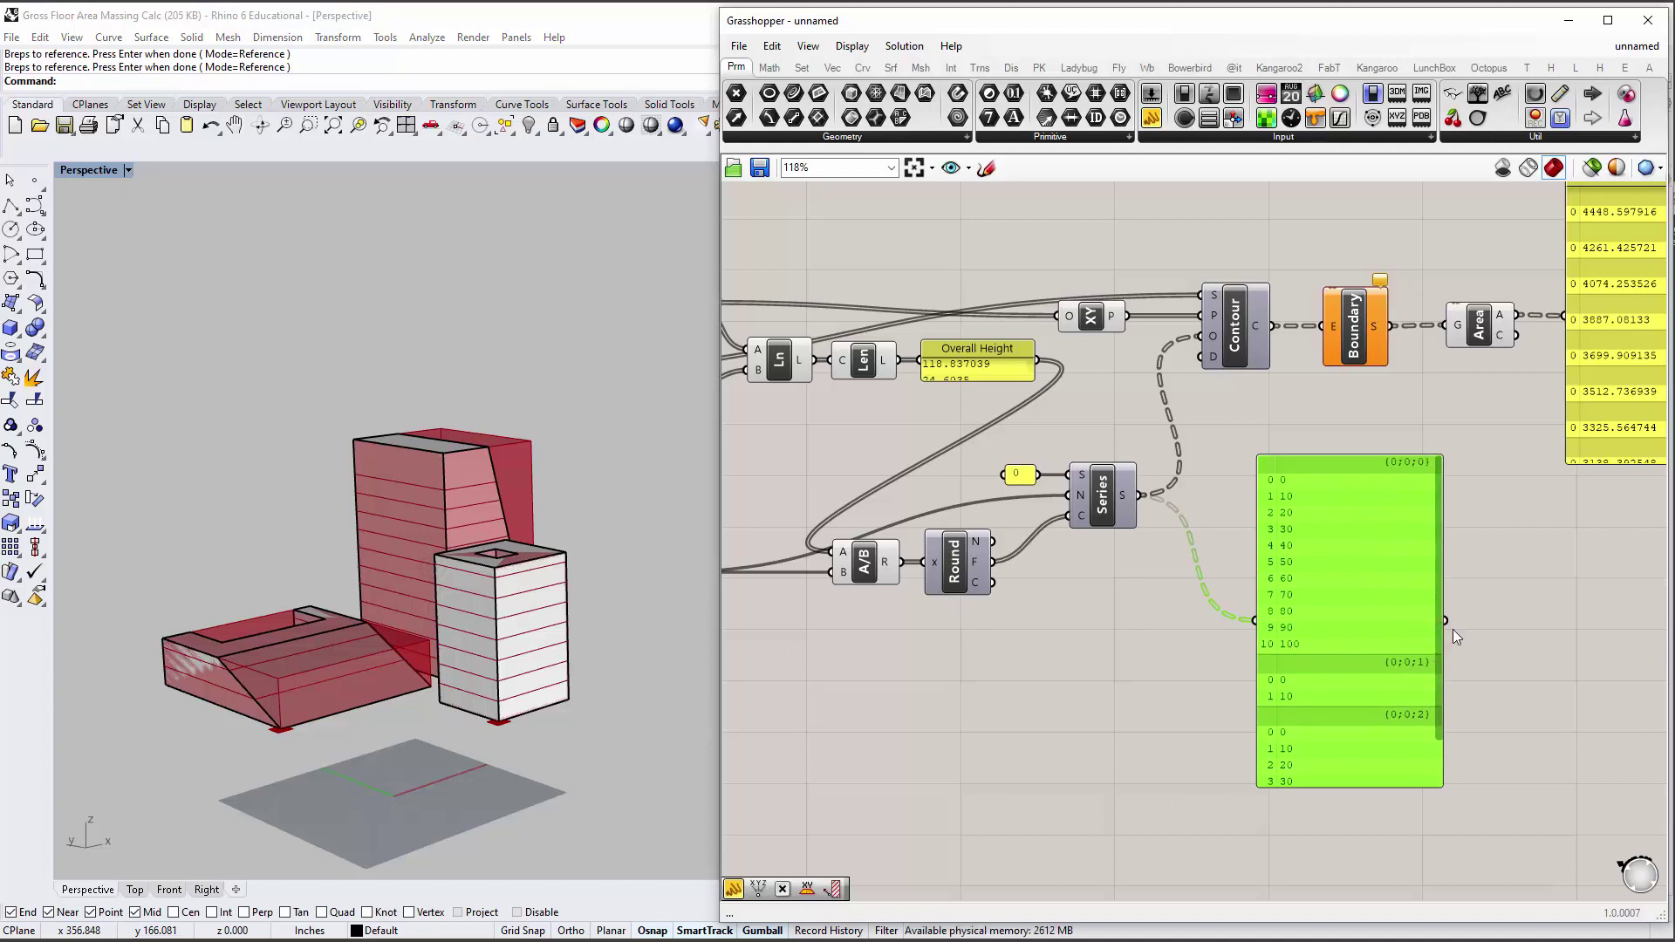
scroll(1439, 631, down, 1)
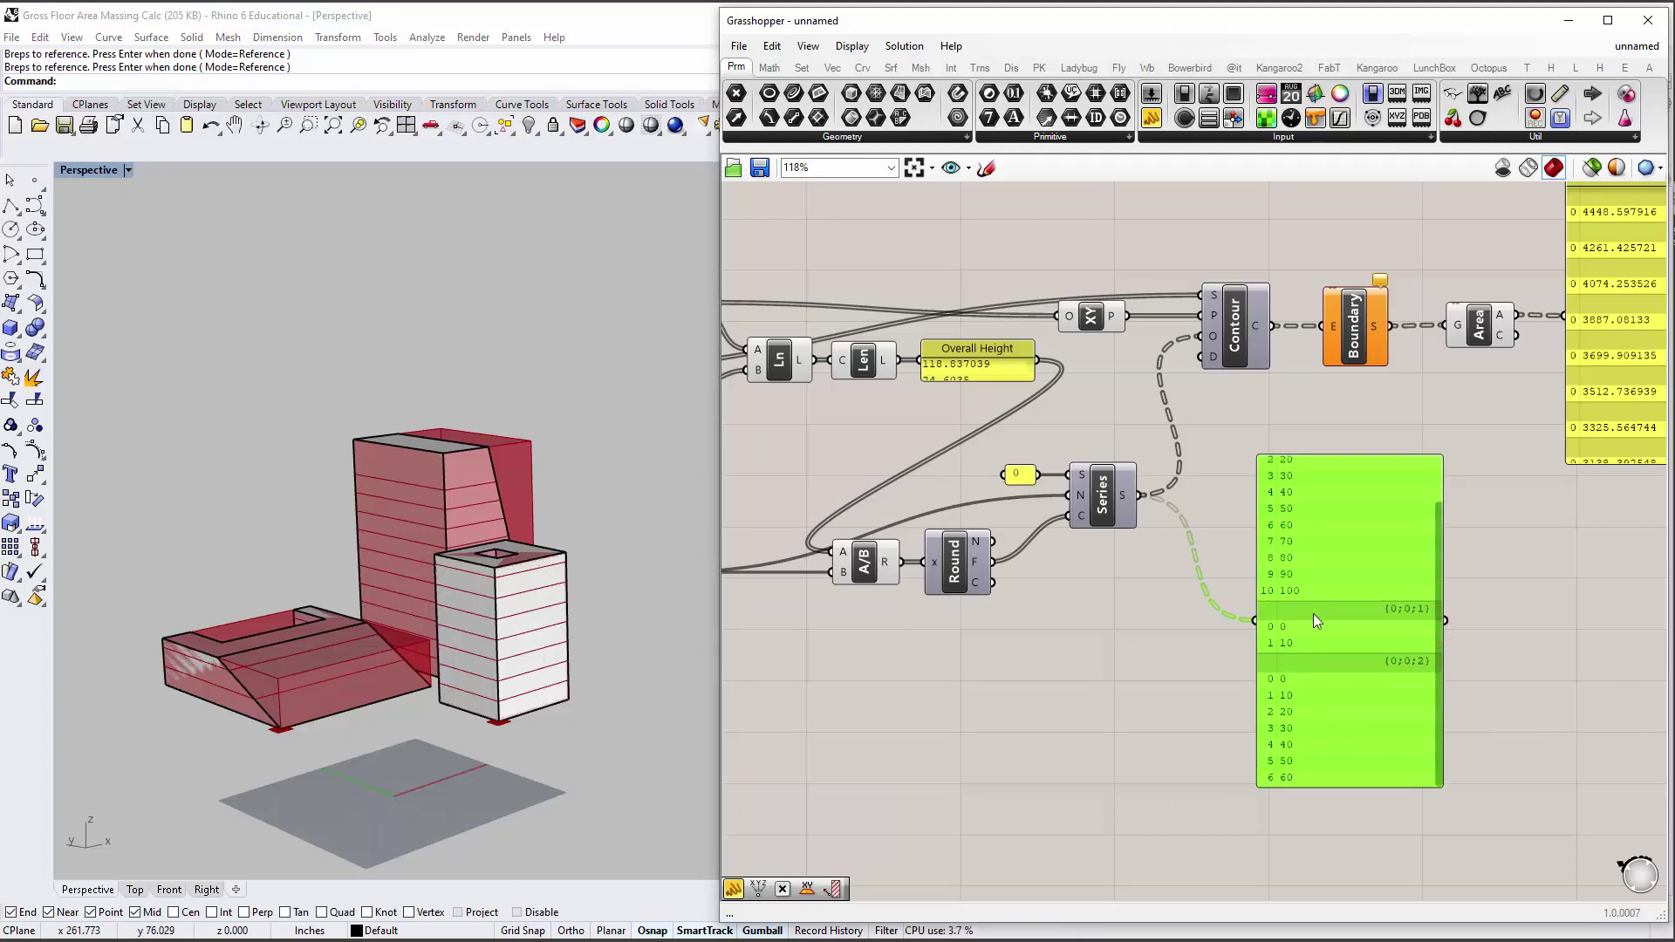
right_drag(1422, 469, 1229, 539)
right_drag(1519, 440, 1238, 464)
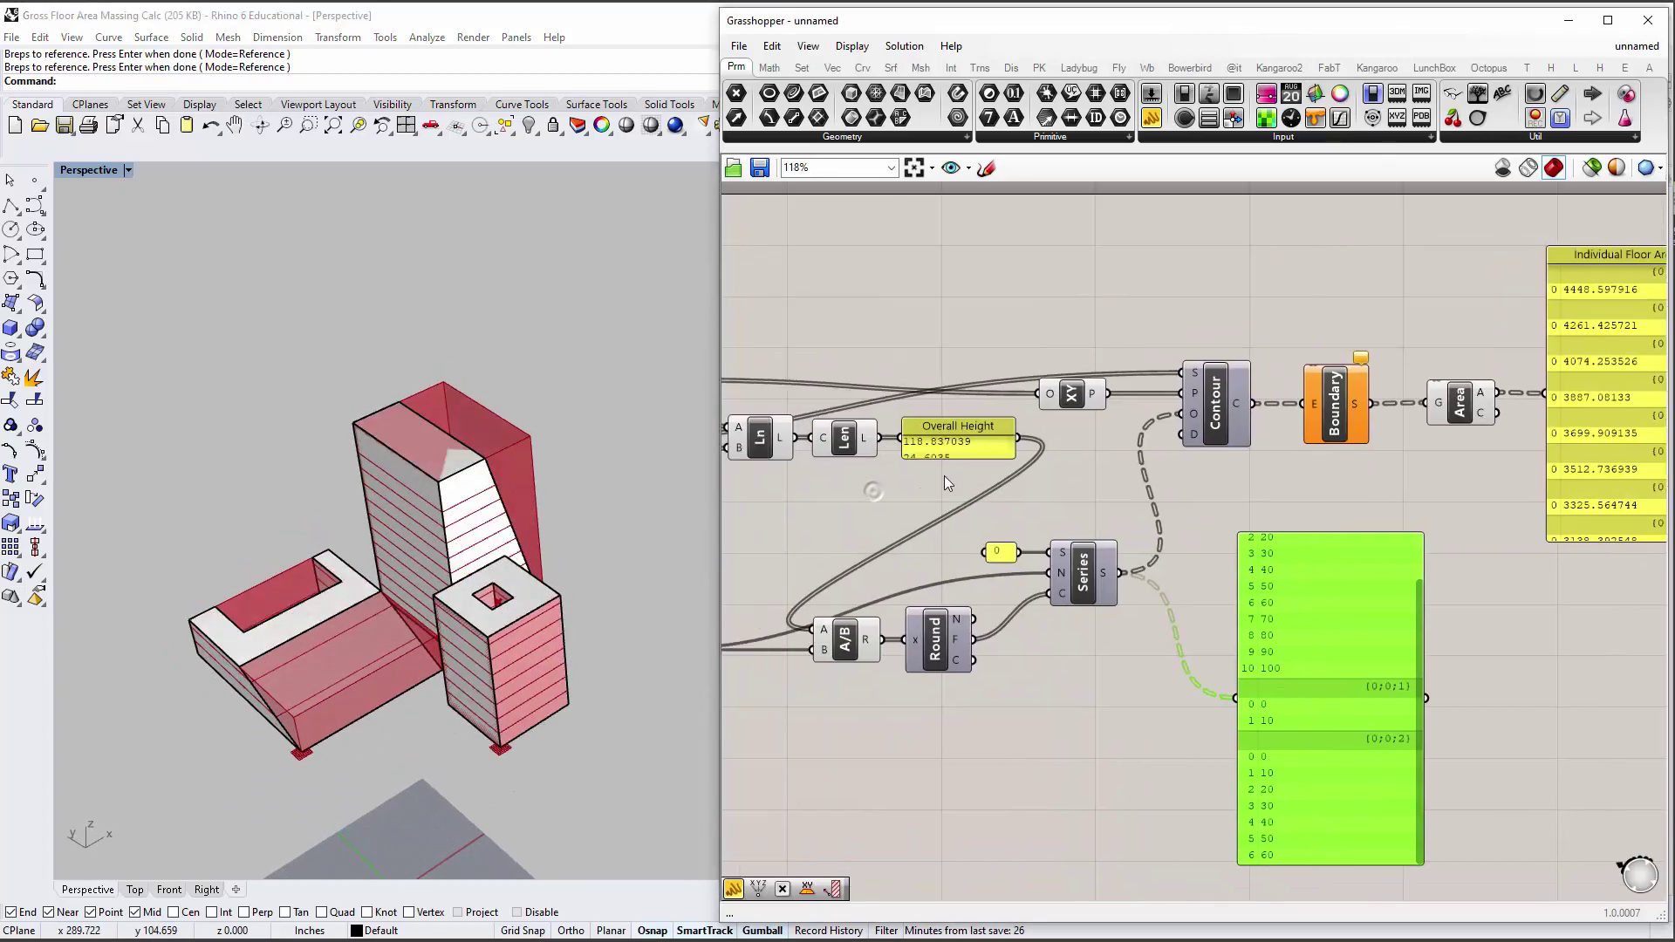
right_drag(944, 474, 1277, 471)
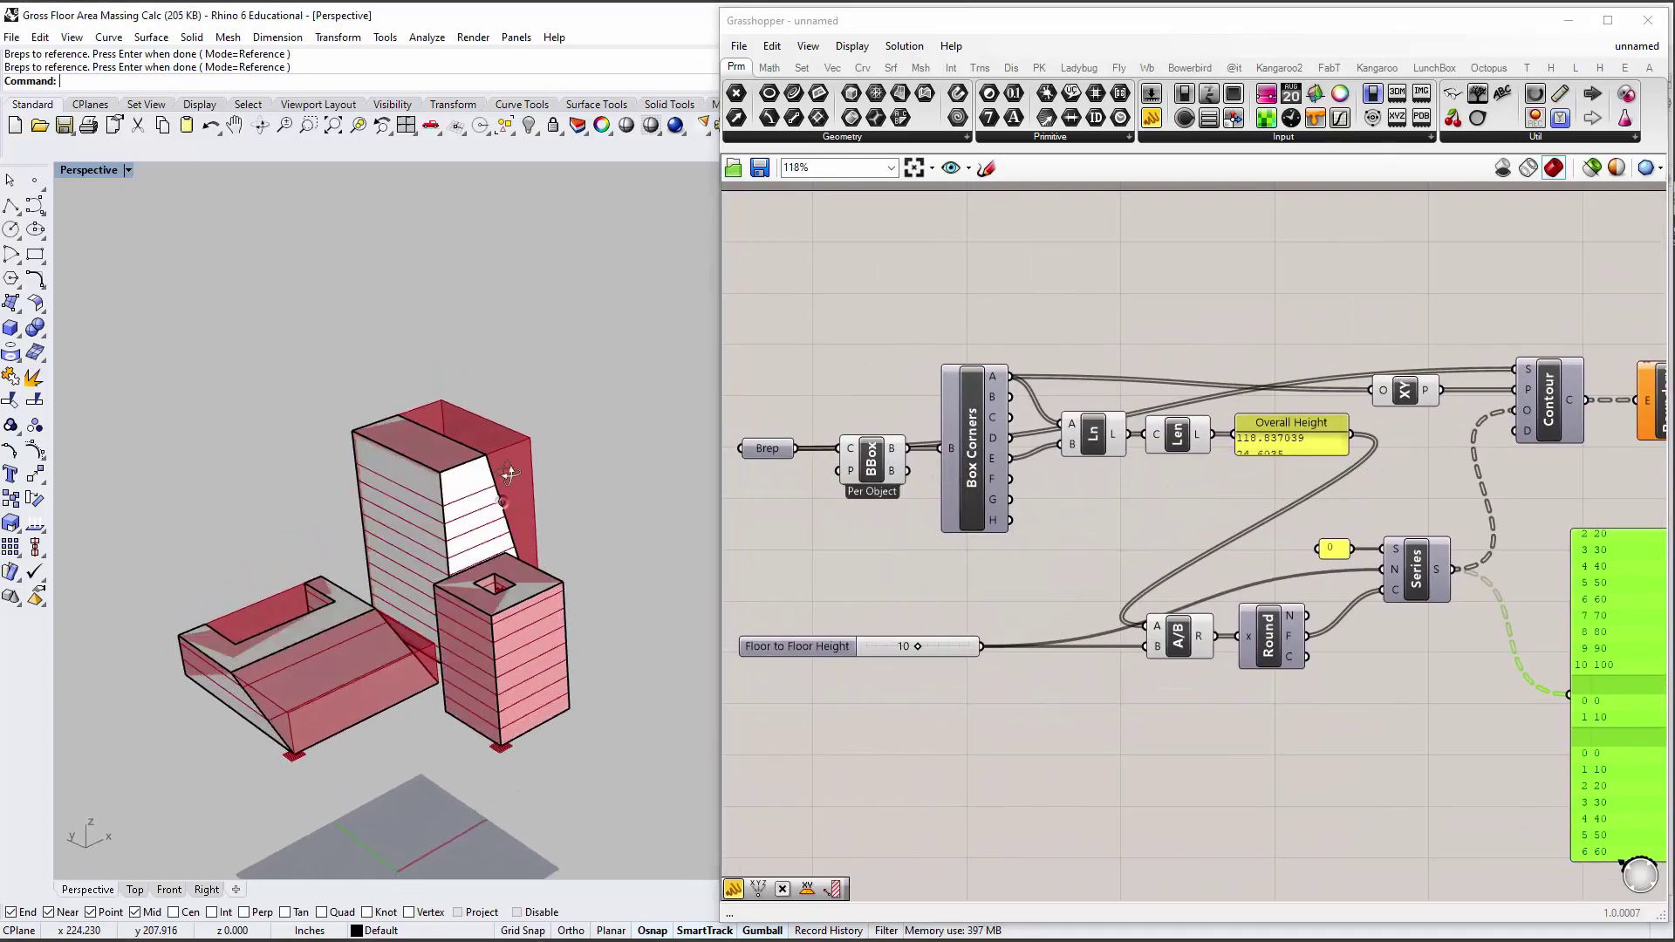
Switch the Bounding Box component to Union Box.
click(870, 461)
right_click(870, 465)
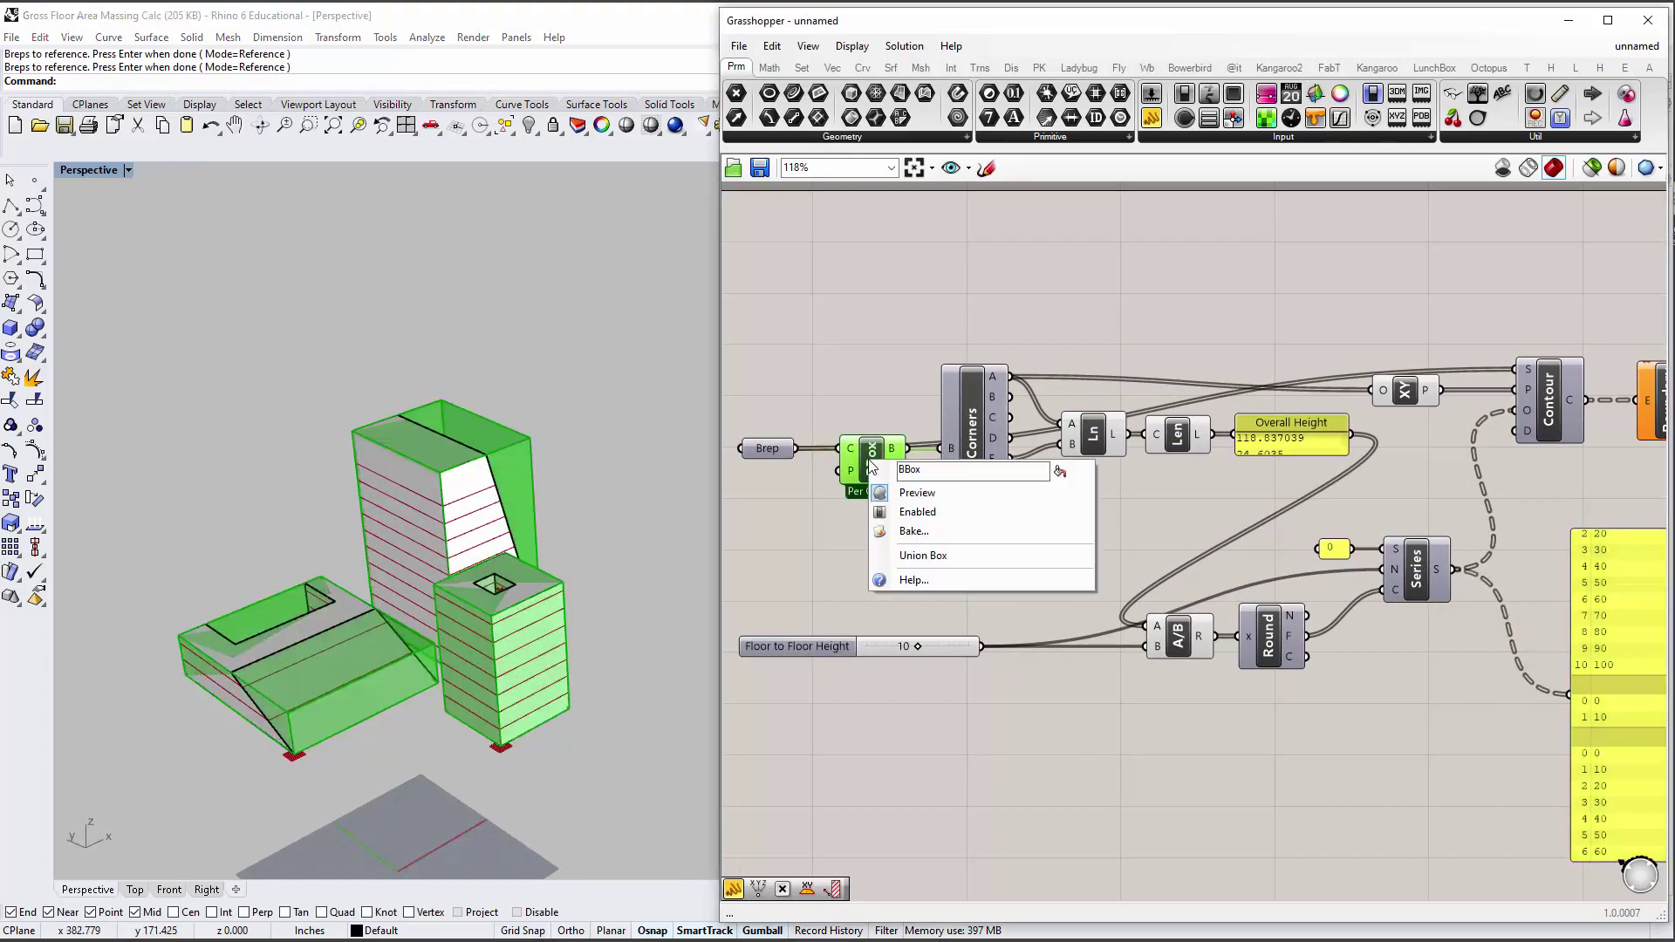
click(879, 378)
click(870, 449)
right_click(875, 463)
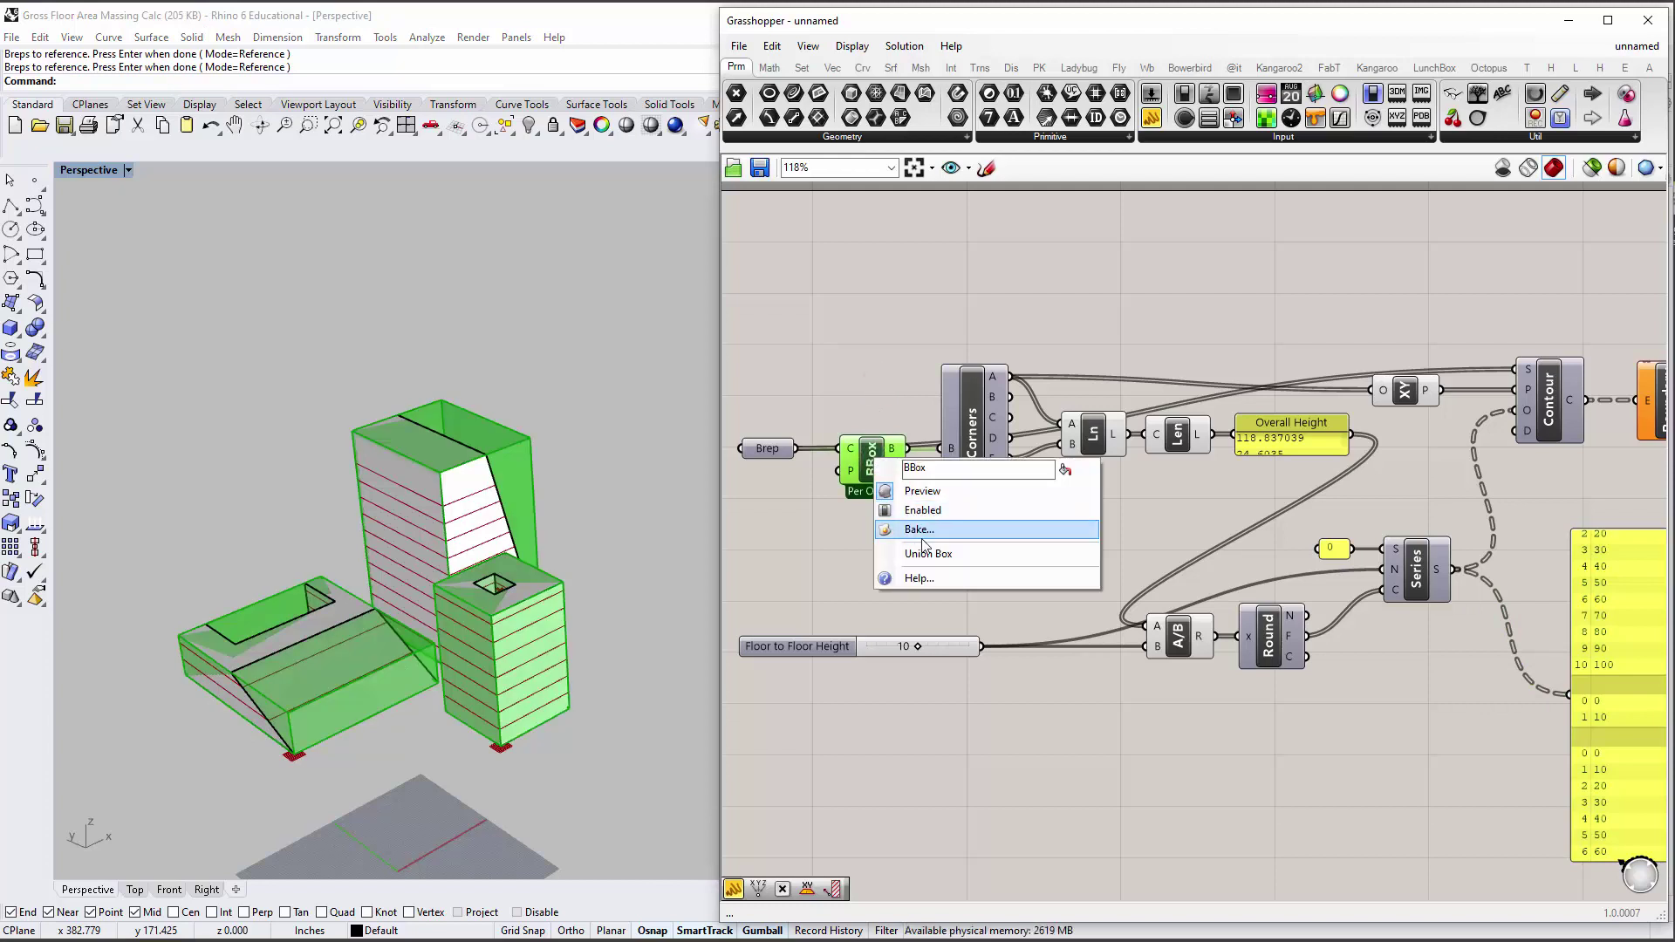
click(925, 553)
Examine the union bounding box around the masses, the Overall Height panel, the floor height slider and the Series values.
right_drag(515, 452, 494, 453)
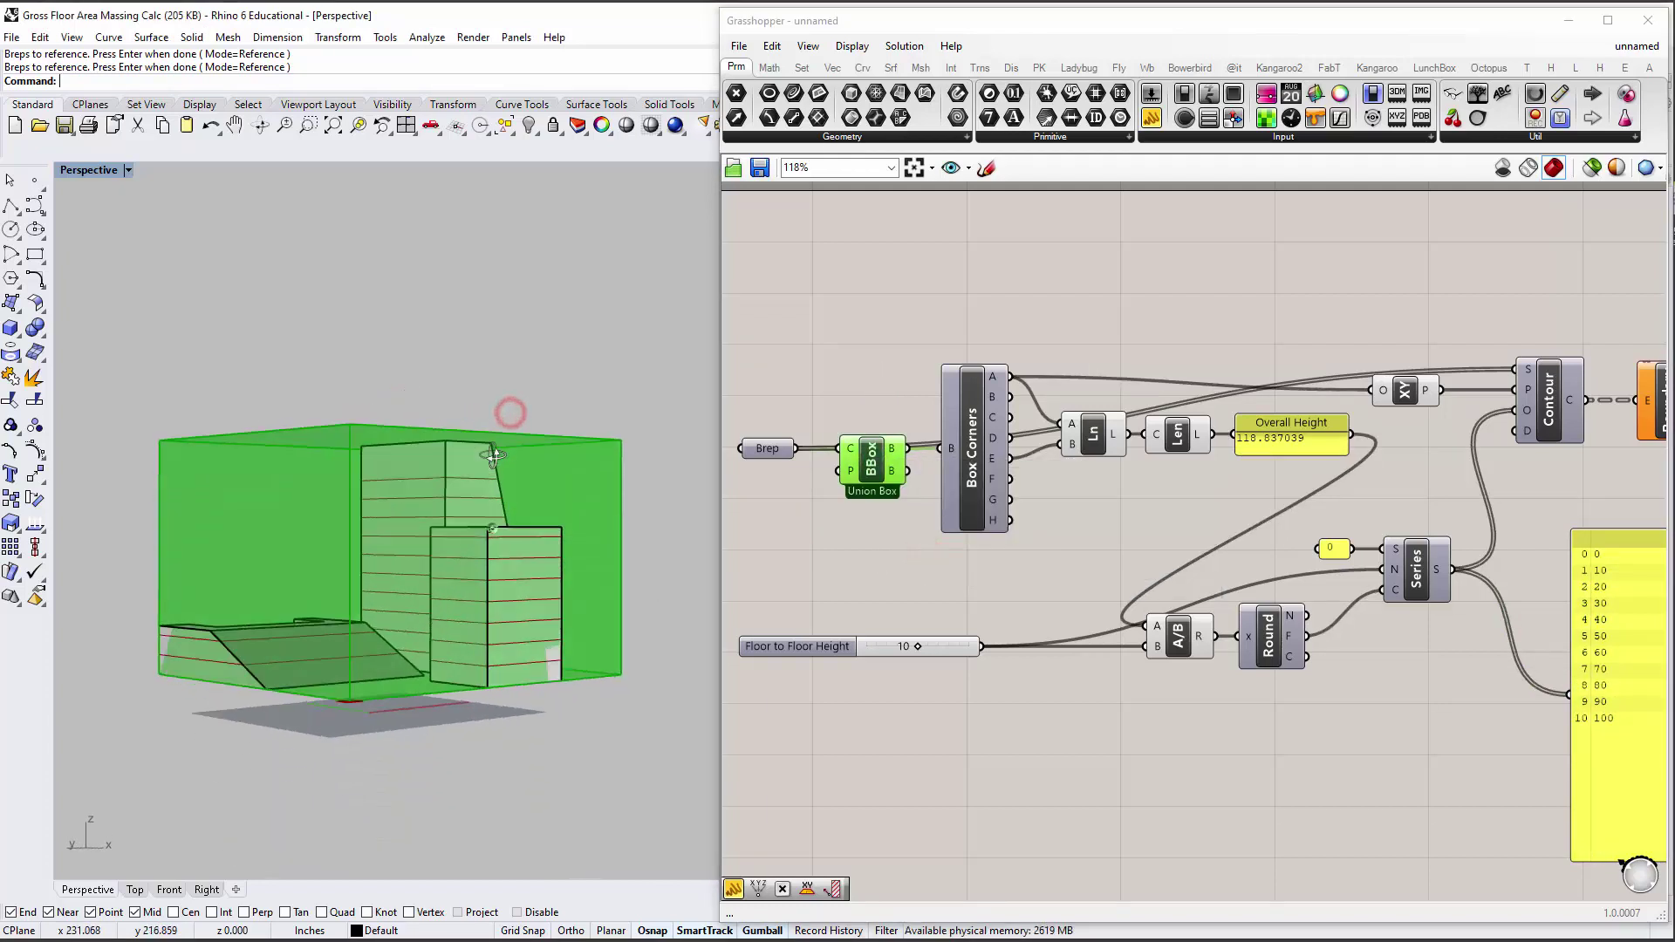
right_drag(323, 507, 301, 462)
right_drag(498, 525, 495, 591)
right_drag(1269, 448, 1164, 443)
click(1164, 439)
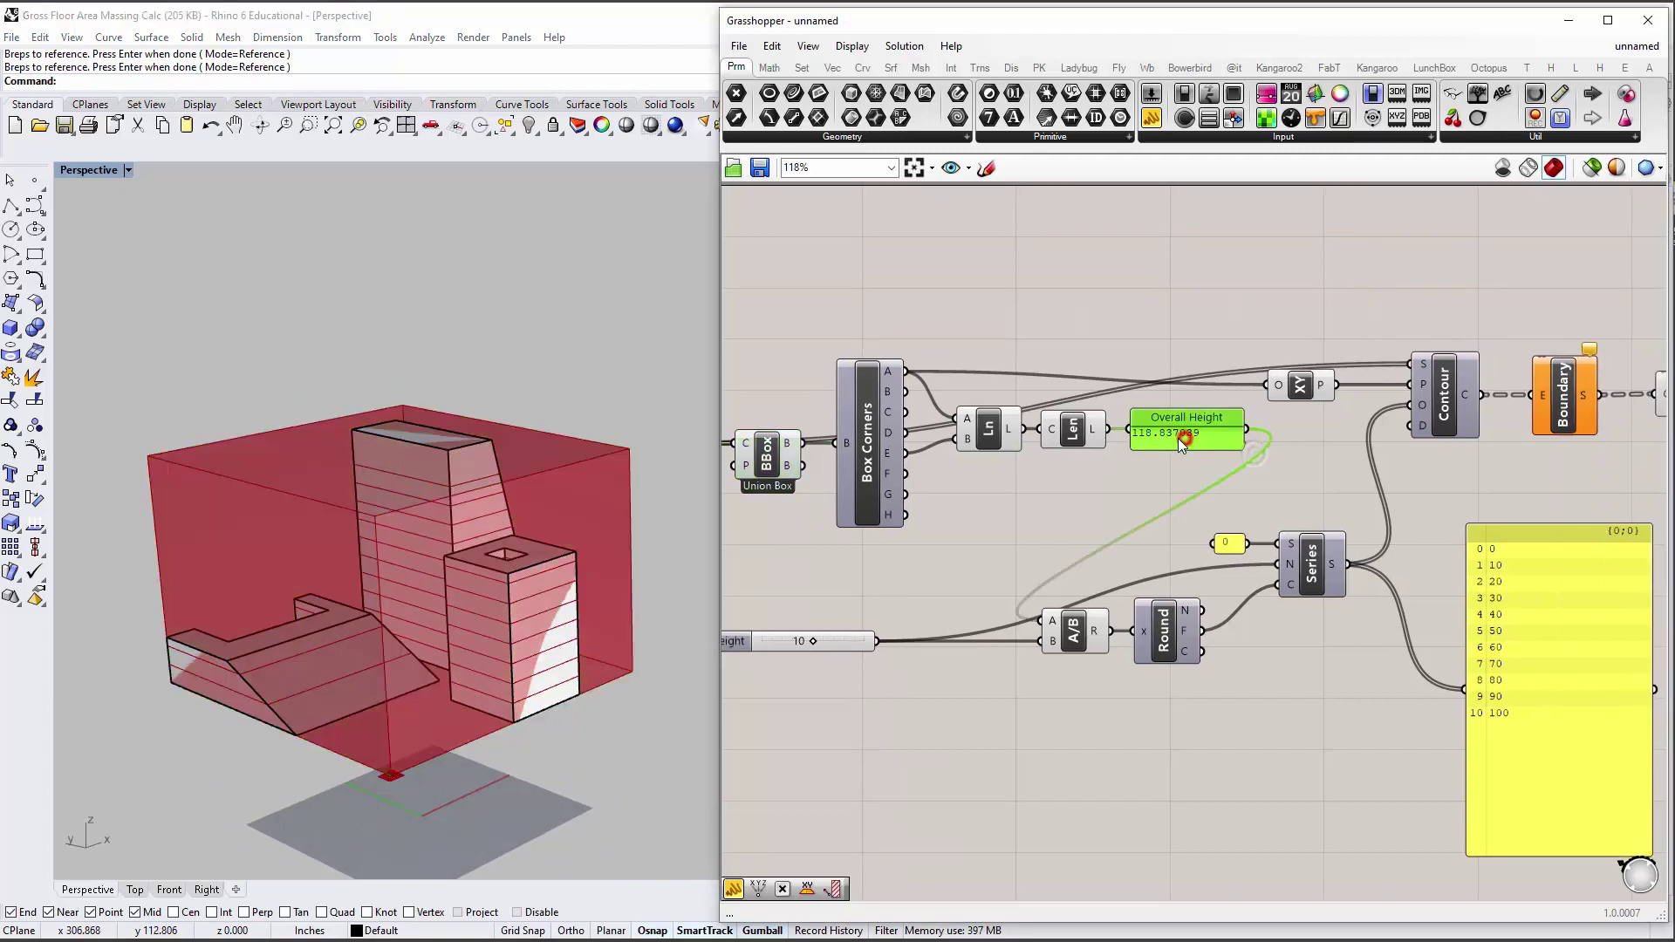
right_drag(793, 574, 957, 549)
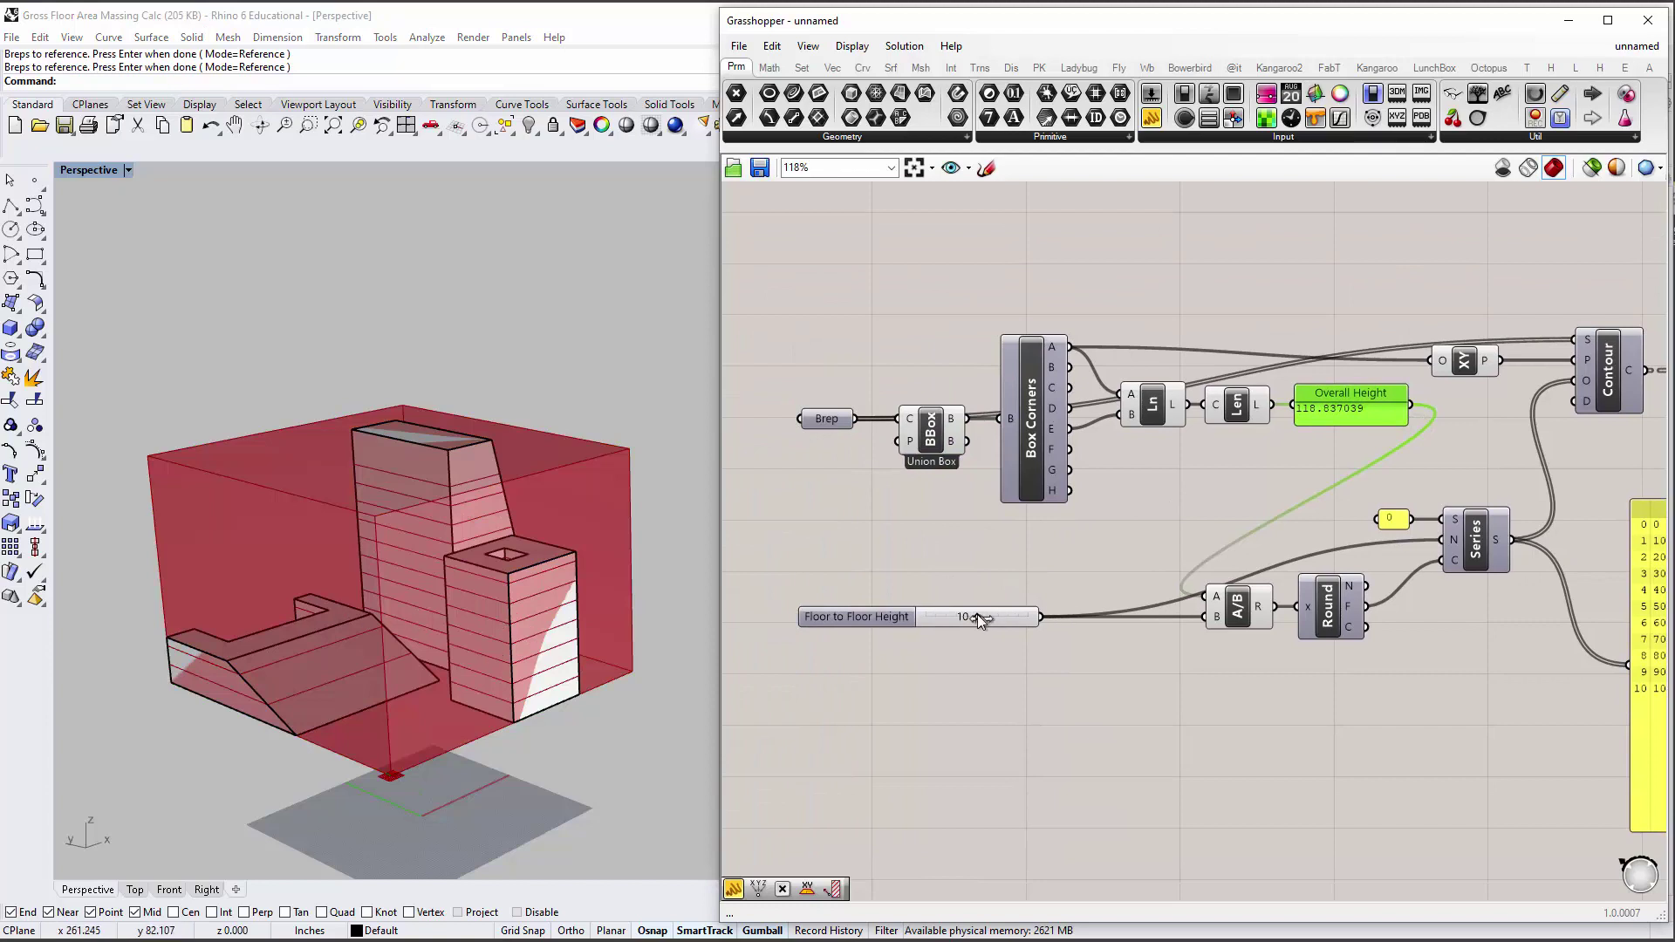
mouse_move(988, 614)
mouse_down()
mouse_move(1002, 614)
mouse_move(951, 614)
mouse_move(977, 614)
mouse_up()
click(1437, 715)
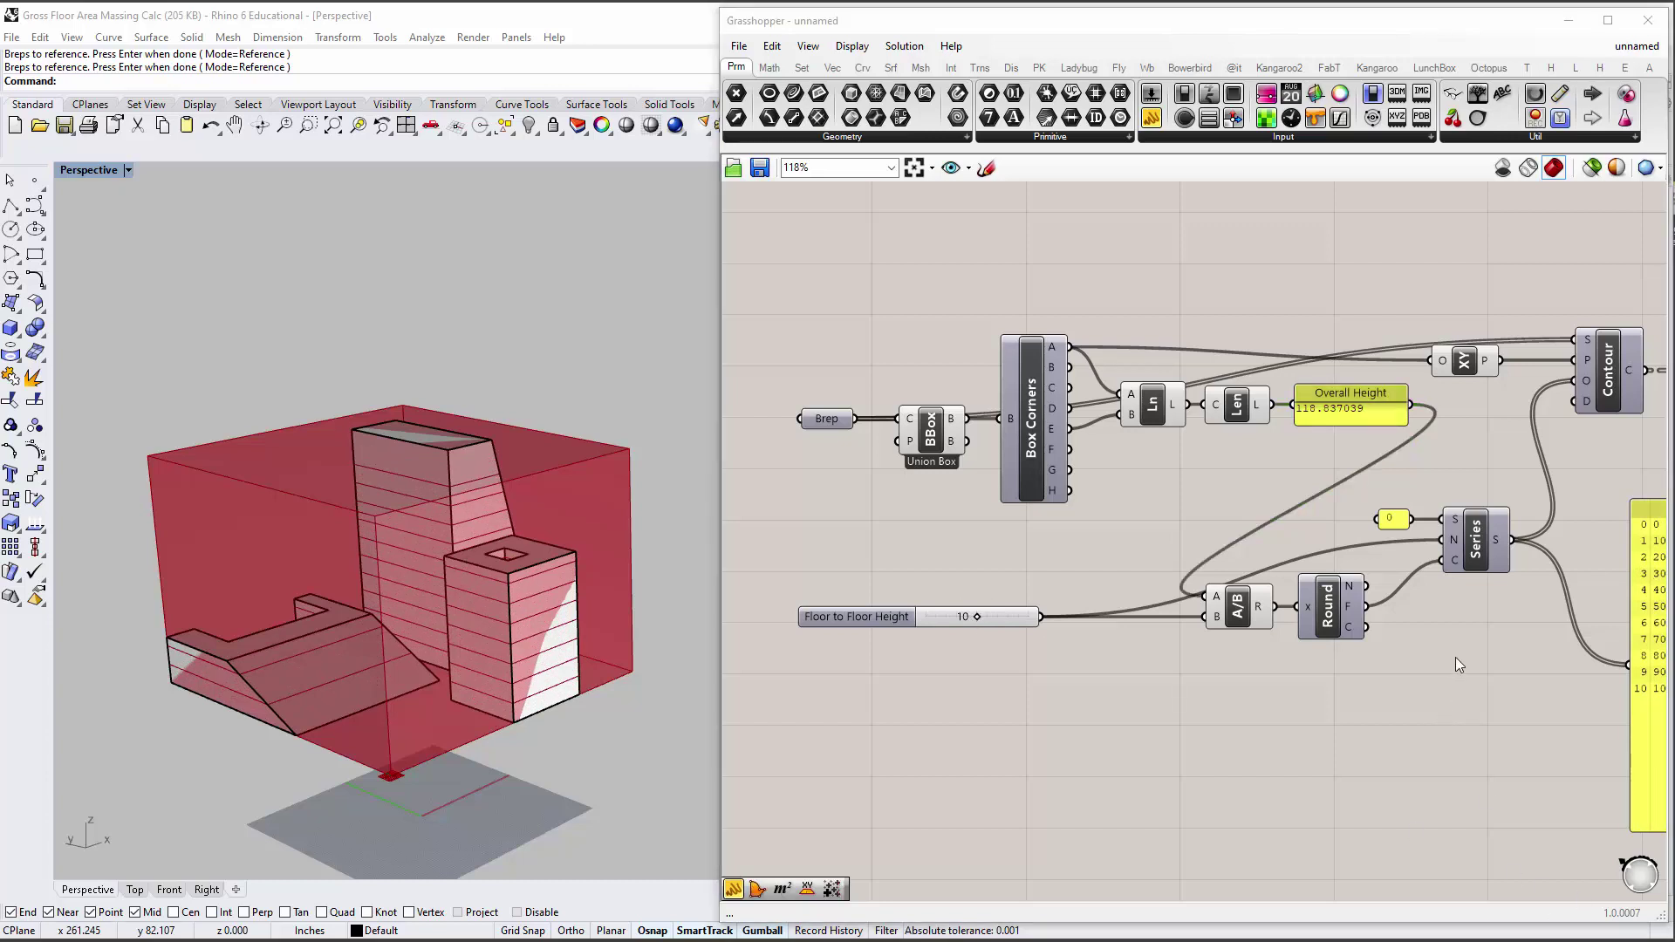
right_drag(1455, 656, 1159, 658)
click(1355, 650)
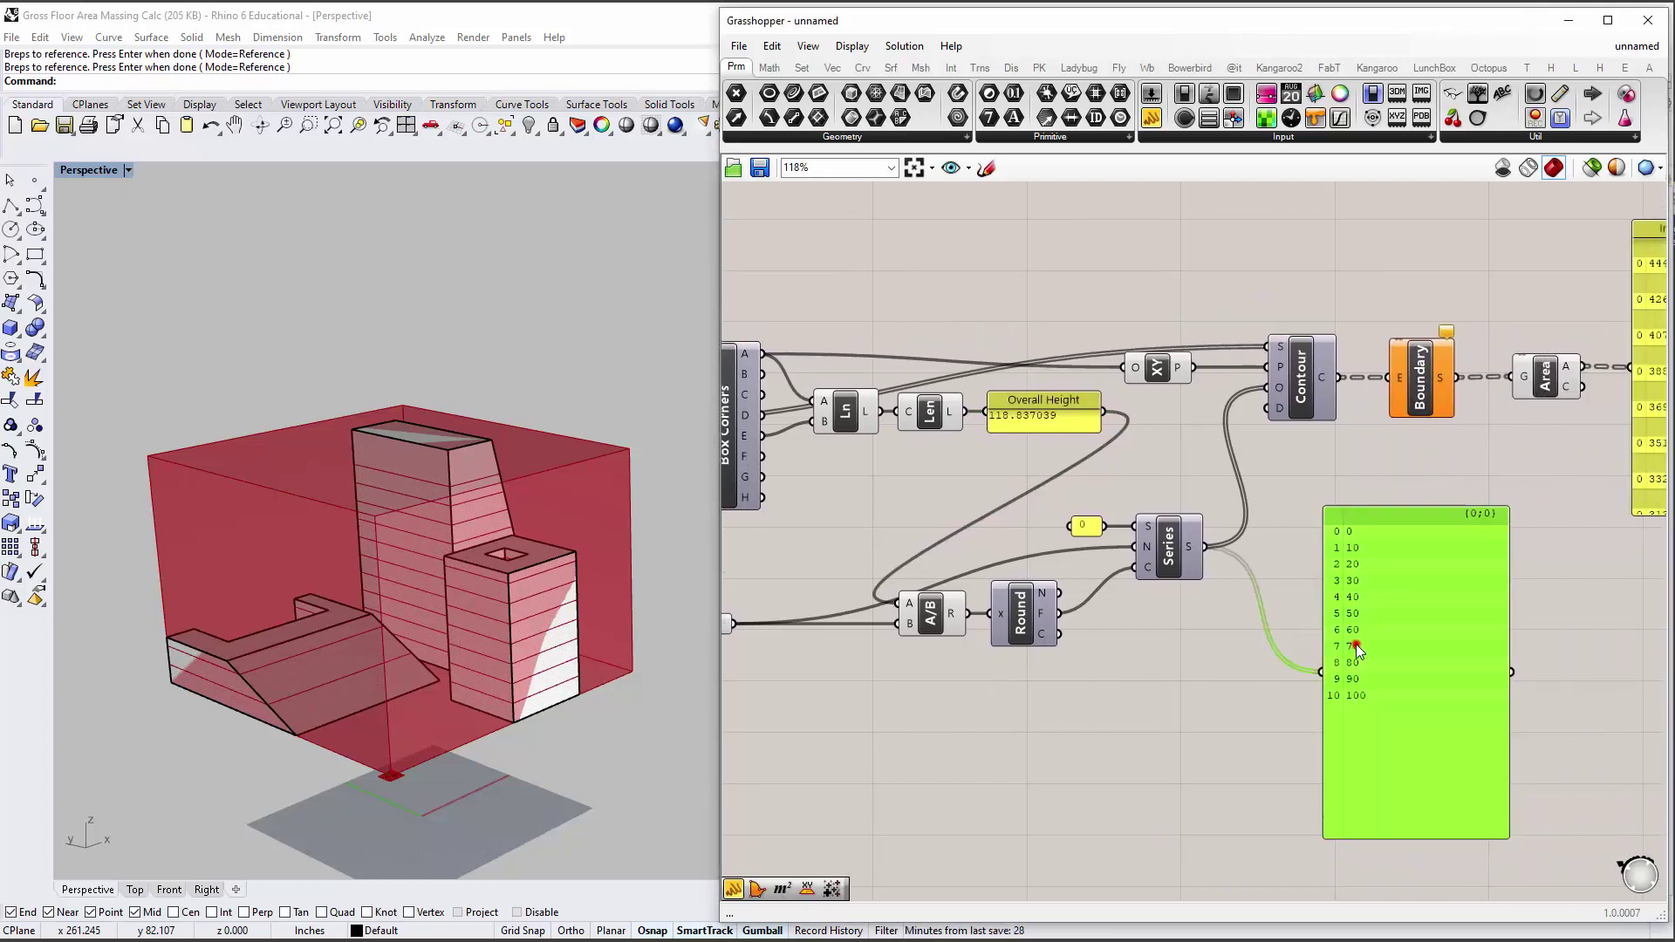
click(1509, 656)
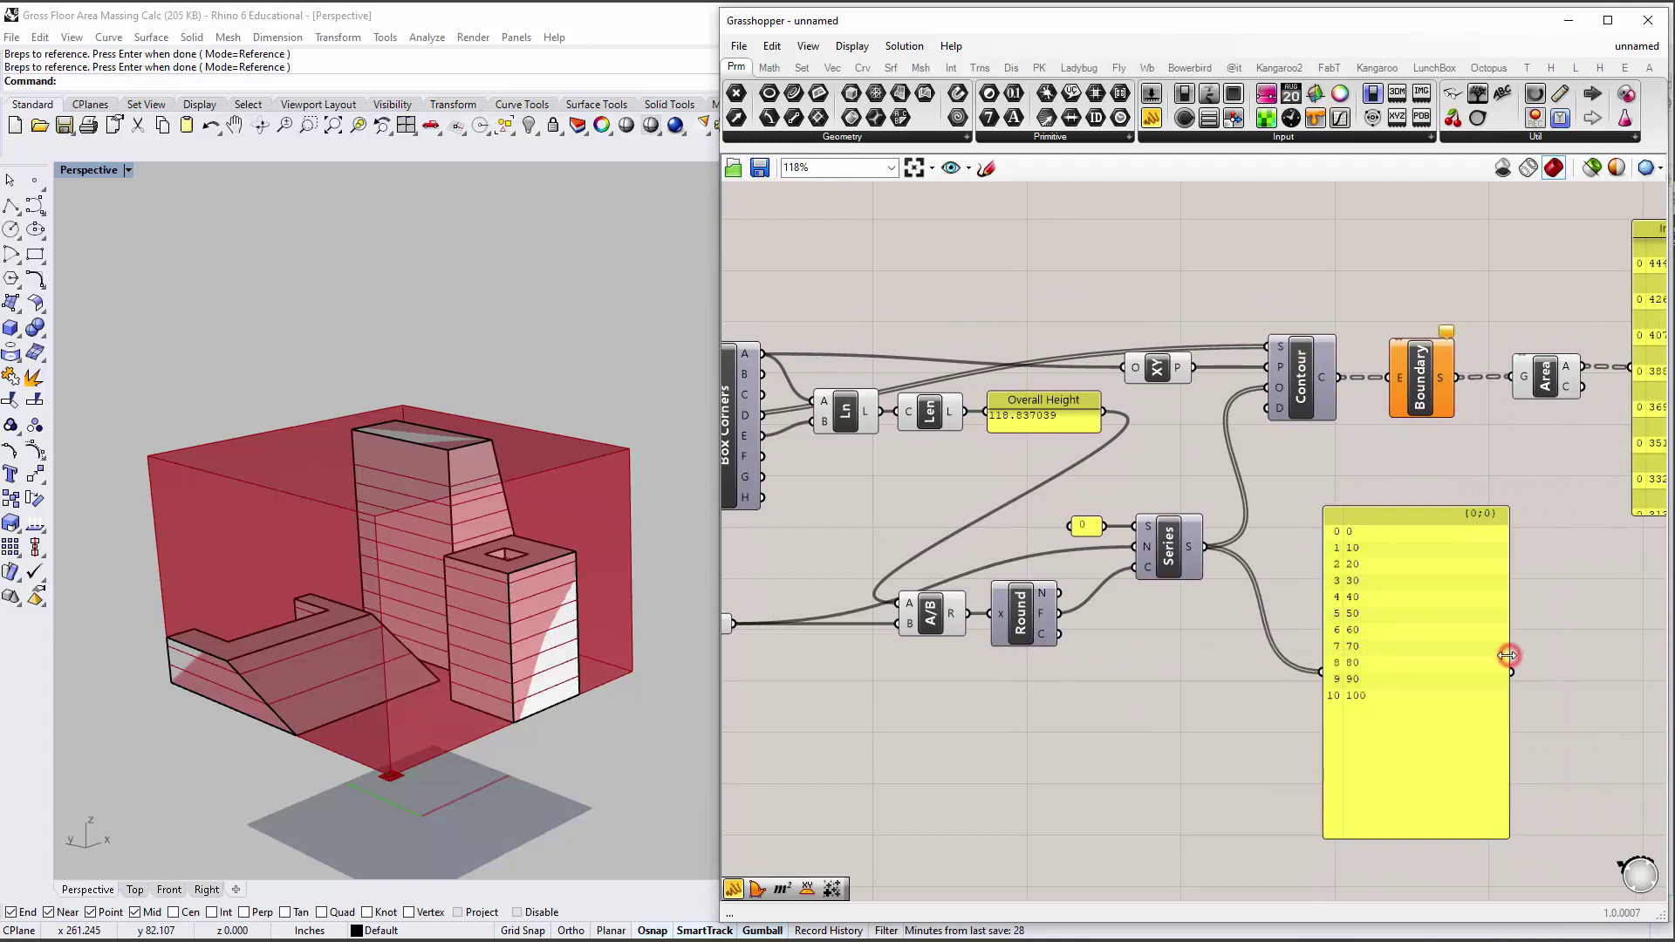
Narrow the Series output panel, shift it slightly and set the Floor to Floor Height slider to 12.
drag(1506, 654, 1424, 655)
drag(1366, 623, 1334, 603)
right_drag(1258, 529, 1460, 534)
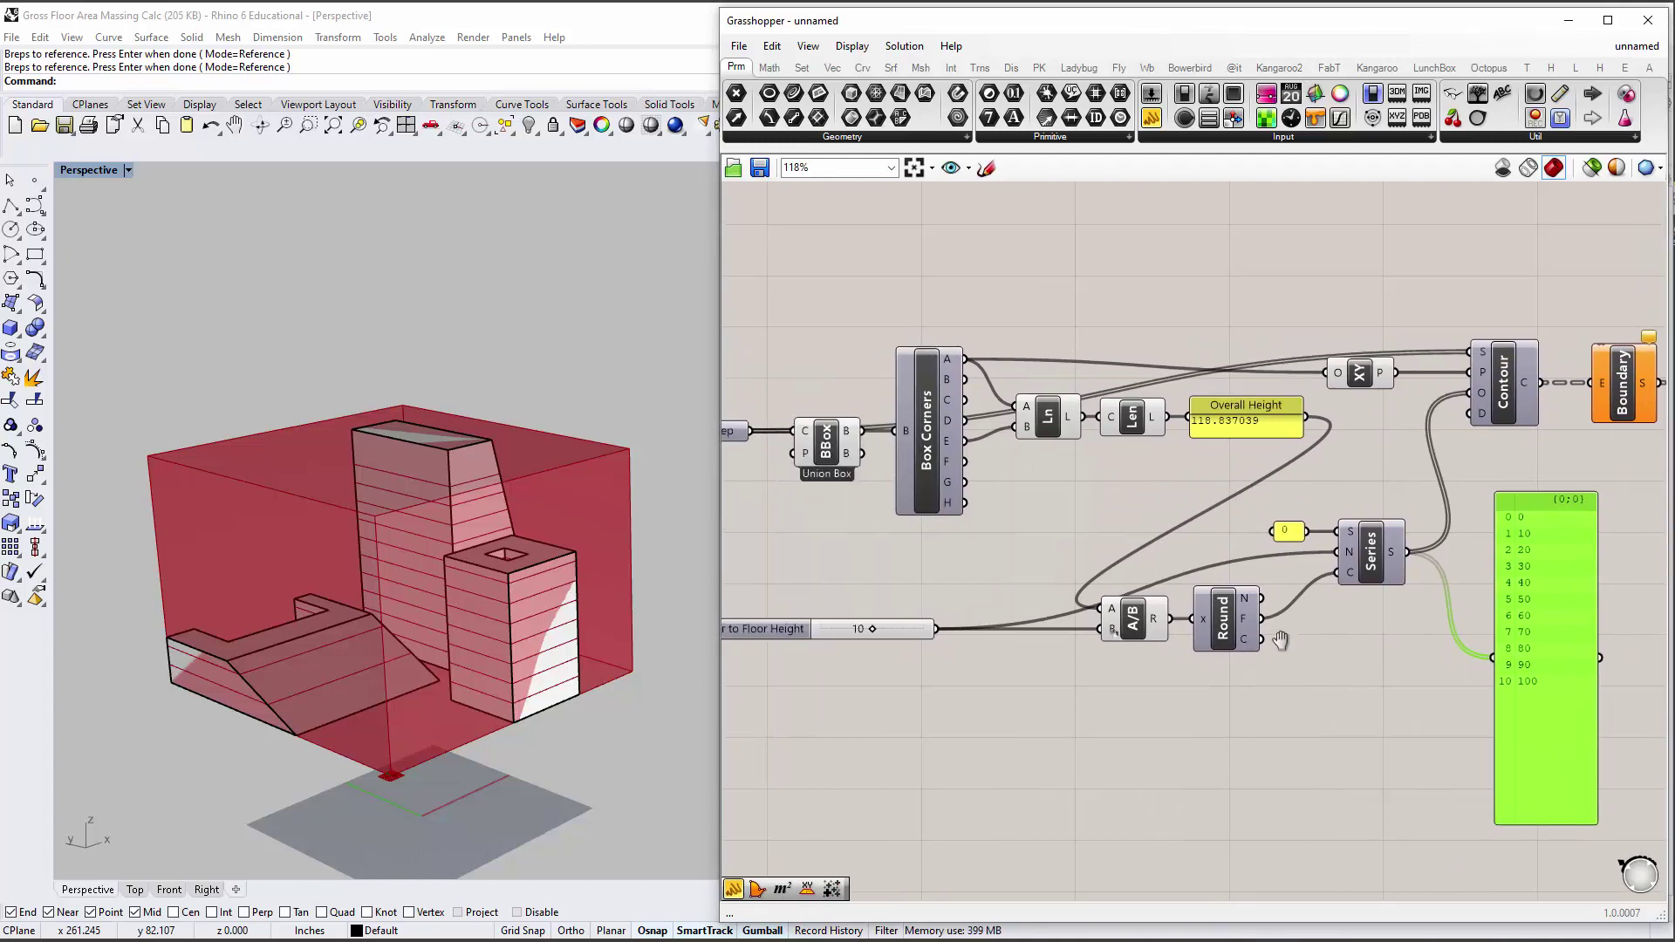
drag(871, 628, 883, 630)
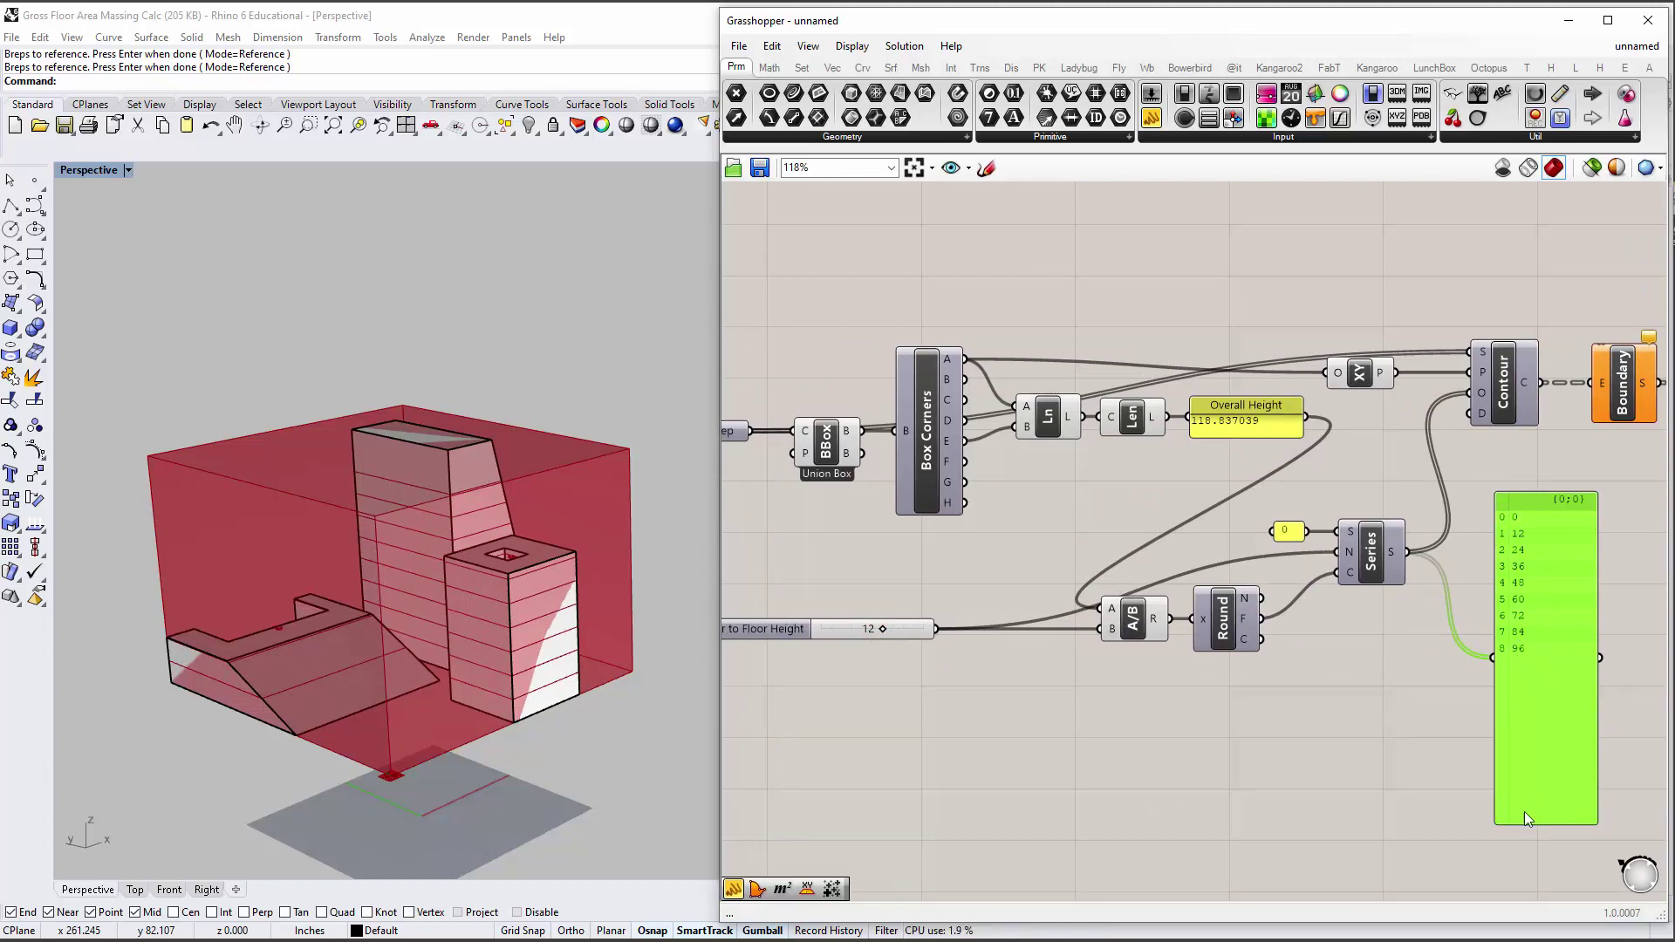
Shorten the Series output panel to fit its list and reposition it beside the Series component.
drag(1546, 822, 1545, 690)
drag(1542, 568, 1526, 599)
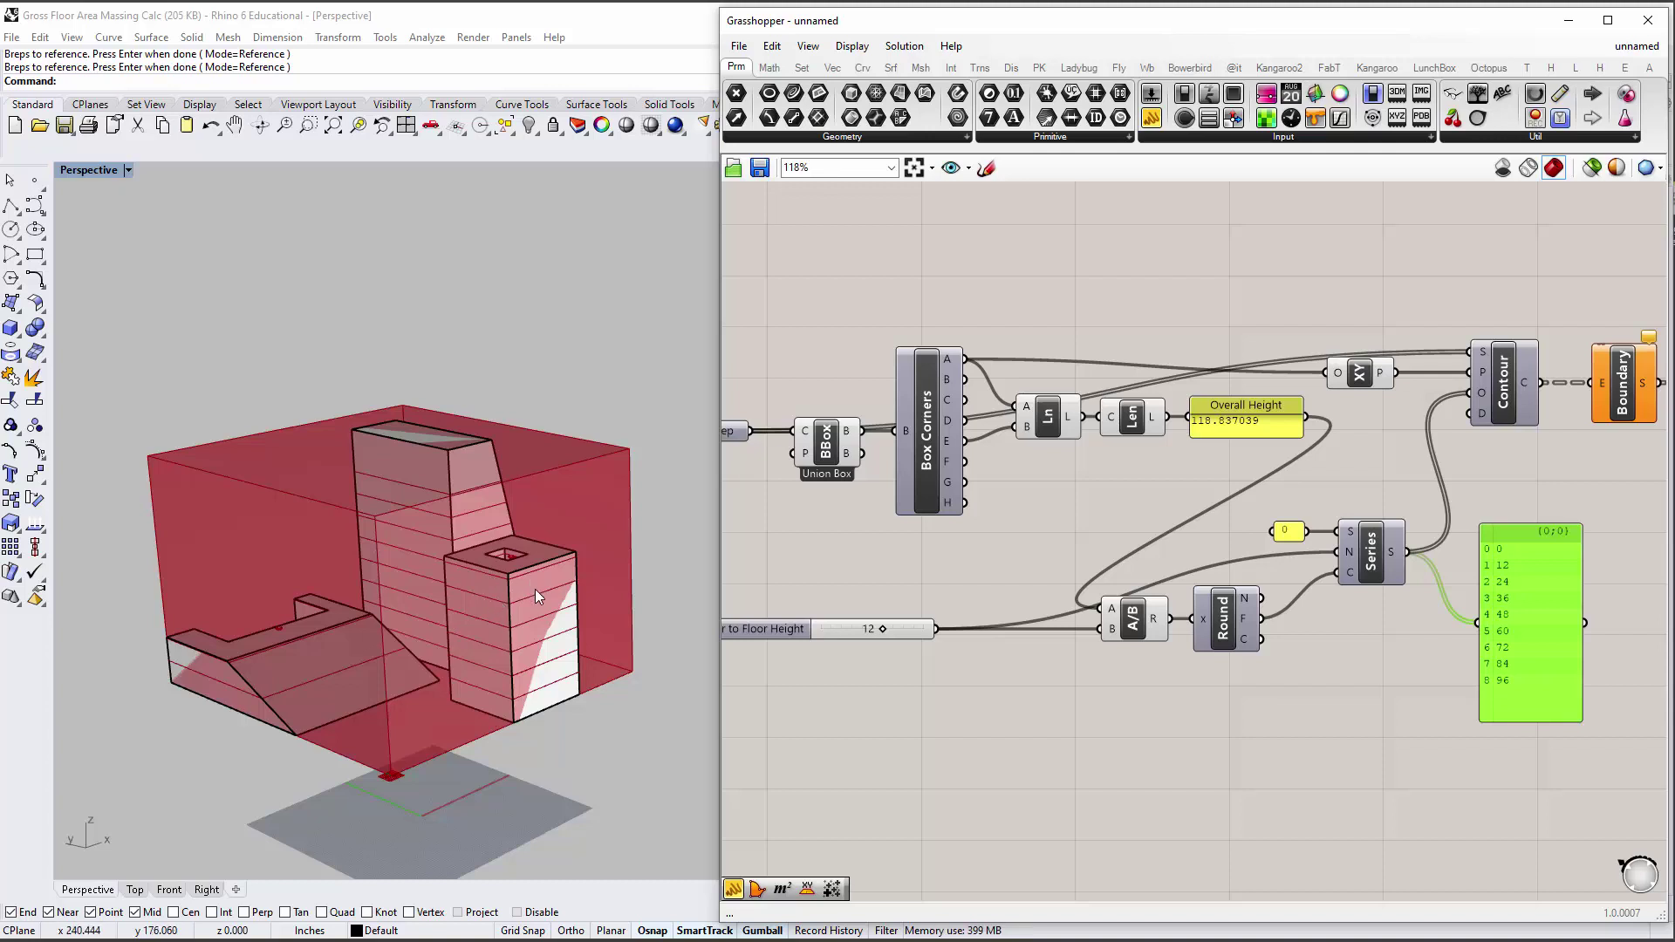
right_drag(1560, 586, 1420, 586)
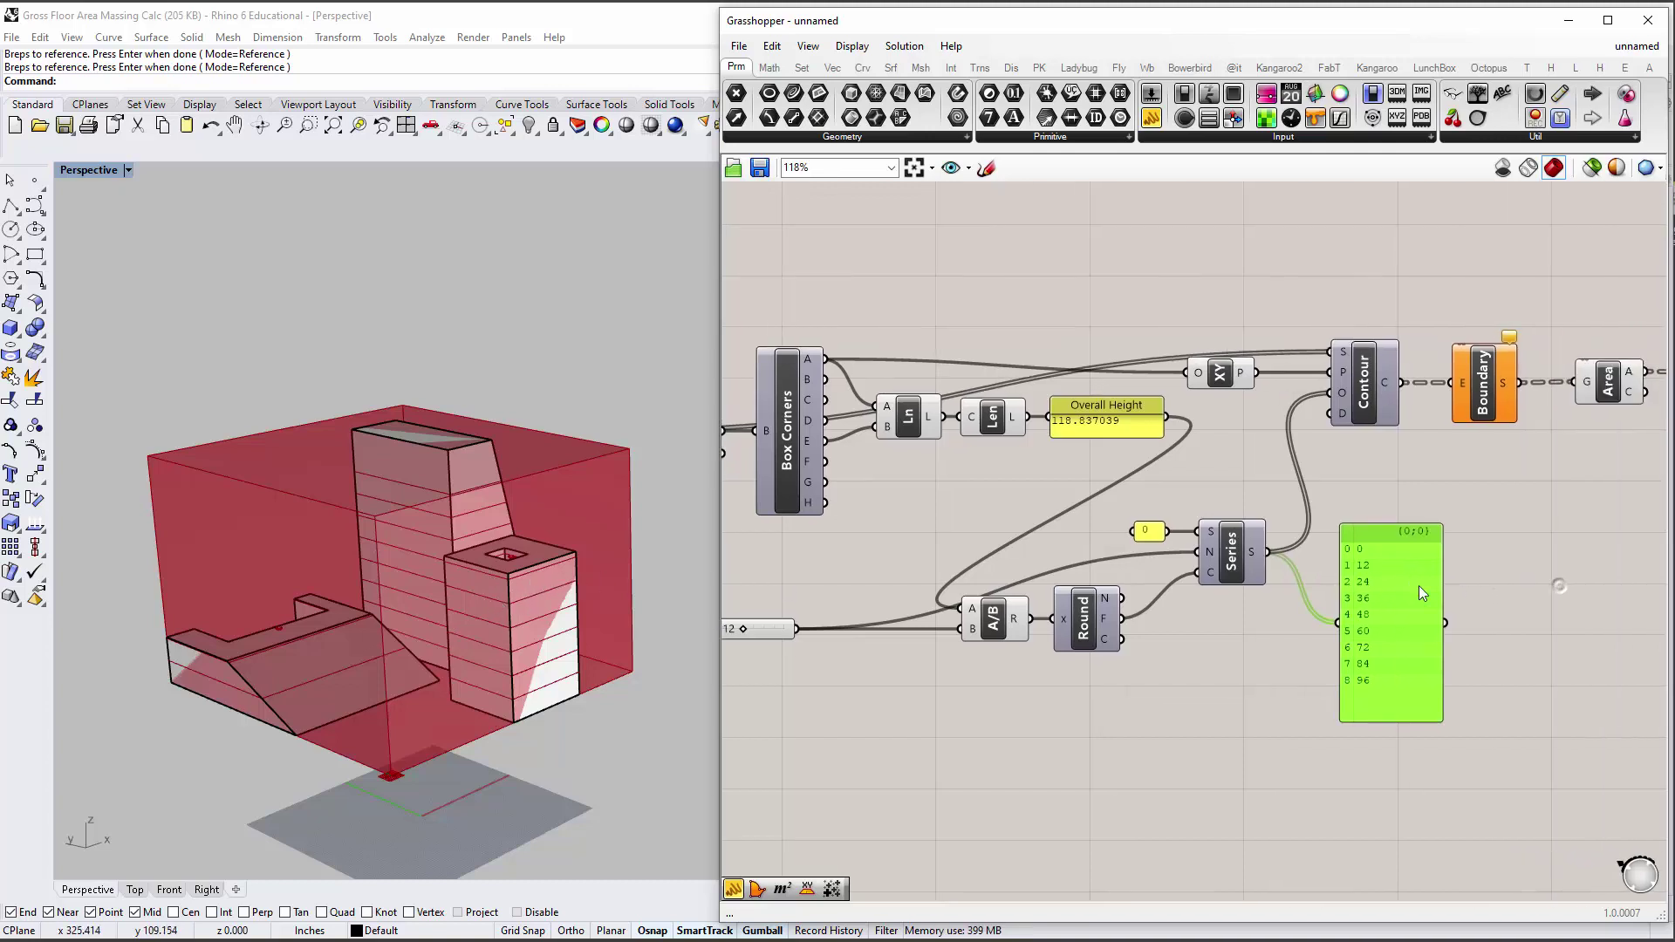
drag(1374, 596, 1381, 573)
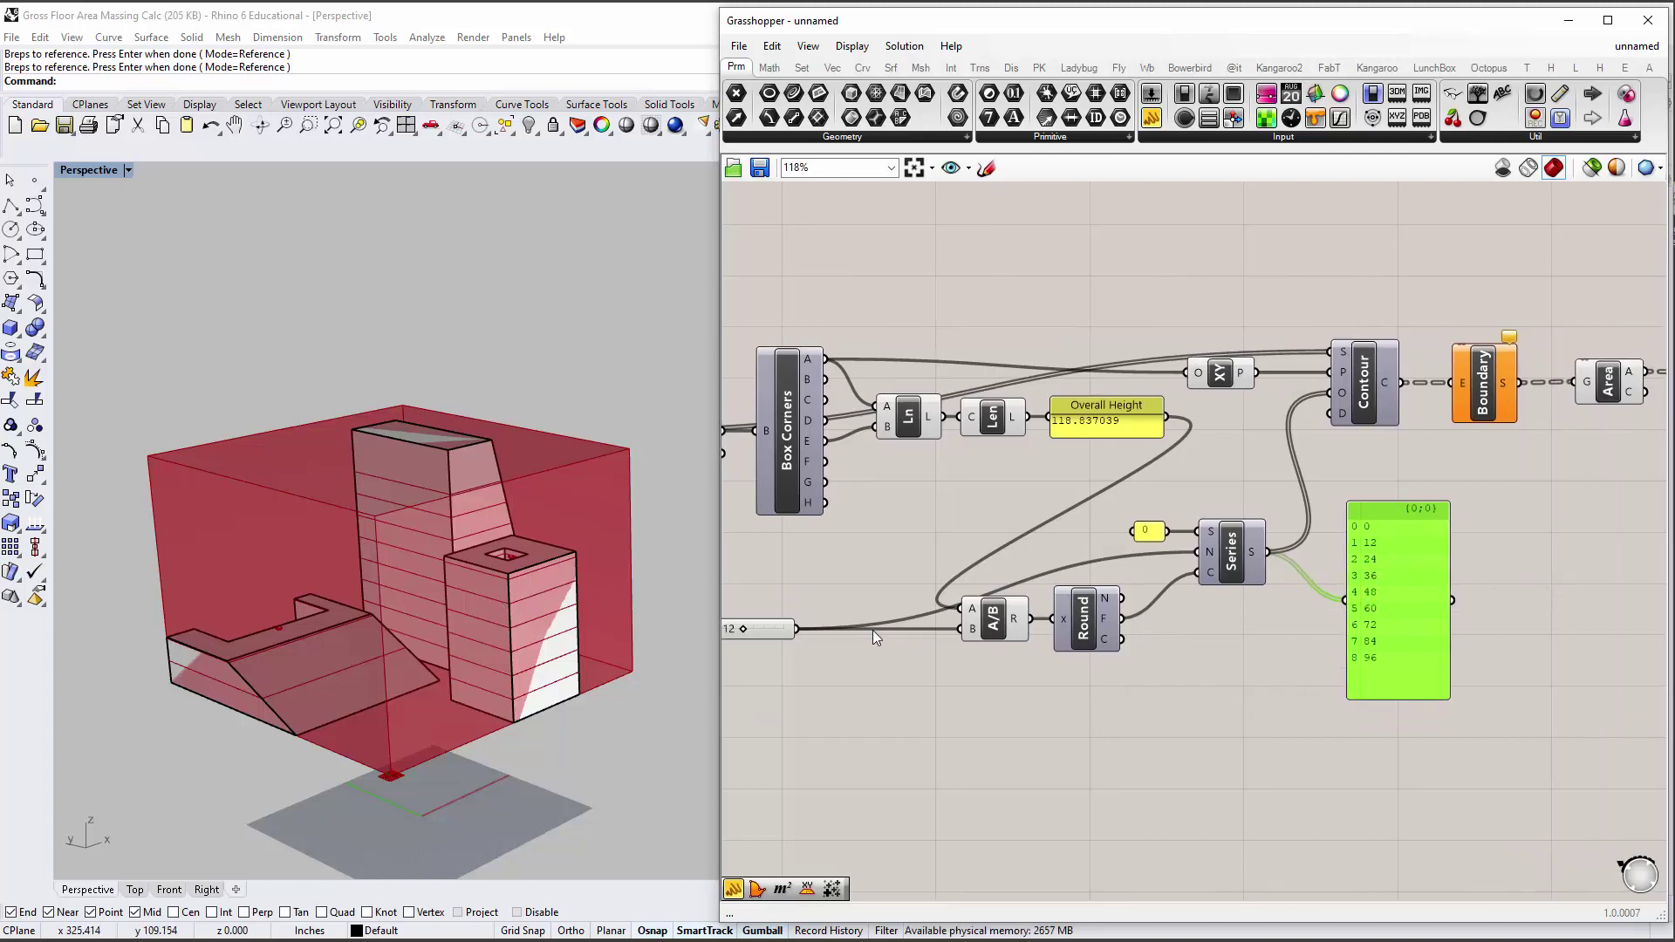
right_drag(772, 621, 818, 624)
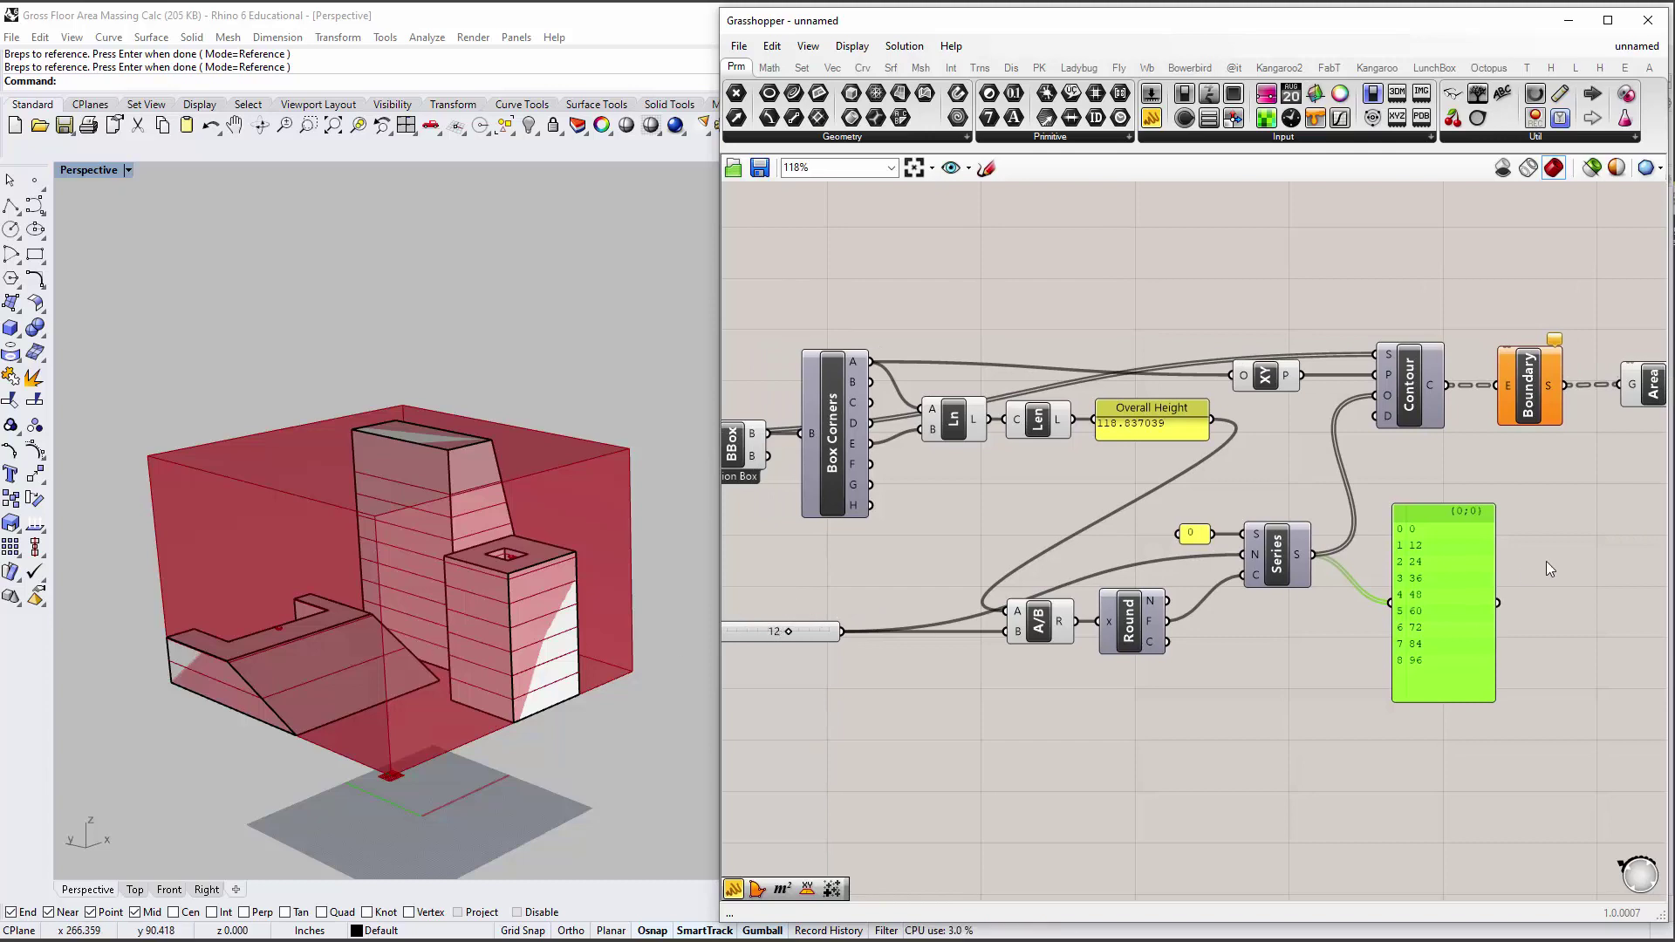
Narrow the Series output panel further so it fits closely around its height values.
scroll(1436, 564, up, 3)
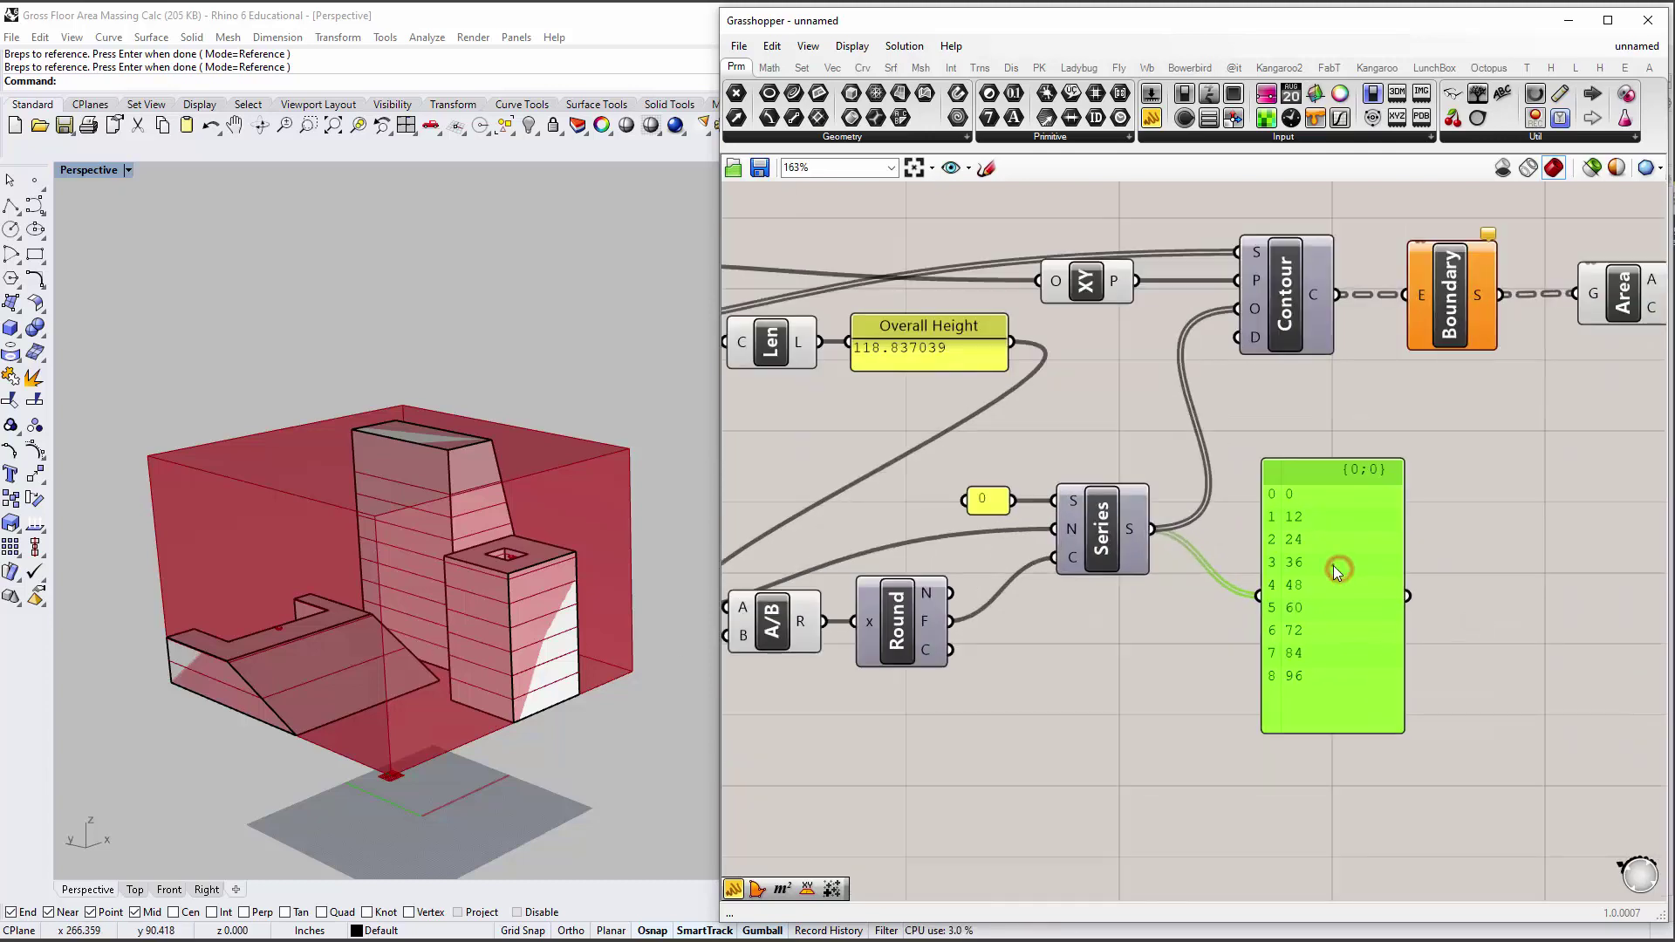
right_click(1333, 566)
click(1541, 486)
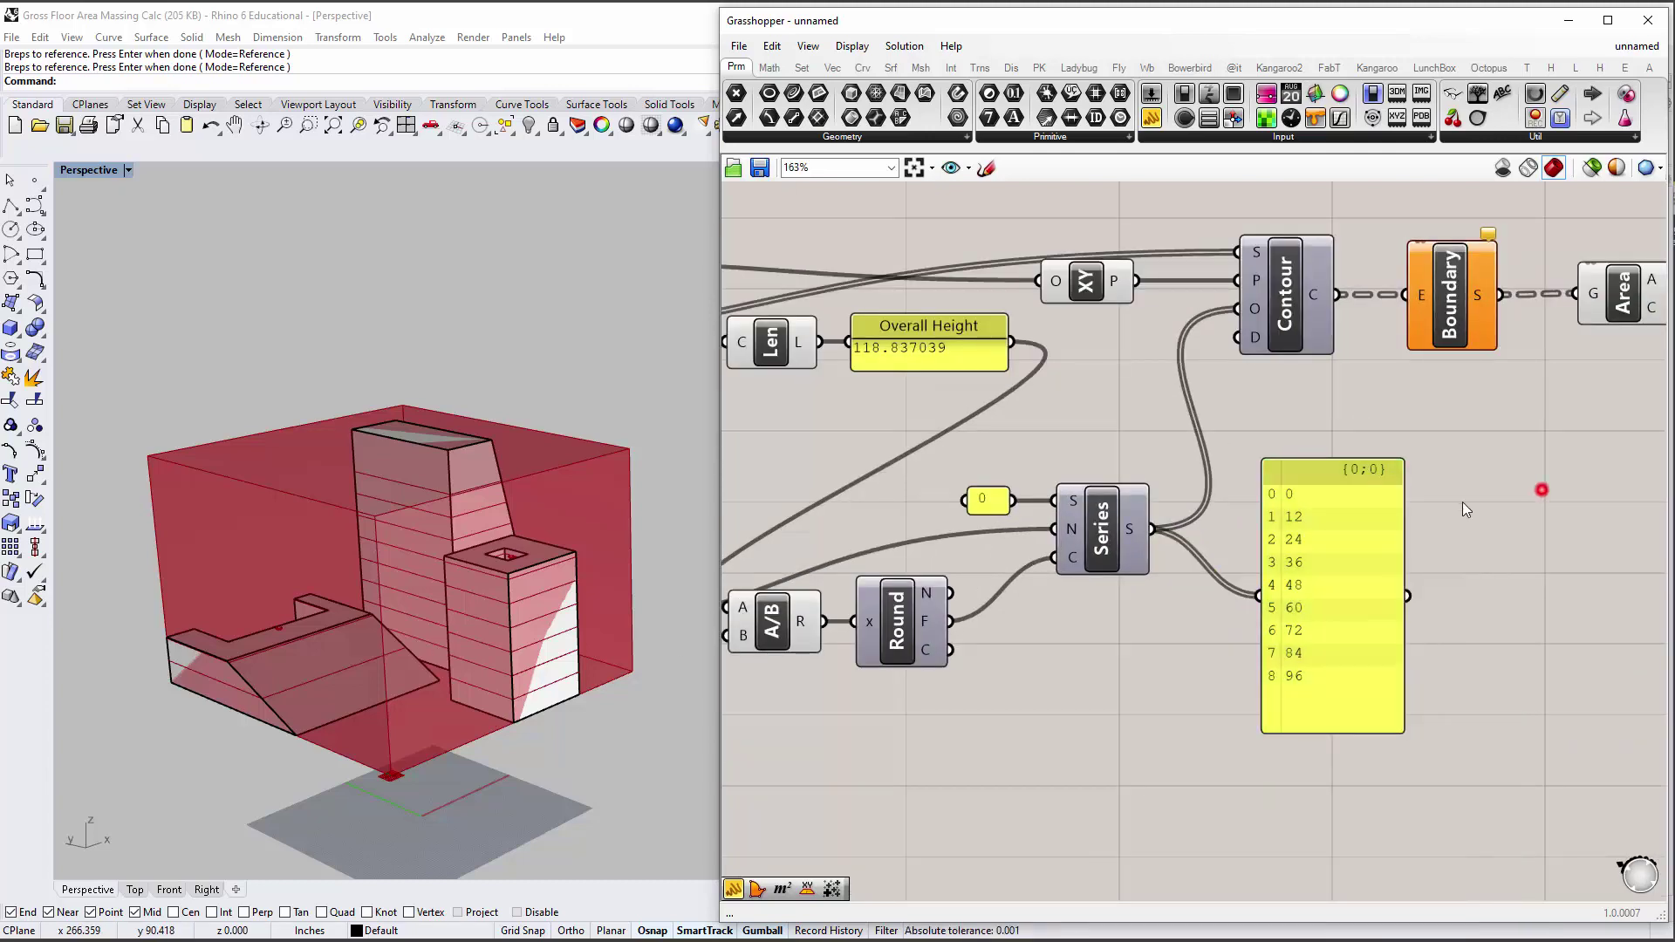
click(1340, 517)
drag(1402, 571, 1355, 572)
right_click(1323, 560)
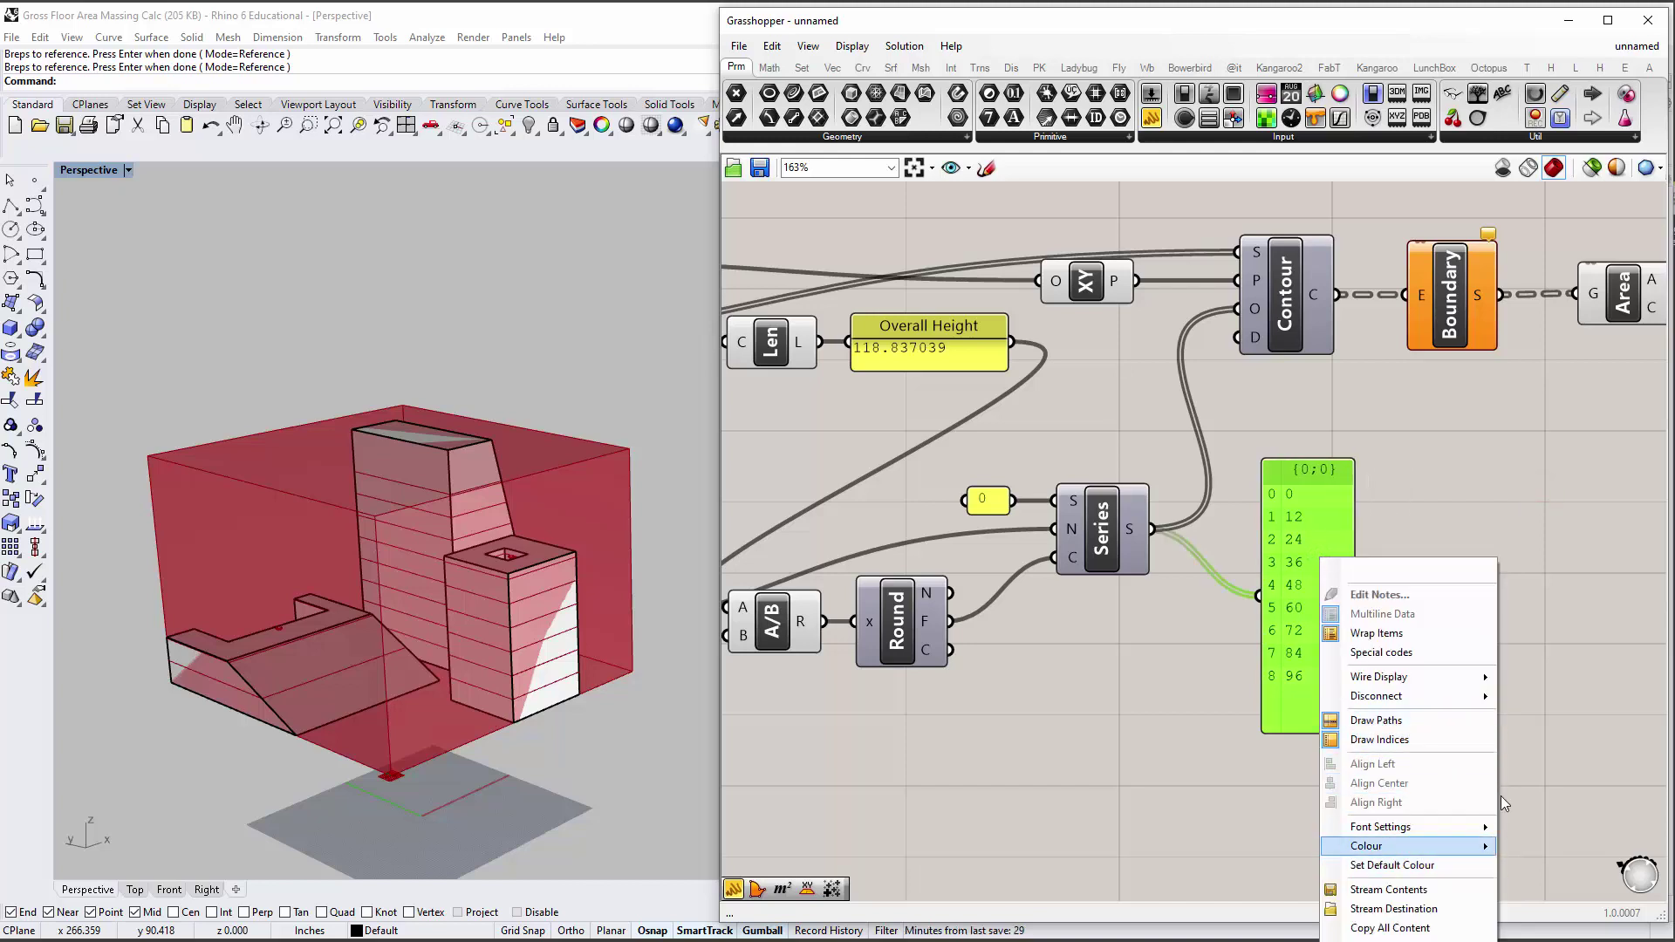
click(1502, 666)
Copy only the data from the Series output panel.
right_drag(1495, 654, 1473, 577)
right_drag(1428, 513, 1354, 353)
scroll(1353, 354, down, 1)
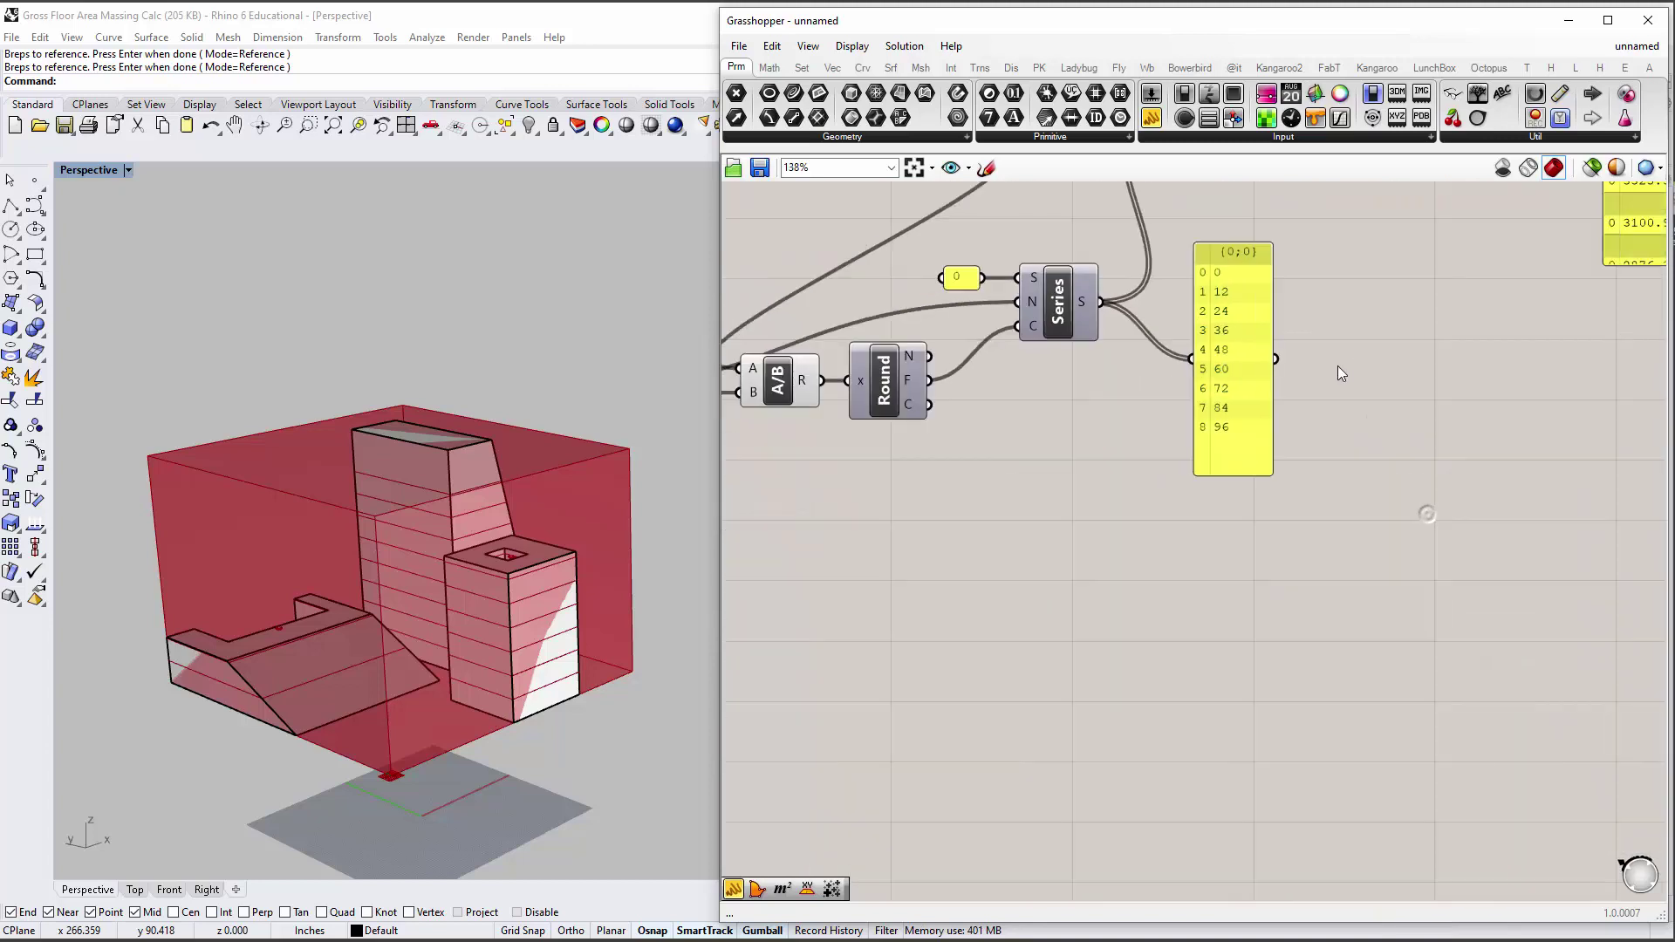
click(1229, 352)
right_click(1228, 352)
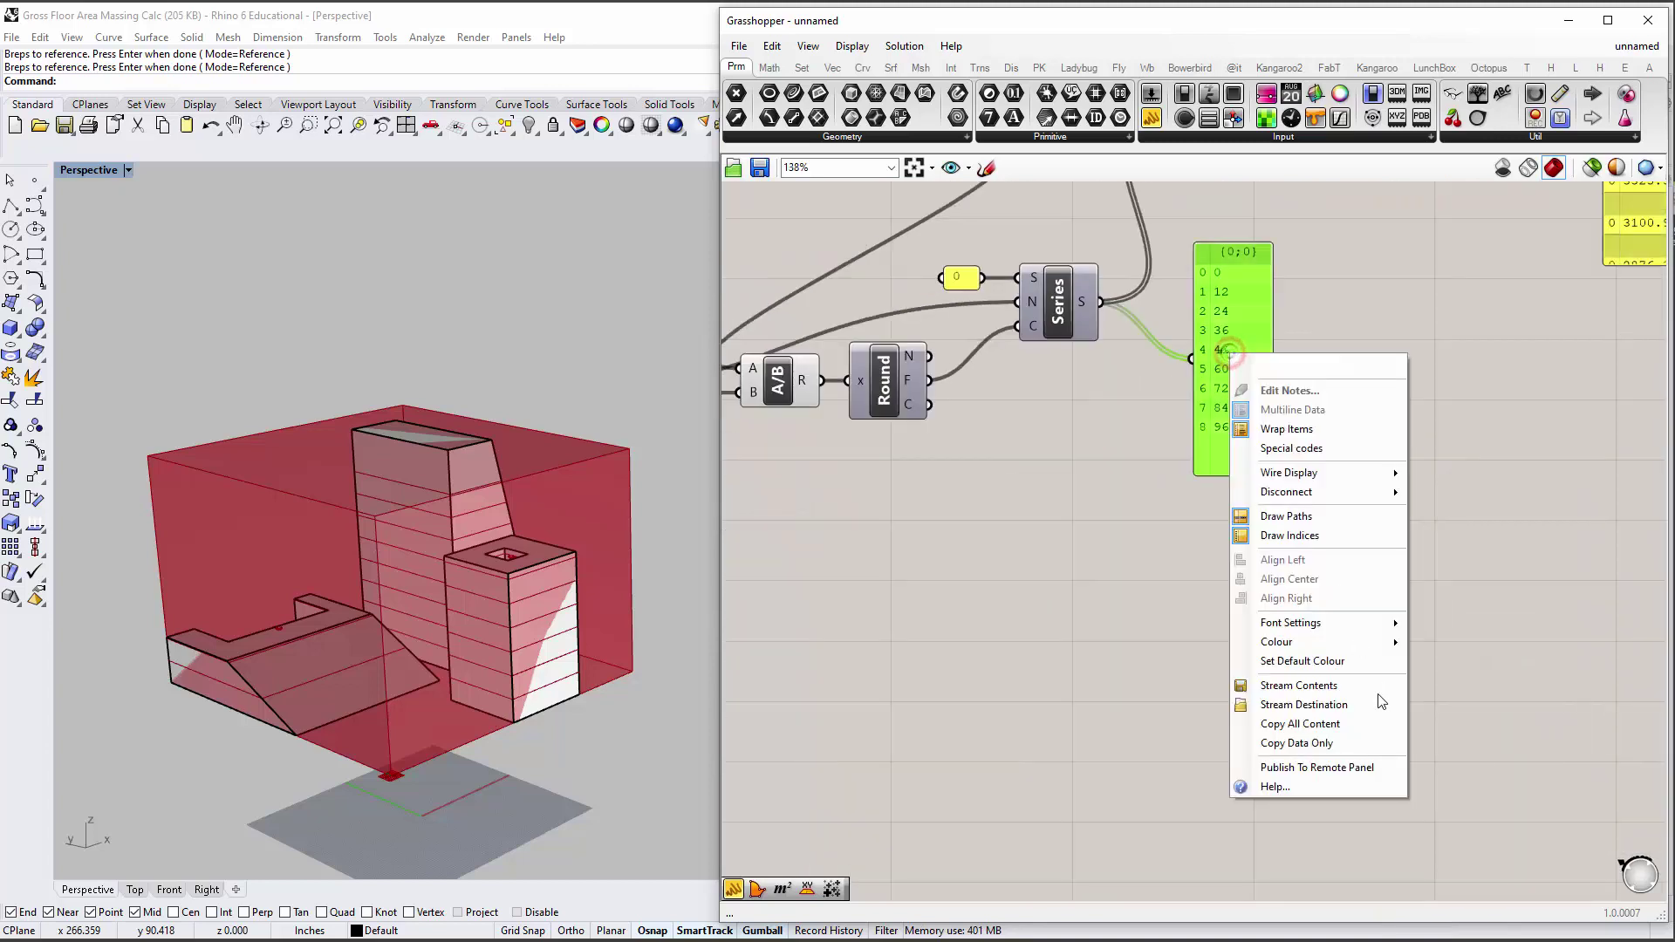
click(1358, 743)
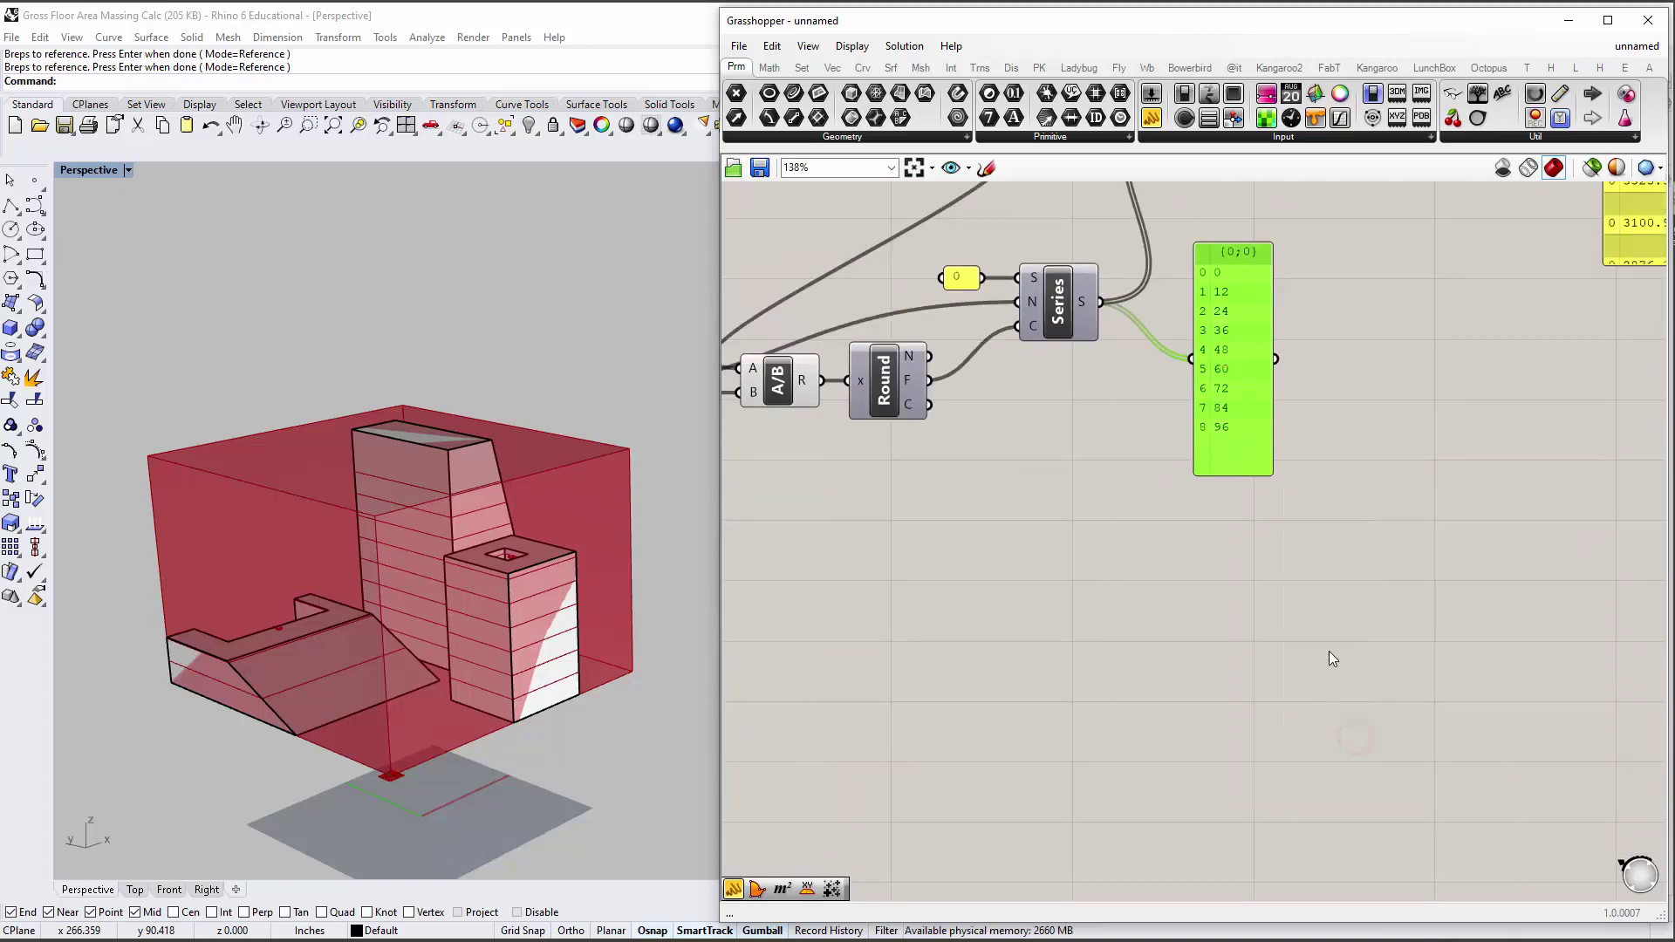
click(1323, 541)
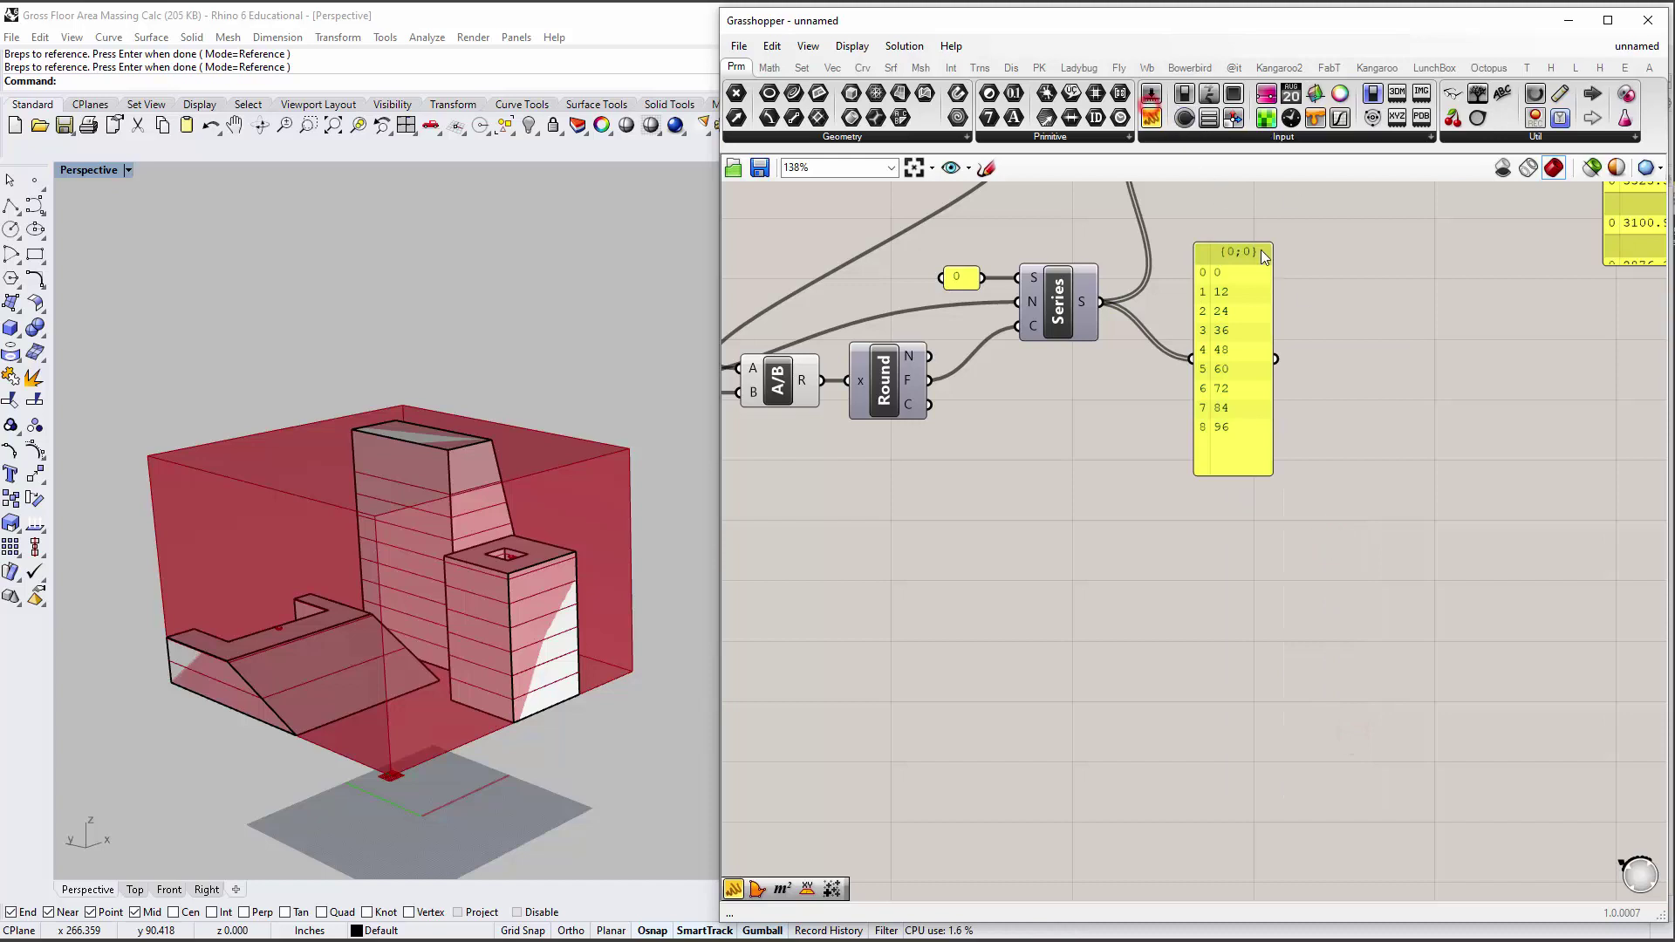
Add a new panel near the Series panel, paste the copied height values into it and enlarge it.
drag(1152, 117, 1428, 512)
double_click(1413, 499)
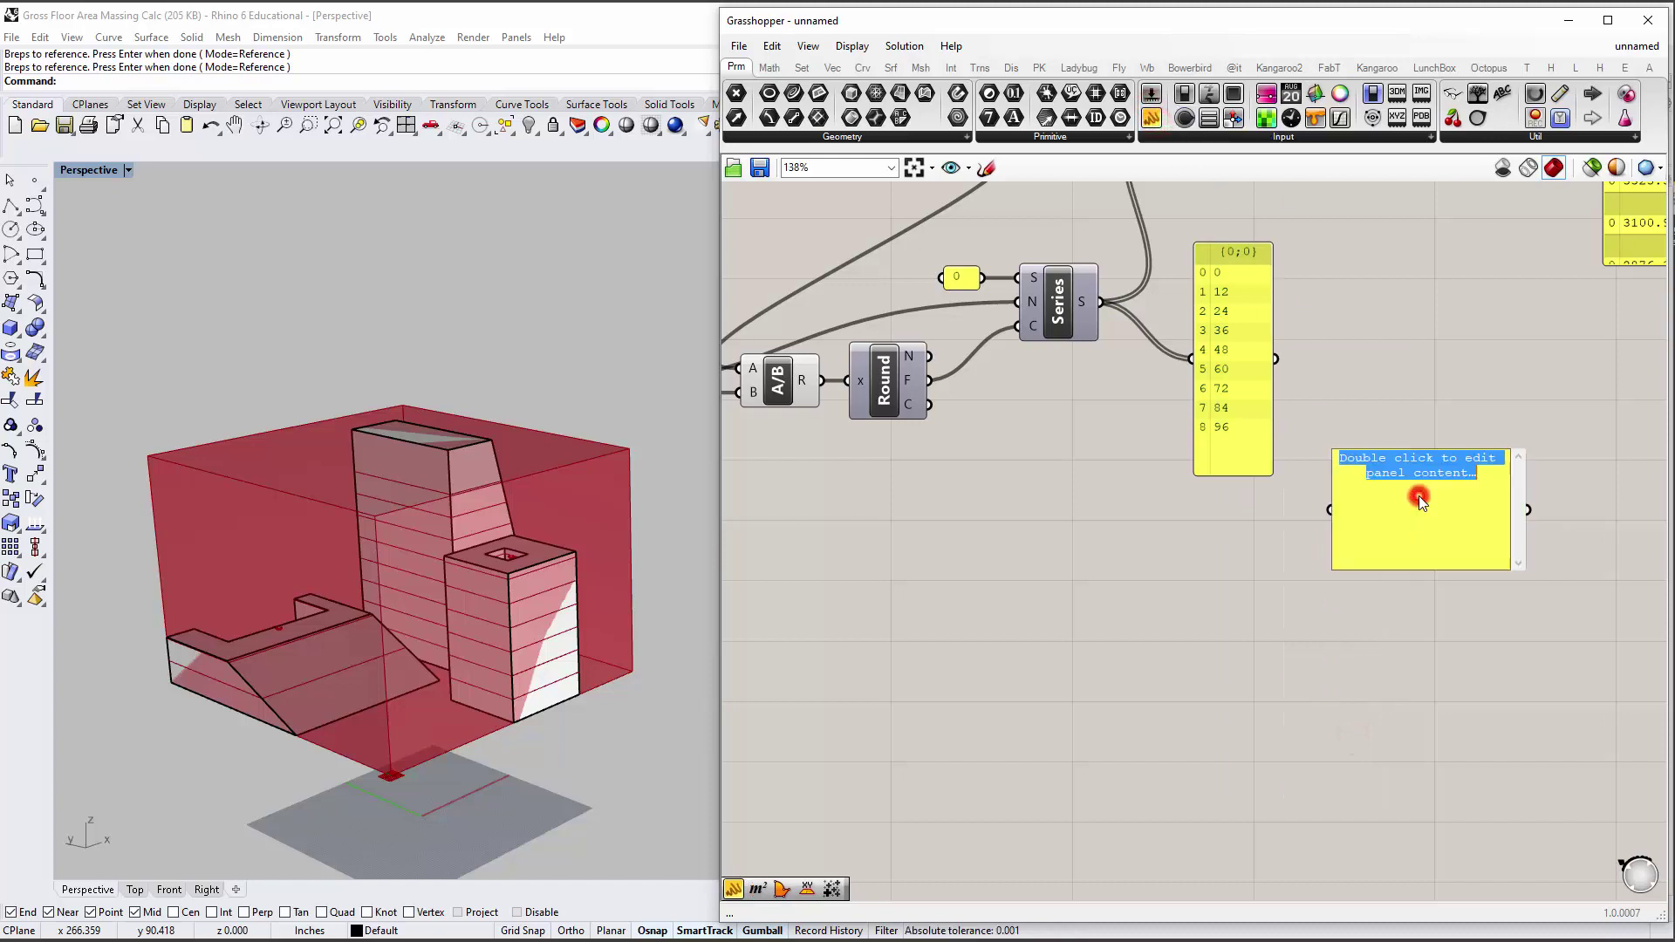
right_click(1414, 503)
click(1455, 577)
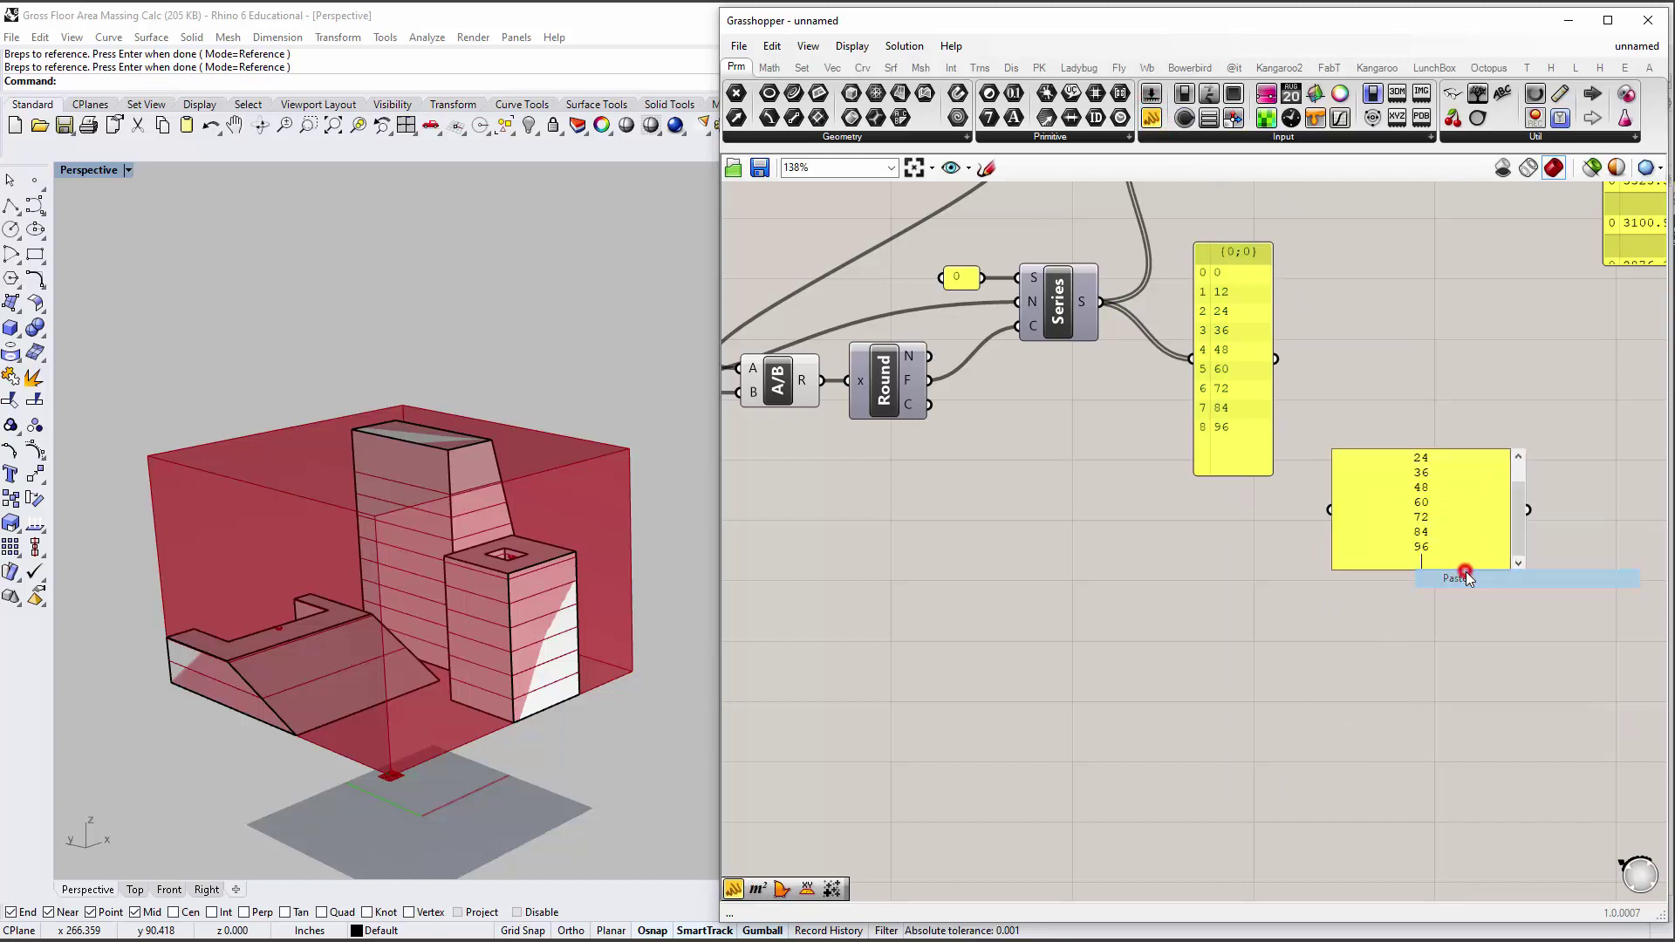
click(1553, 497)
drag(1454, 569, 1440, 702)
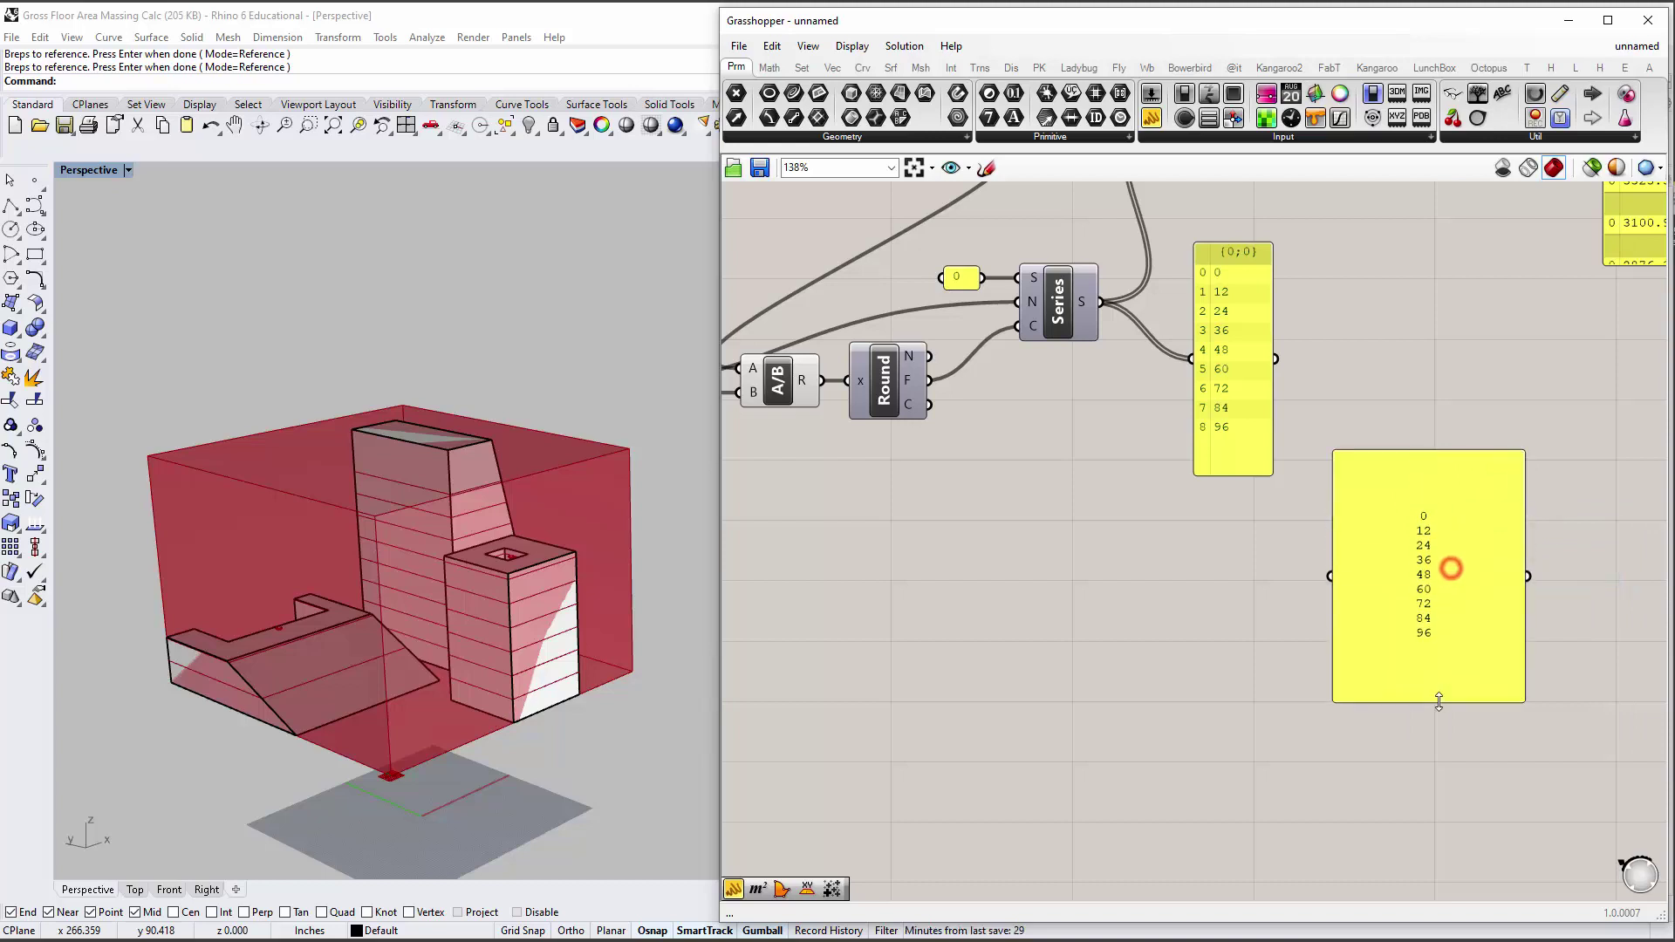
Turn off Multiline Data for the pasted panel so each height is a separate item, and narrow the panel.
click(1397, 526)
right_click(1396, 524)
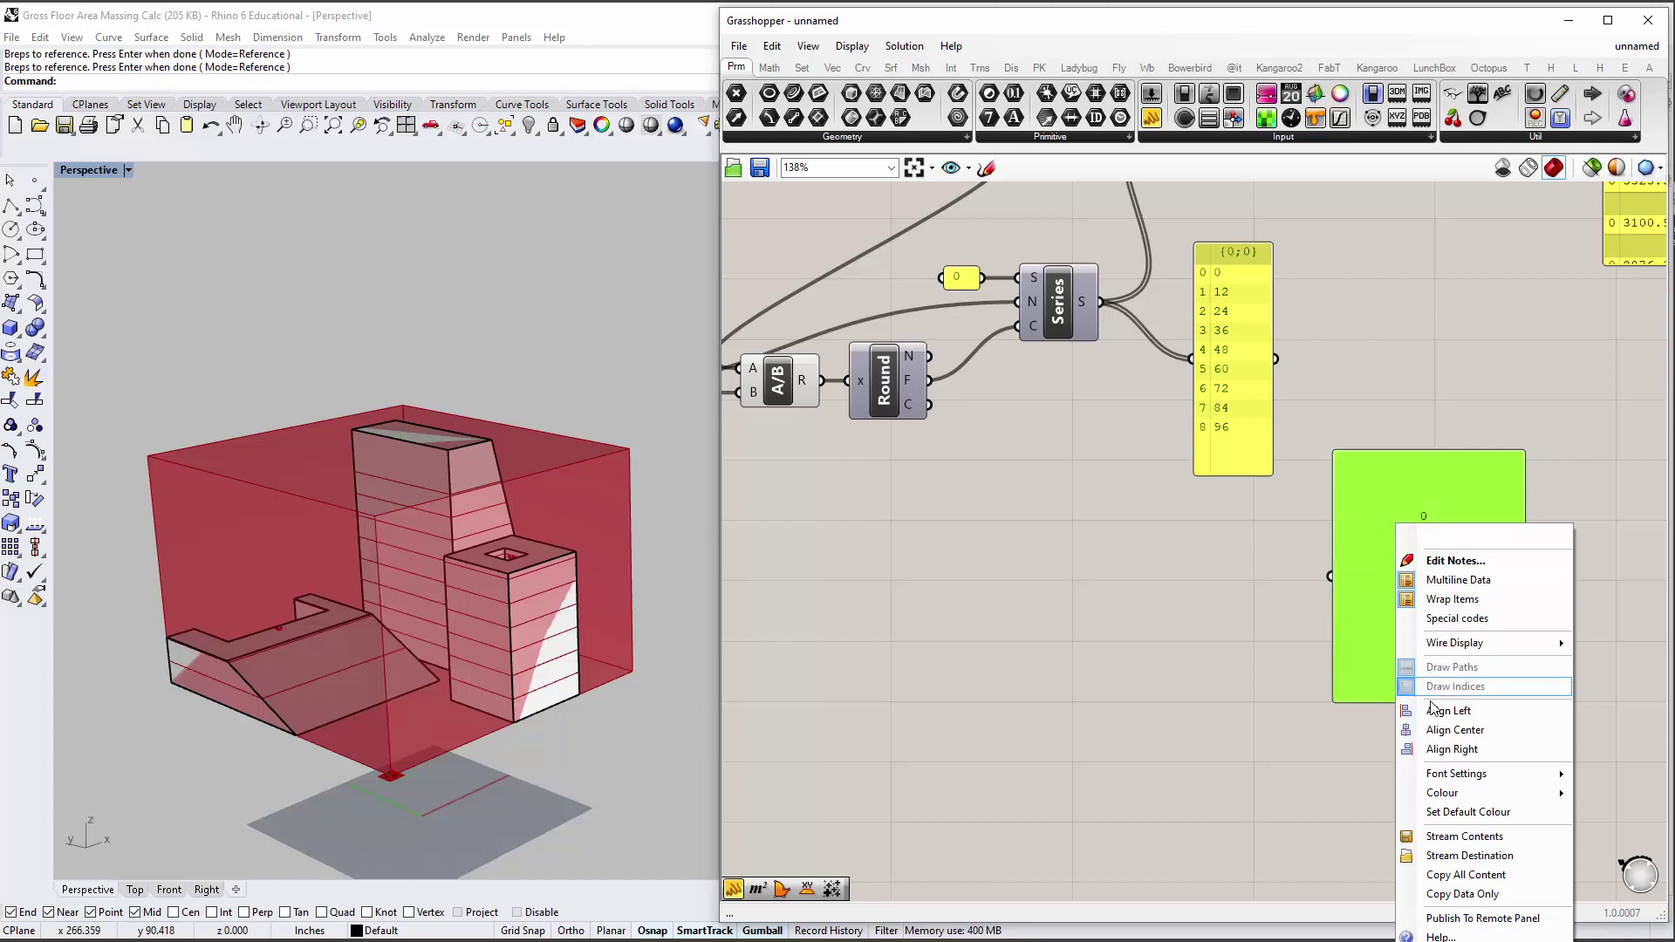
click(1440, 579)
click(1352, 373)
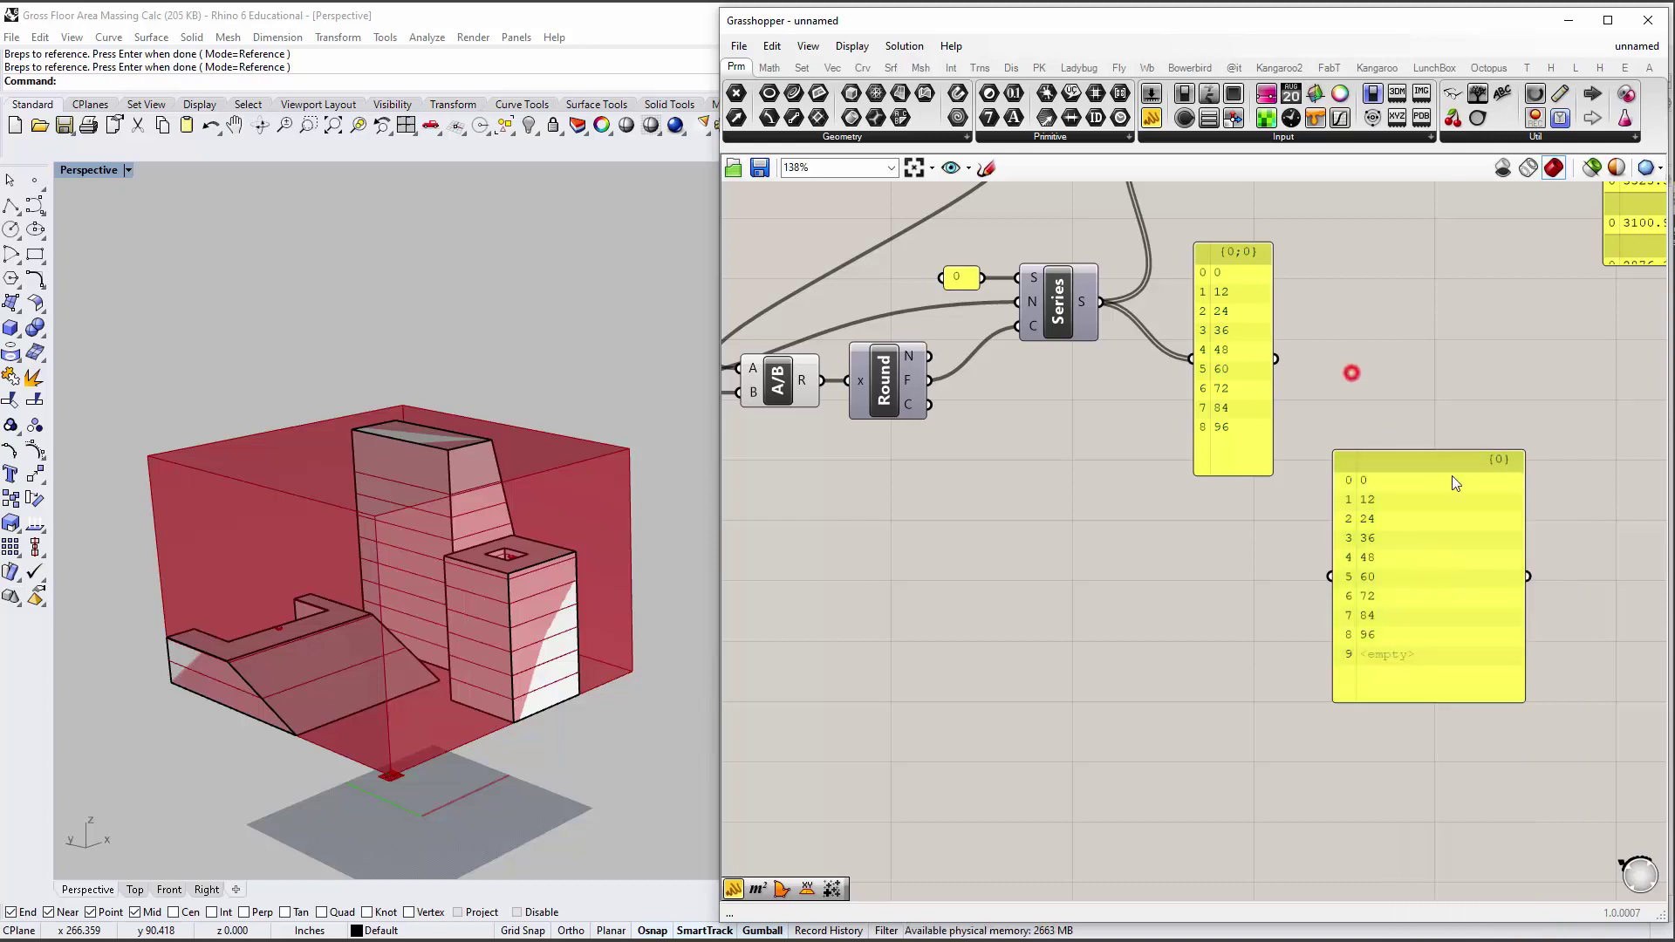
drag(1520, 527, 1439, 533)
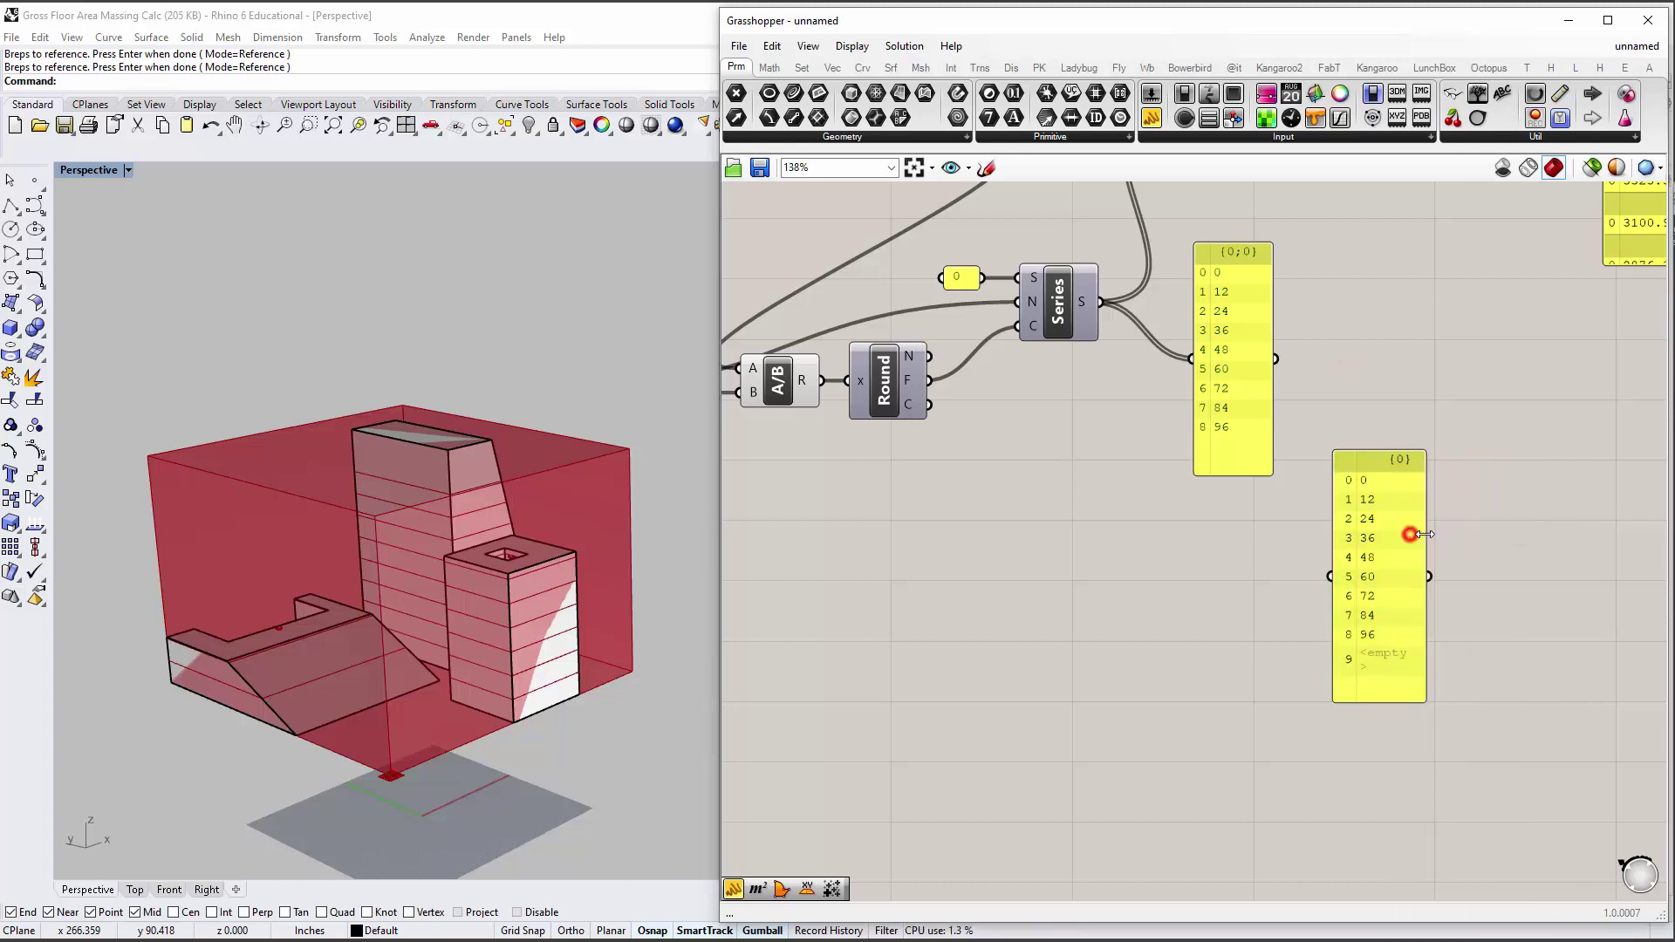
Remove the empty last line from the pasted panel and arrange it beside the Series panel.
right_drag(1276, 507, 1197, 547)
double_click(1316, 678)
click(1324, 632)
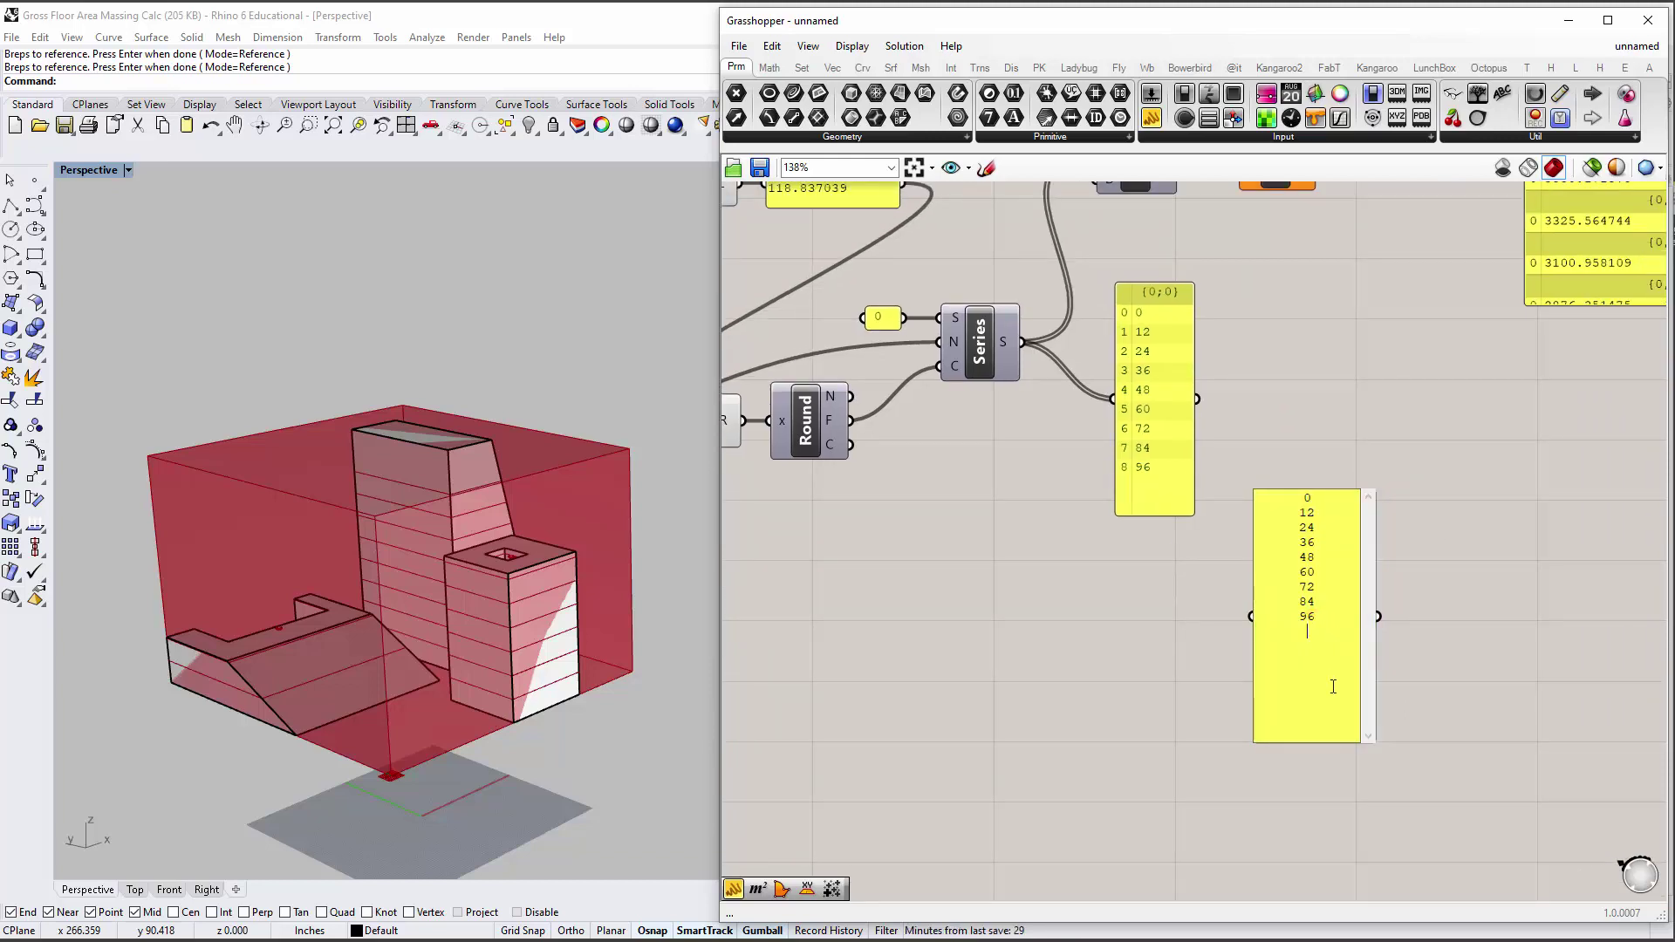
click(1401, 677)
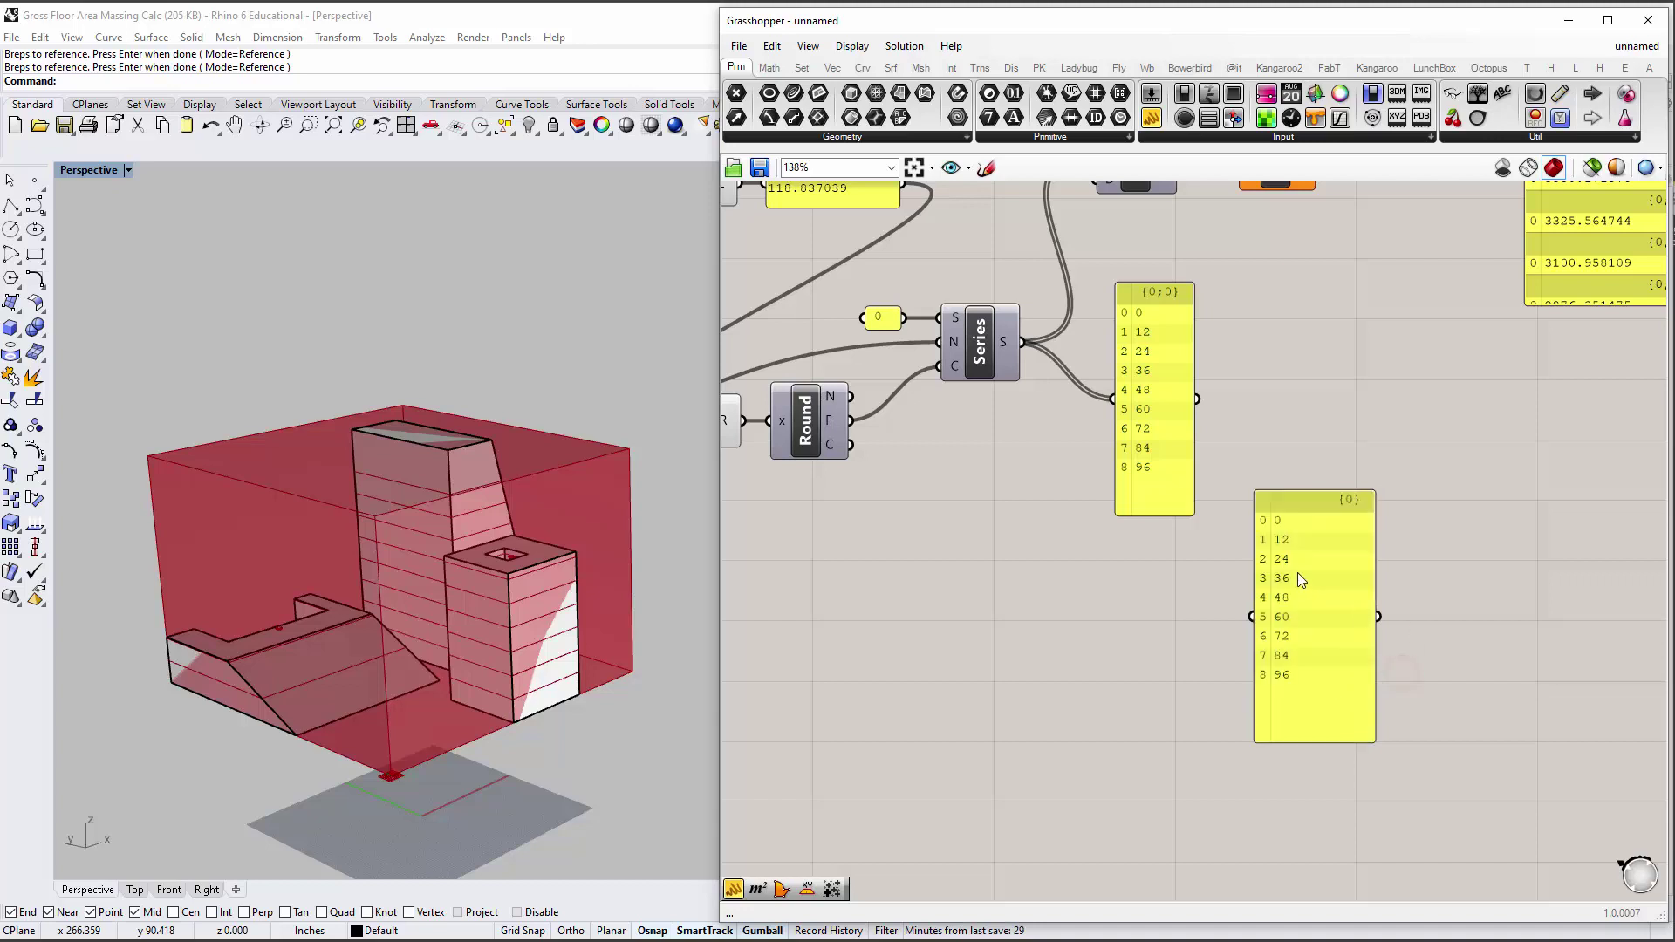
drag(1171, 436, 1140, 464)
drag(1326, 586, 1330, 497)
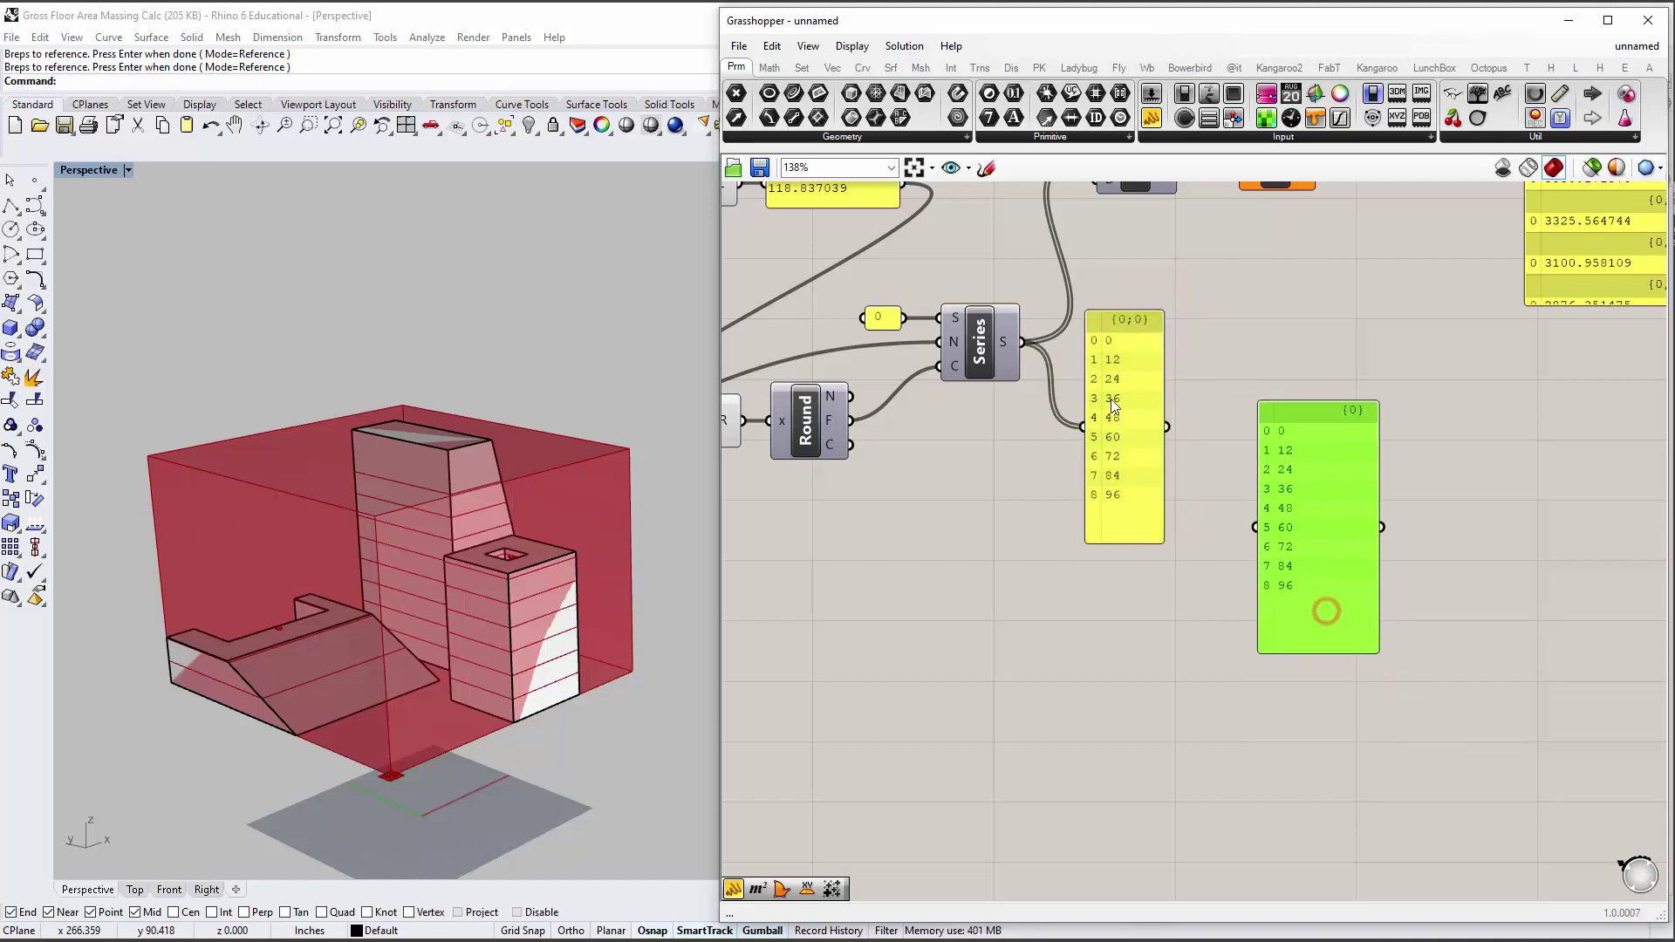
Edit the pasted height list: delete the last value, 96, and change the second value to 16.
double_click(1325, 499)
click(1313, 527)
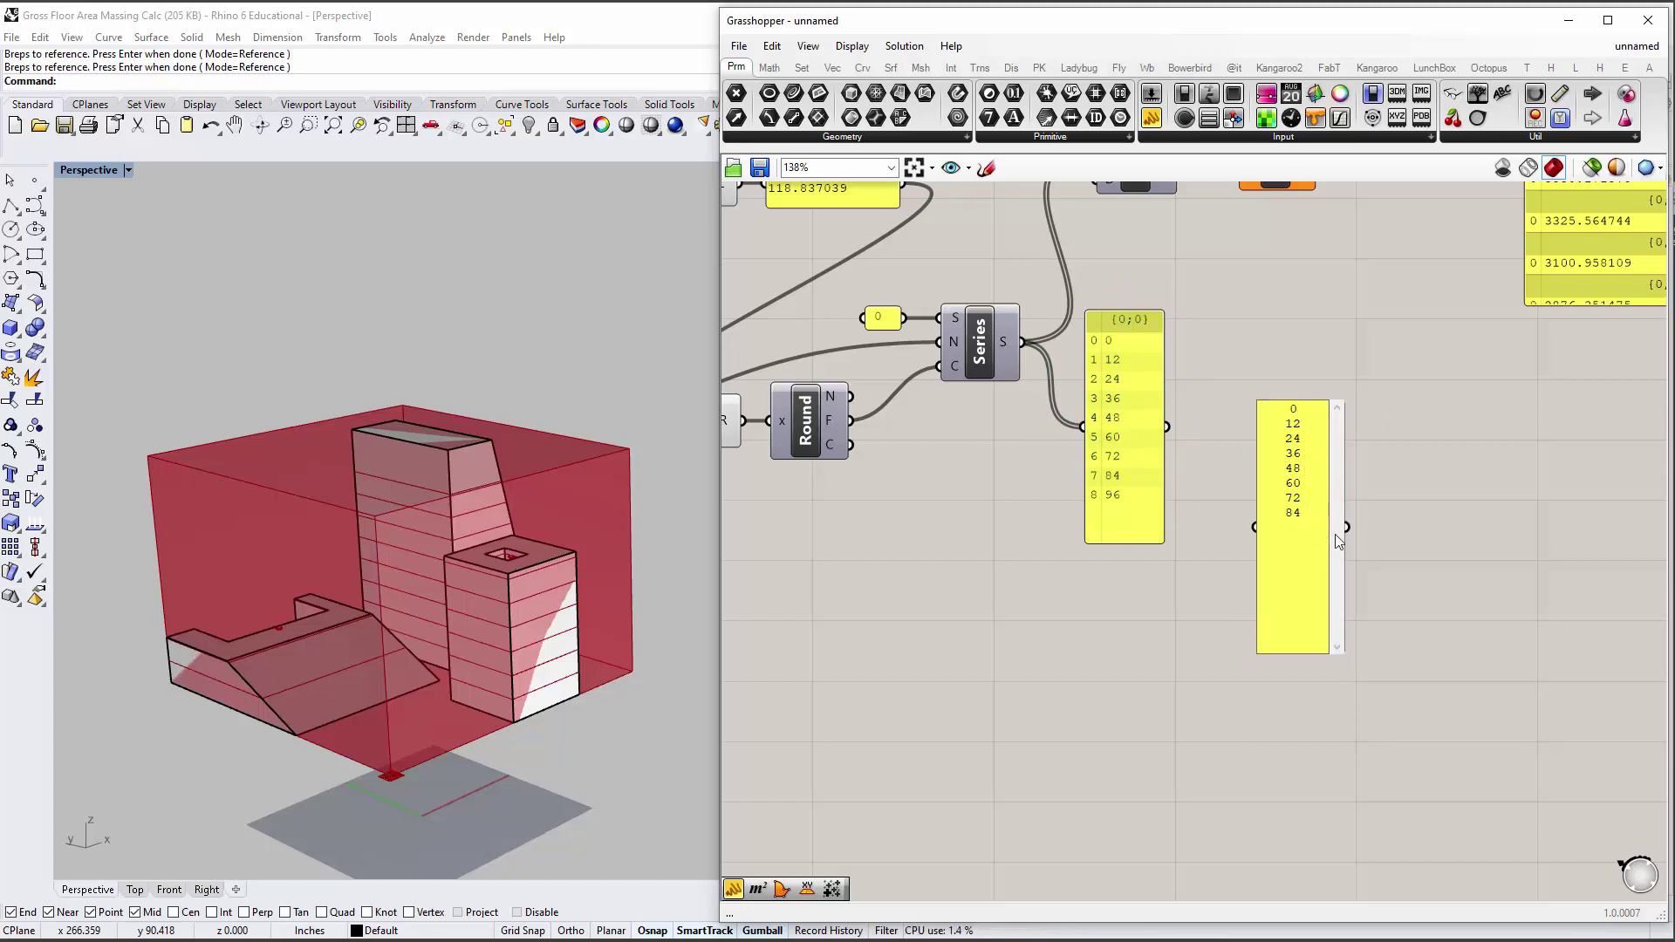
key(BackSpace)
text(6)
click(1497, 495)
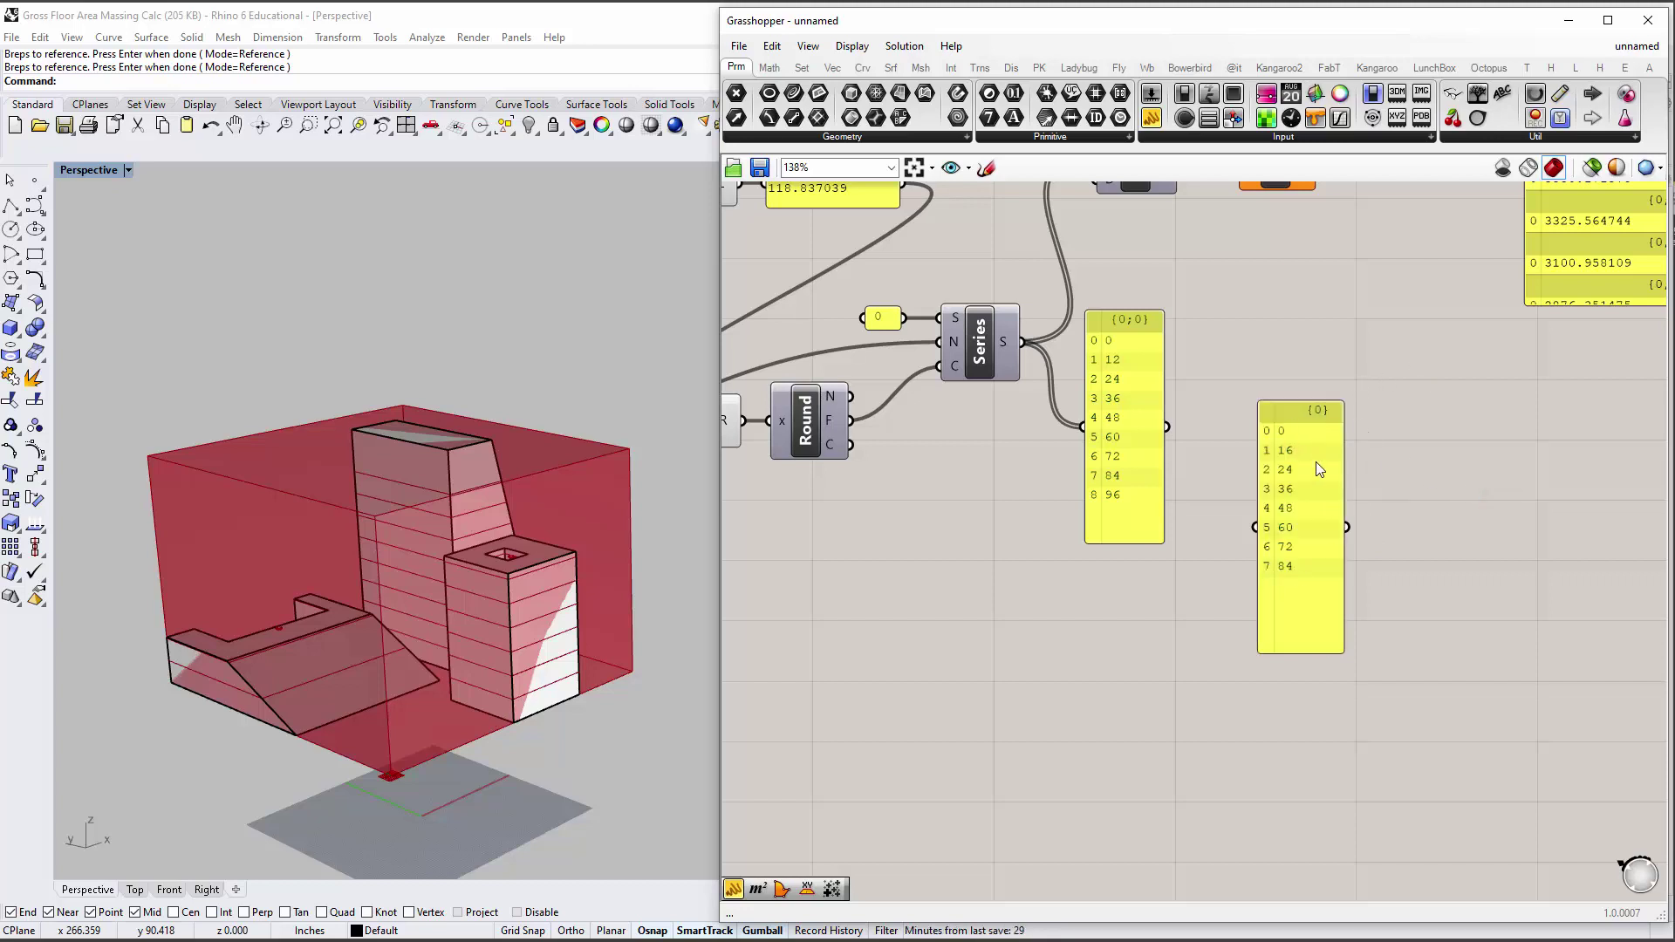
Connect the edited height panel to the Contour component's O input and check the floor lines on the masses.
scroll(1318, 469, down, 3)
click(1329, 593)
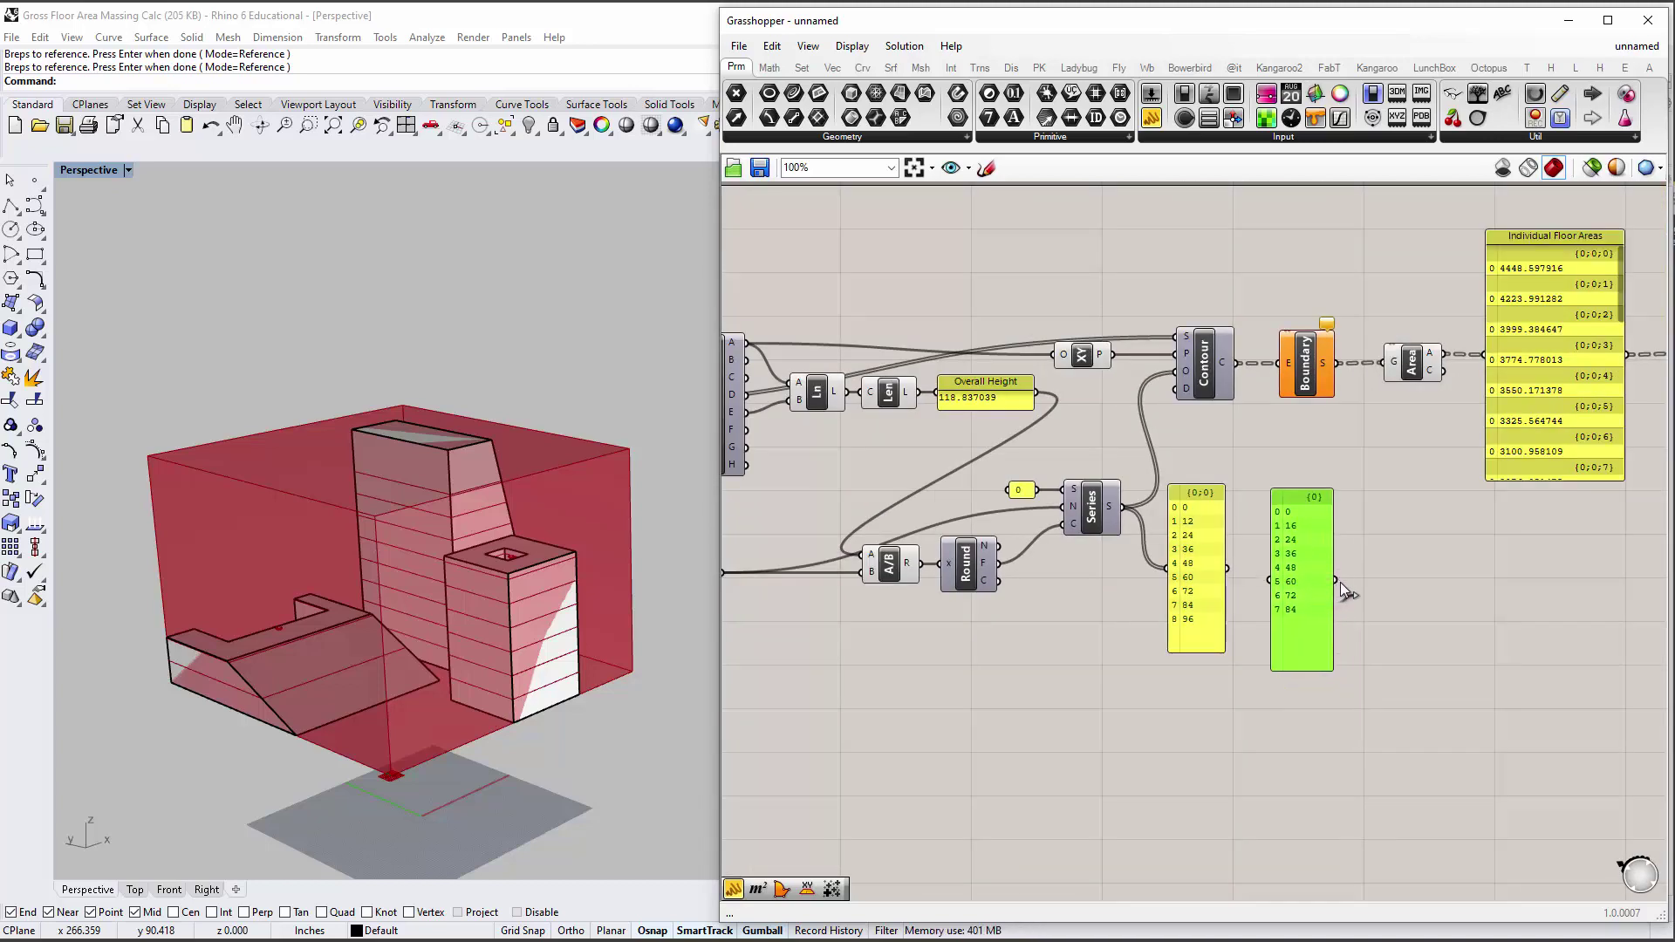
drag(1335, 580, 1175, 389)
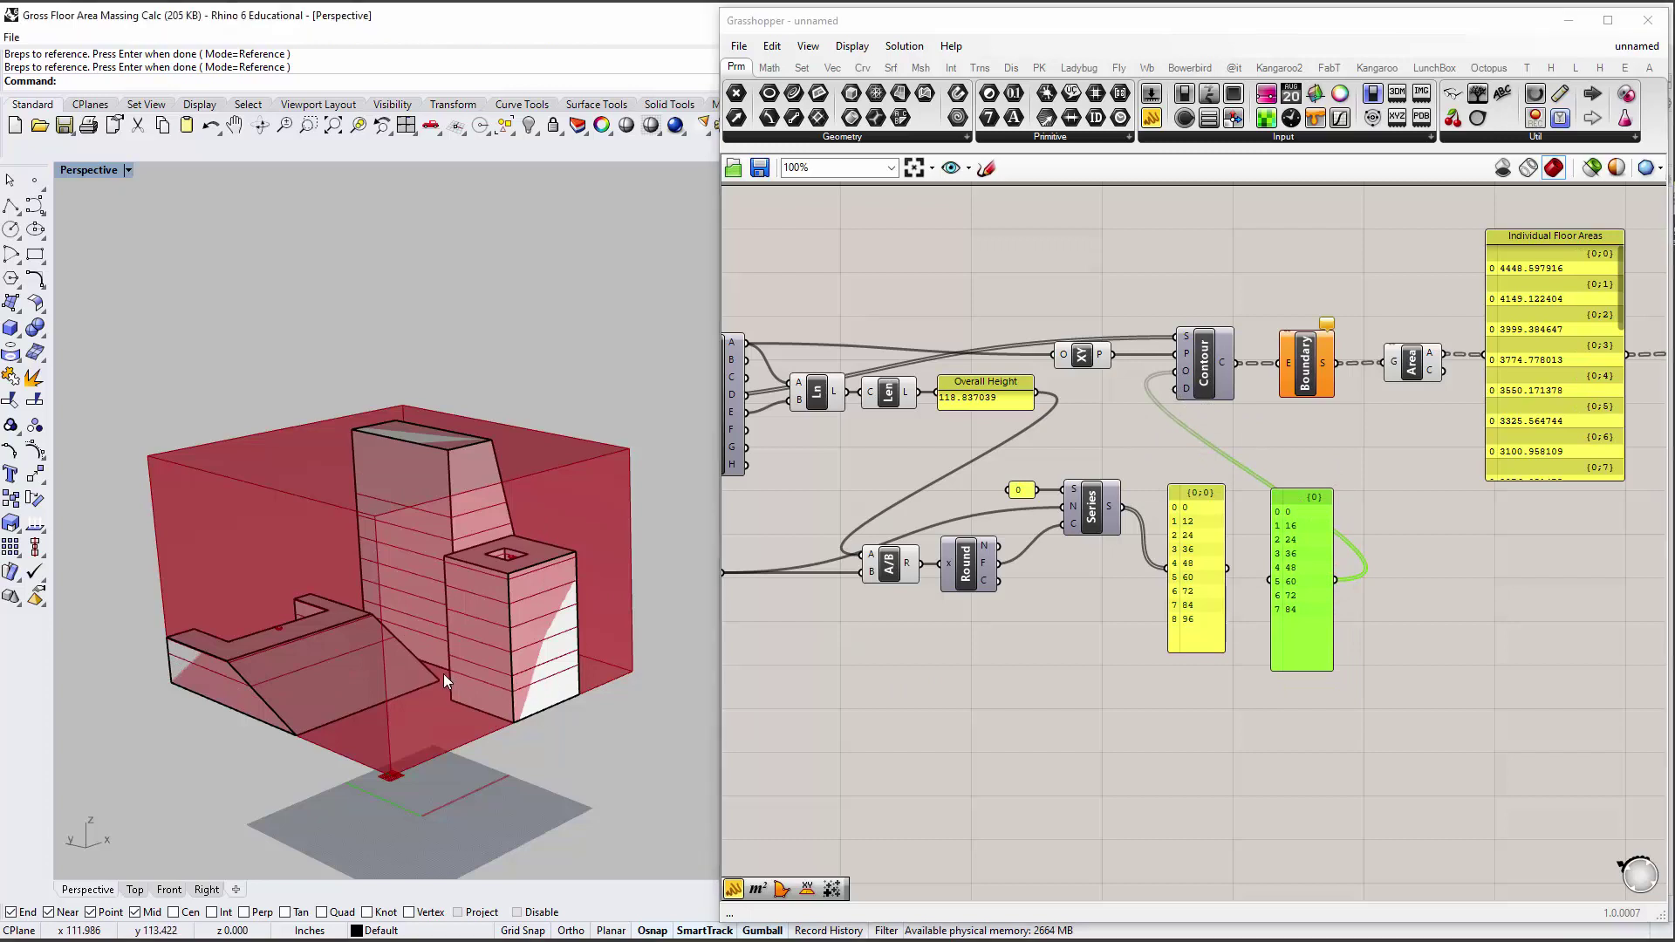
scroll(546, 631, up, 5)
scroll(609, 609, down, 4)
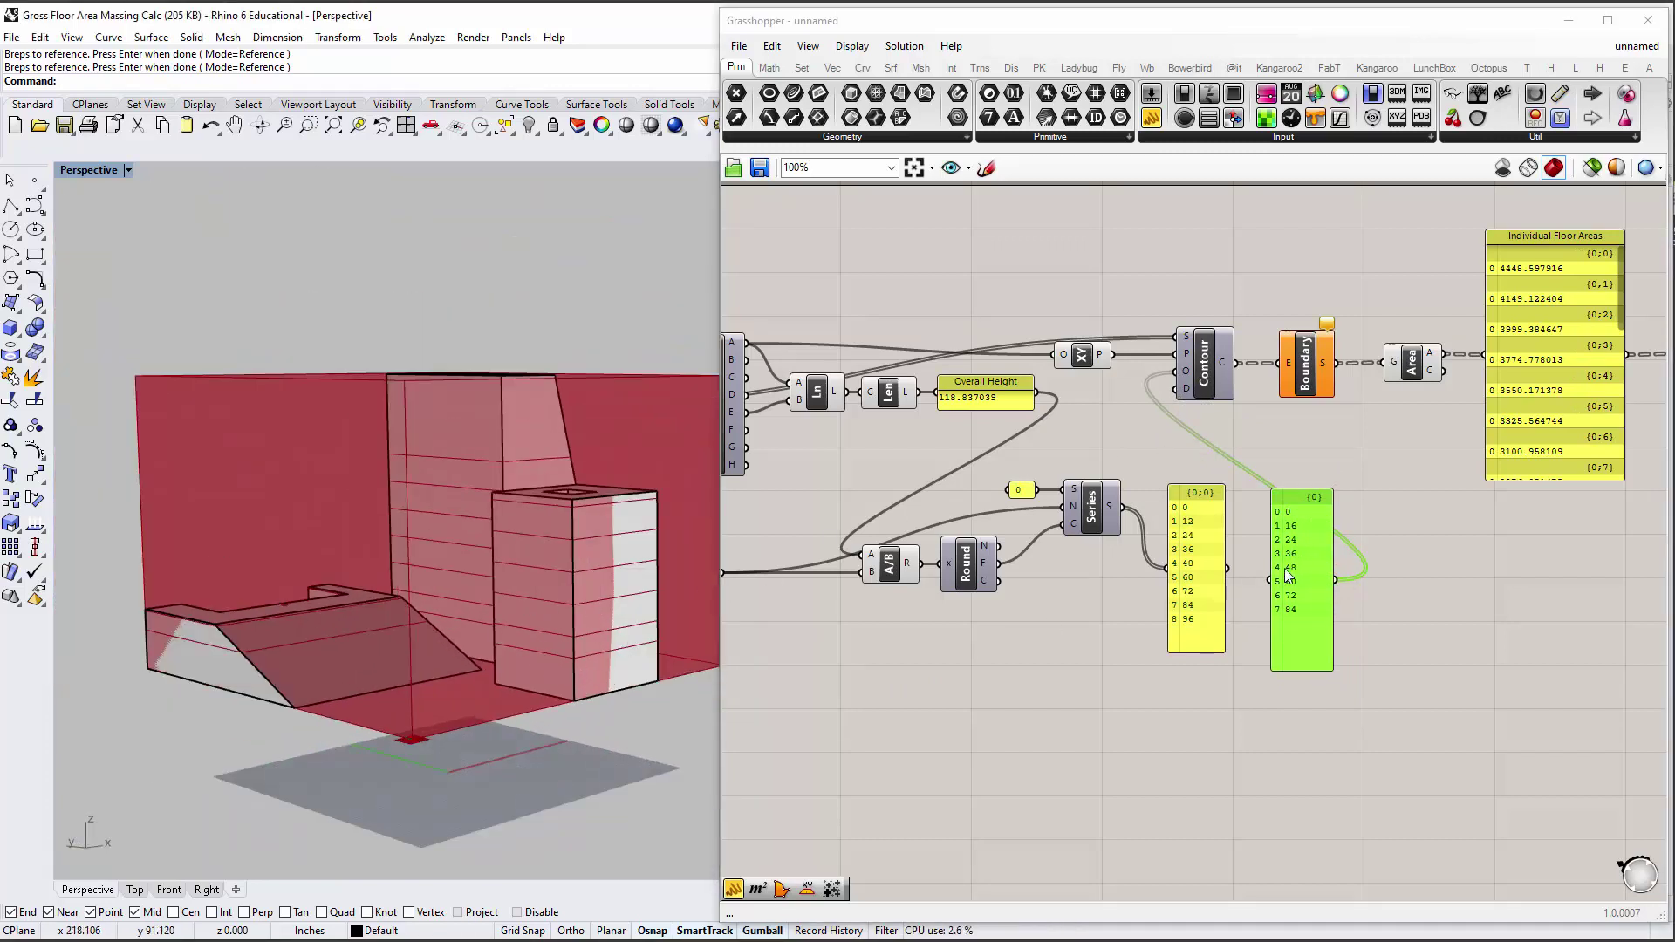
Move the edited height panel closer to the Series panel, then delete it.
drag(1292, 583, 1277, 573)
drag(1277, 479, 1269, 513)
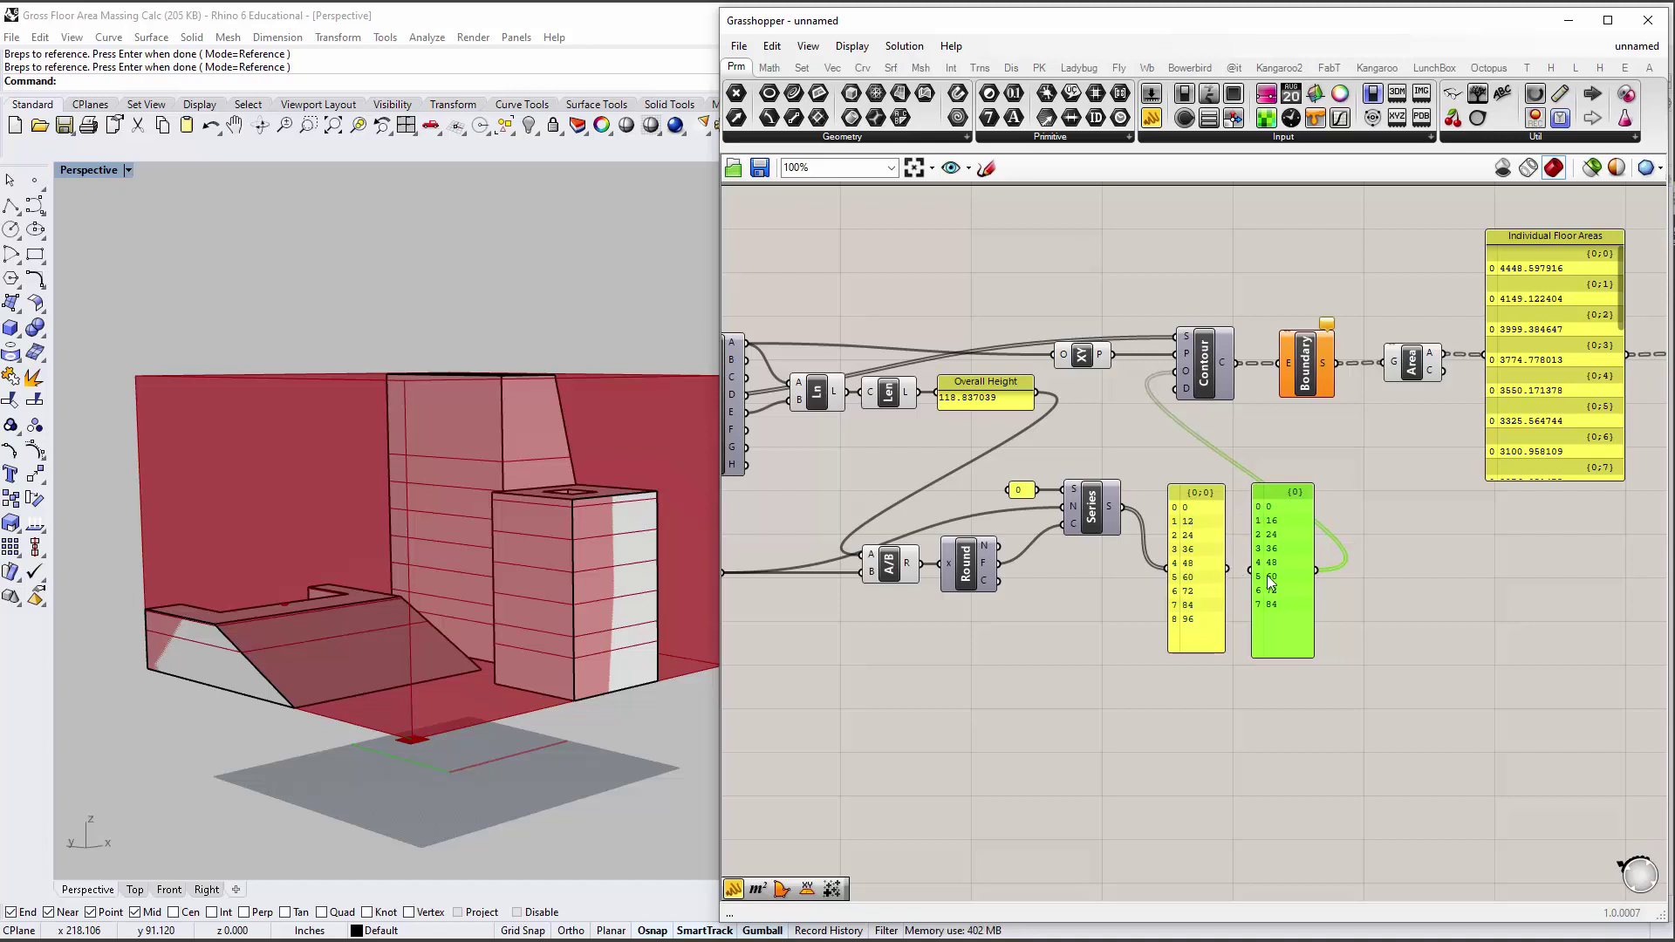
mouse_move(1091, 559)
right_down()
mouse_move(1134, 569)
mouse_move(1065, 575)
right_up()
right_drag(964, 534, 1193, 544)
right_drag(1445, 580, 1262, 563)
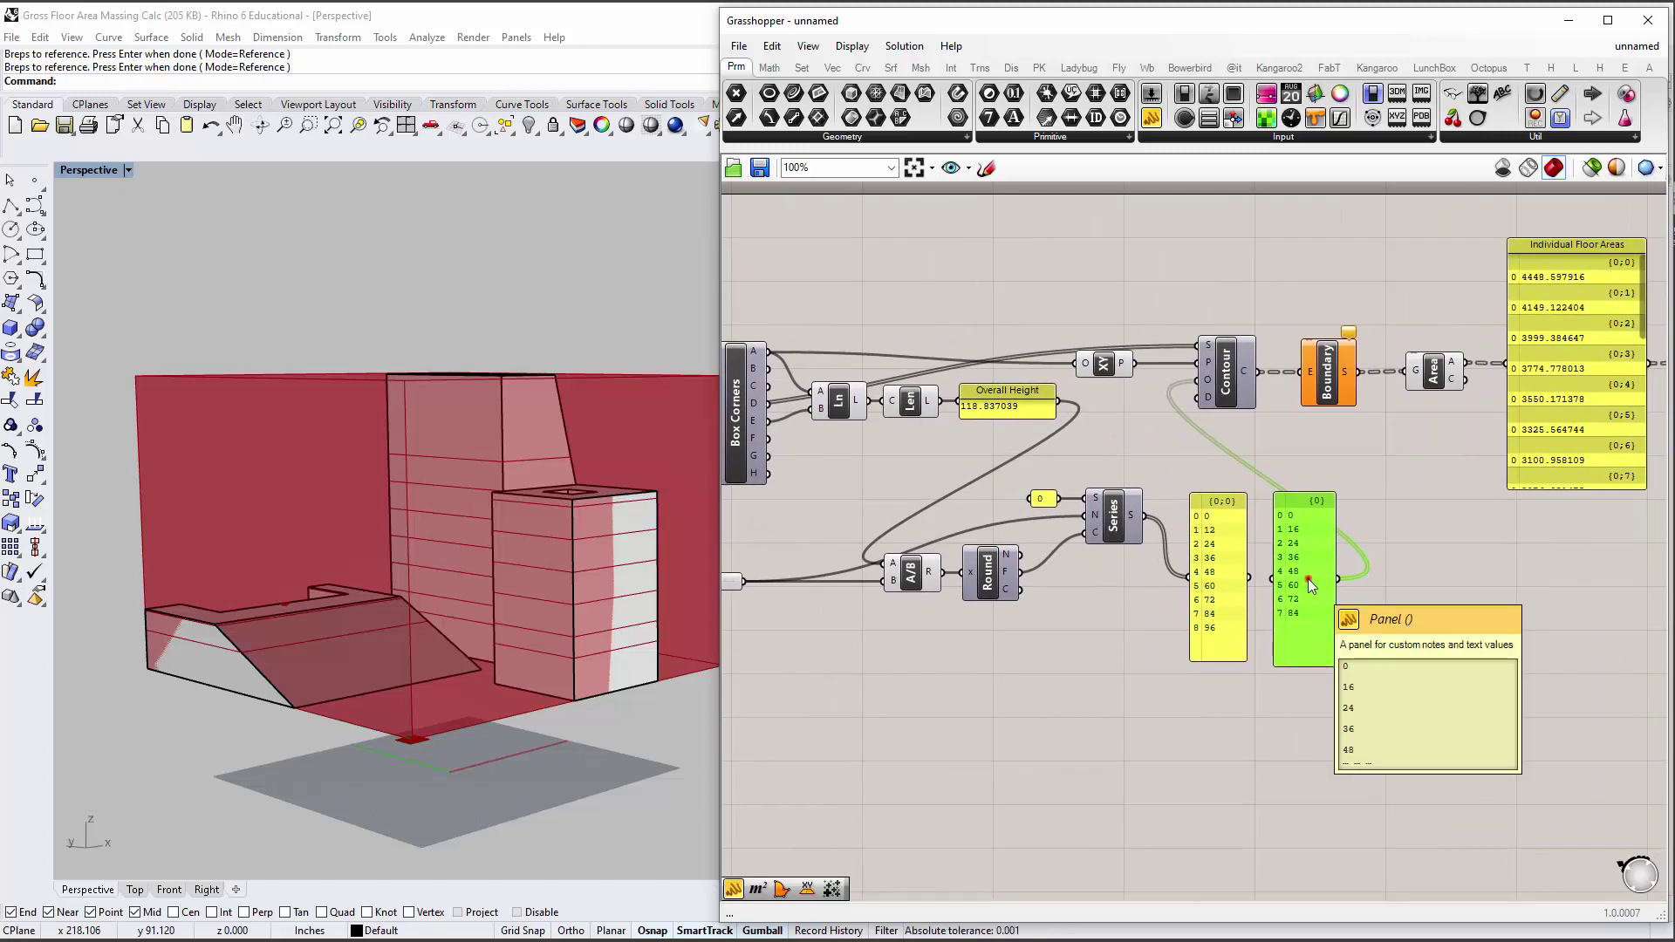
key(Delete)
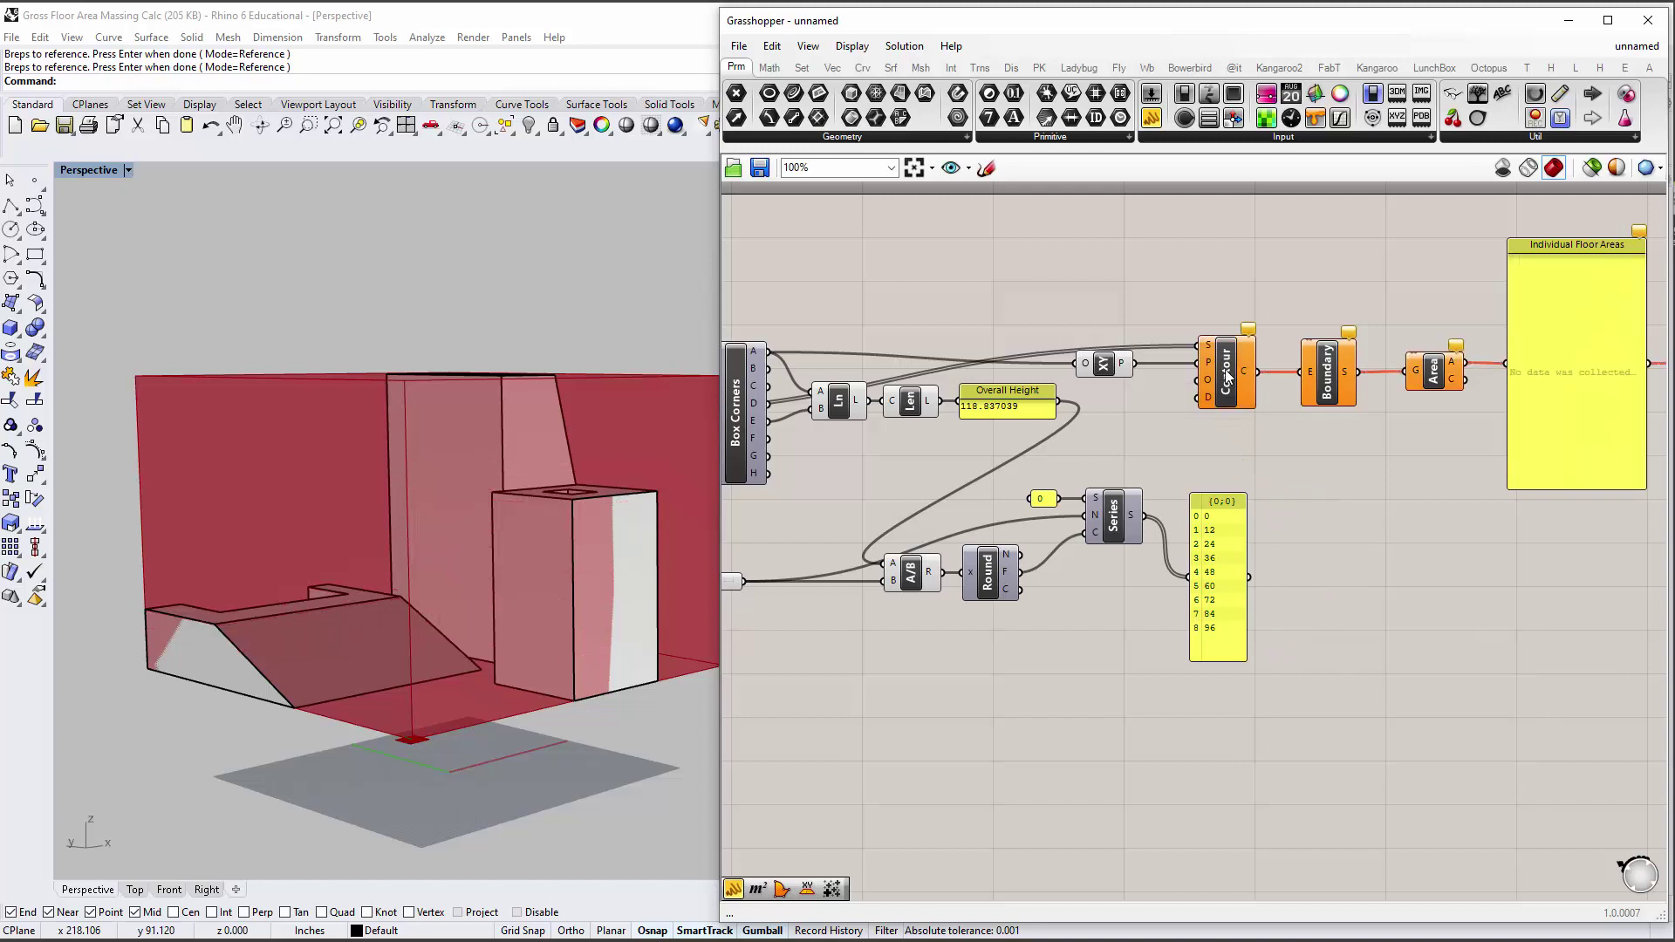
Connect the Series panel's output to the Contour component's O input.
drag(1261, 566, 1198, 397)
scroll(1009, 259, down, 3)
right_drag(1098, 321, 1057, 332)
Switch to the Chrome course page to view the GFA Calculator reference definition, then return to Grasshopper.
key(alt+Tab)
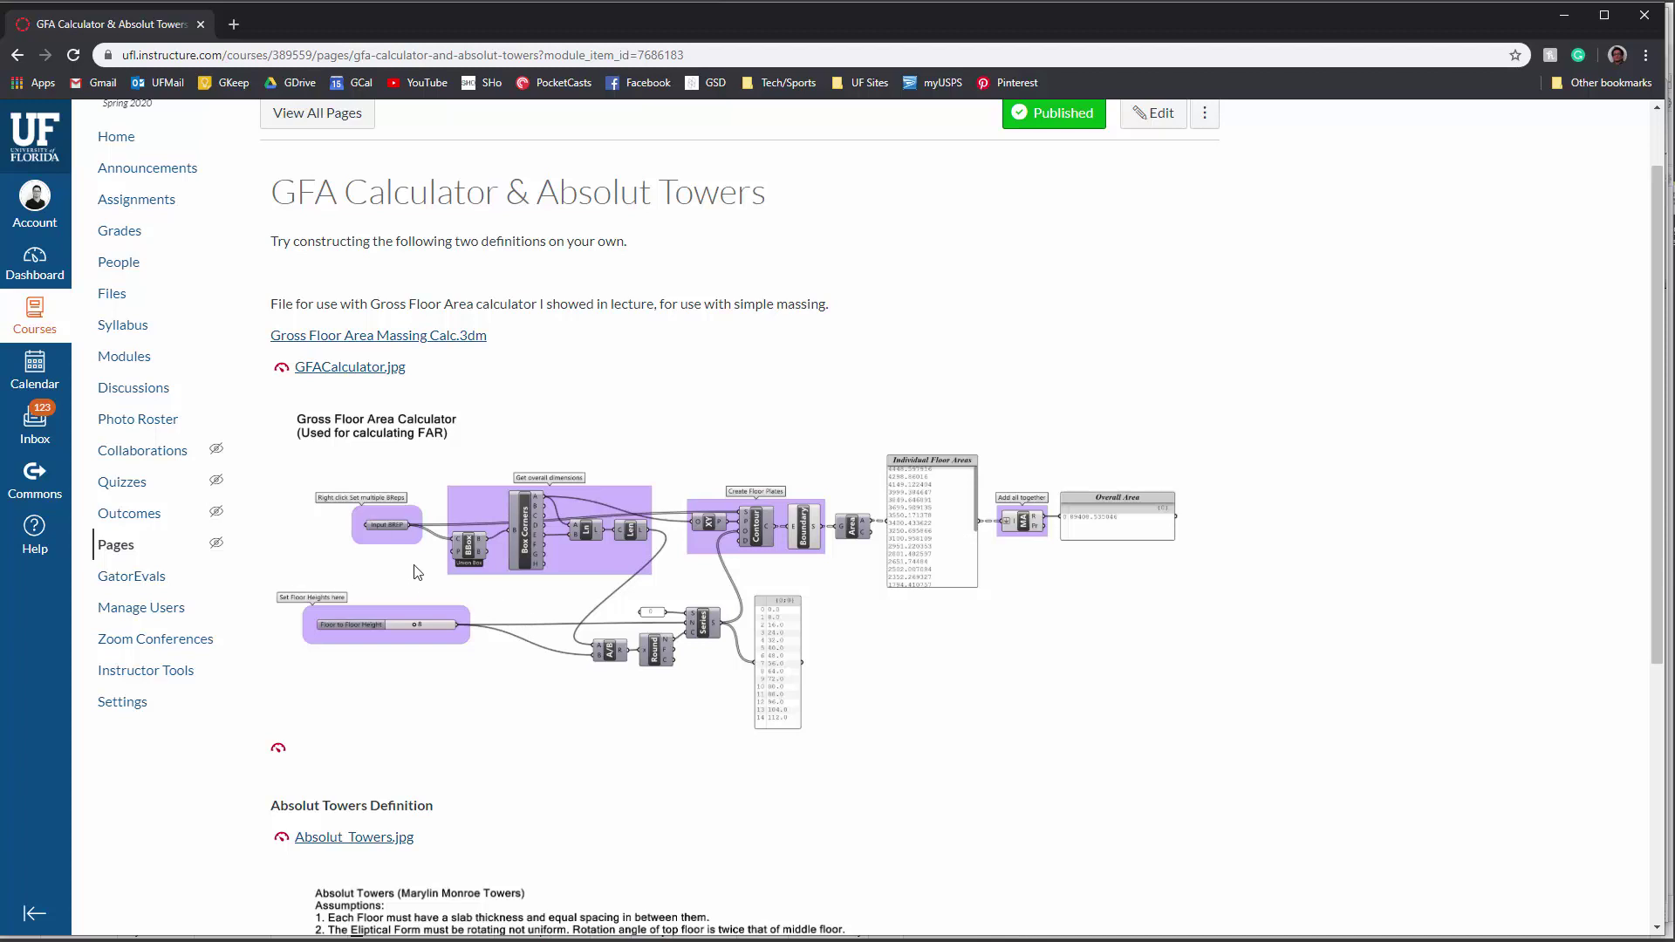
click(1568, 20)
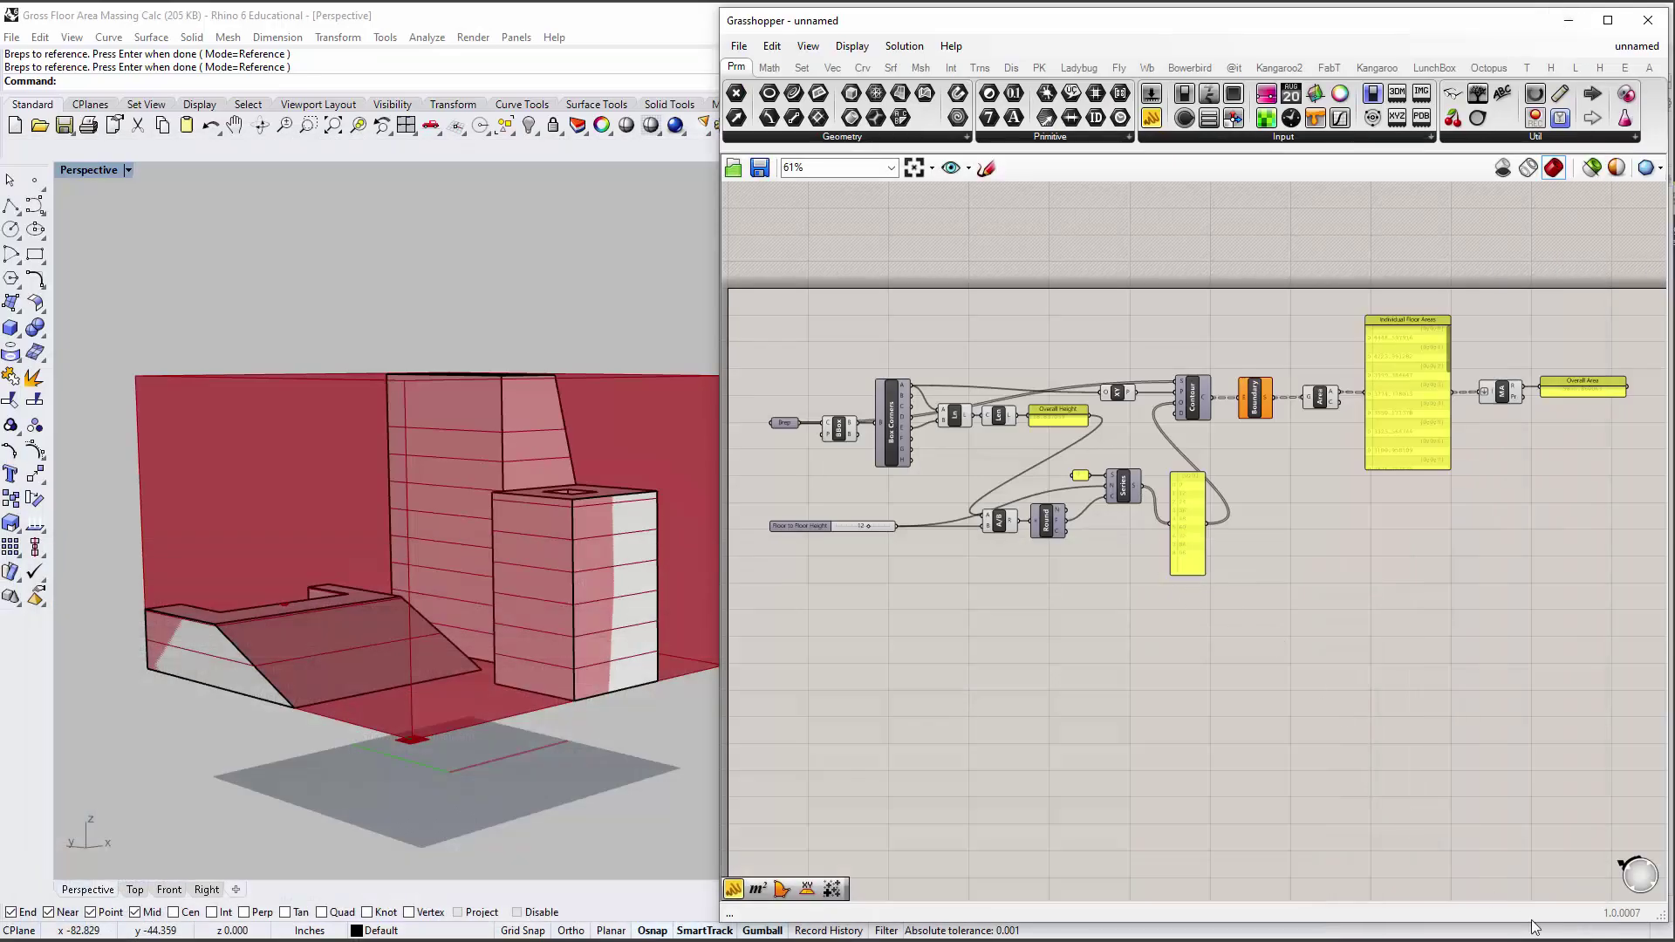